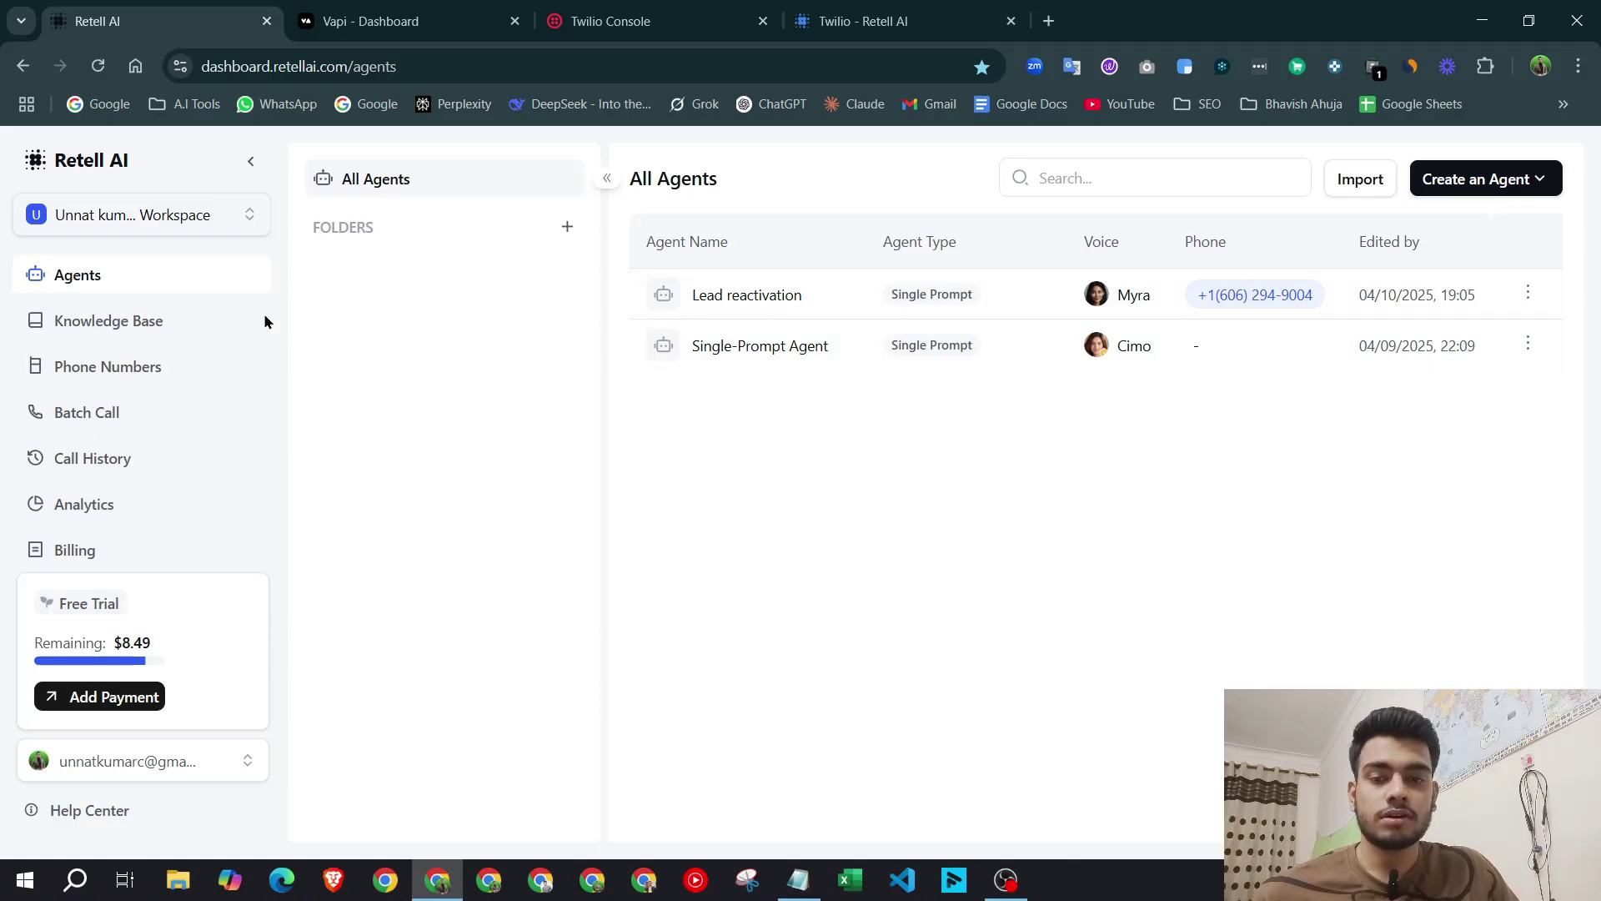
Leave Retell AI's All Agents page for the Vapi dashboard tab.
click(372, 21)
Close Vapi's imported-number dialog, go back to Overview, and switch to Twilio Console.
click(460, 288)
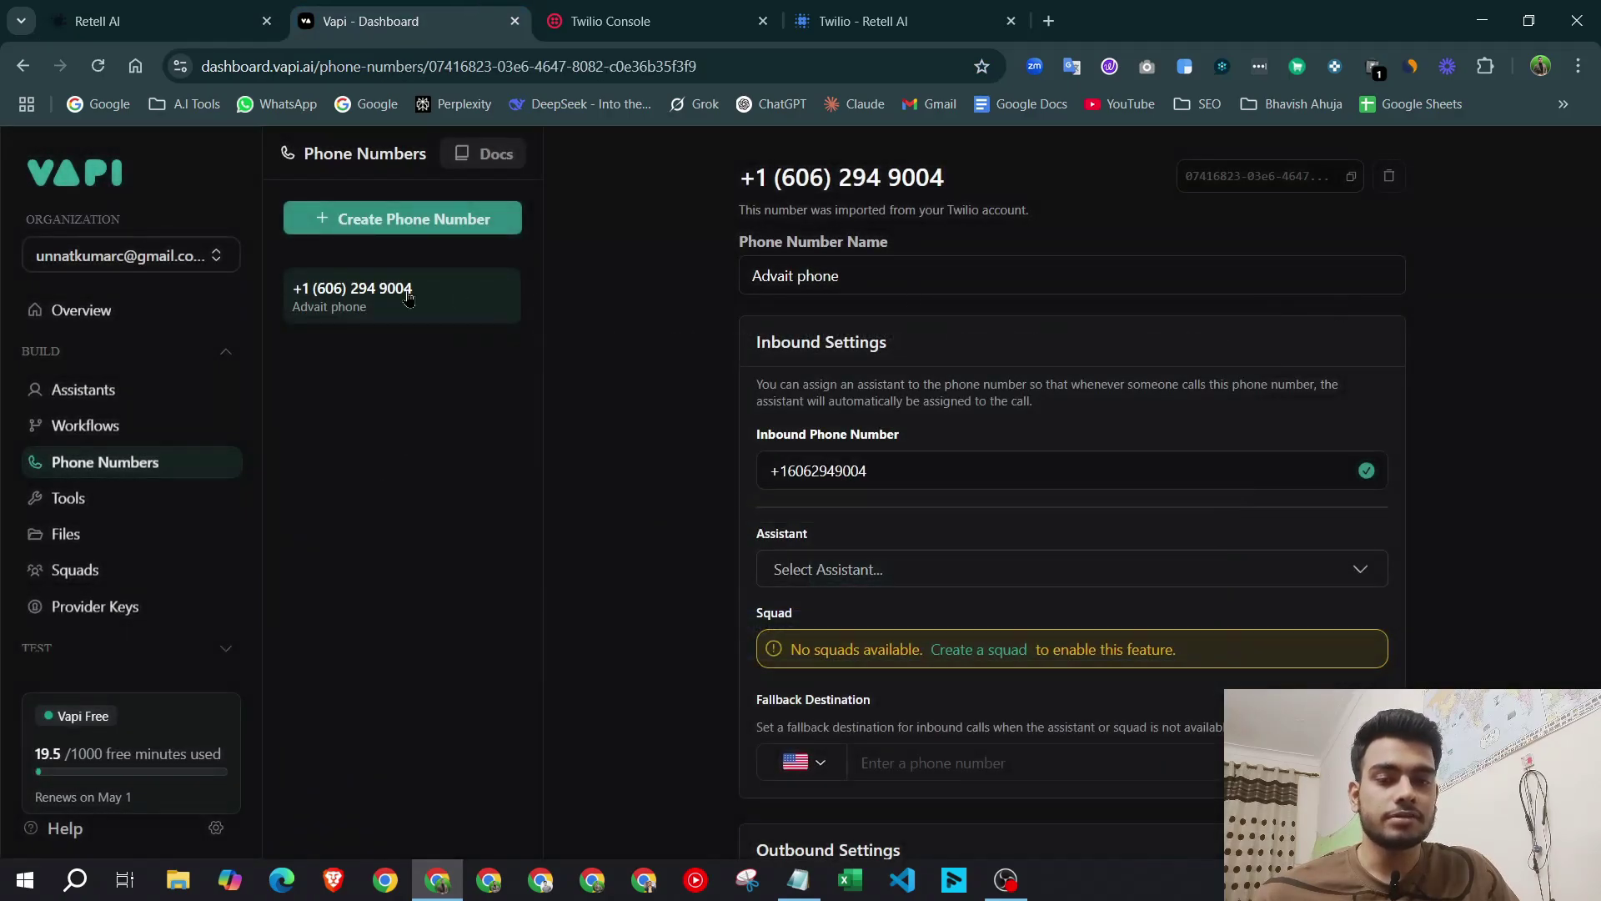
click(82, 310)
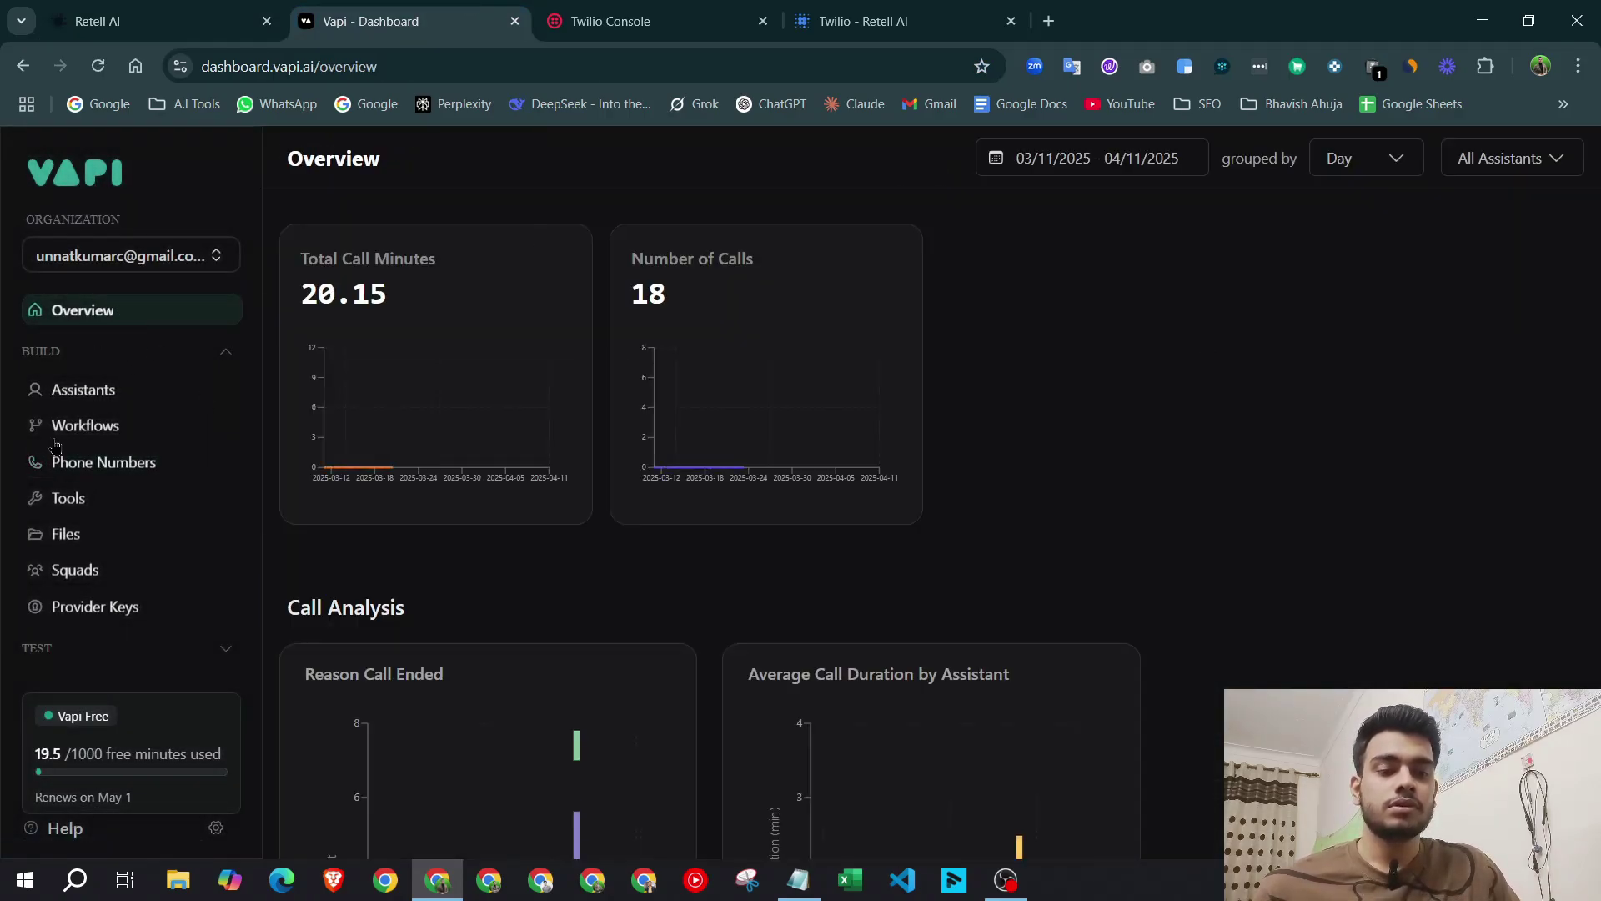
click(611, 21)
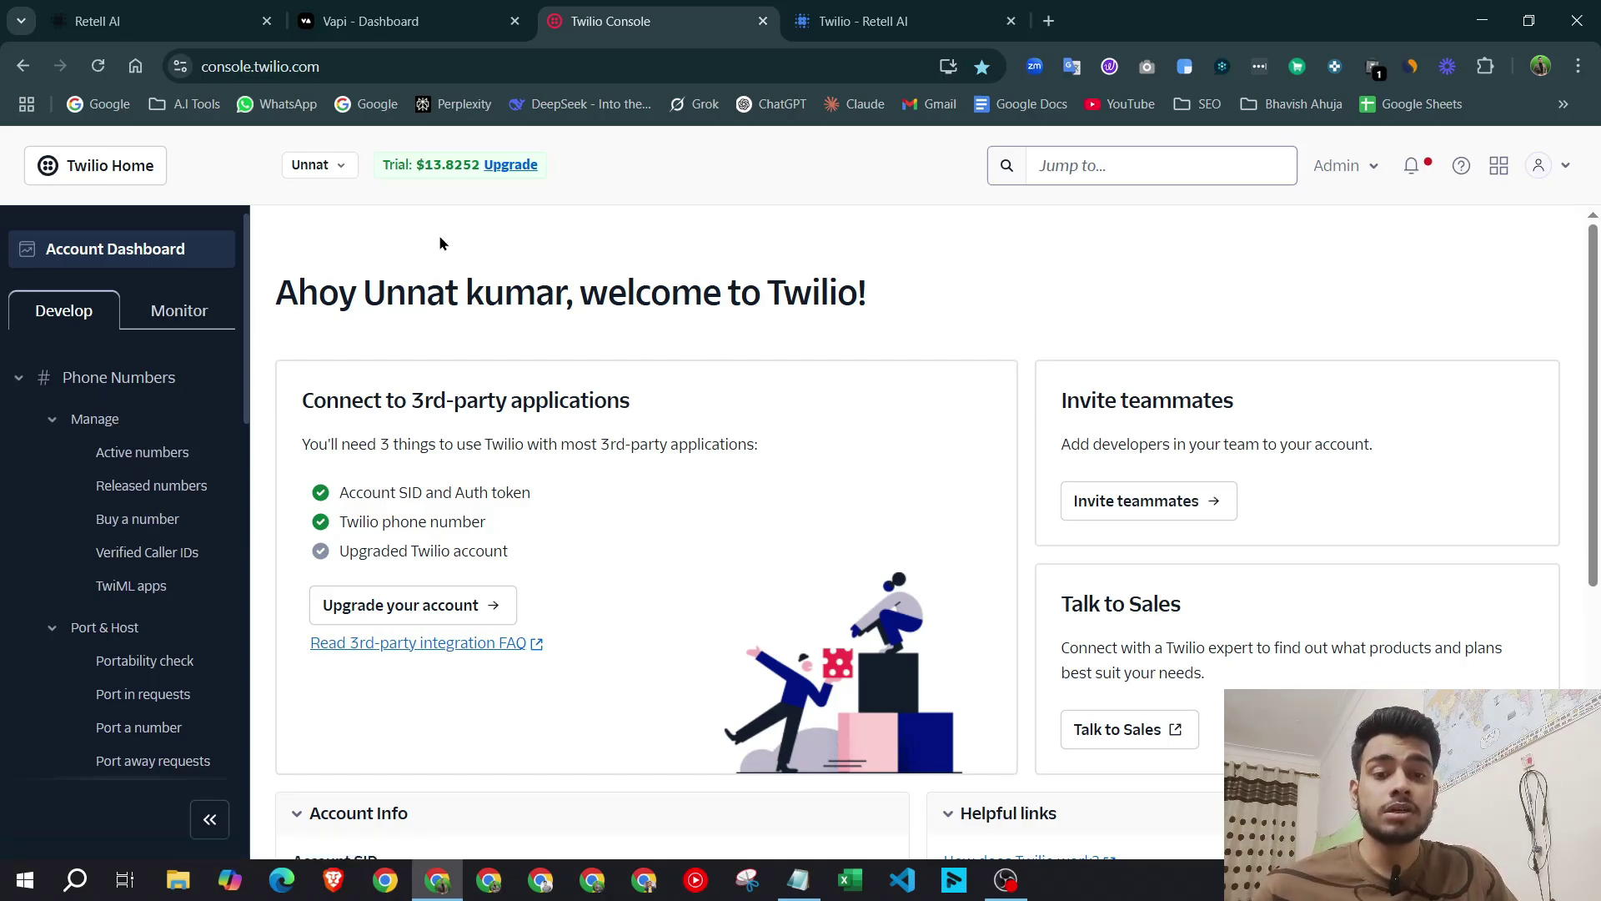
Point out the trial balance, show Twilio's Active numbers list, then return to Retell AI.
drag(382, 167, 488, 197)
click(557, 229)
click(517, 236)
click(589, 249)
click(504, 214)
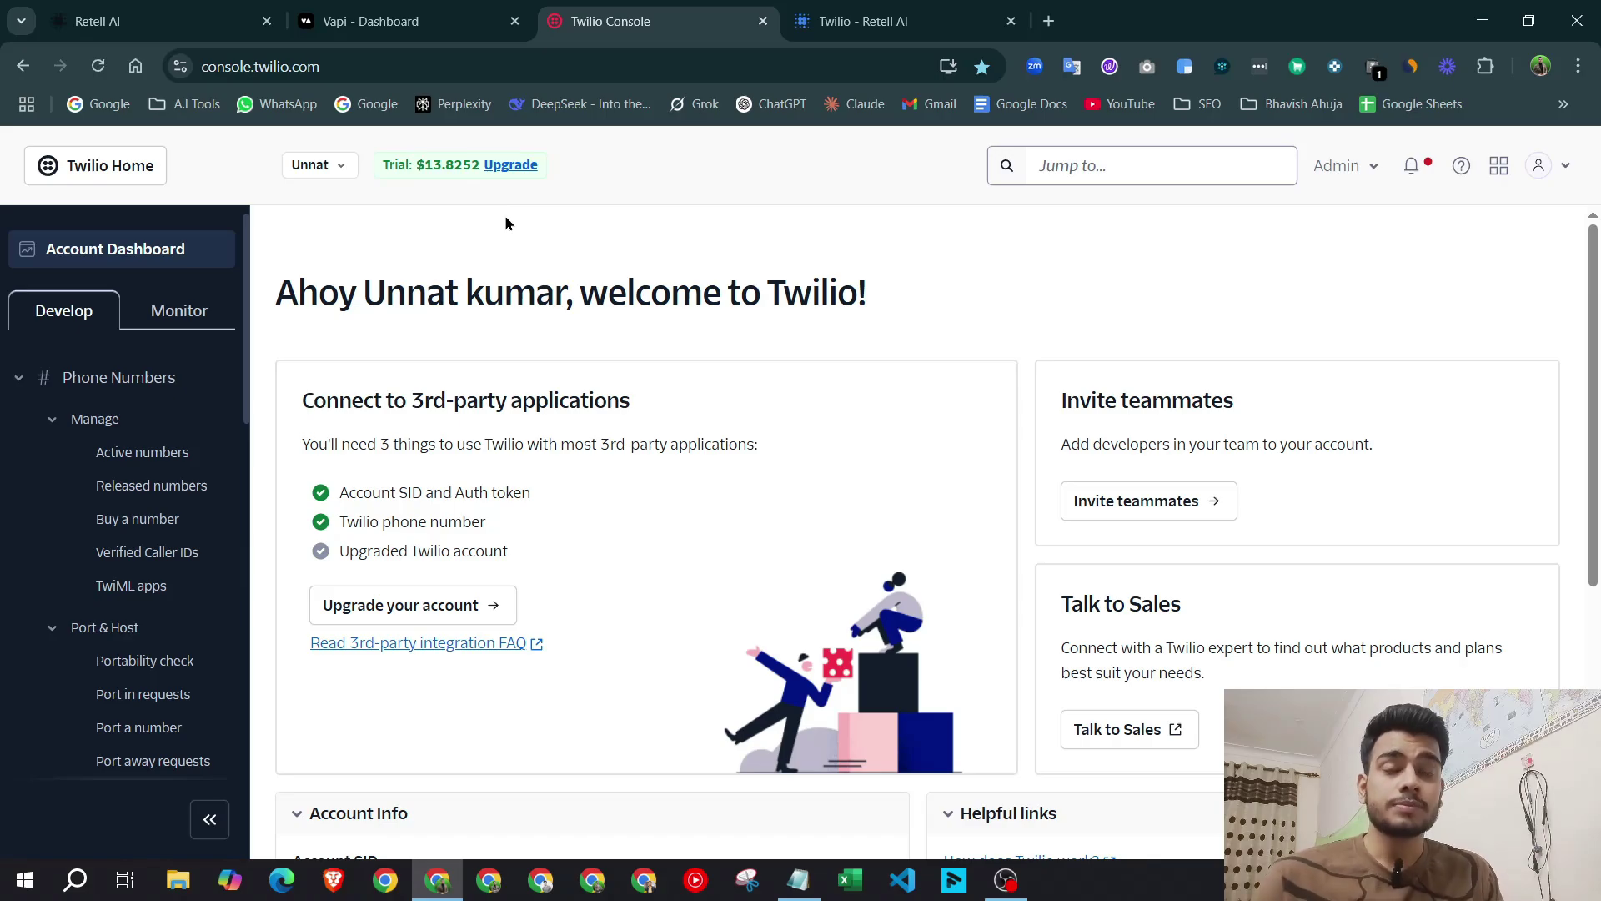
click(142, 452)
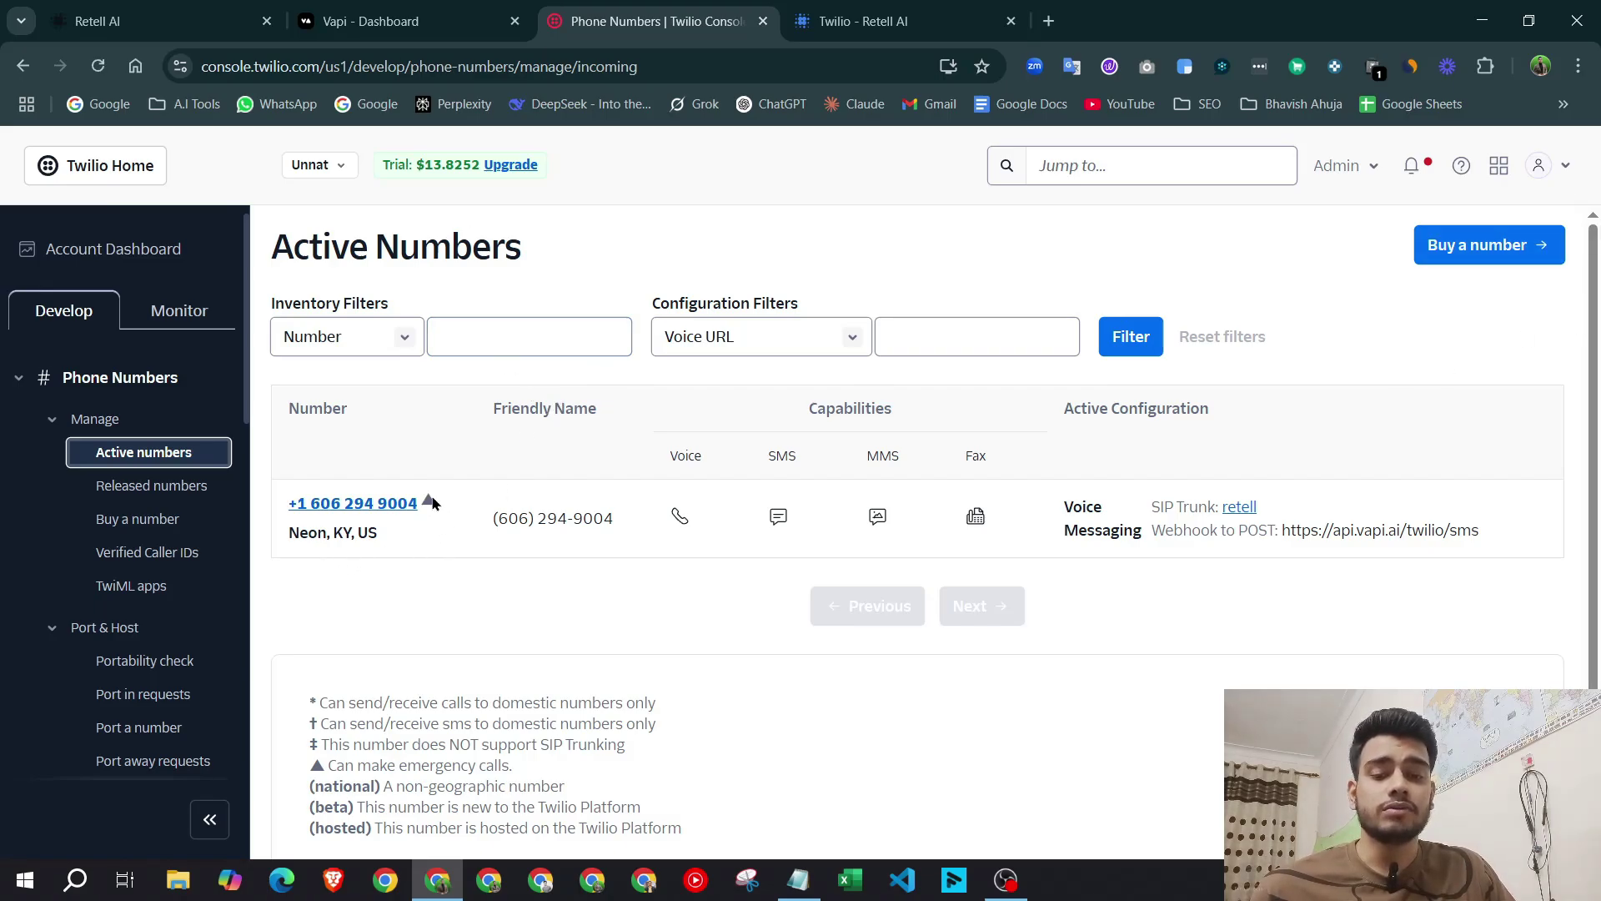
click(98, 21)
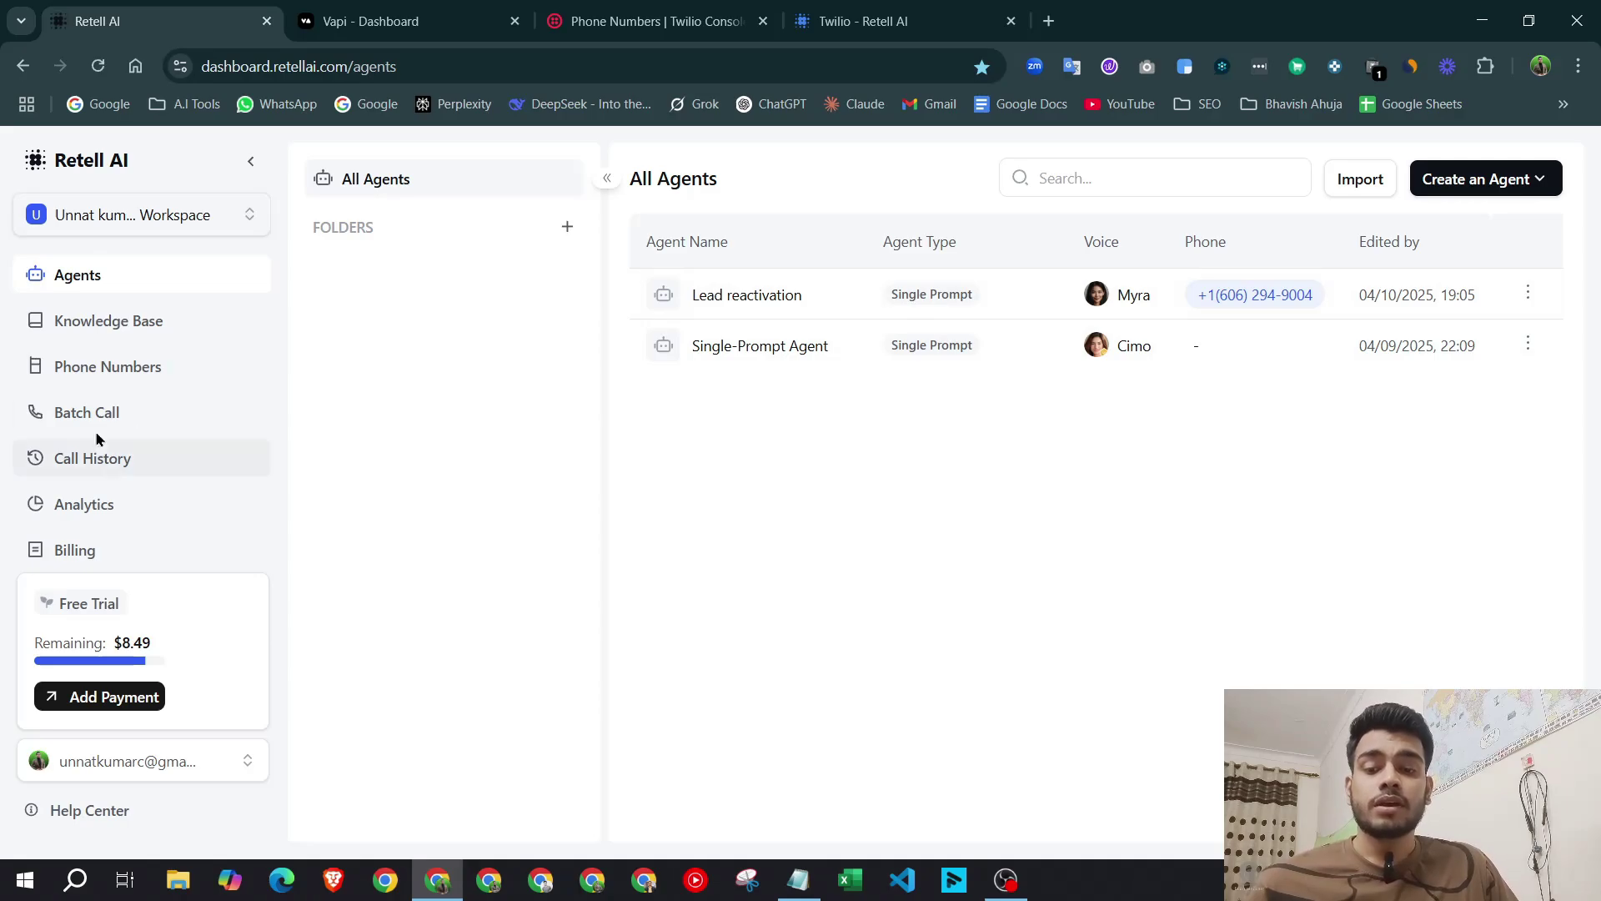
On Retell AI's Phone Numbers page, choose 'Connect to your number via SIP trunking'.
click(96, 384)
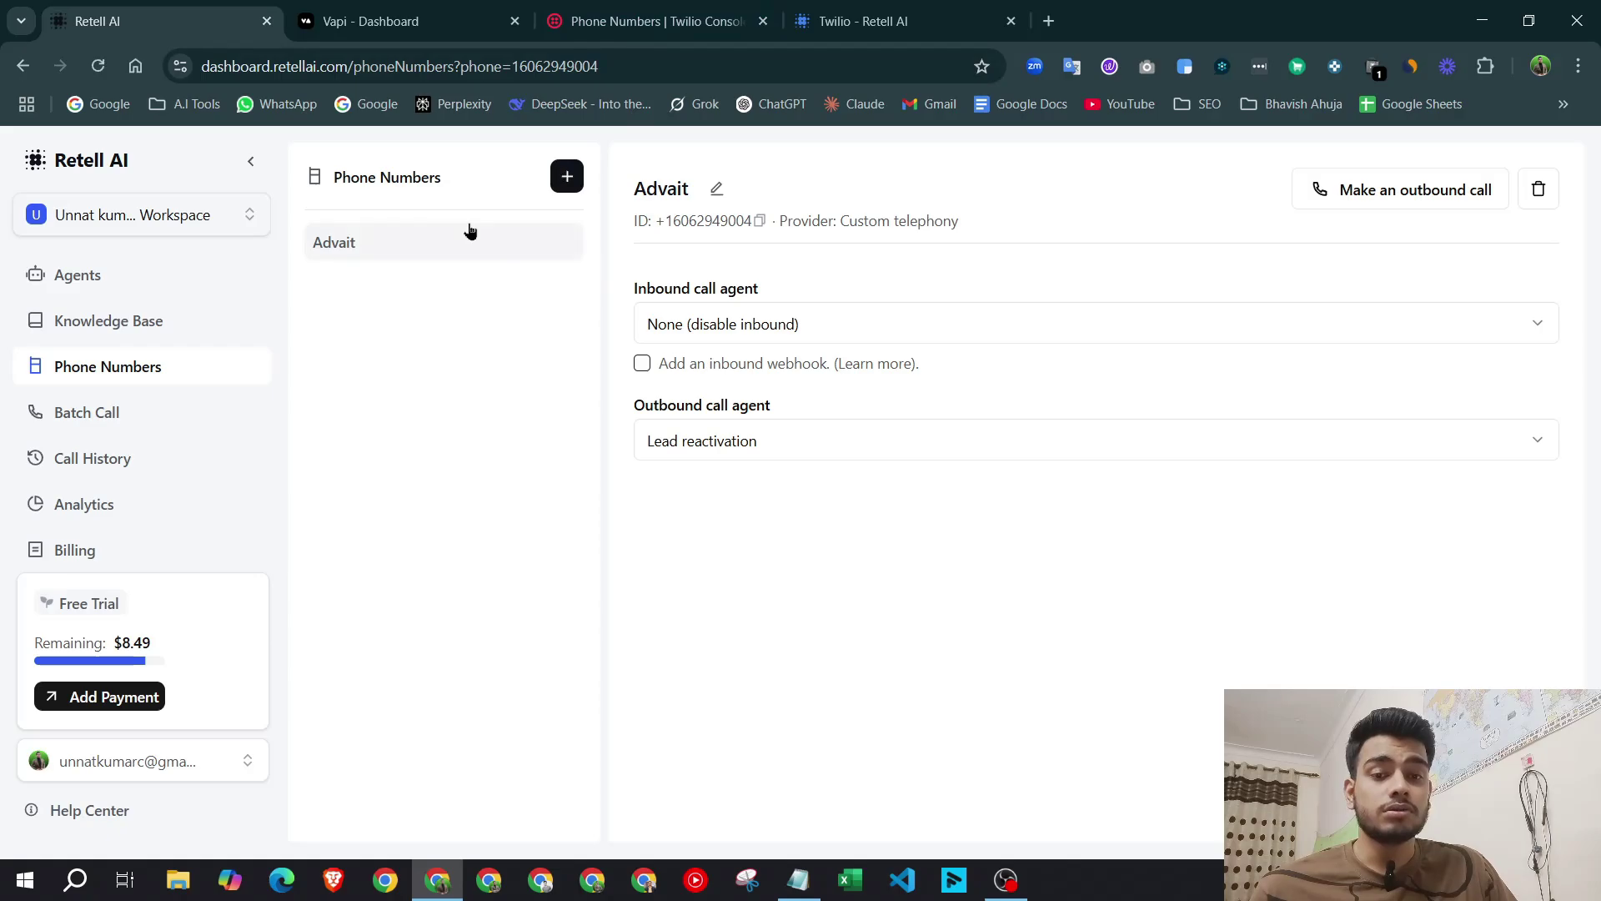
click(563, 178)
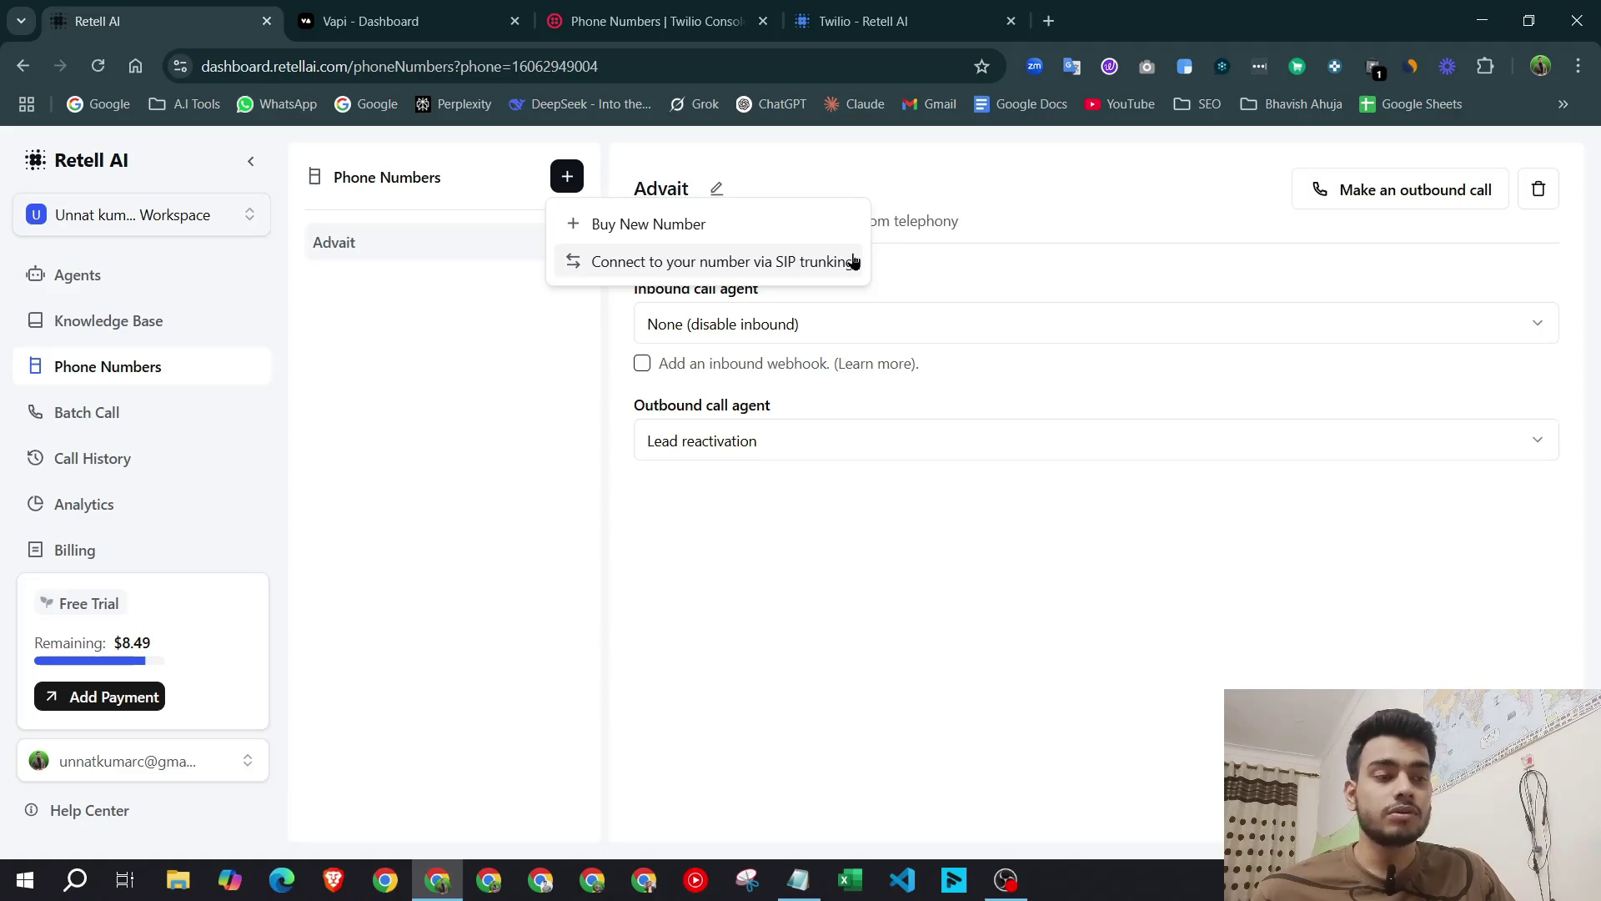
click(1193, 239)
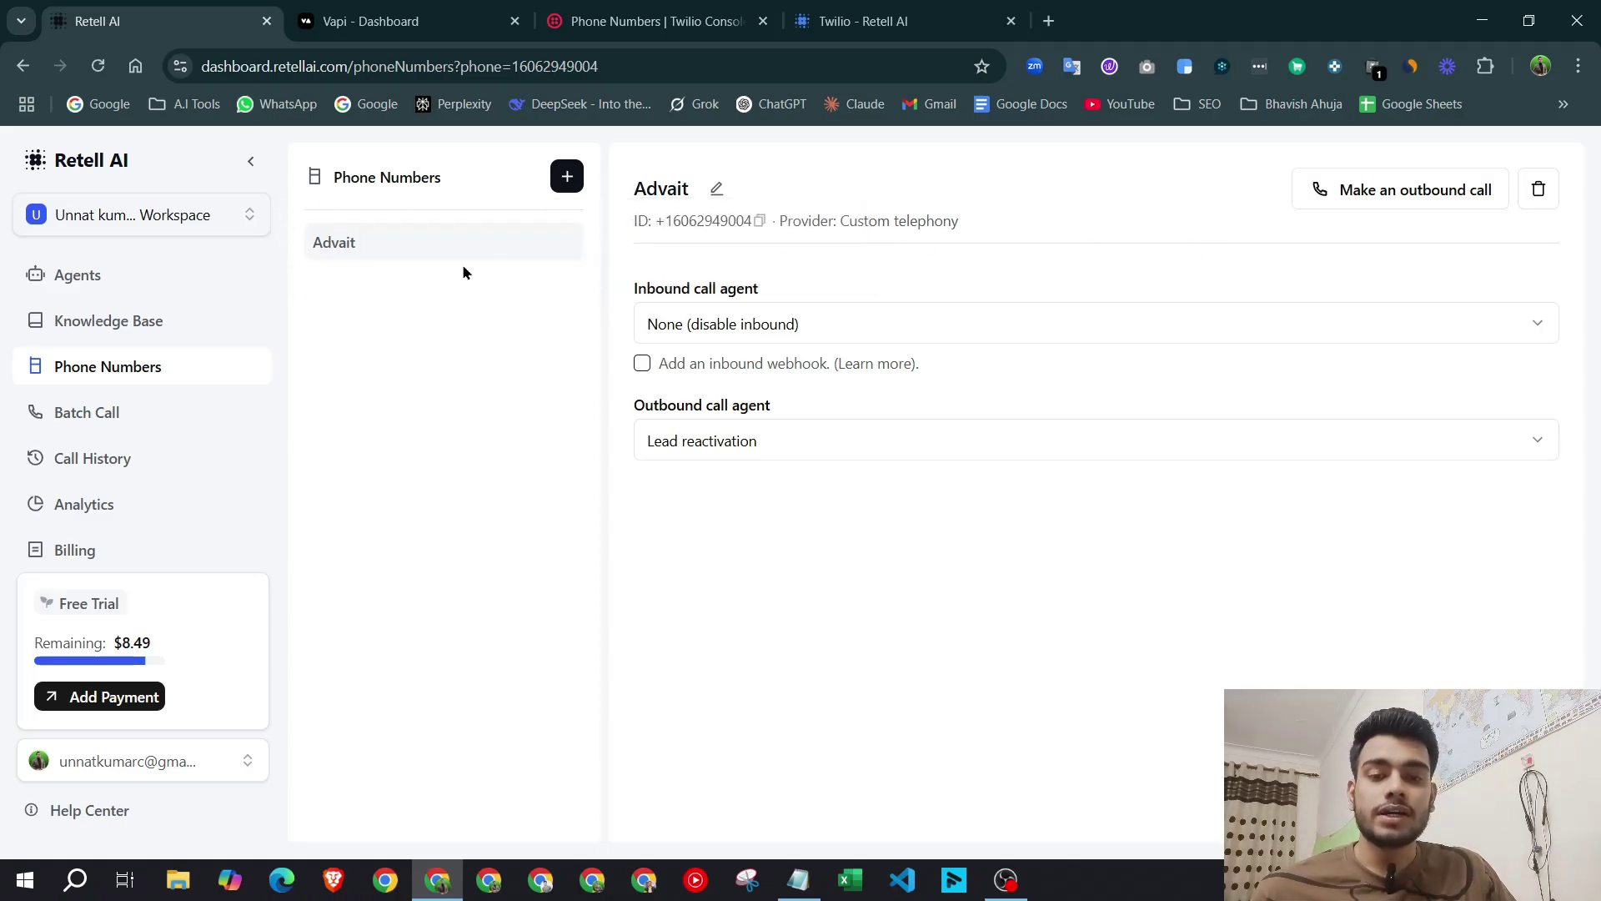
click(567, 176)
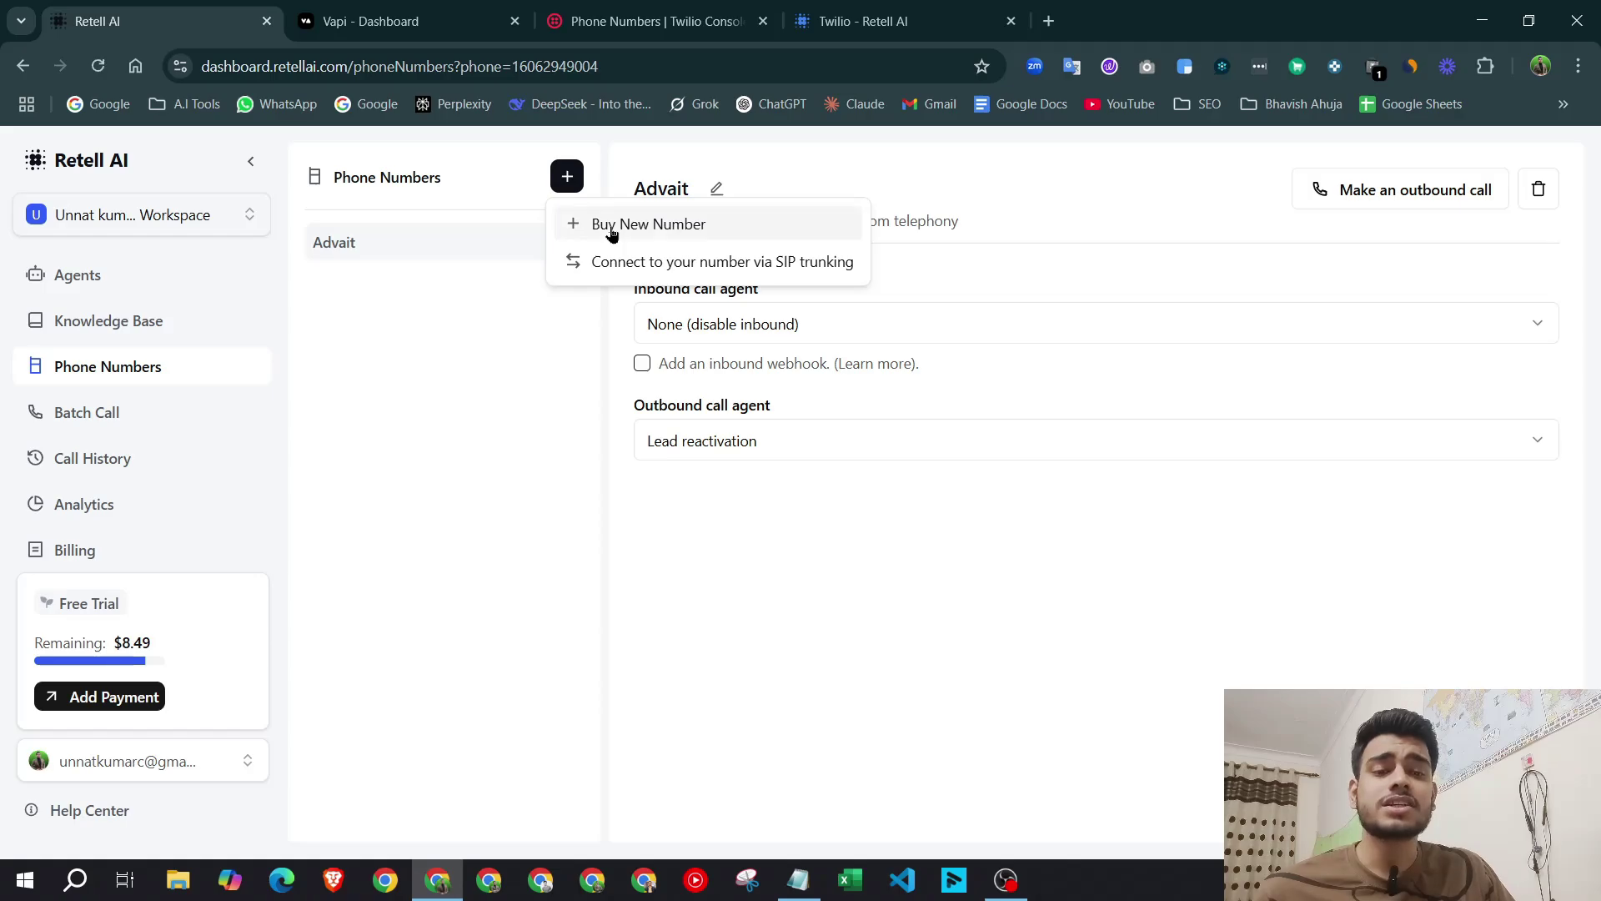
click(630, 265)
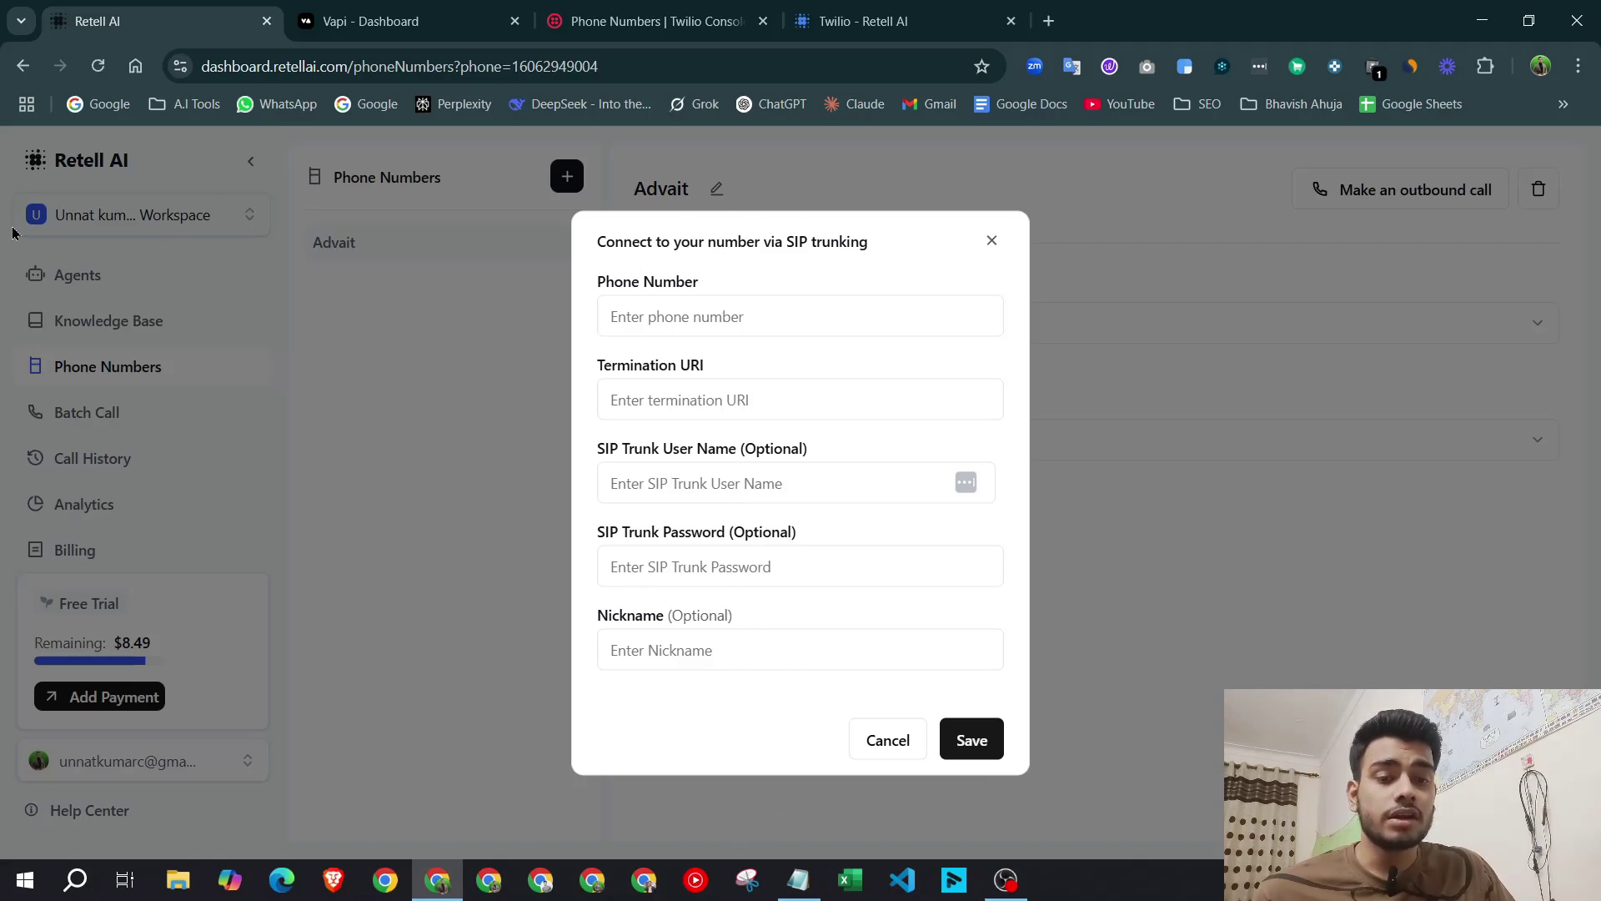
click(617, 21)
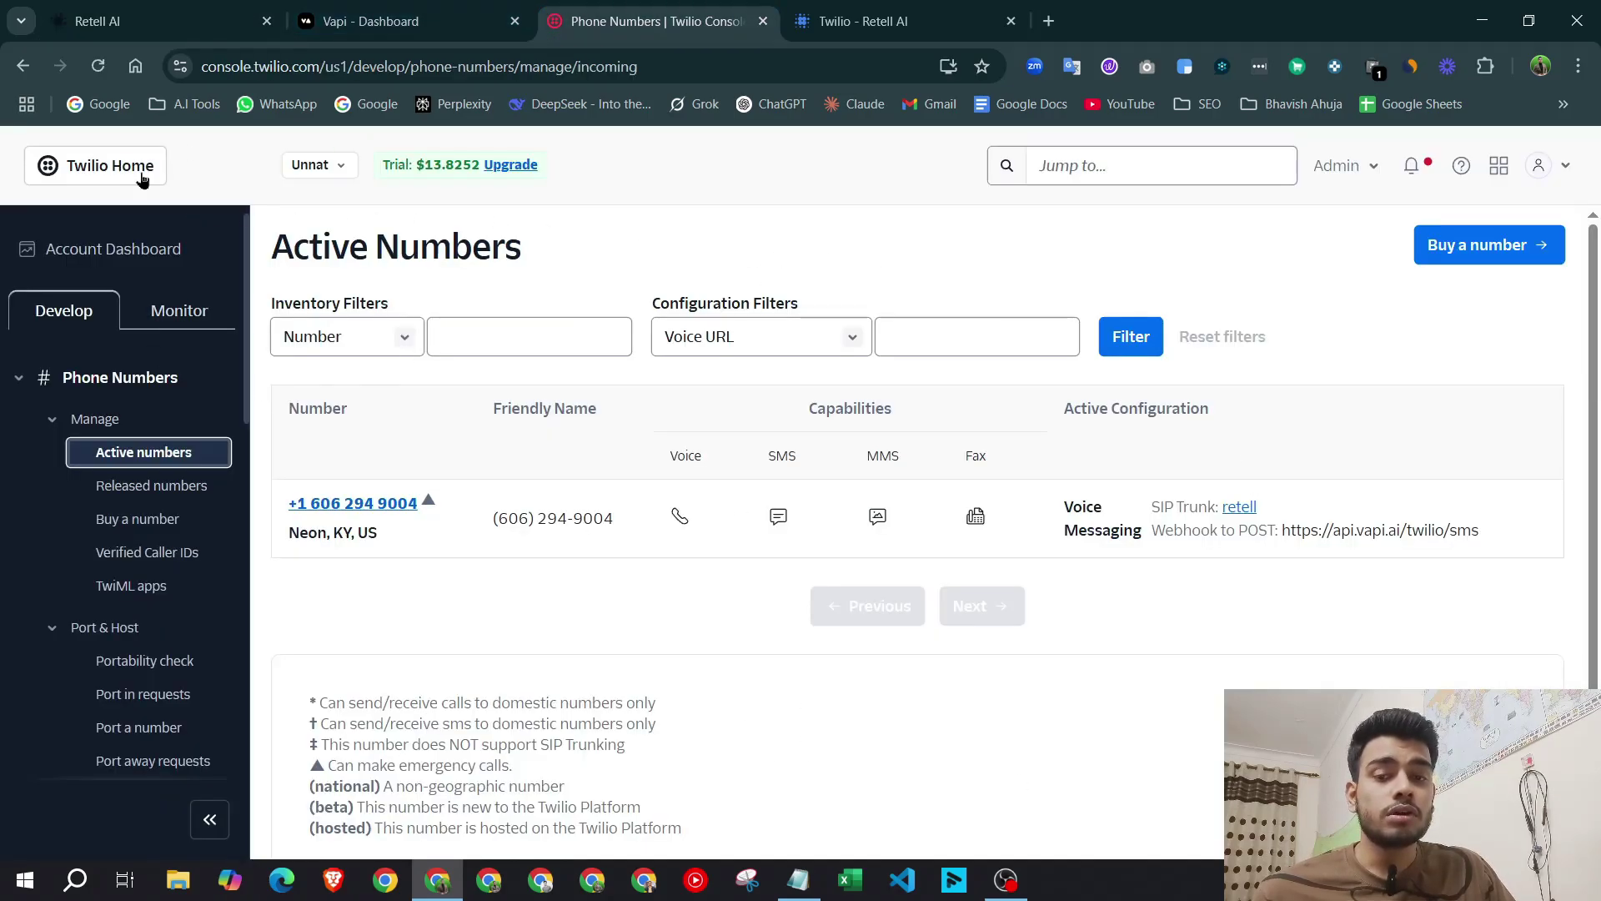
Search 'sip trunk' from the Twilio dashboard and open the Elastic SIP Trunks list.
click(125, 243)
click(1084, 166)
text(sip trunk)
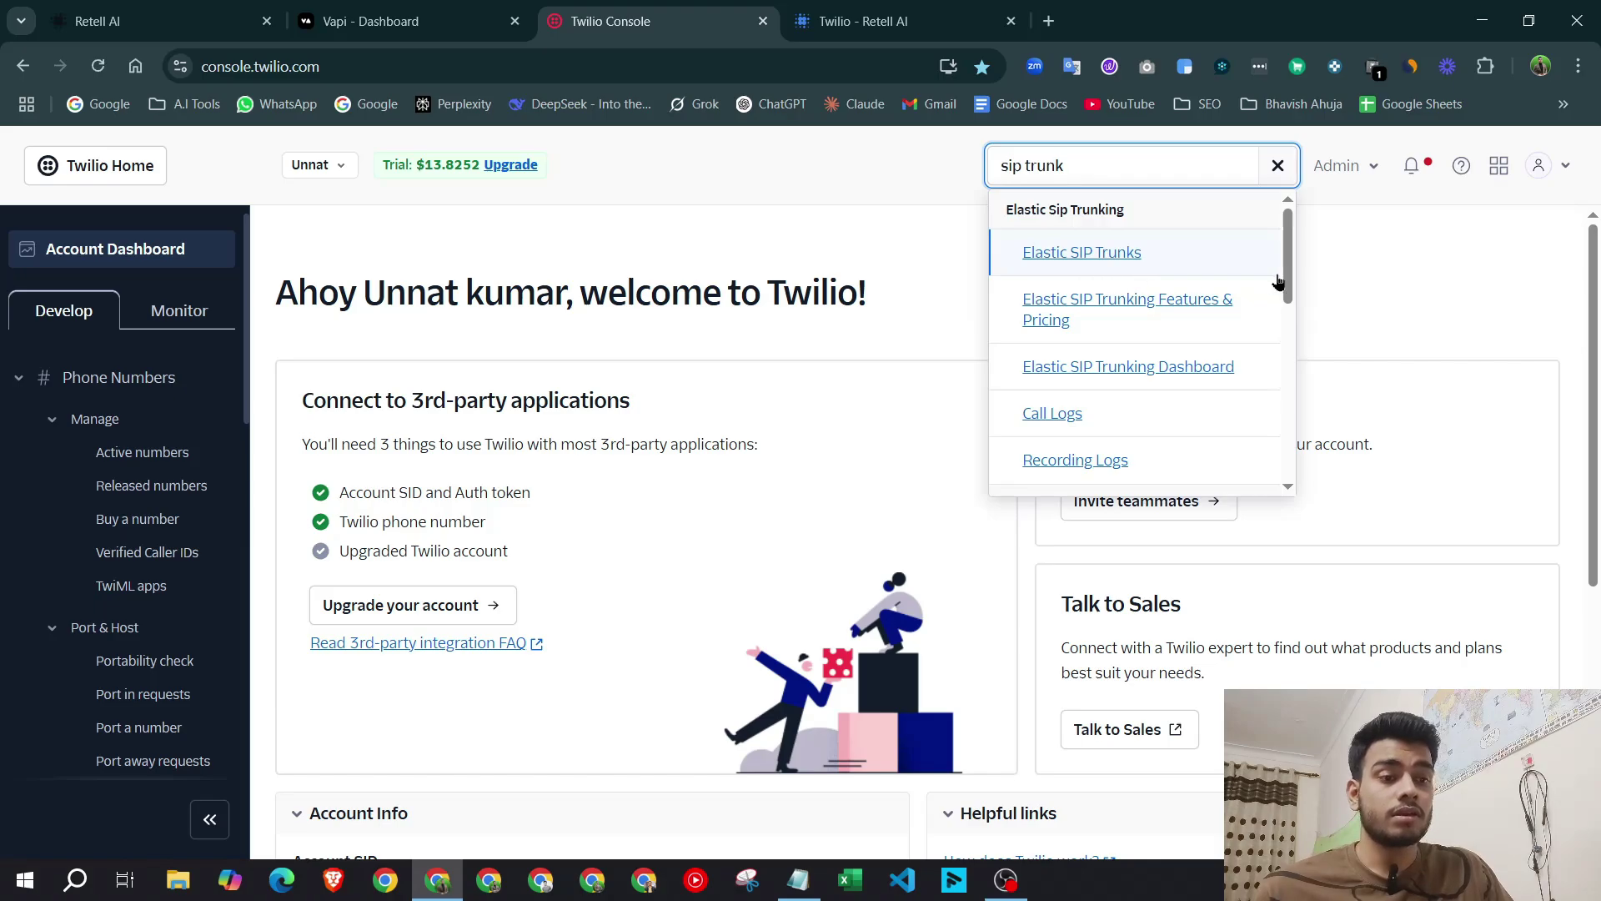
click(1123, 255)
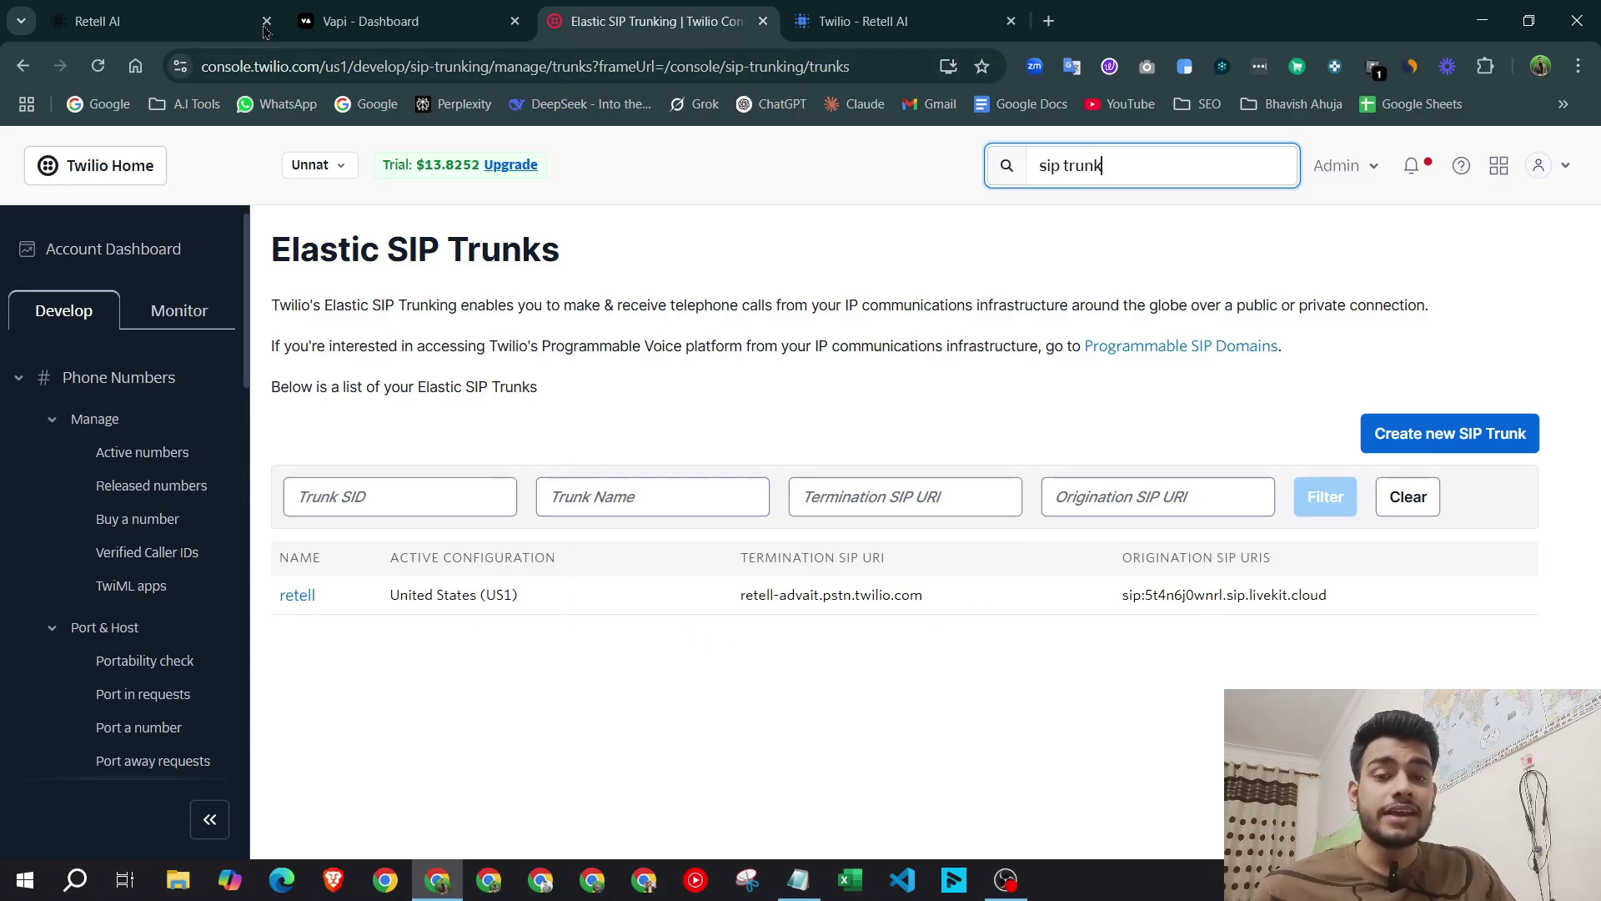
click(150, 21)
click(658, 21)
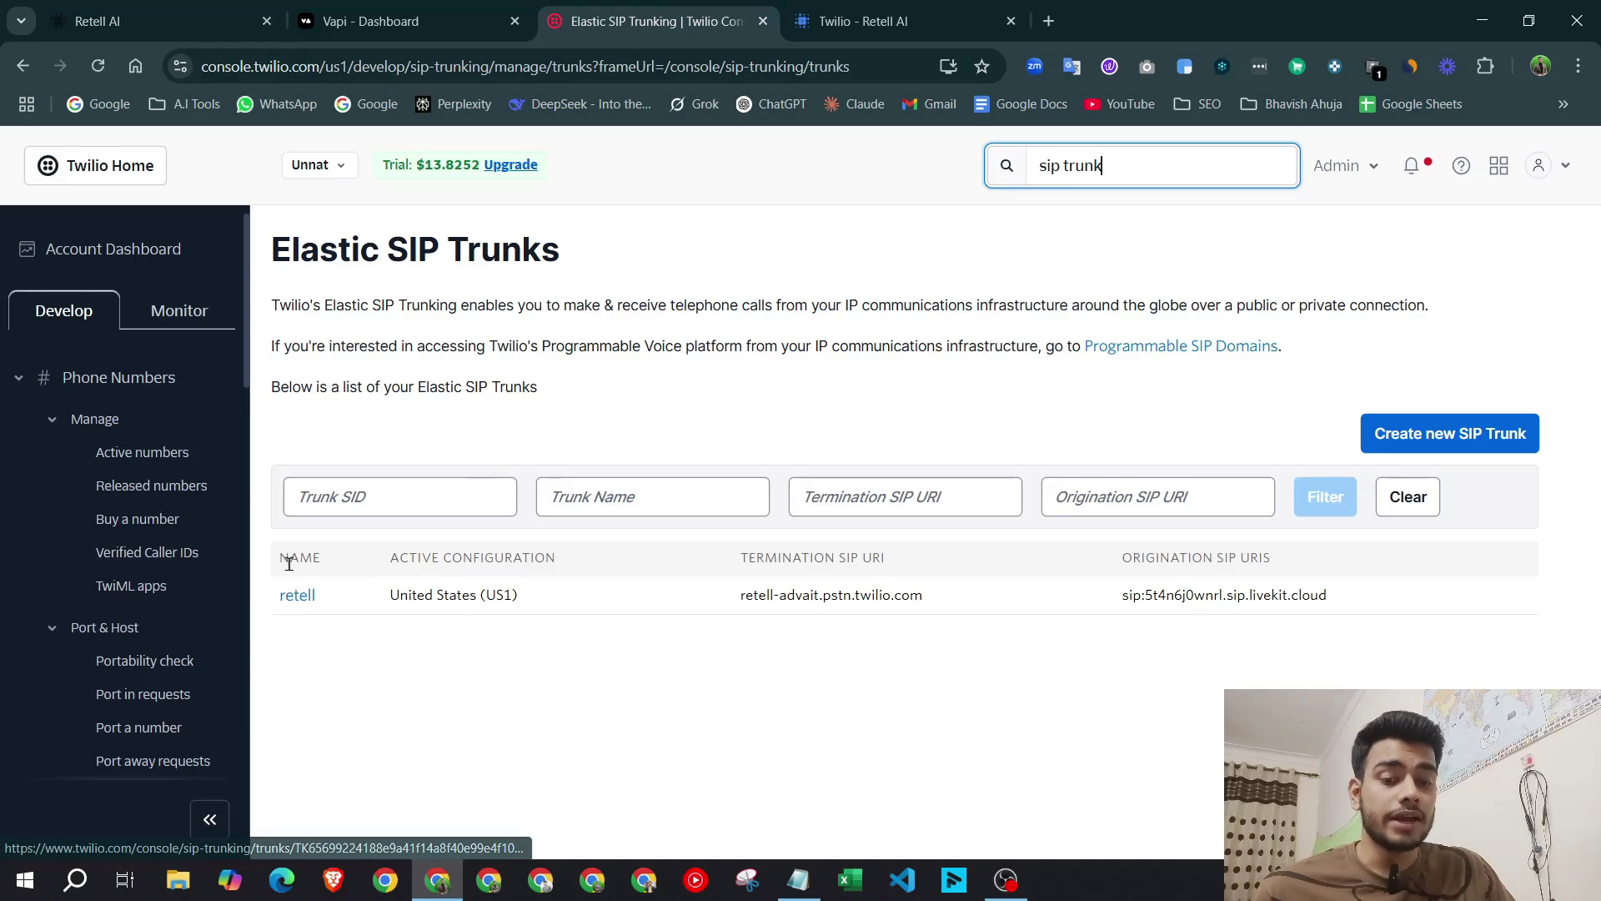
drag(274, 562, 1206, 599)
click(1188, 748)
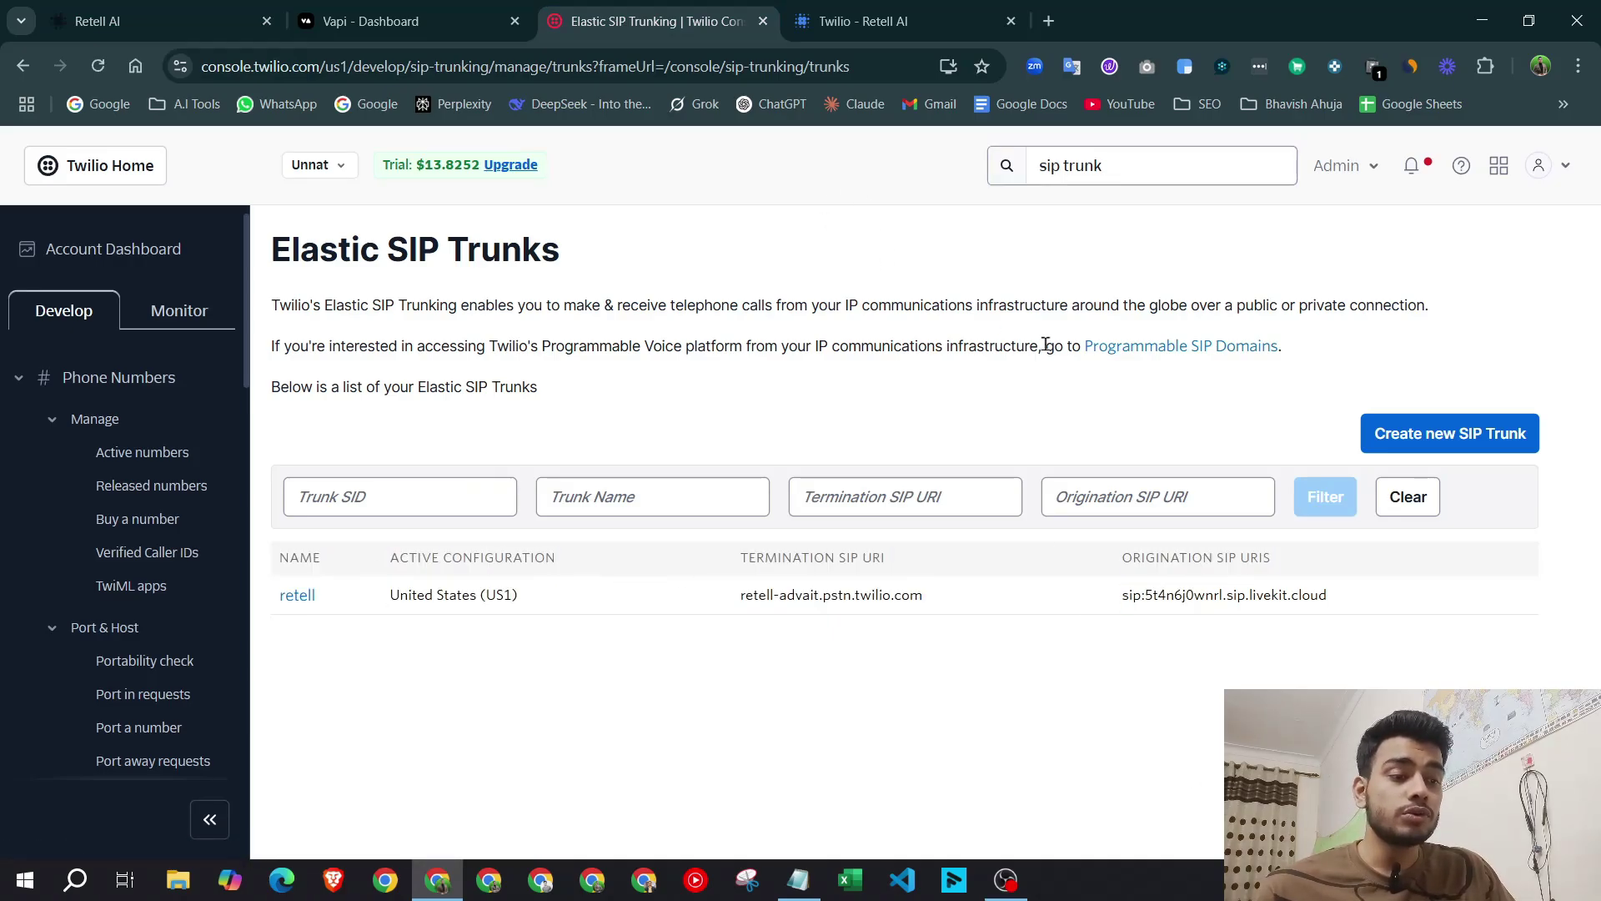
Cancel a new trunk named 'retell' and open the existing retell trunk instead.
click(1414, 434)
click(936, 372)
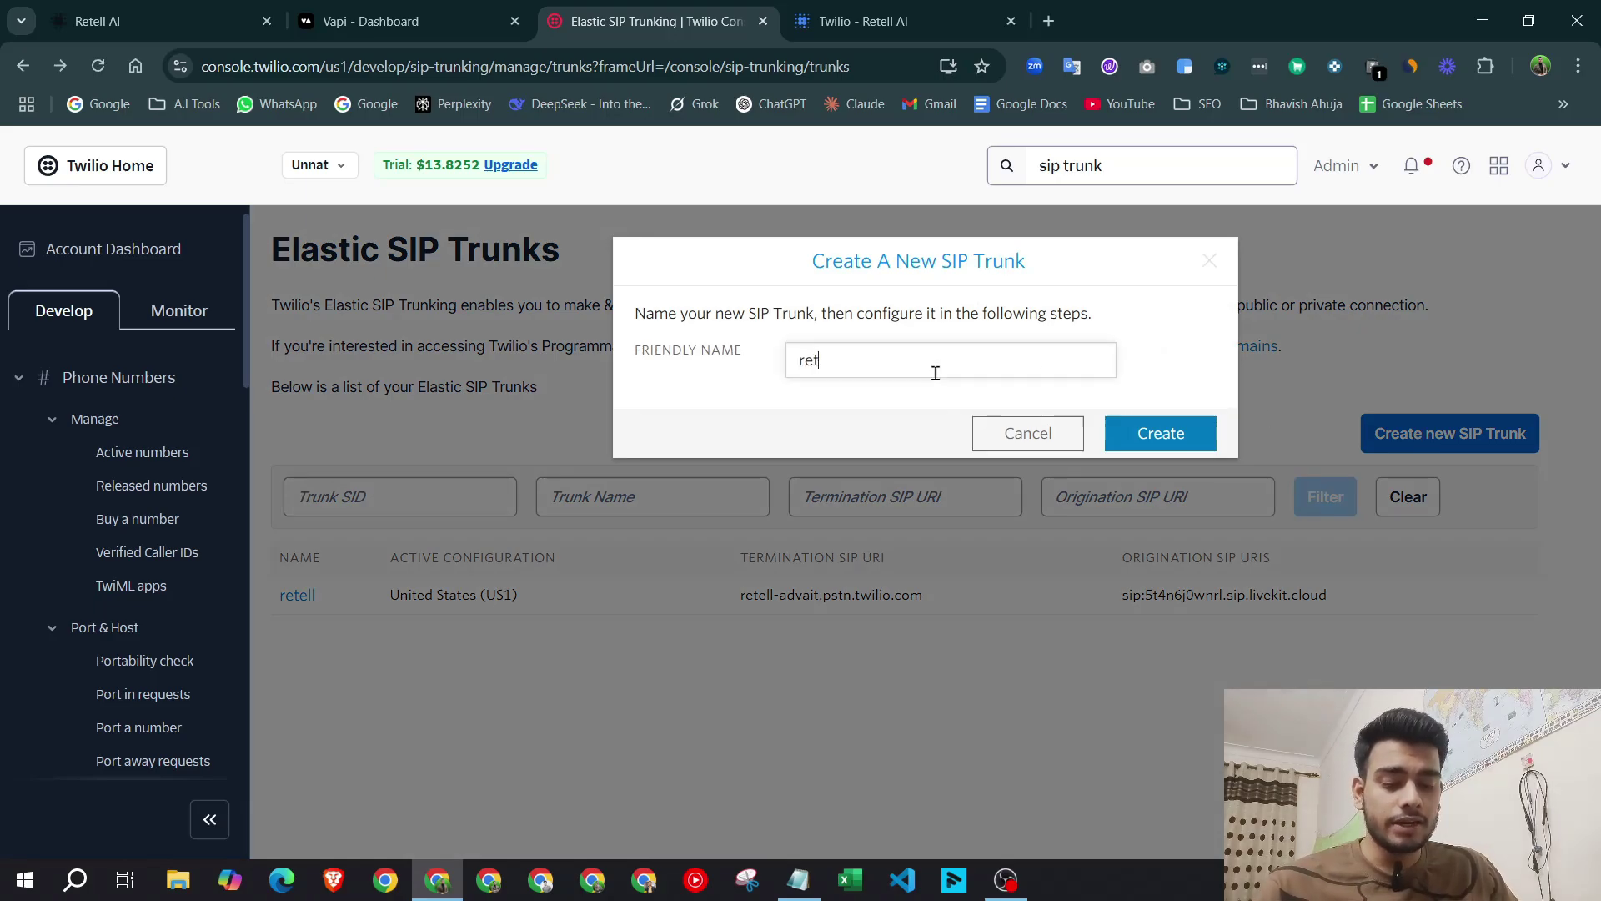
text(retell)
click(1043, 433)
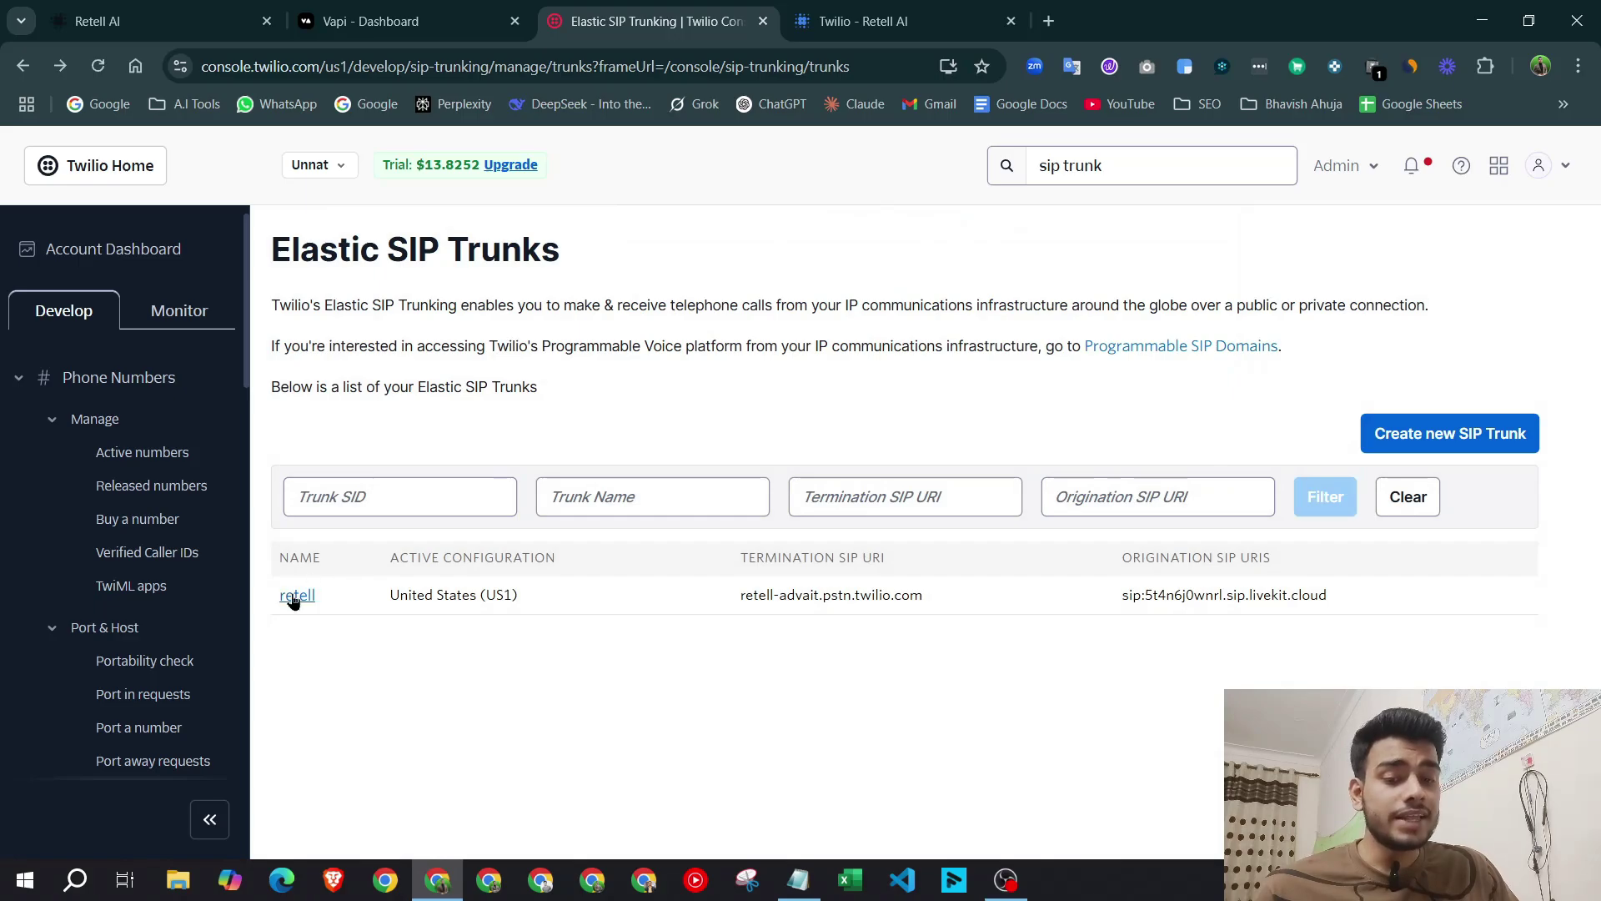
click(297, 595)
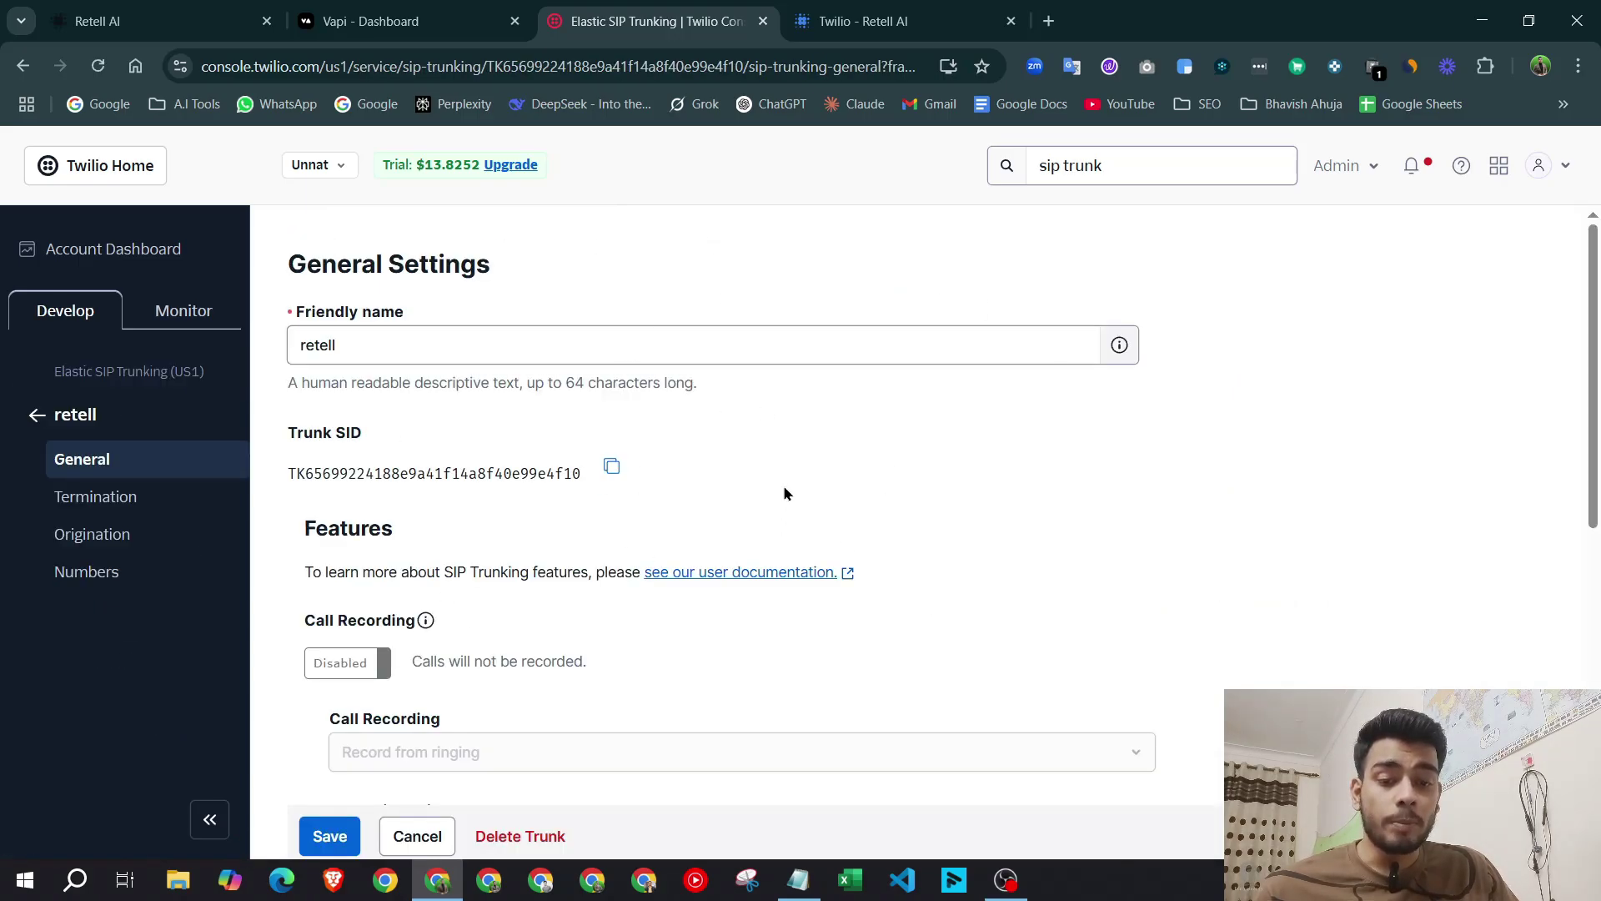
Enable Call Transfer (SIP REFER) with Enable PSTN Transfer ticked on the retell trunk.
scroll(778, 442, down, 6)
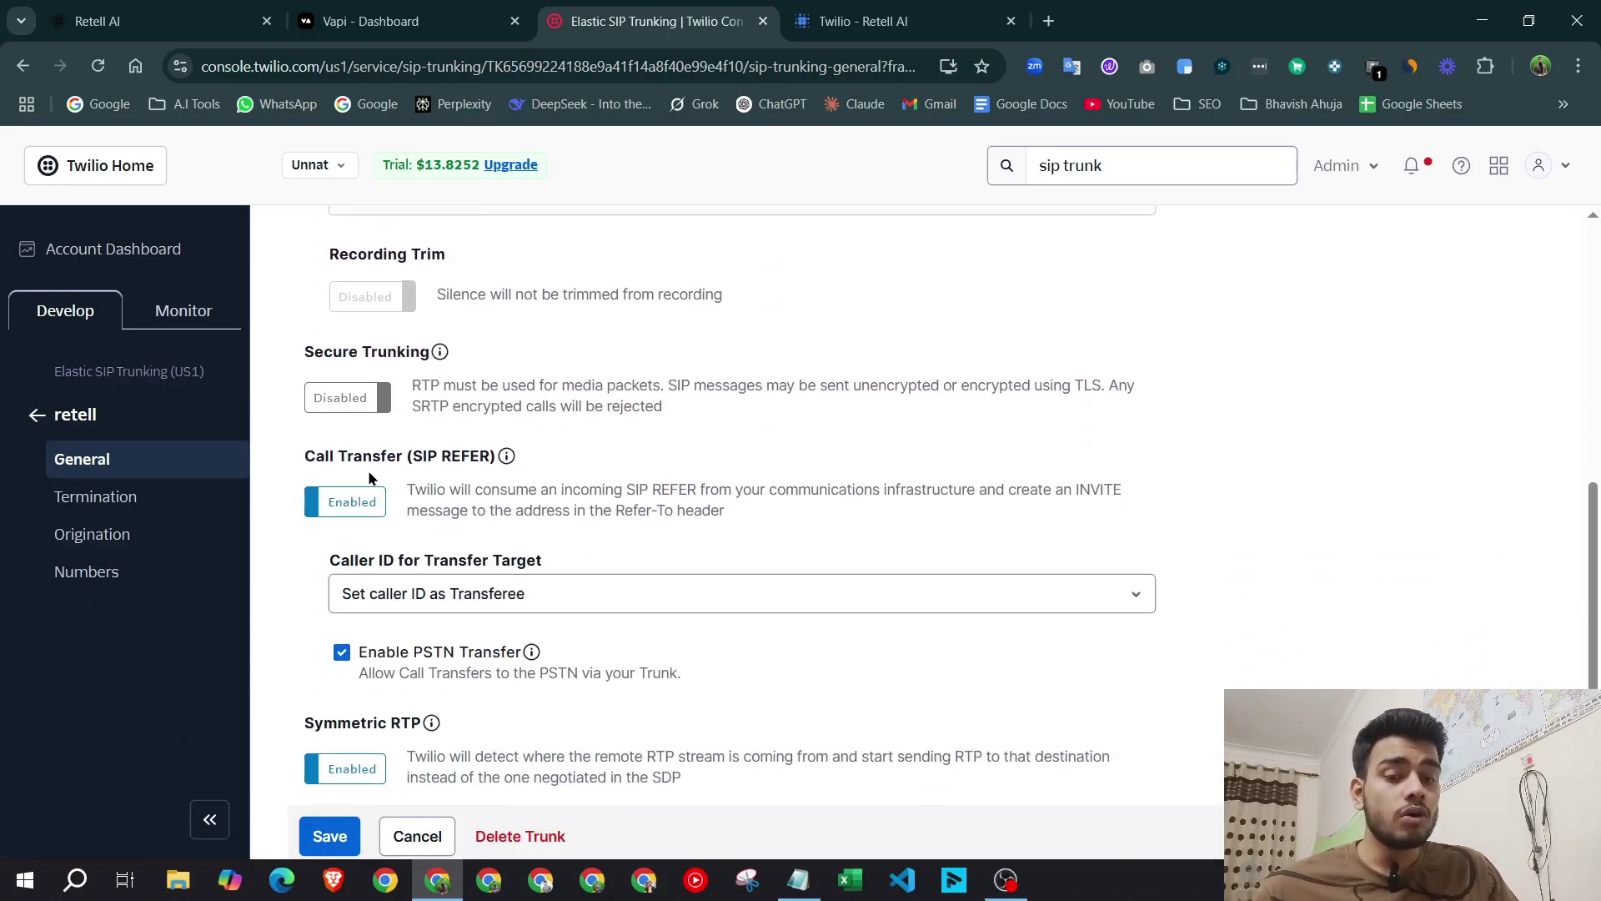
drag(303, 457, 527, 465)
click(618, 465)
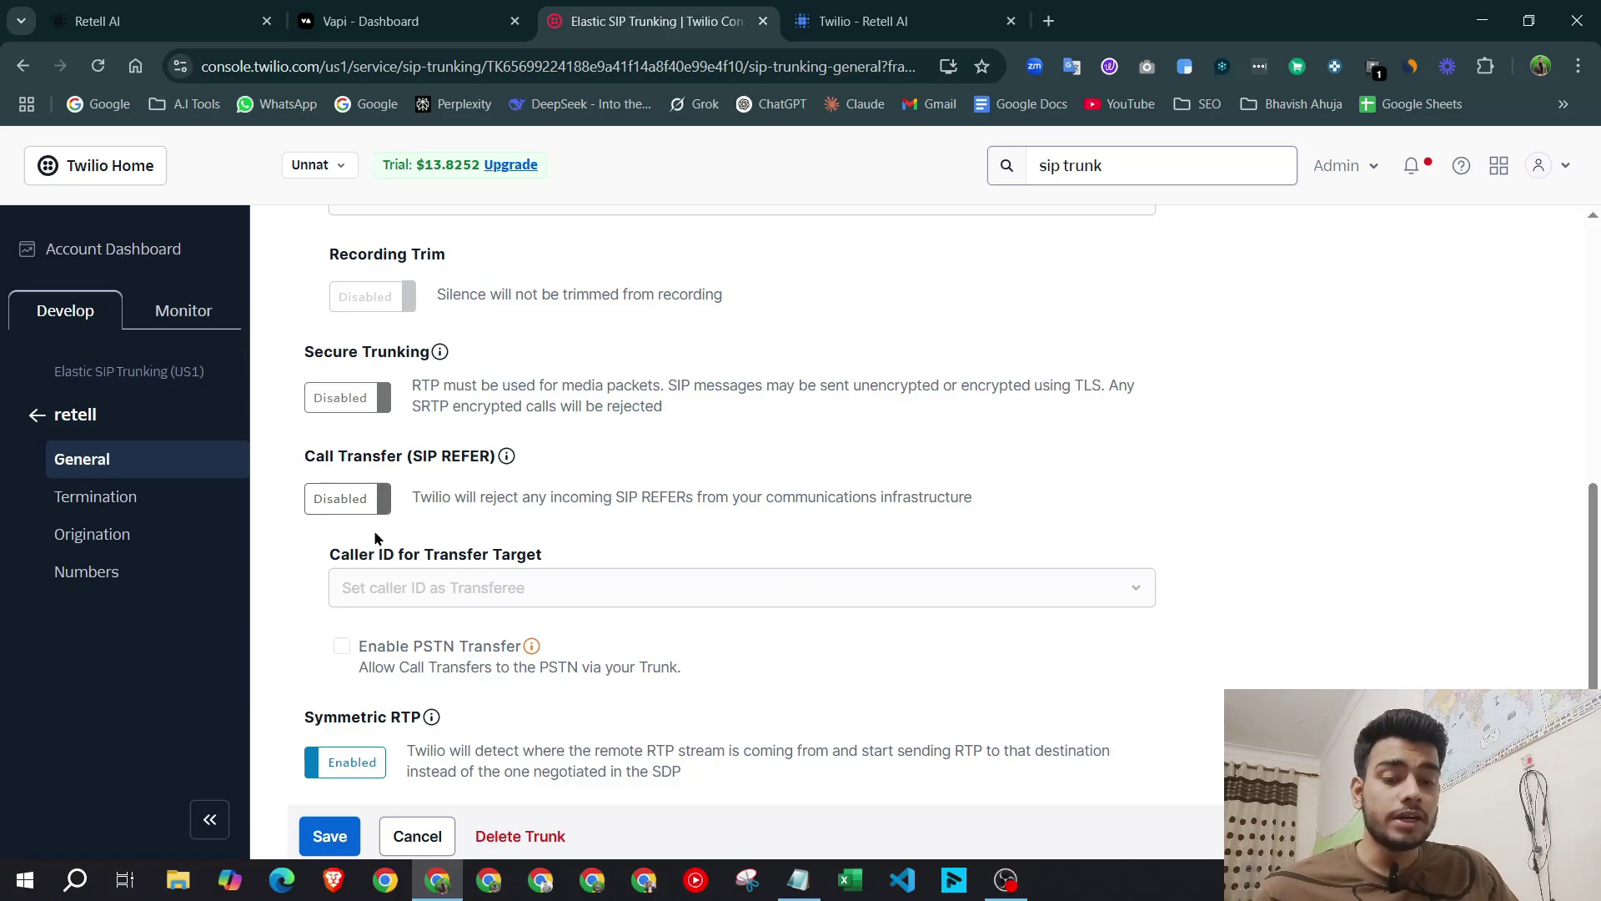
drag(410, 498, 365, 517)
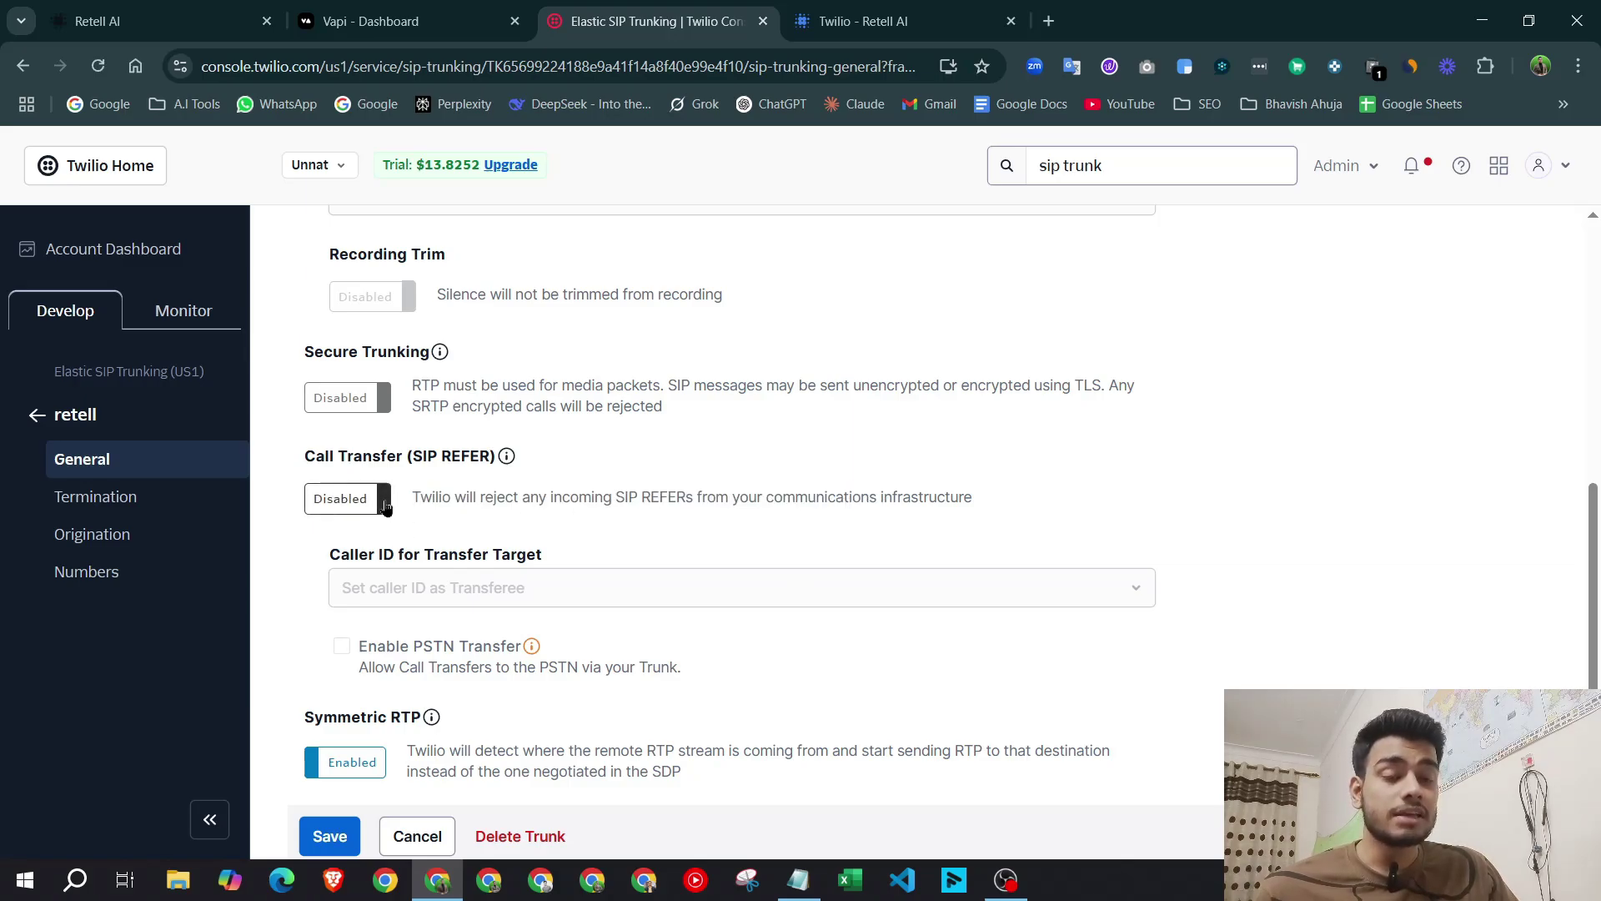
click(386, 503)
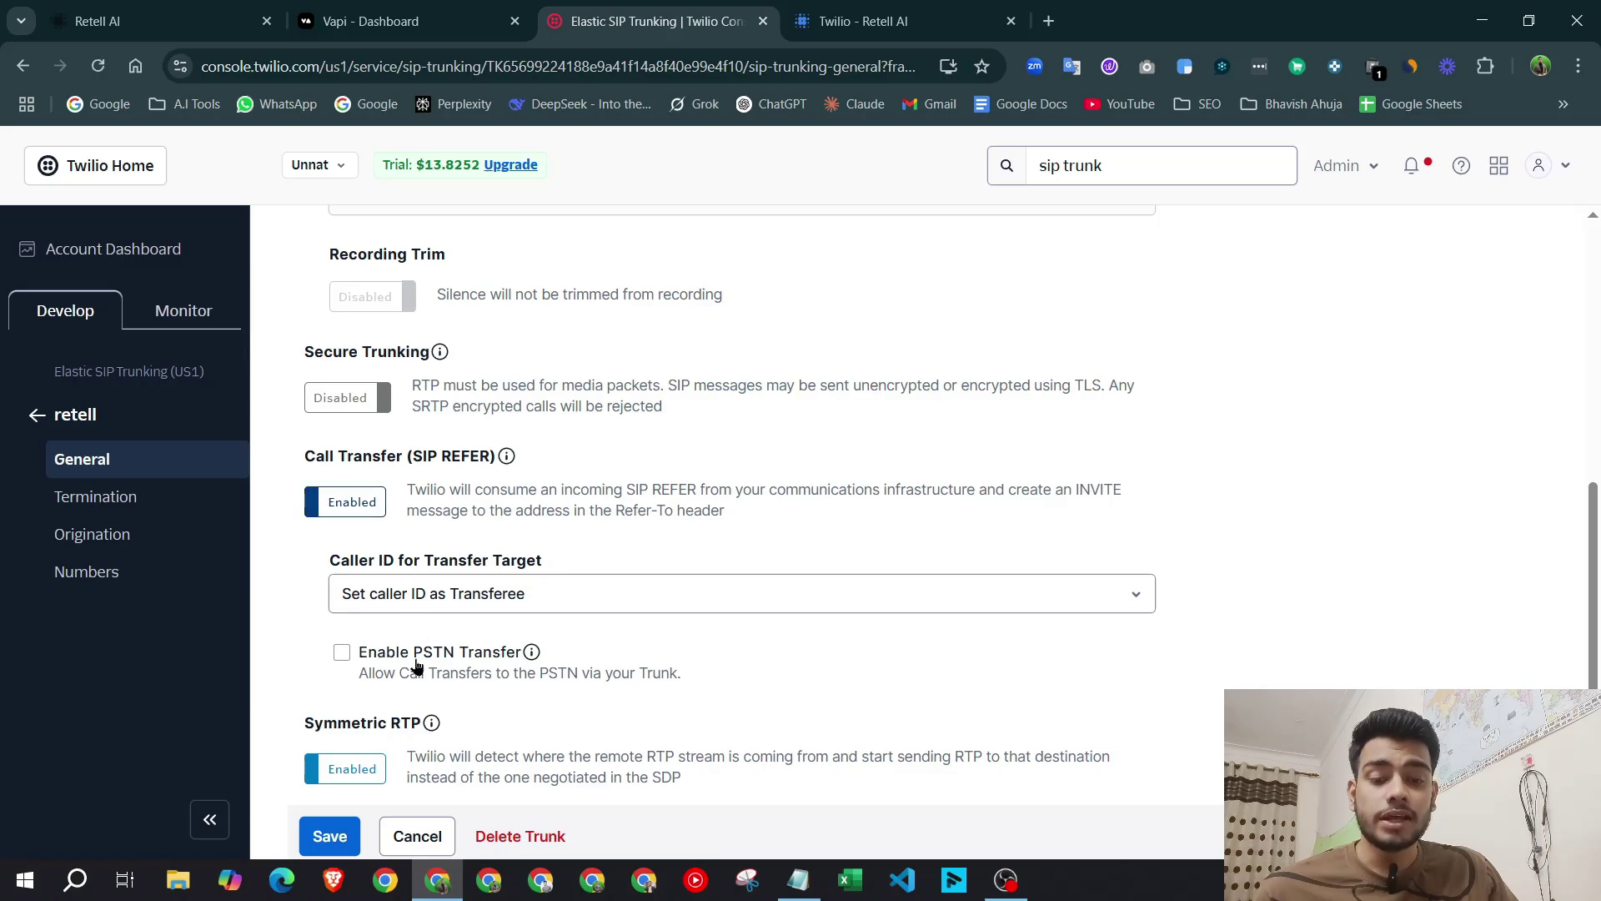
click(342, 652)
scroll(458, 655, down, 1)
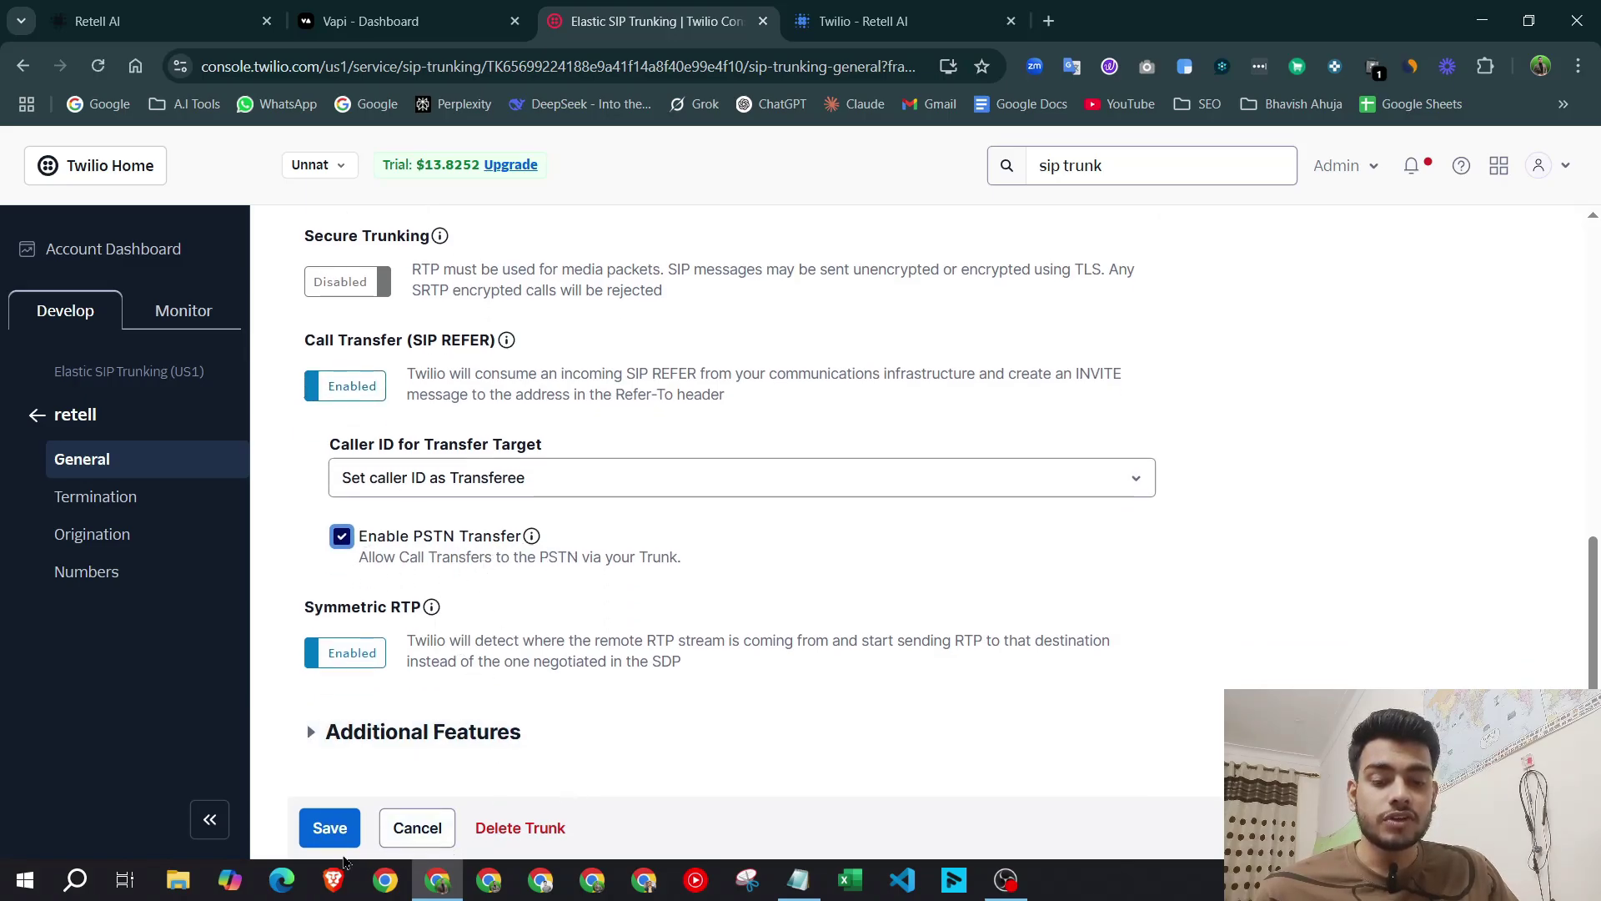
click(169, 496)
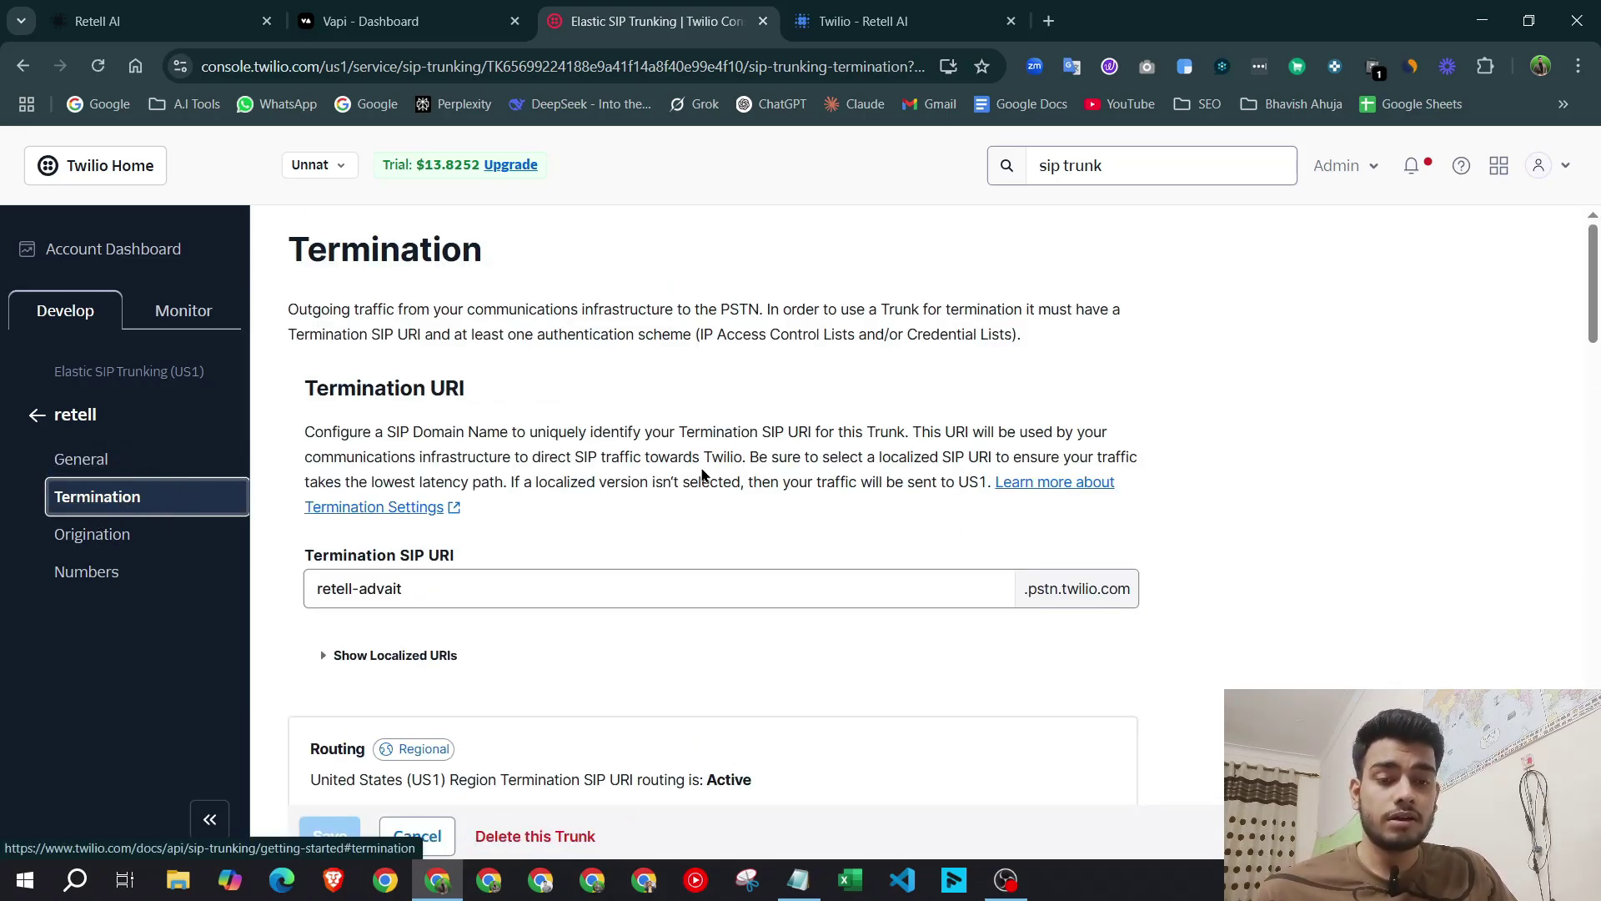
Inspect the trunk's termination SIP URI and its localized termination URIs.
scroll(839, 398, down, 3)
drag(464, 318, 317, 321)
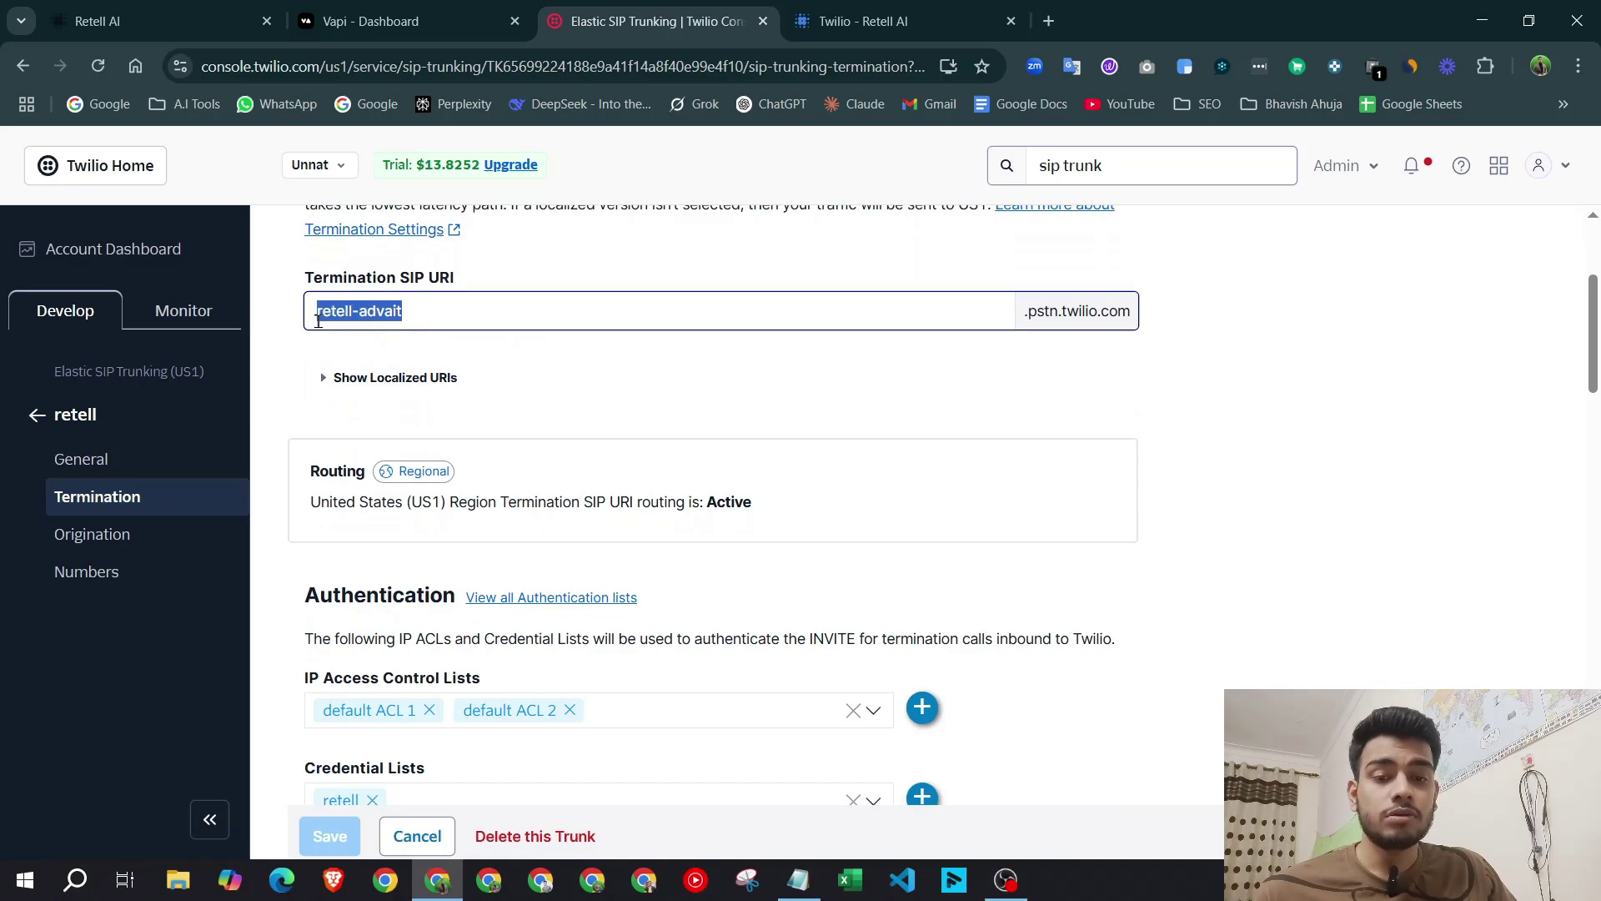
click(467, 314)
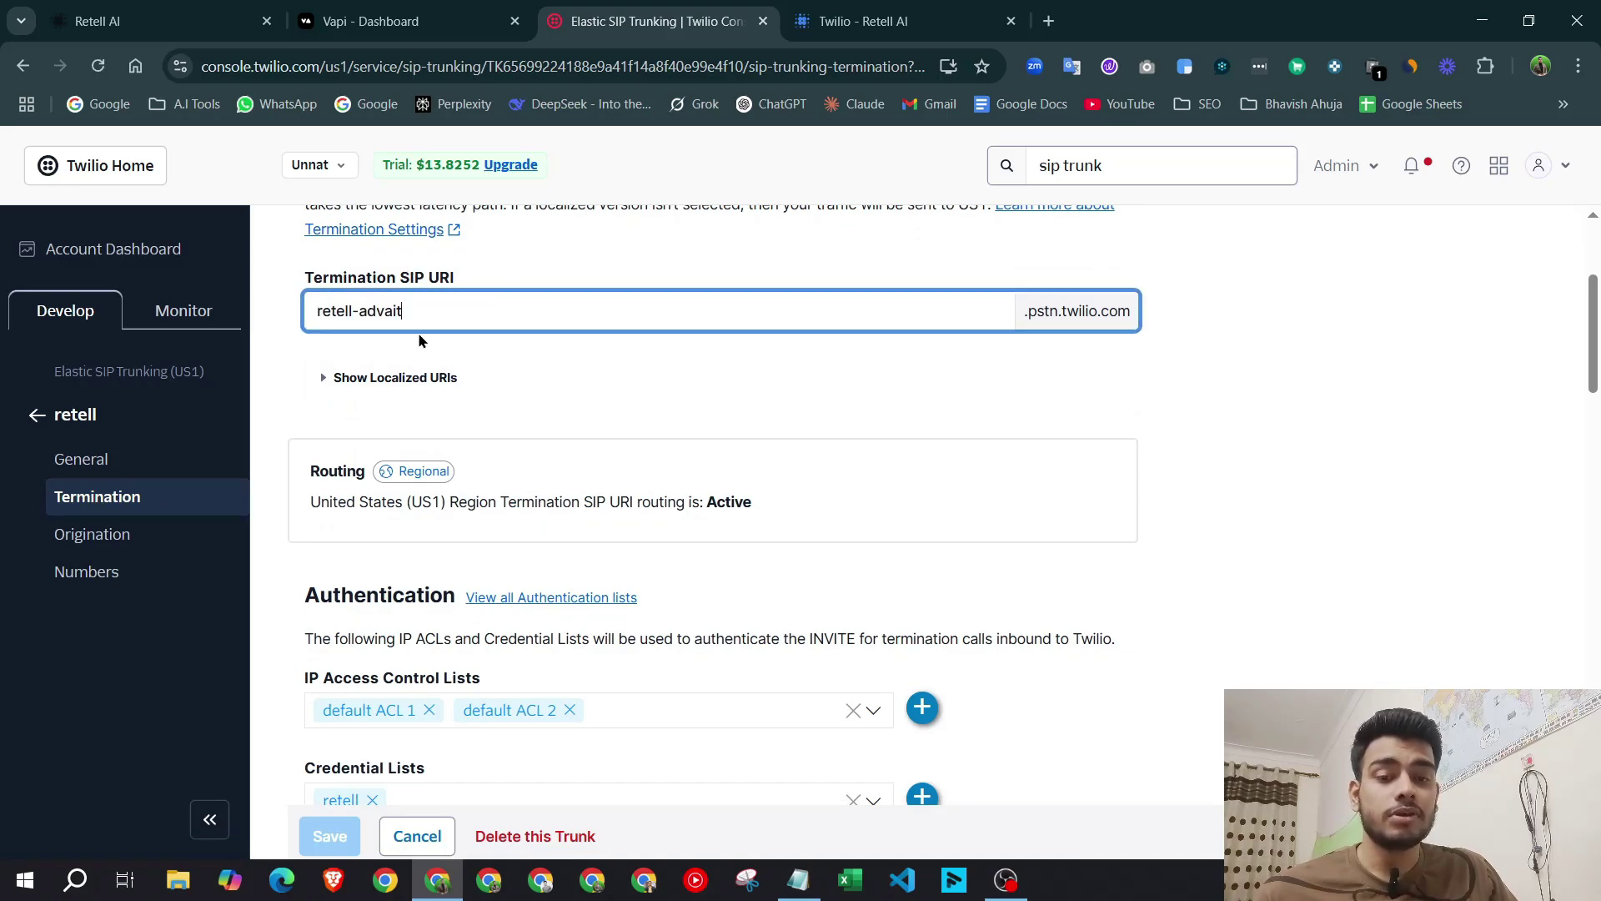
text(-hhkhdjk)
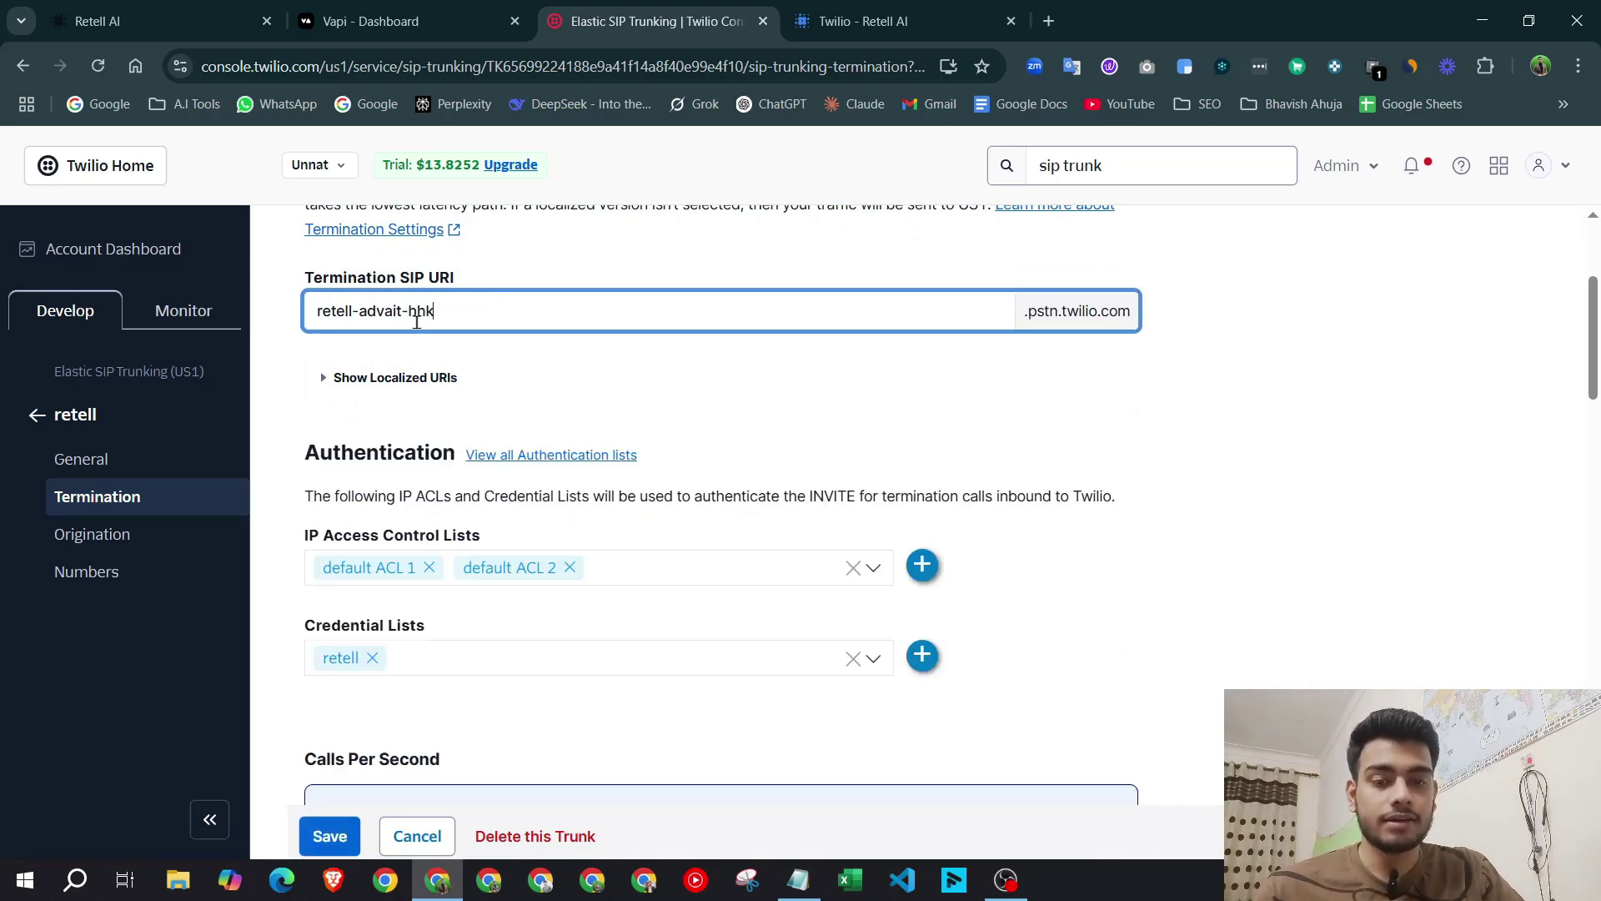
key(BackSpace)
key(BackSpace)
key(BackSpace)
key(BackSpace)
key(BackSpace)
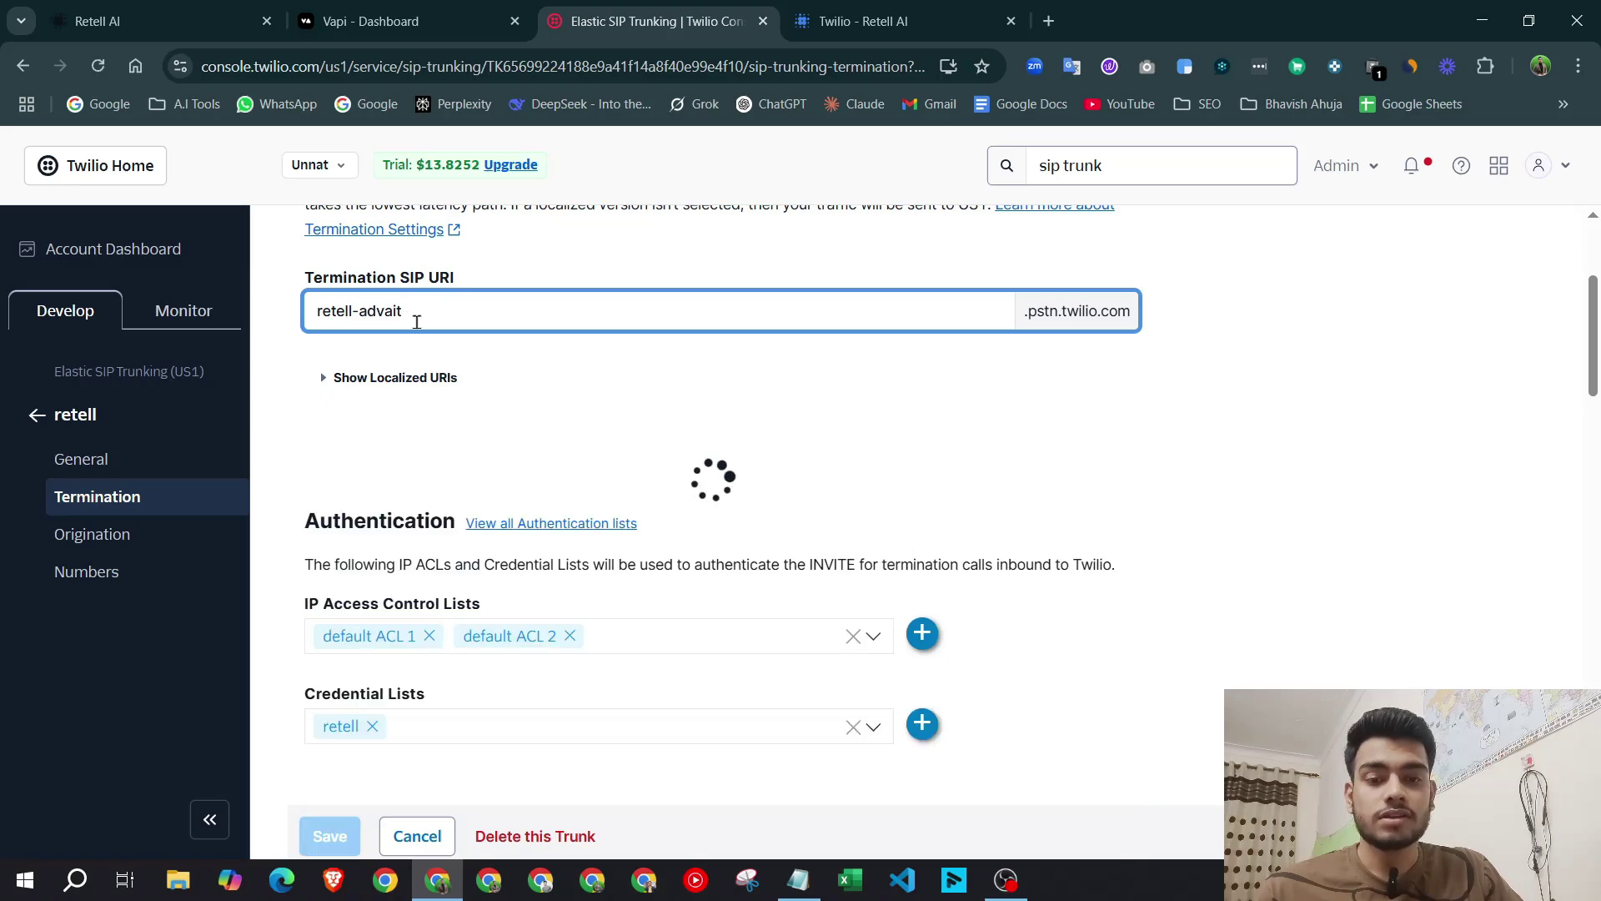
click(320, 311)
drag(334, 310, 403, 311)
click(476, 379)
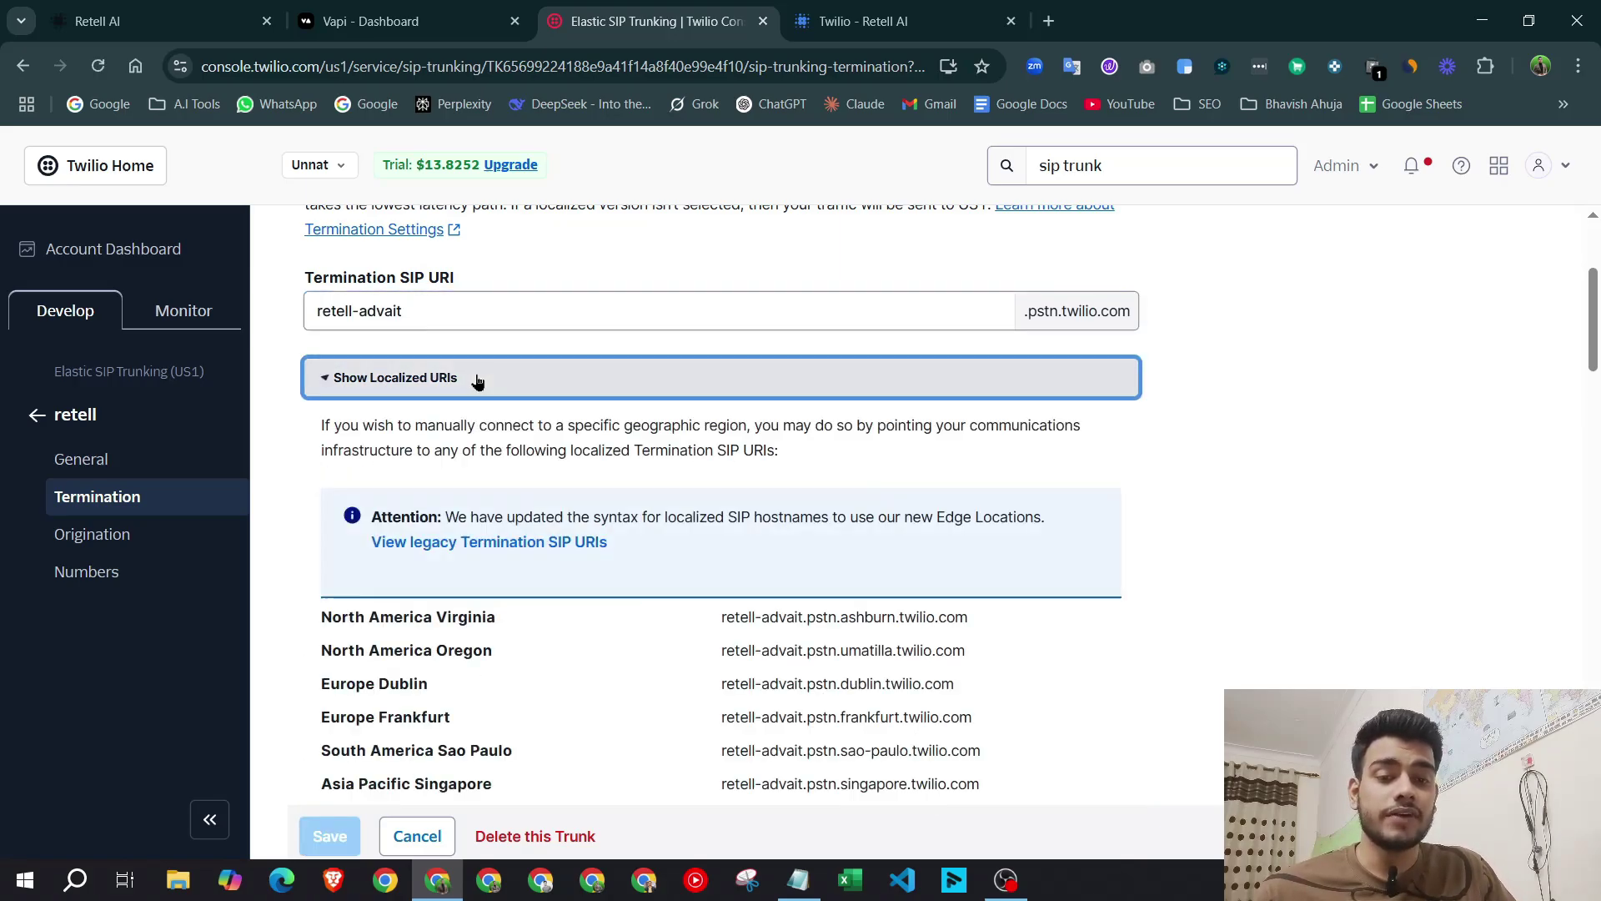
click(511, 388)
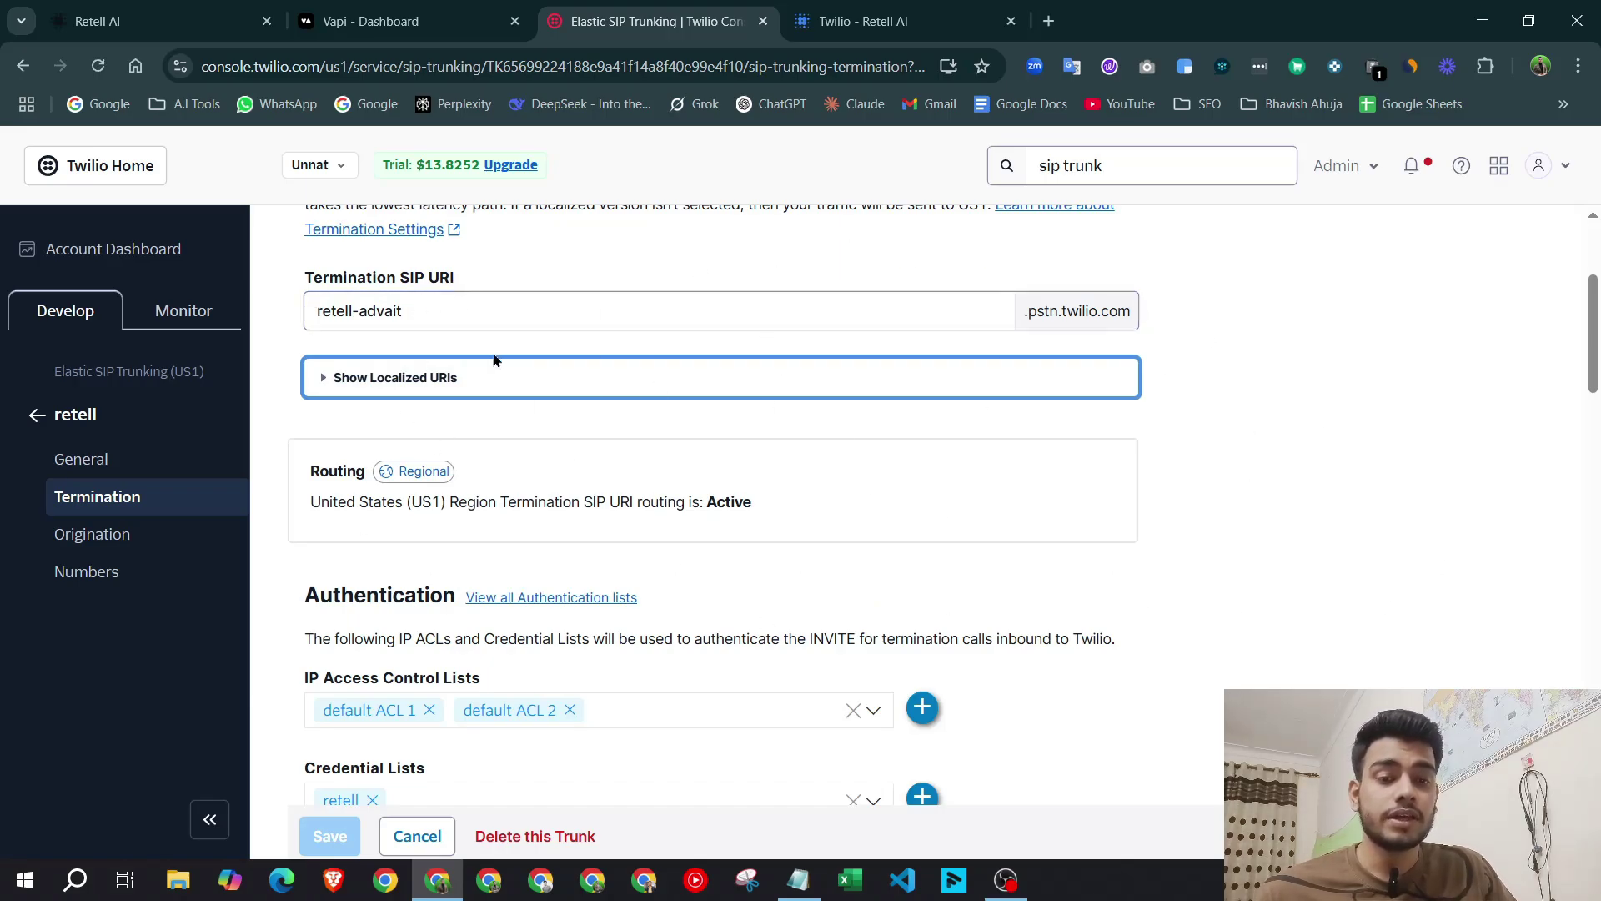
Review the IP Access Control Lists, then select the 'retell twilio telephonic doc' phrase in Notepad.
scroll(495, 433, down, 2)
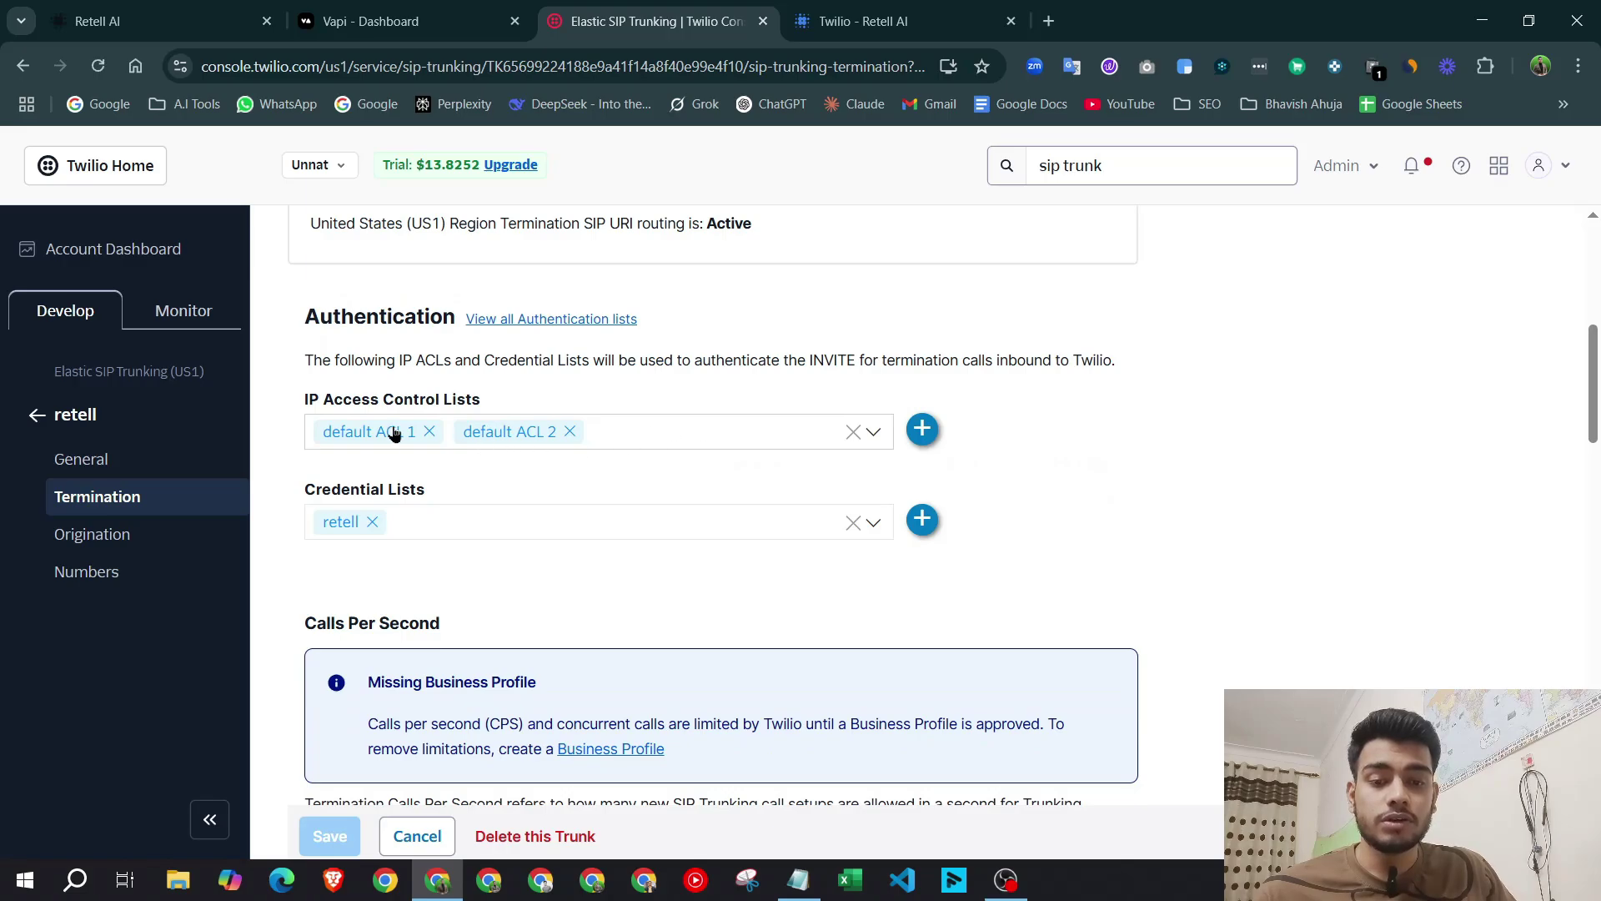
drag(312, 405, 529, 403)
click(529, 403)
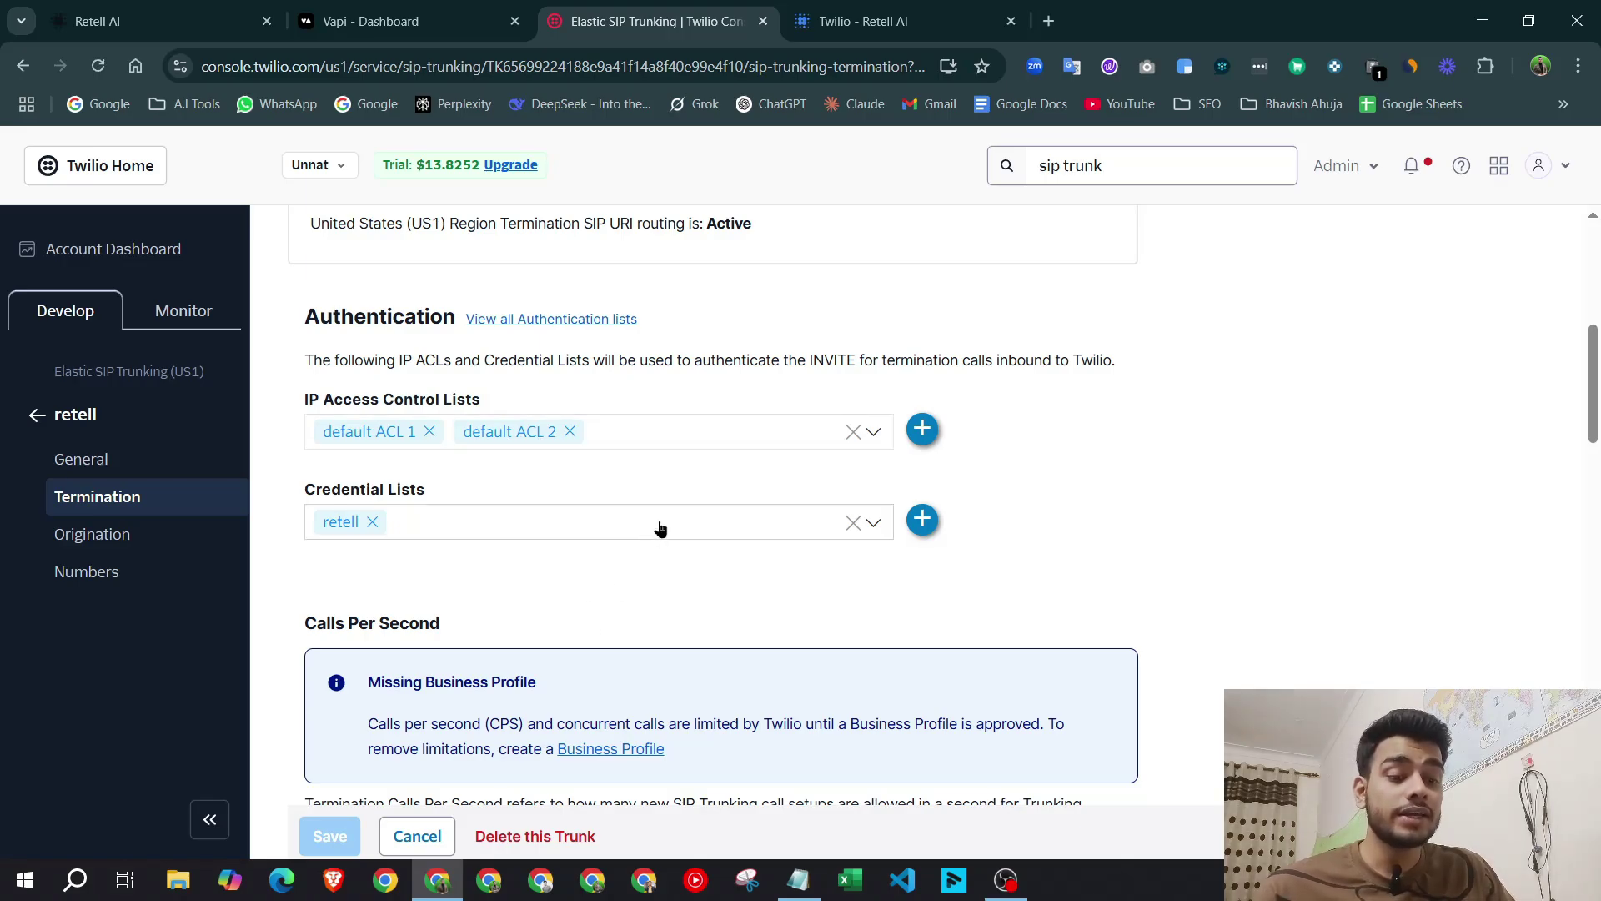
click(798, 880)
drag(871, 112, 634, 114)
key(ctrl+c)
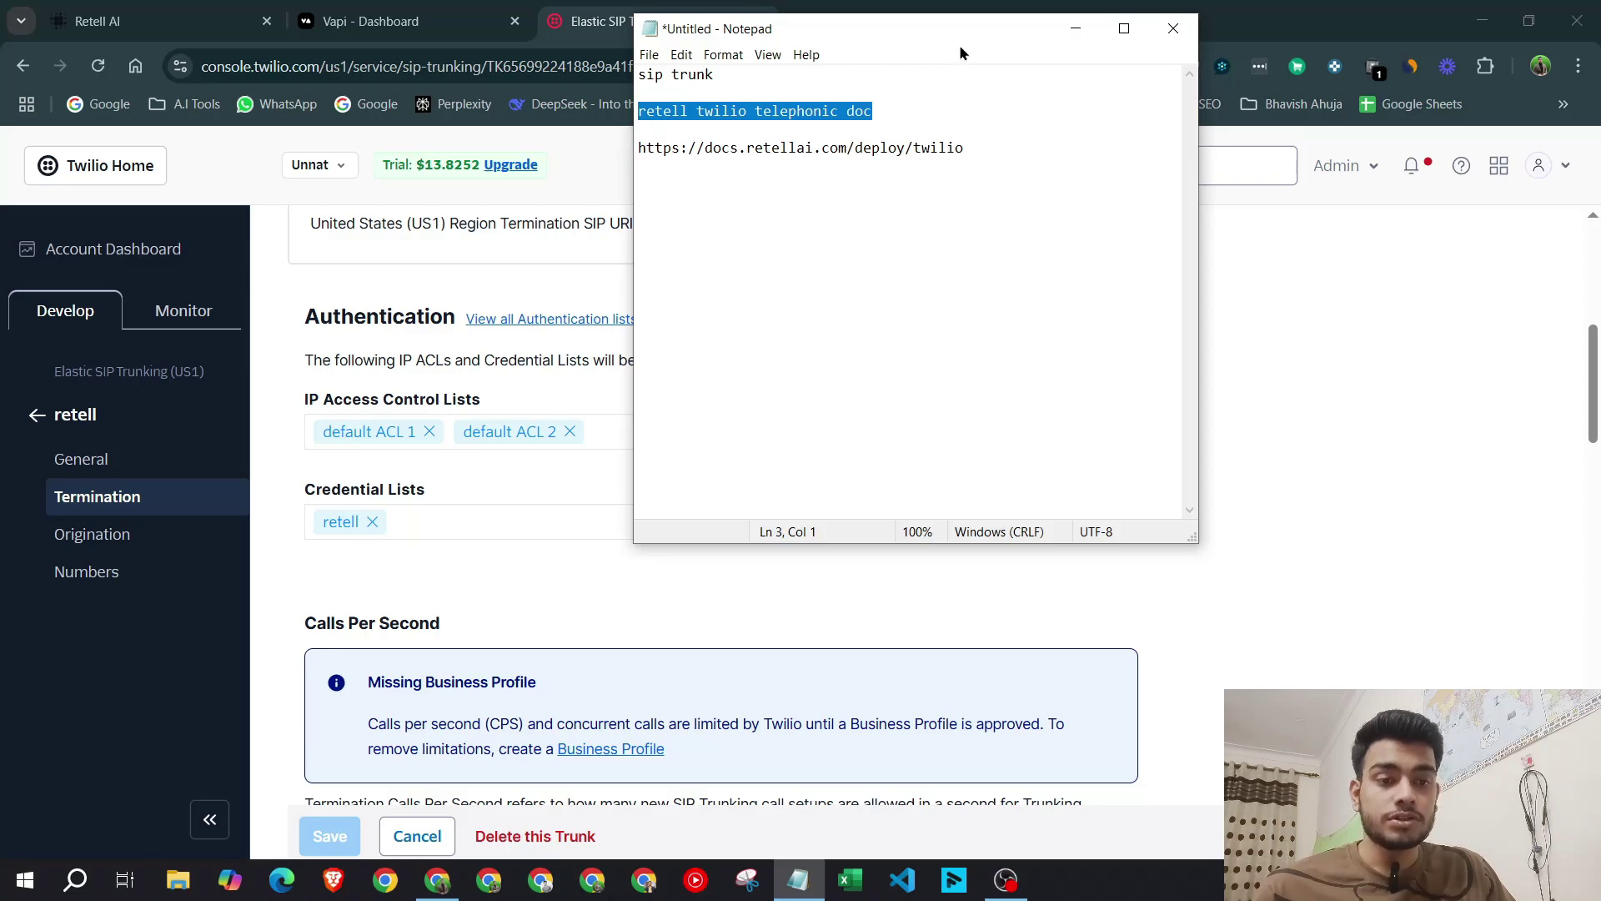
Search the copied phrase in a new tab and open the docs.retellai.com Twilio guide.
click(1075, 28)
key(ctrl+t)
key(ctrl+v)
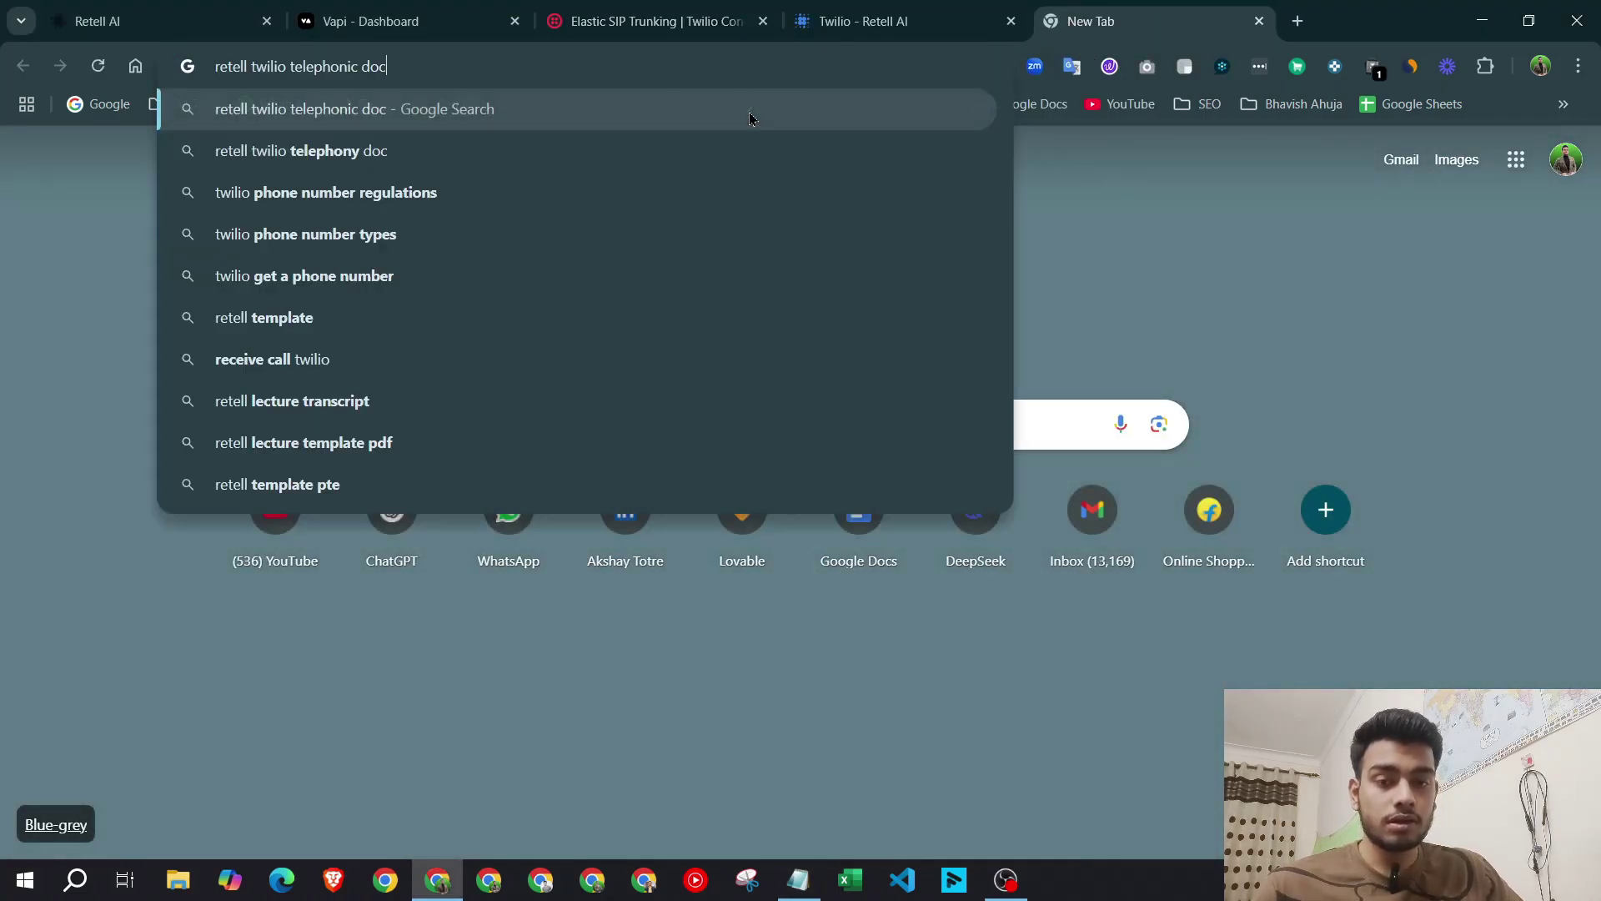
key(Return)
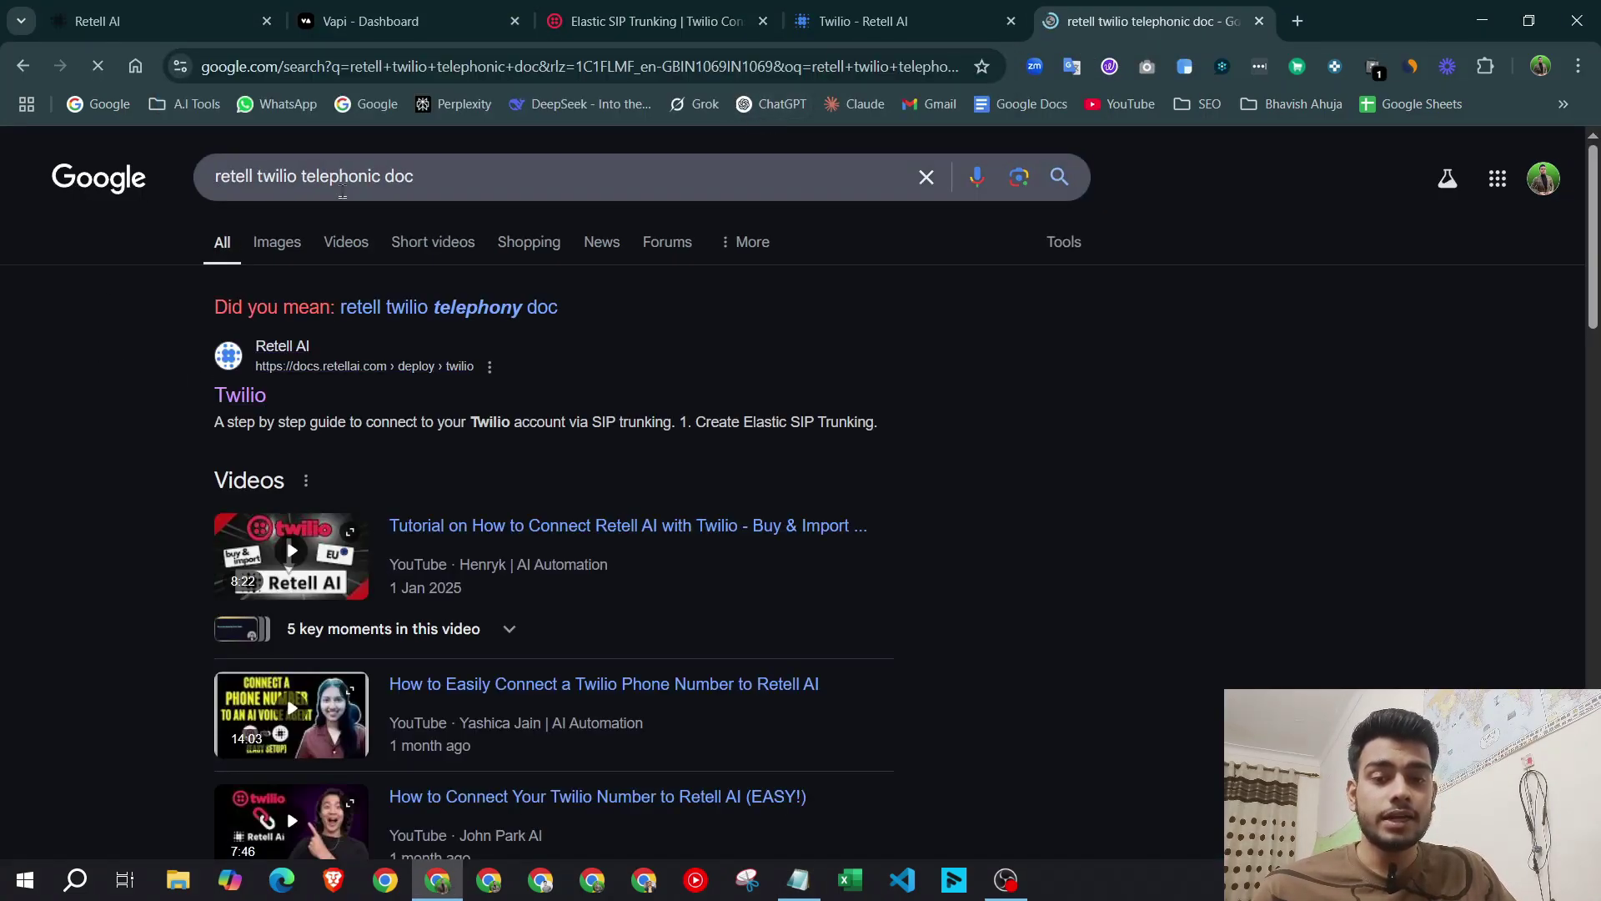
click(332, 185)
click(299, 407)
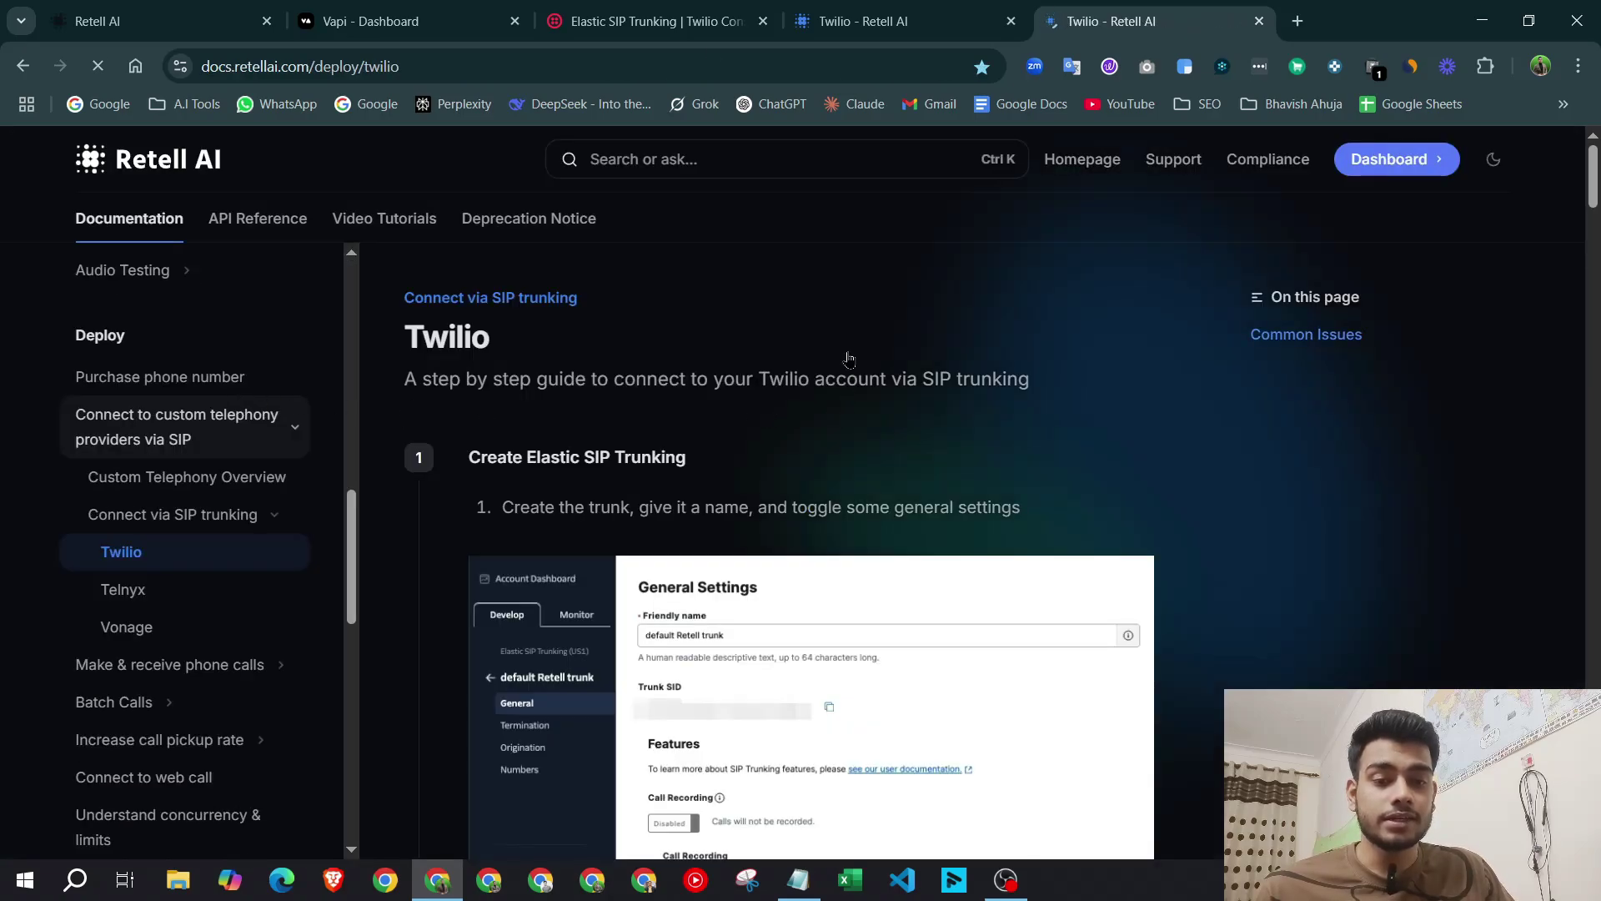
click(1012, 21)
Read the guide's credential and access-list steps, then return to the Twilio trunk tab.
scroll(815, 380, down, 5)
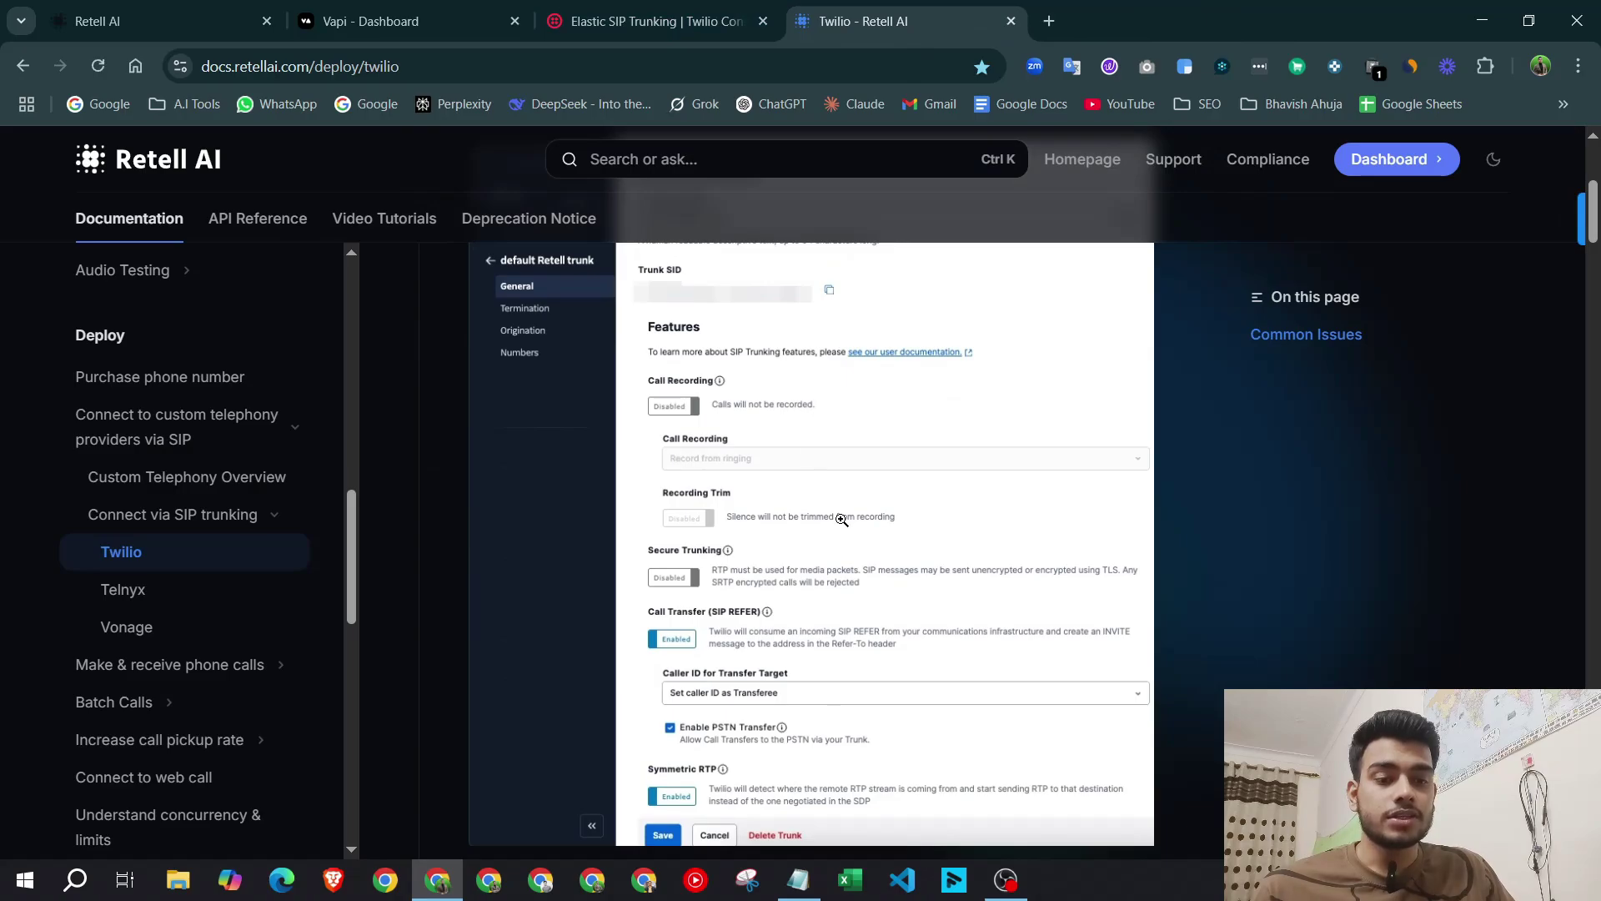
scroll(814, 380, down, 7)
scroll(815, 380, up, 12)
drag(405, 330, 1009, 404)
click(968, 462)
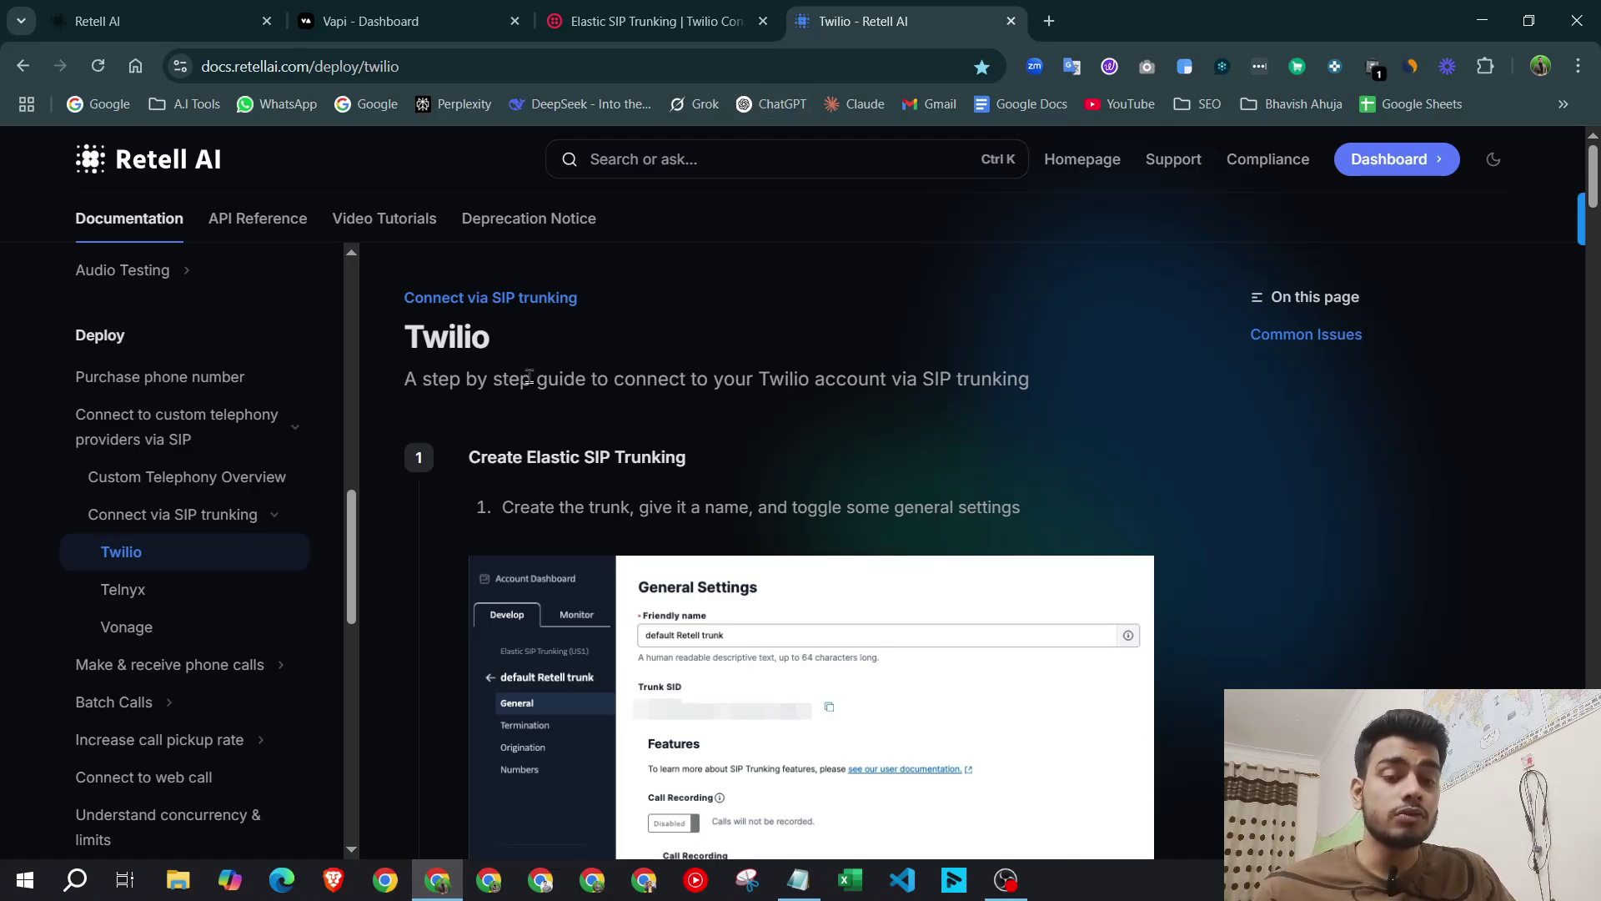
scroll(850, 448, down, 10)
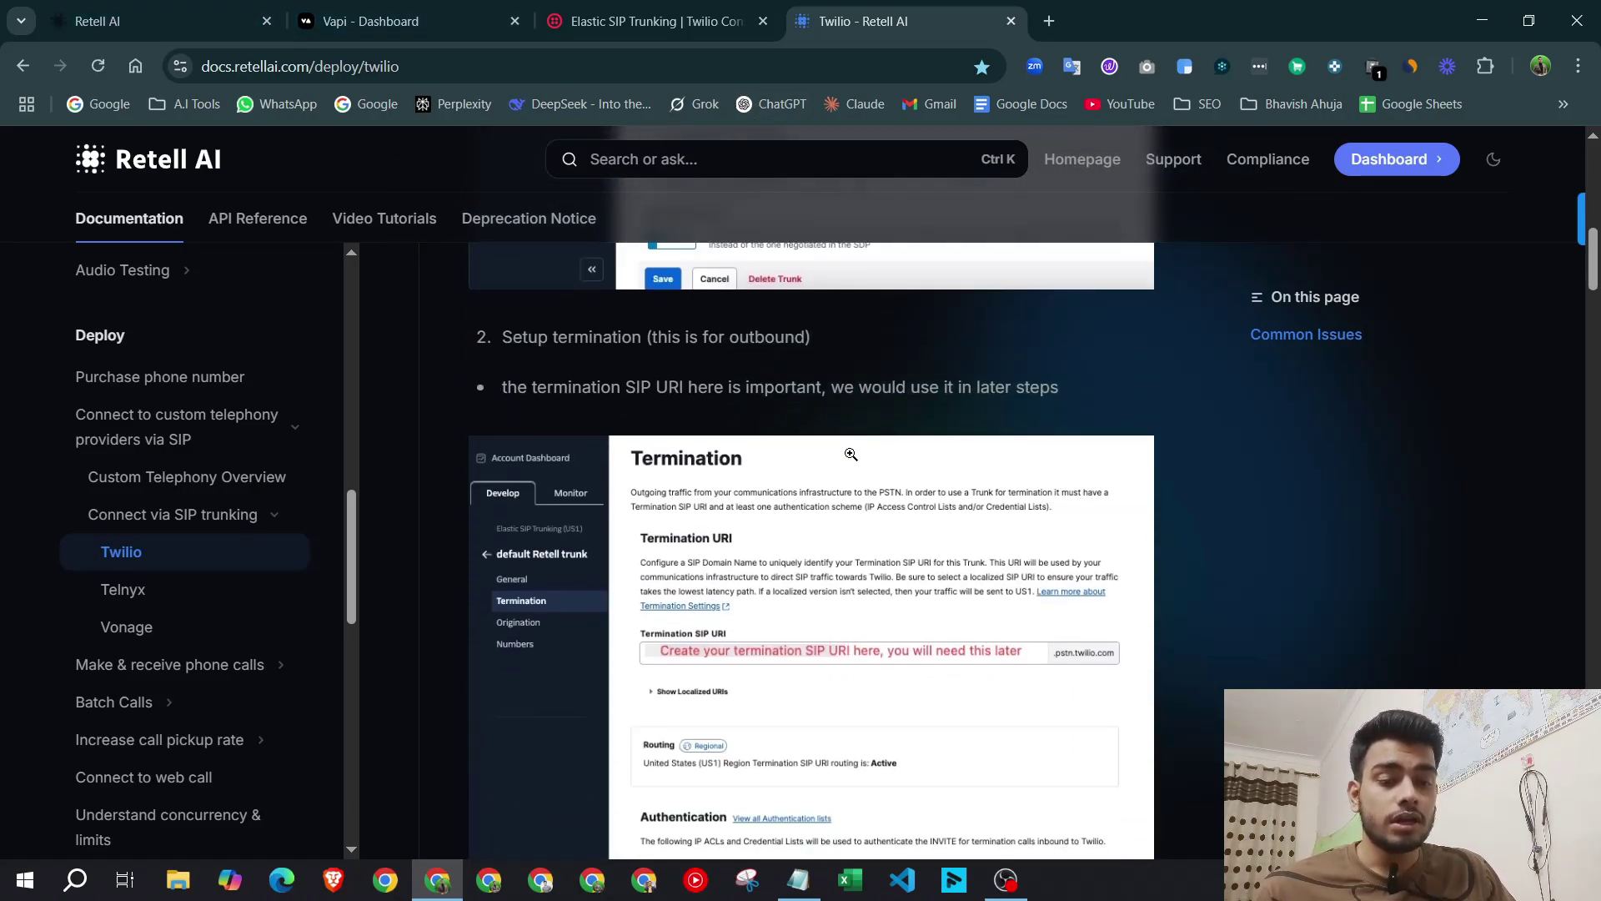
scroll(851, 448, down, 15)
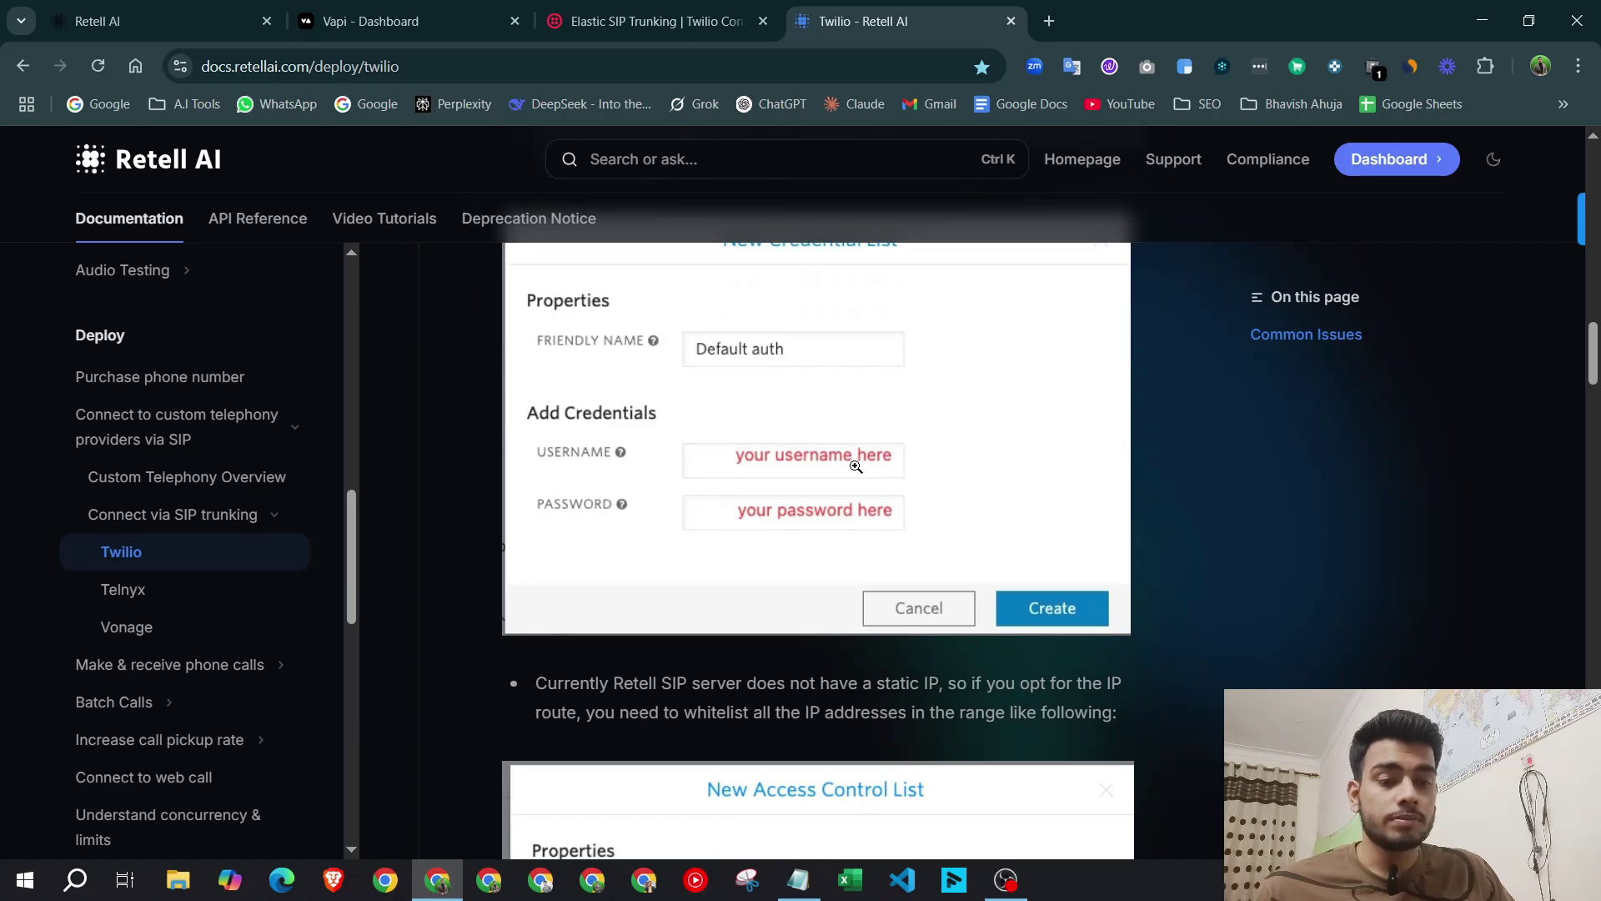
scroll(855, 466, up, 2)
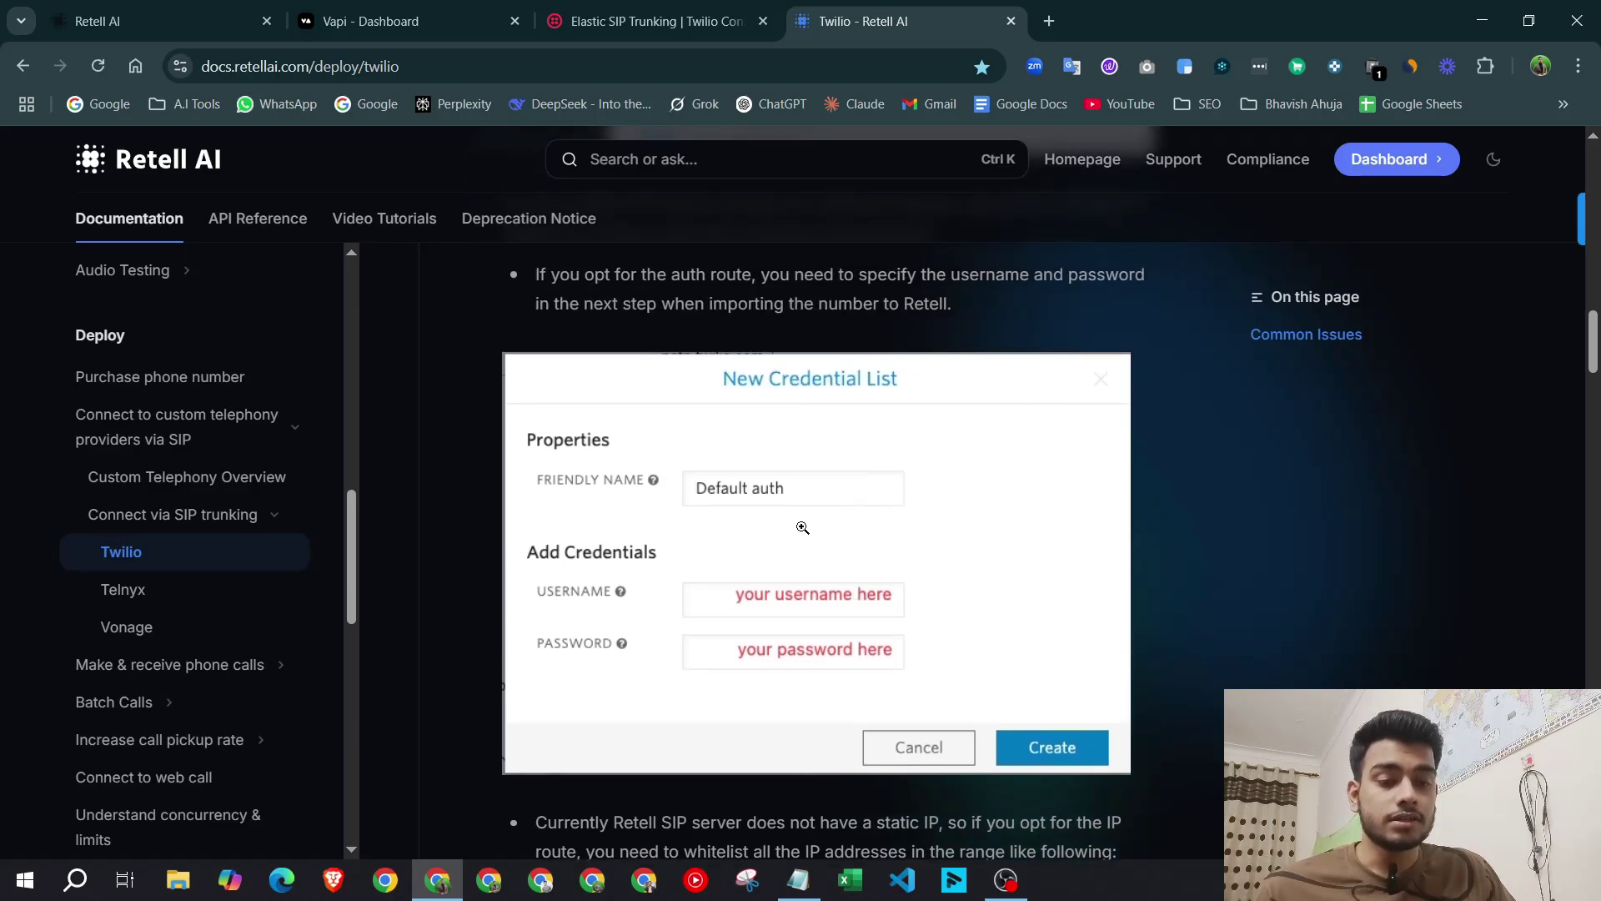
scroll(911, 511, down, 7)
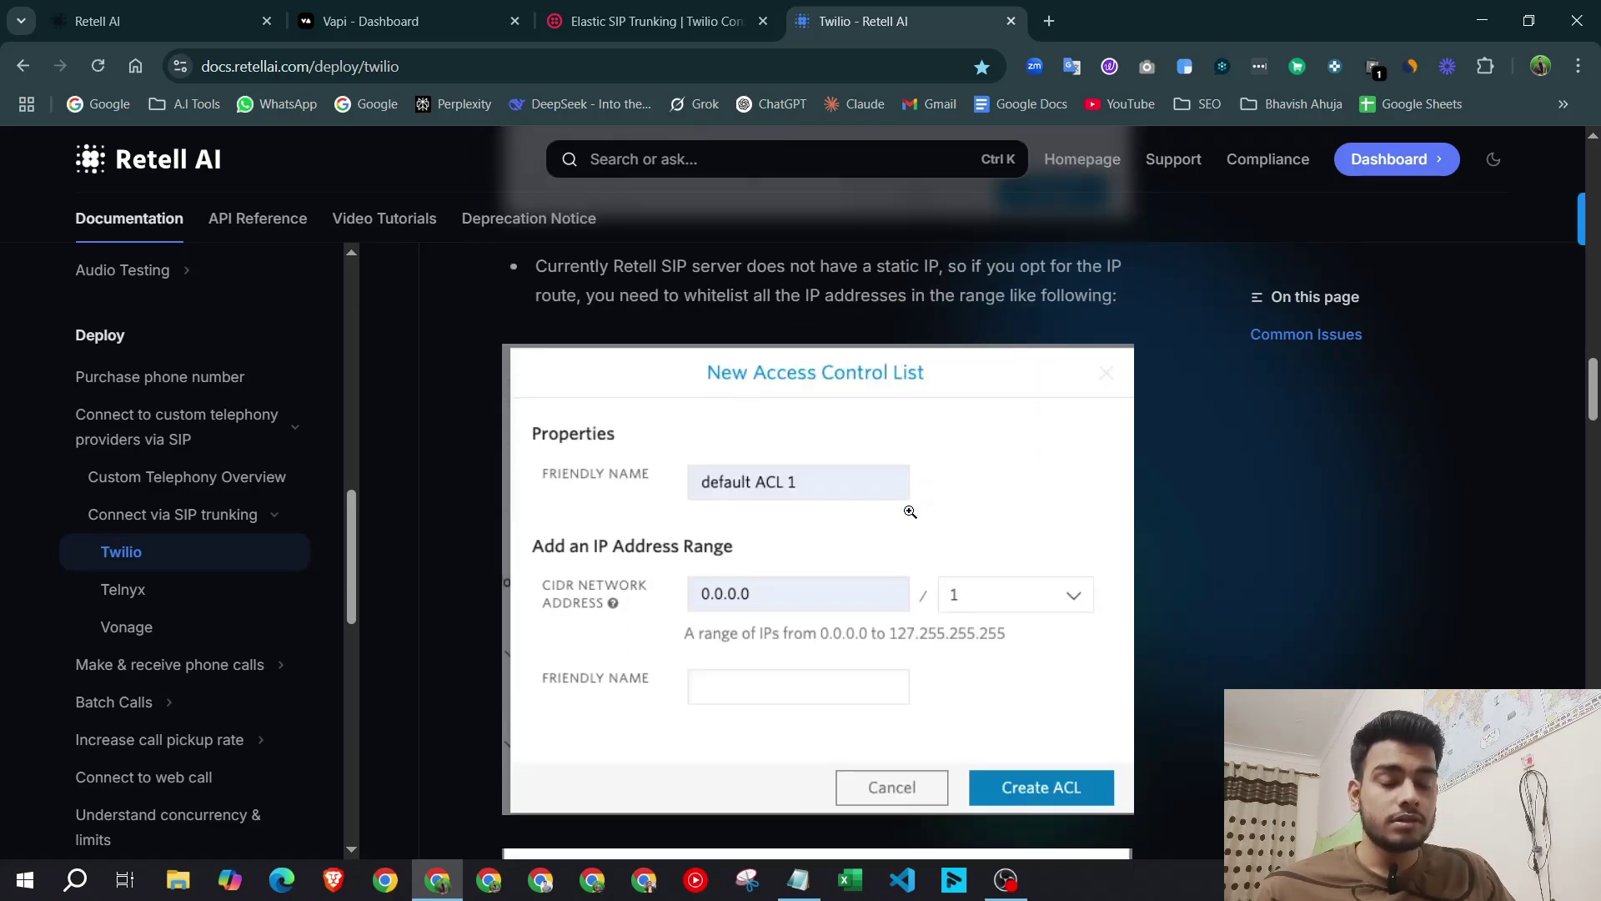
scroll(910, 511, down, 1)
scroll(720, 494, up, 1)
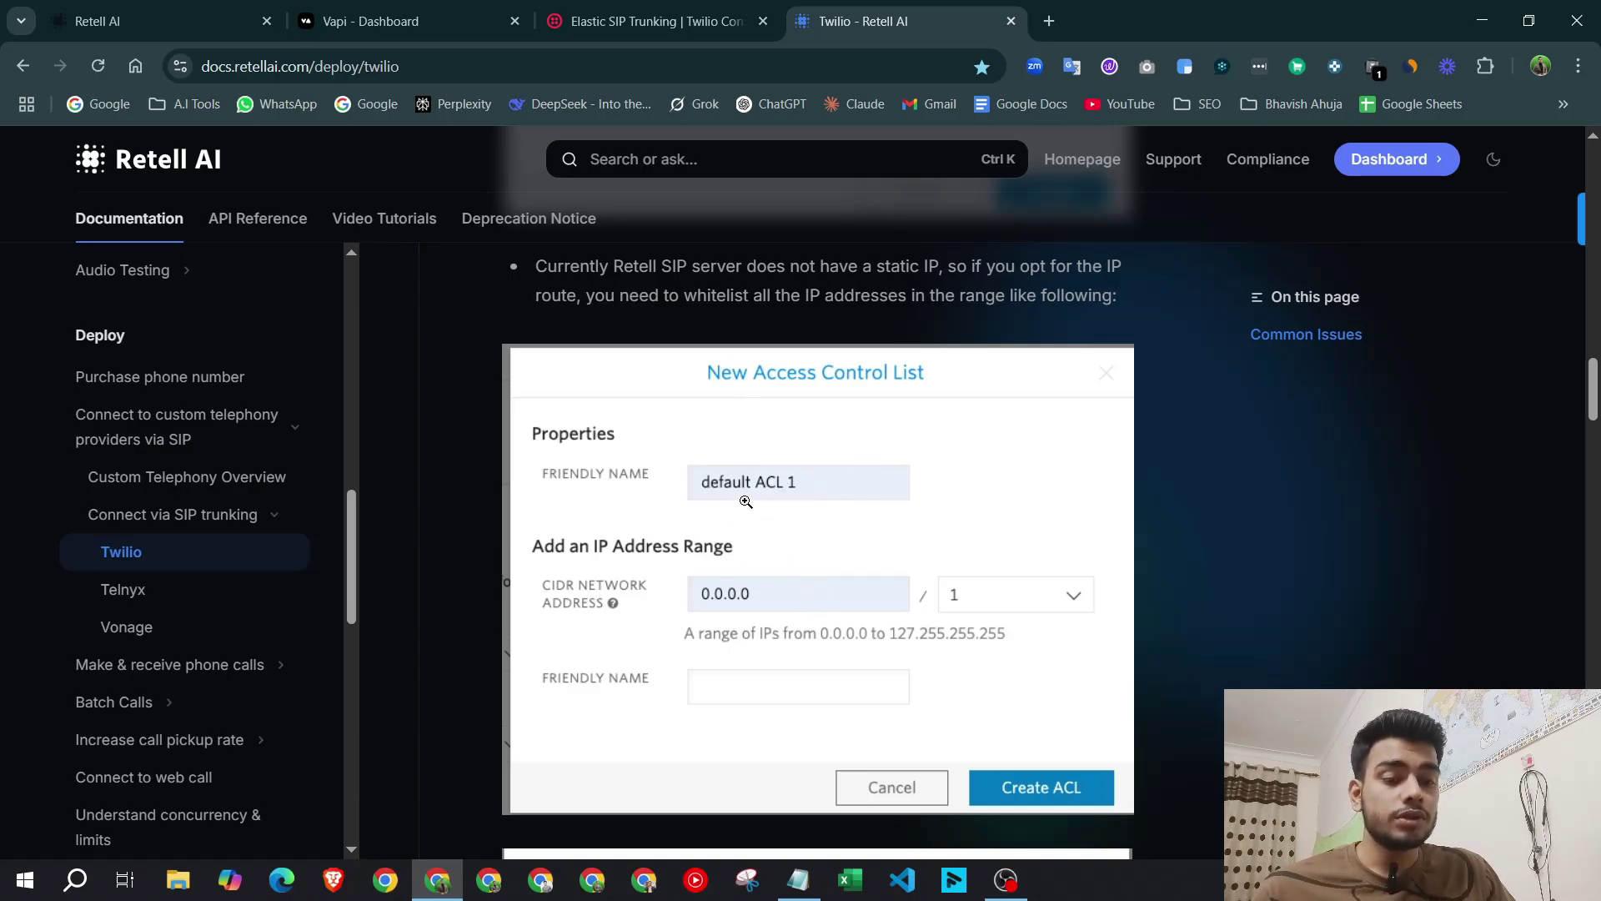
click(651, 21)
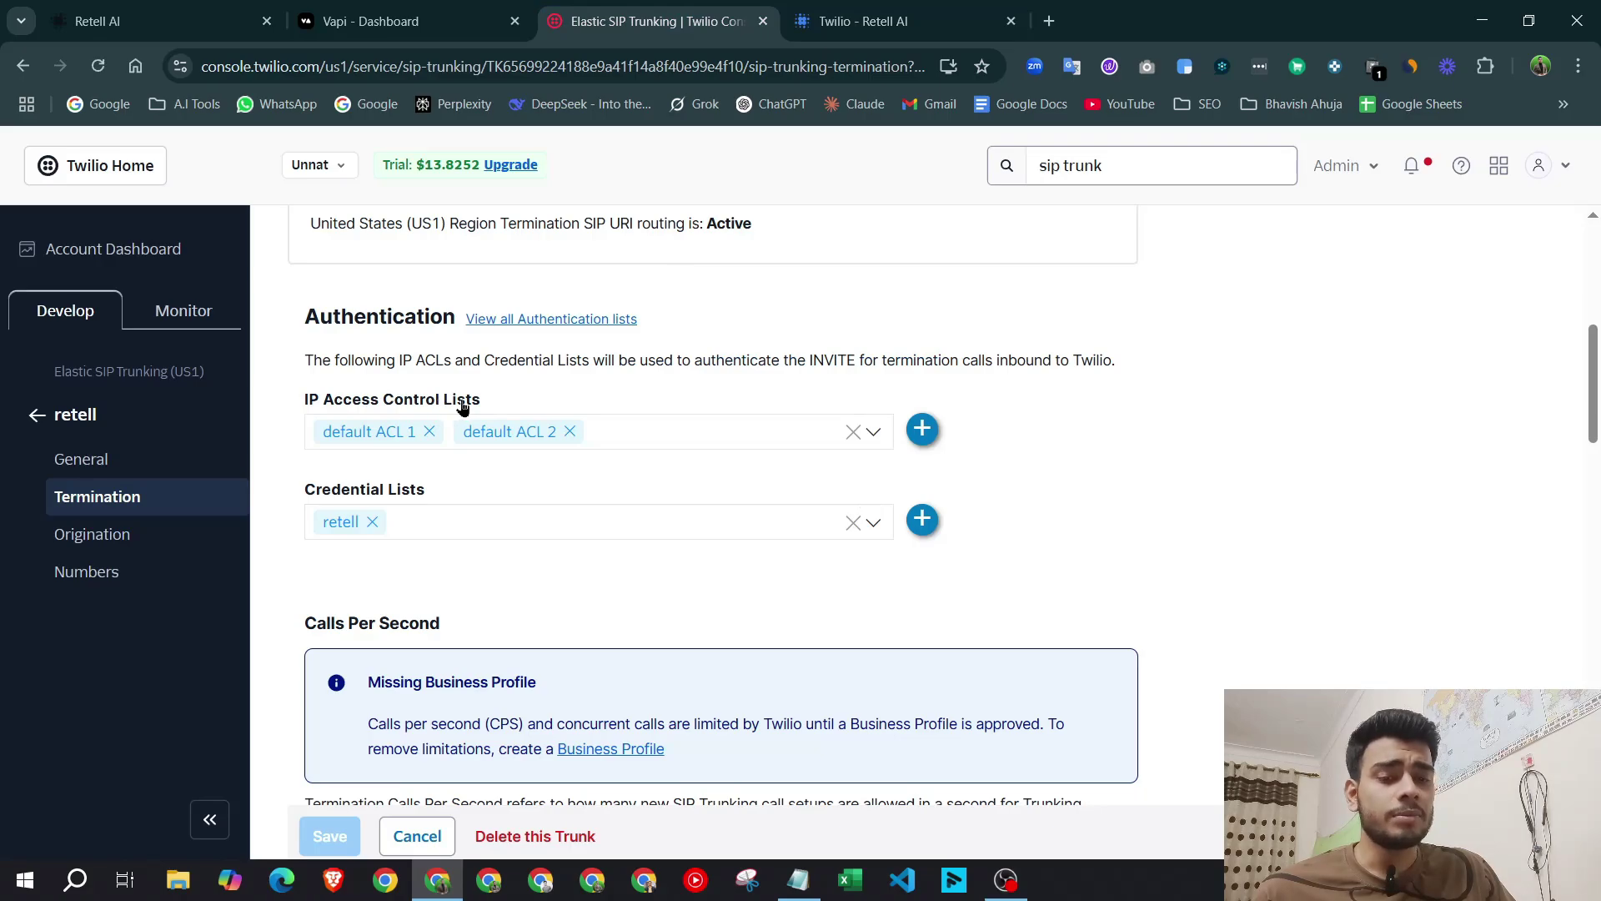
Start a new IP access list 'default ACL 1' with address 0.0.0.0, following the guide.
click(922, 430)
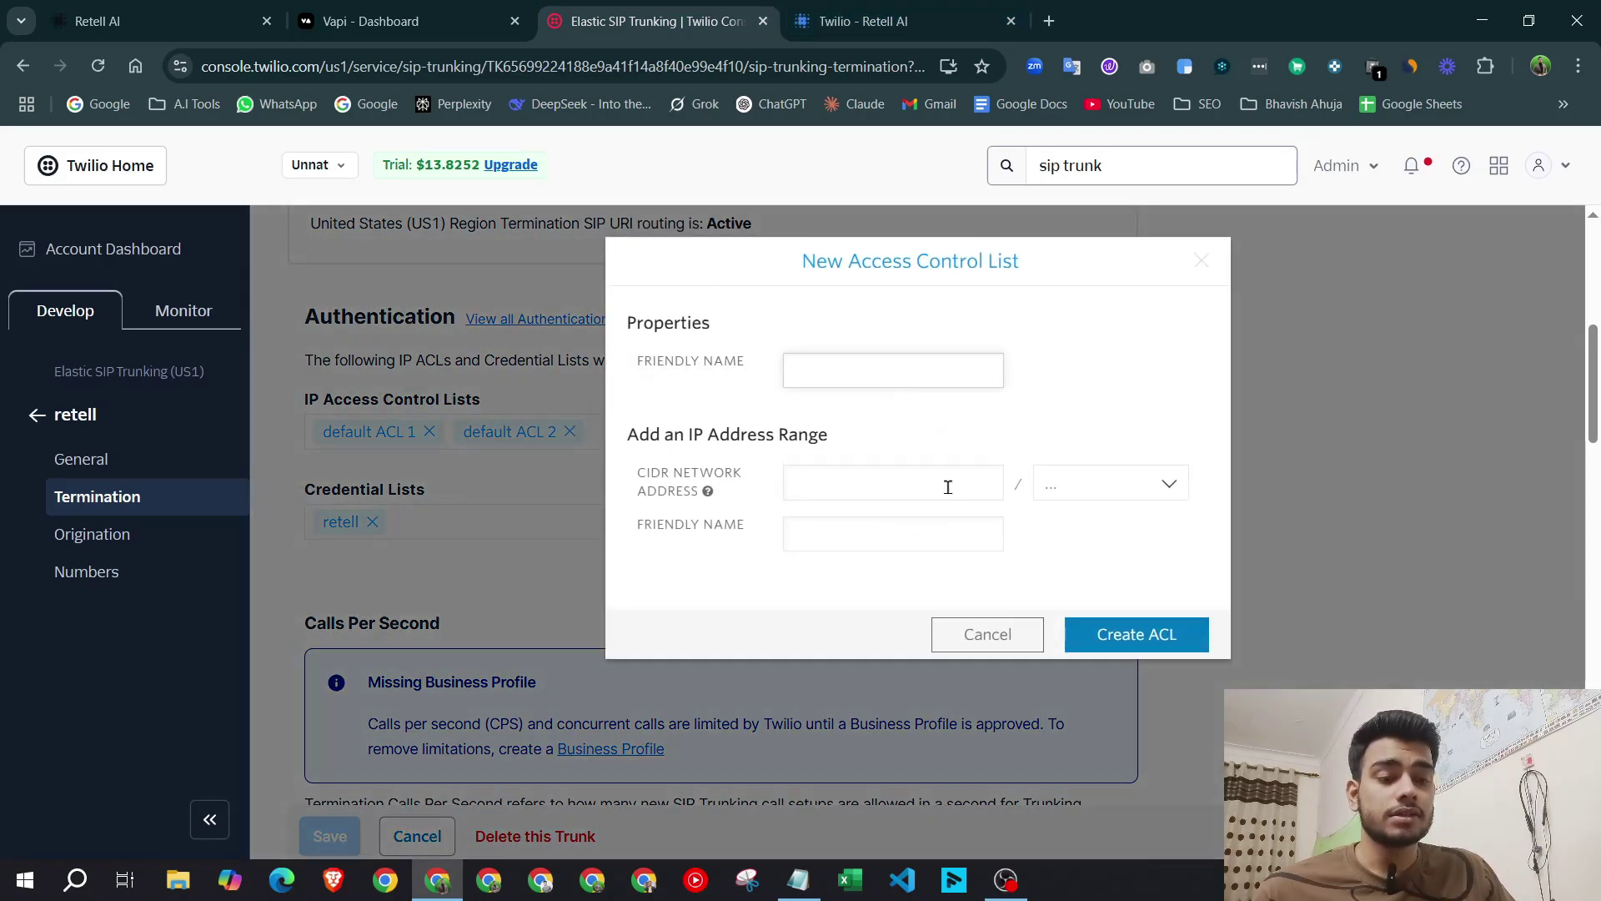
click(863, 21)
click(680, 8)
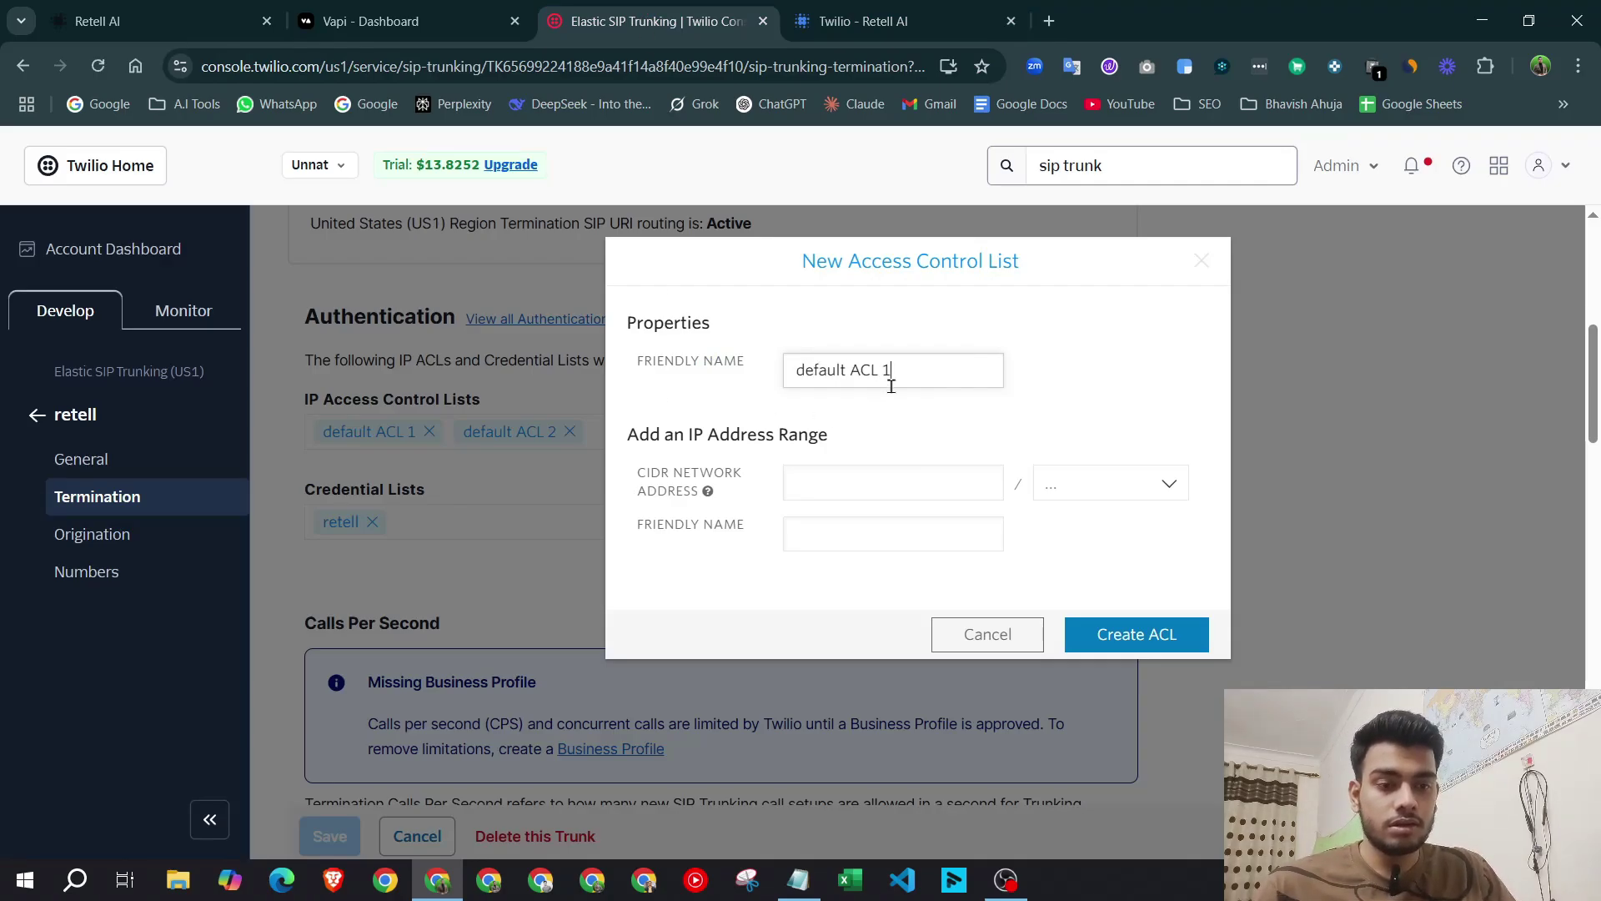
key(ctrl+Tab)
key(ctrl+shift+Tab)
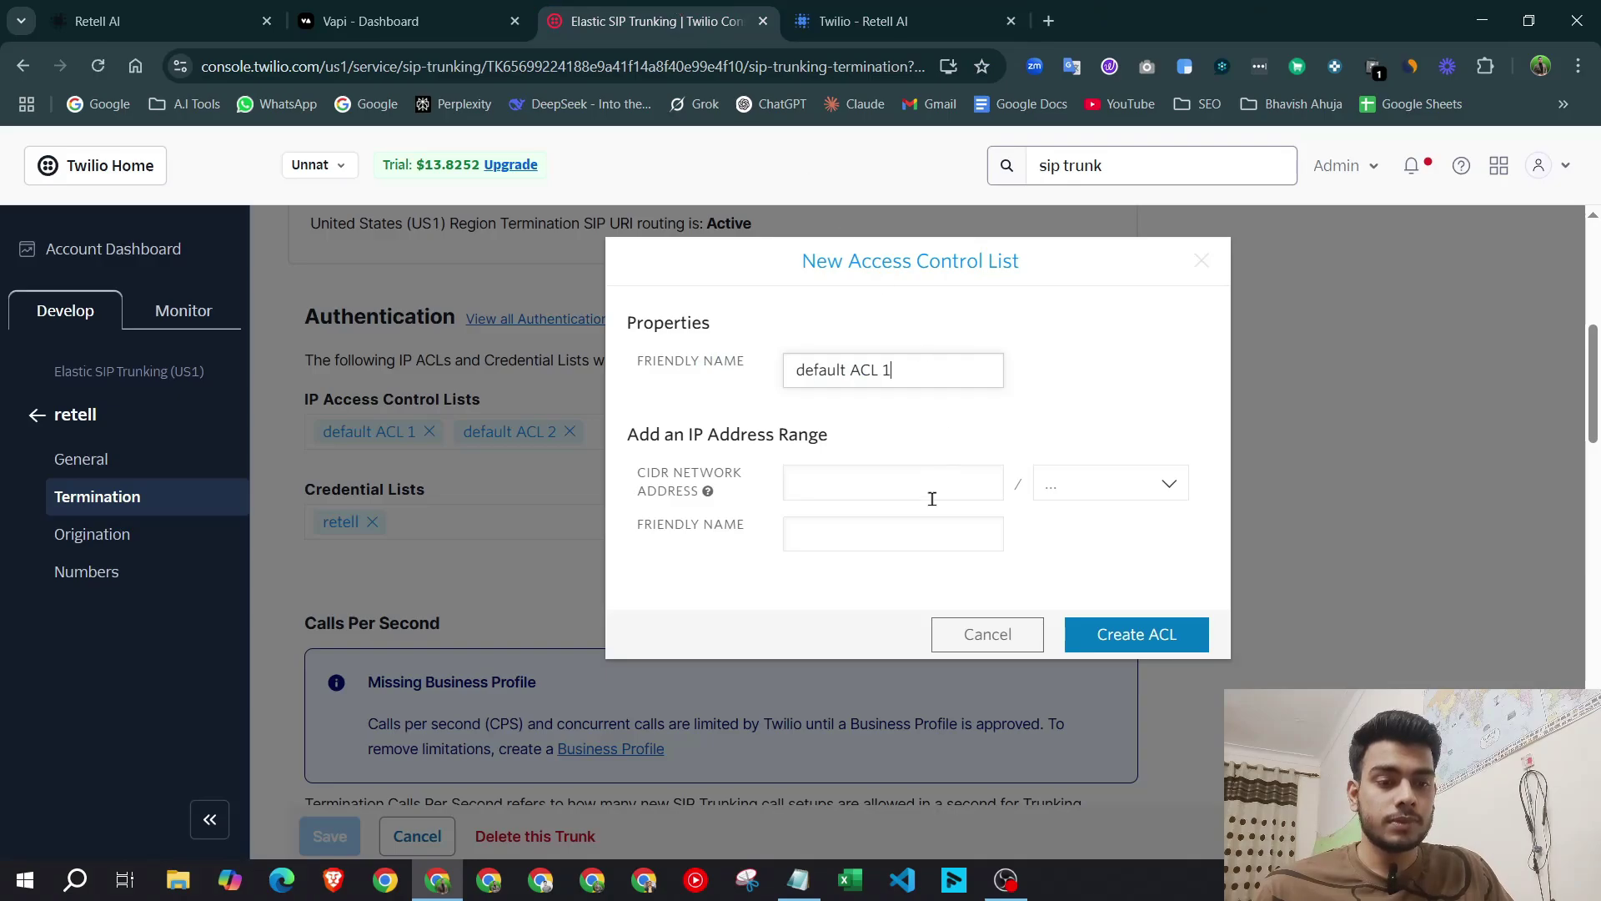
click(881, 491)
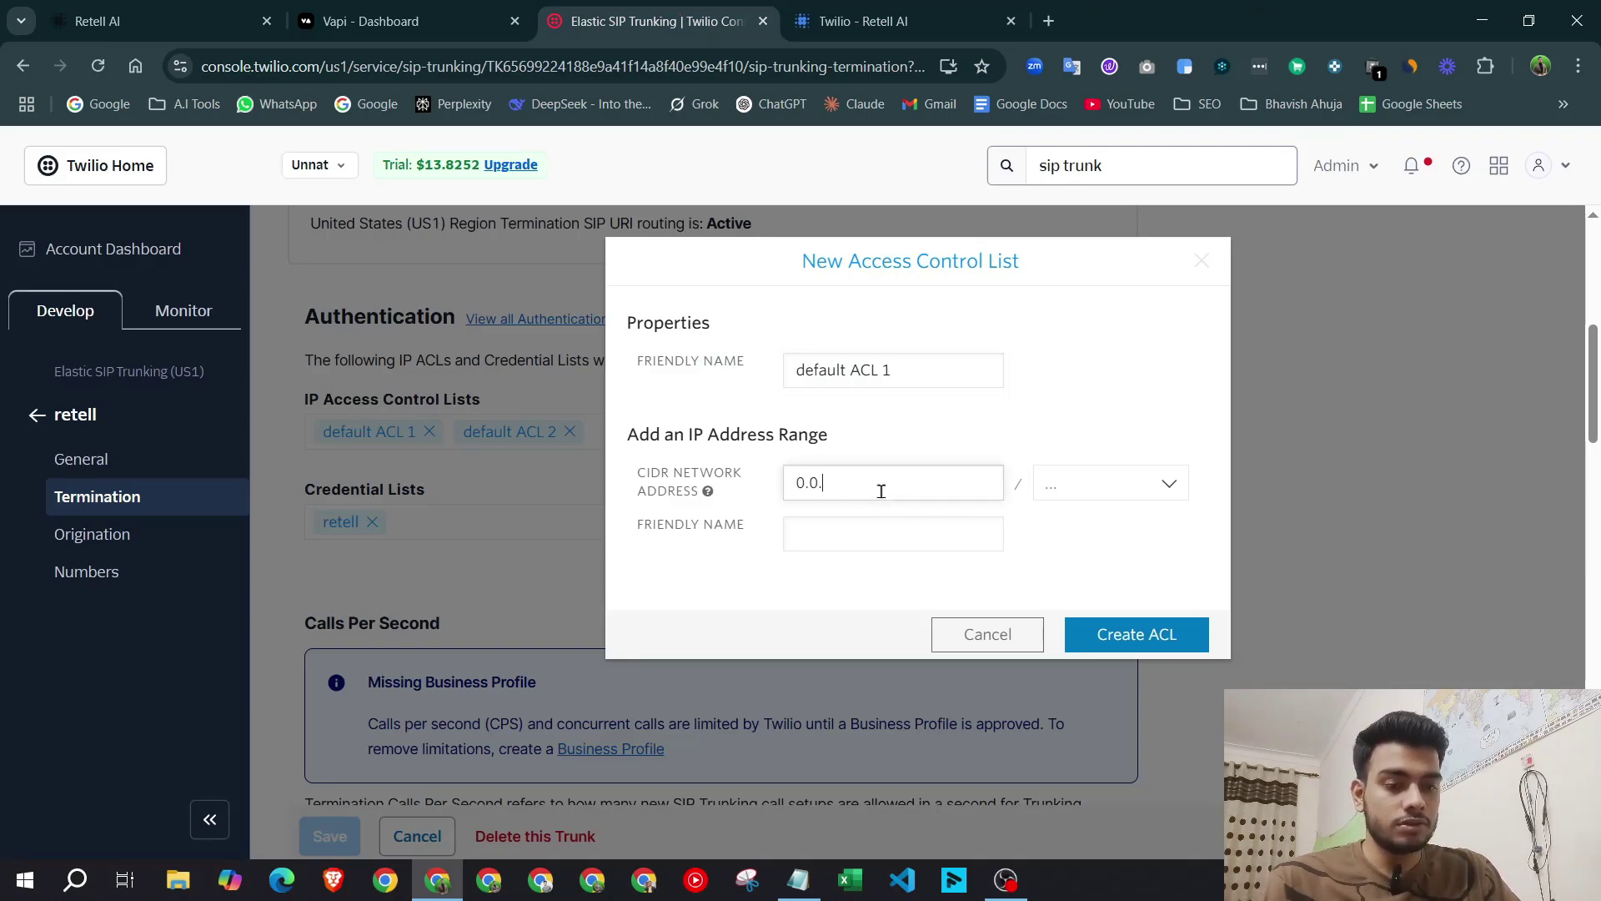
click(867, 21)
click(659, 21)
Set prefix length /1, cancel the list, and scroll the guide to the ACL 2 example.
click(1070, 492)
scroll(1084, 678, down, 10)
click(1102, 745)
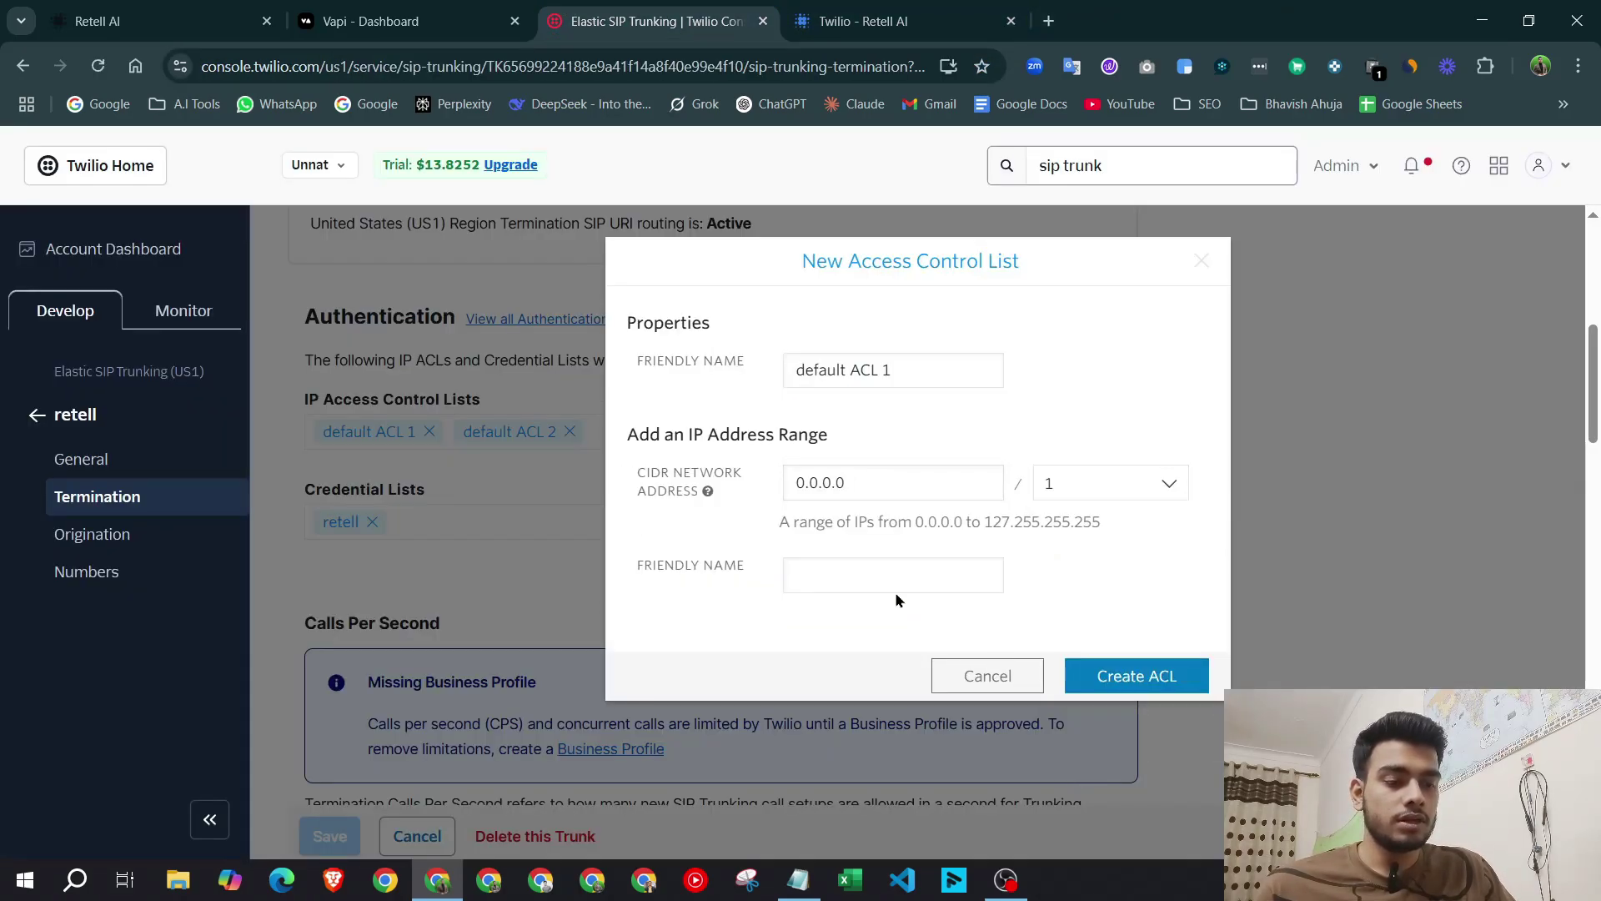
click(984, 677)
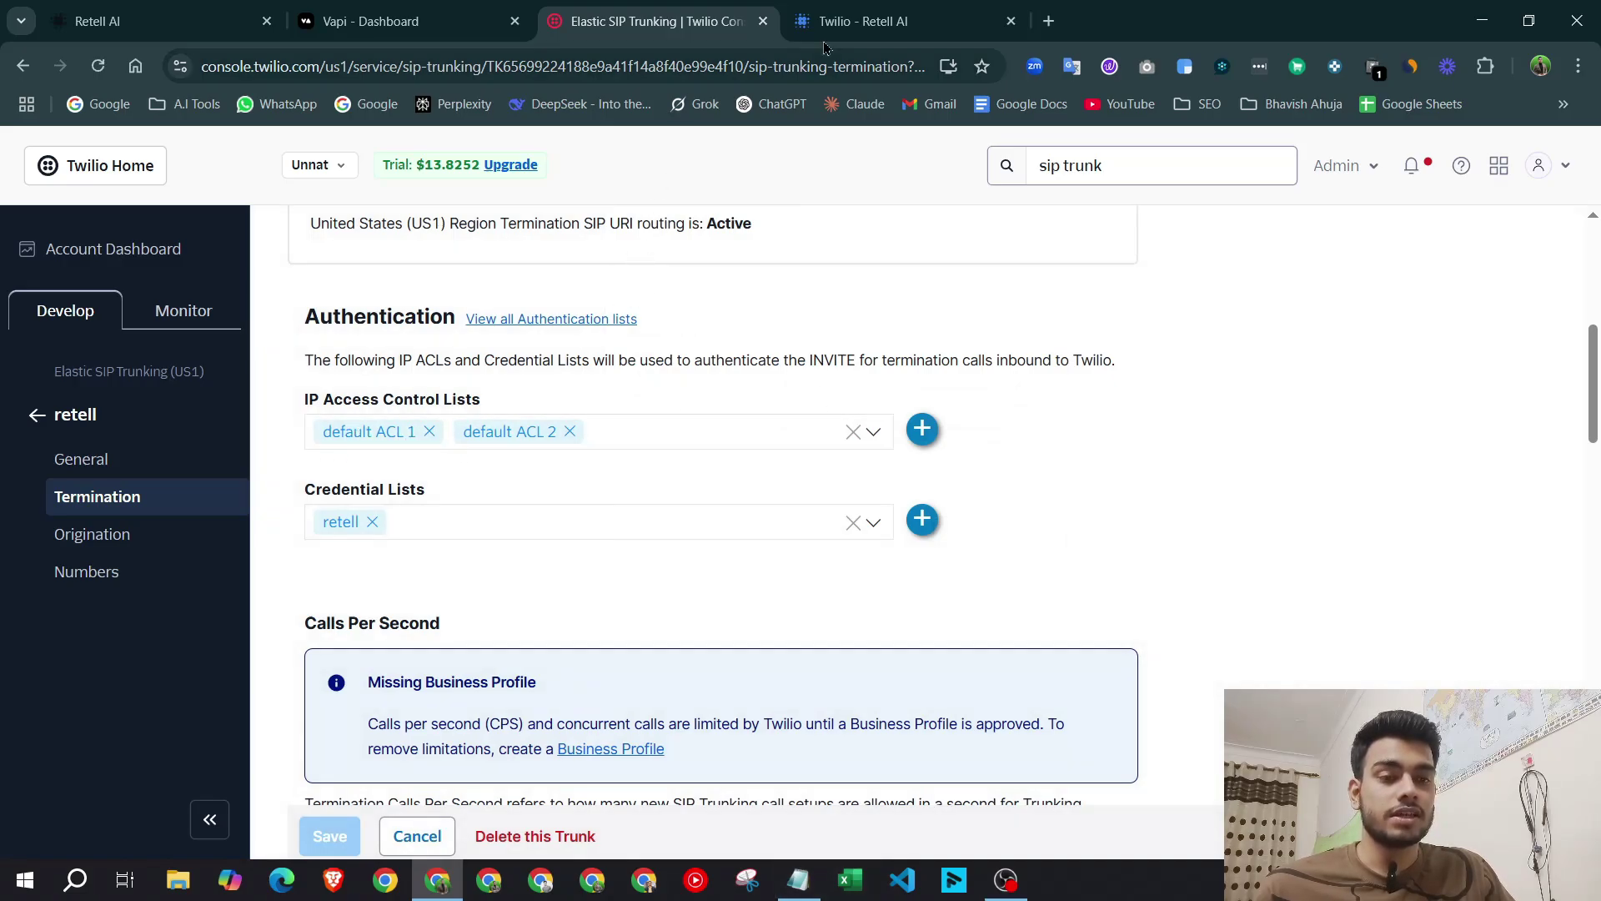
click(863, 20)
scroll(725, 448, down, 8)
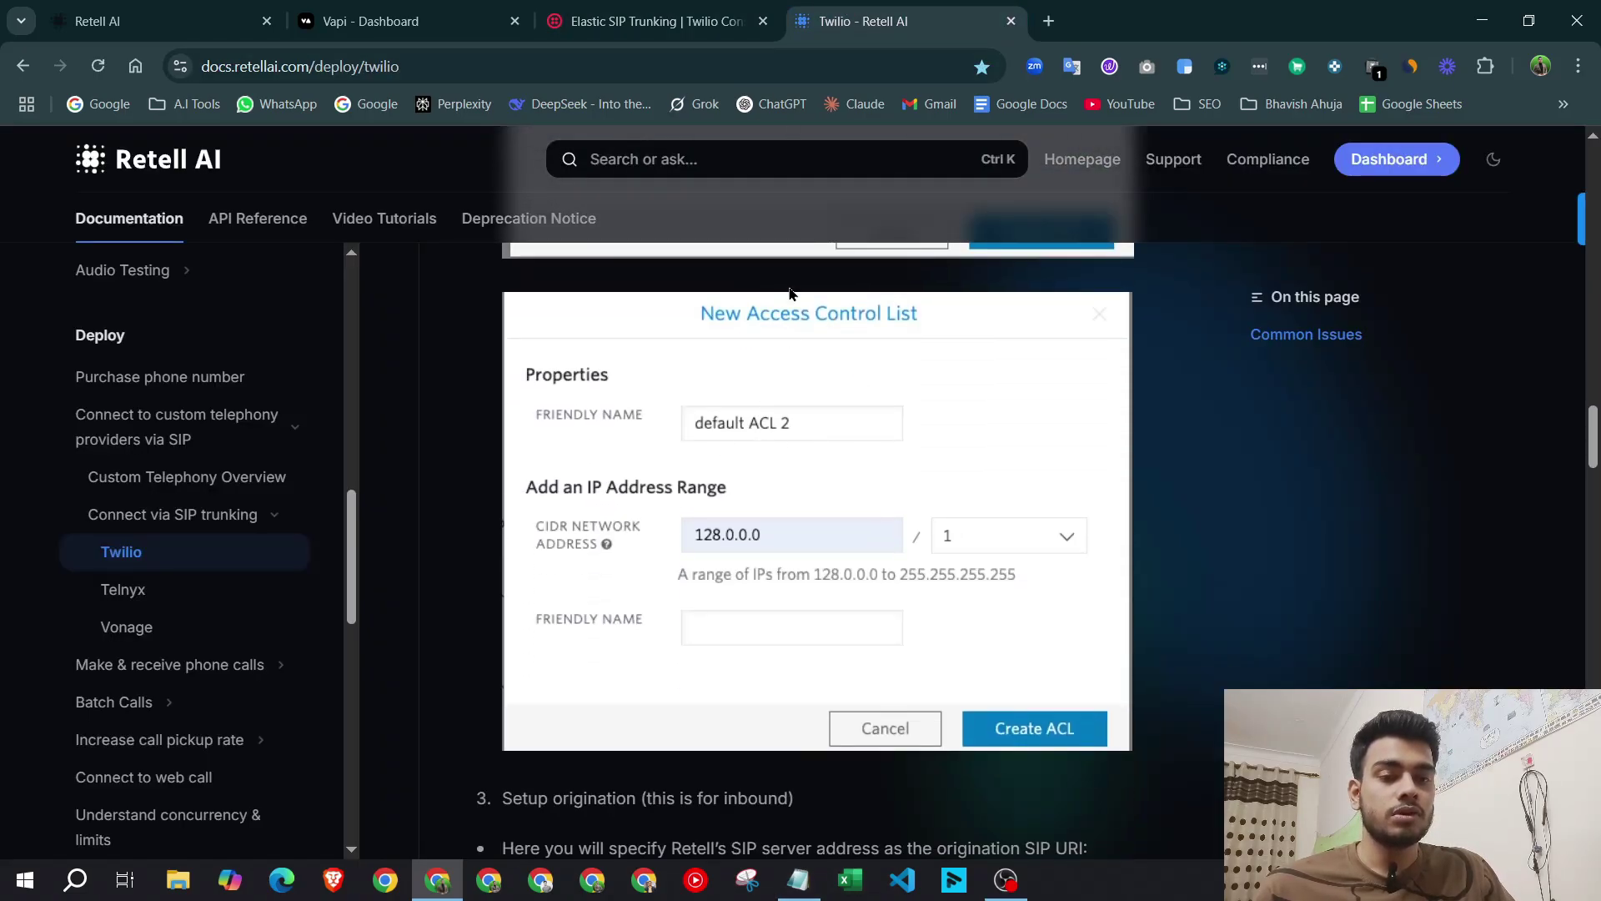
Start a new IP access list 'default ACL 2' with address 128.0.0.0, checking the guide.
click(657, 21)
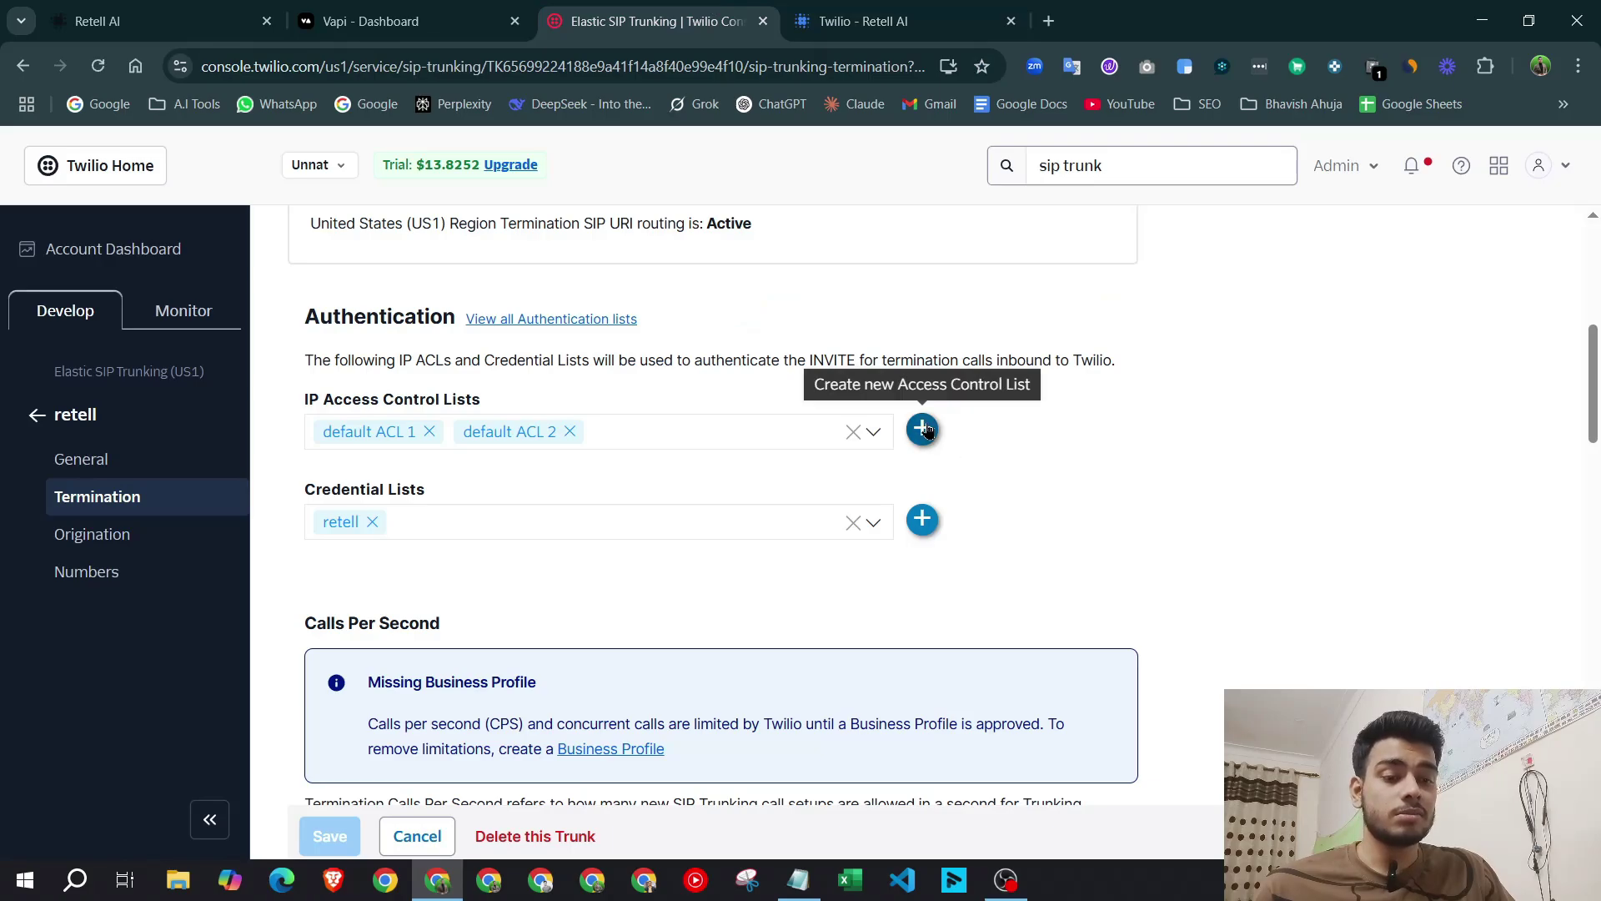
click(922, 429)
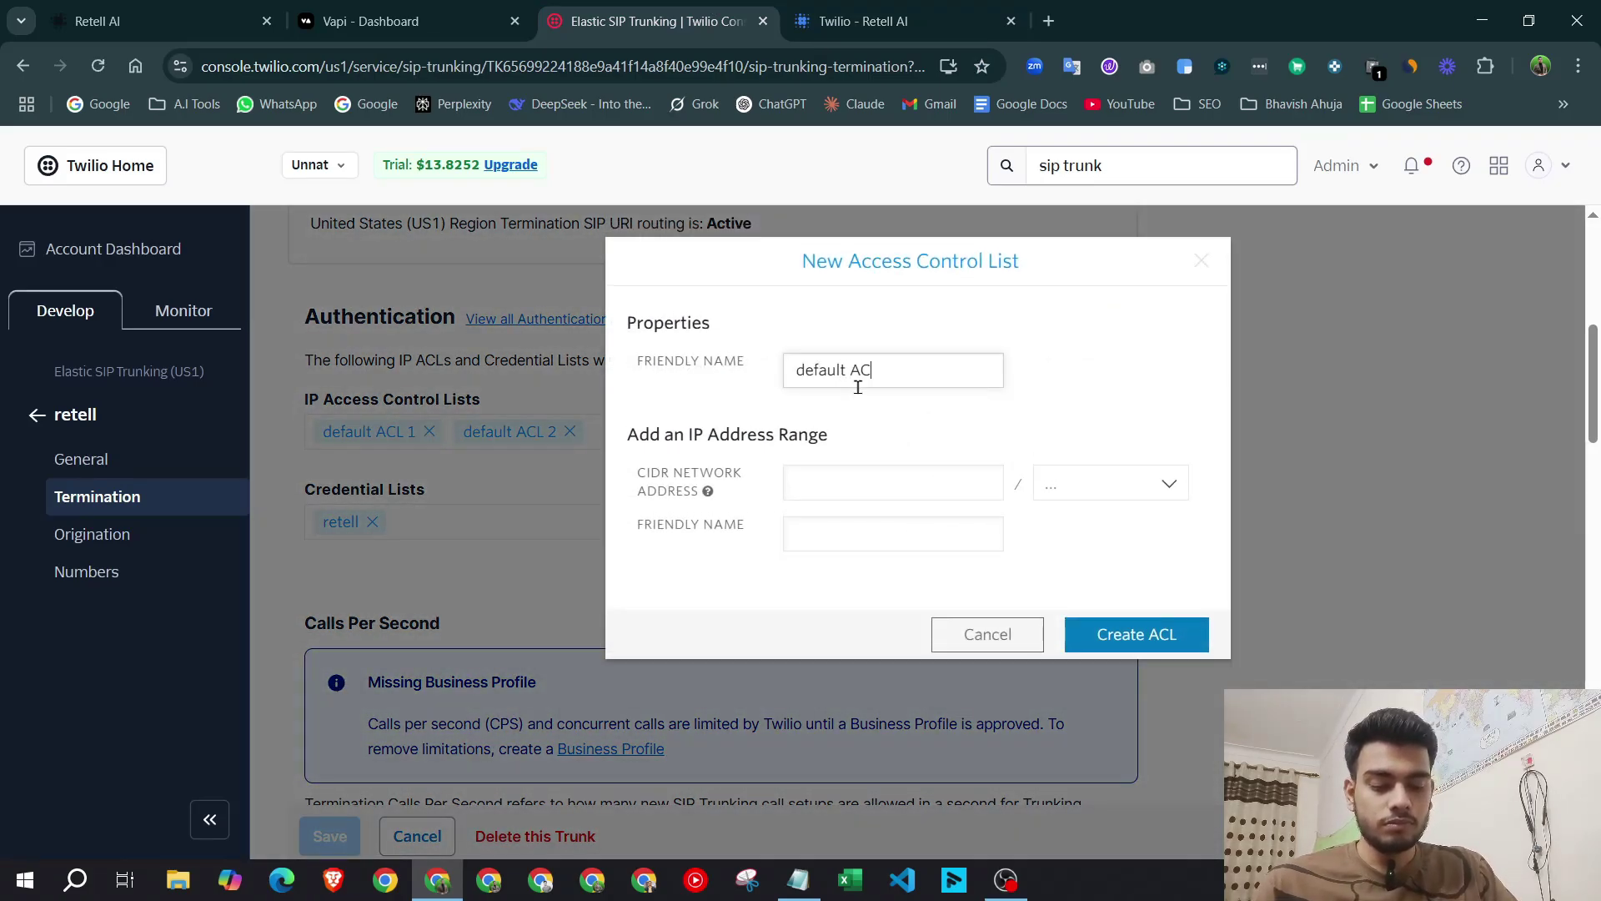
click(862, 9)
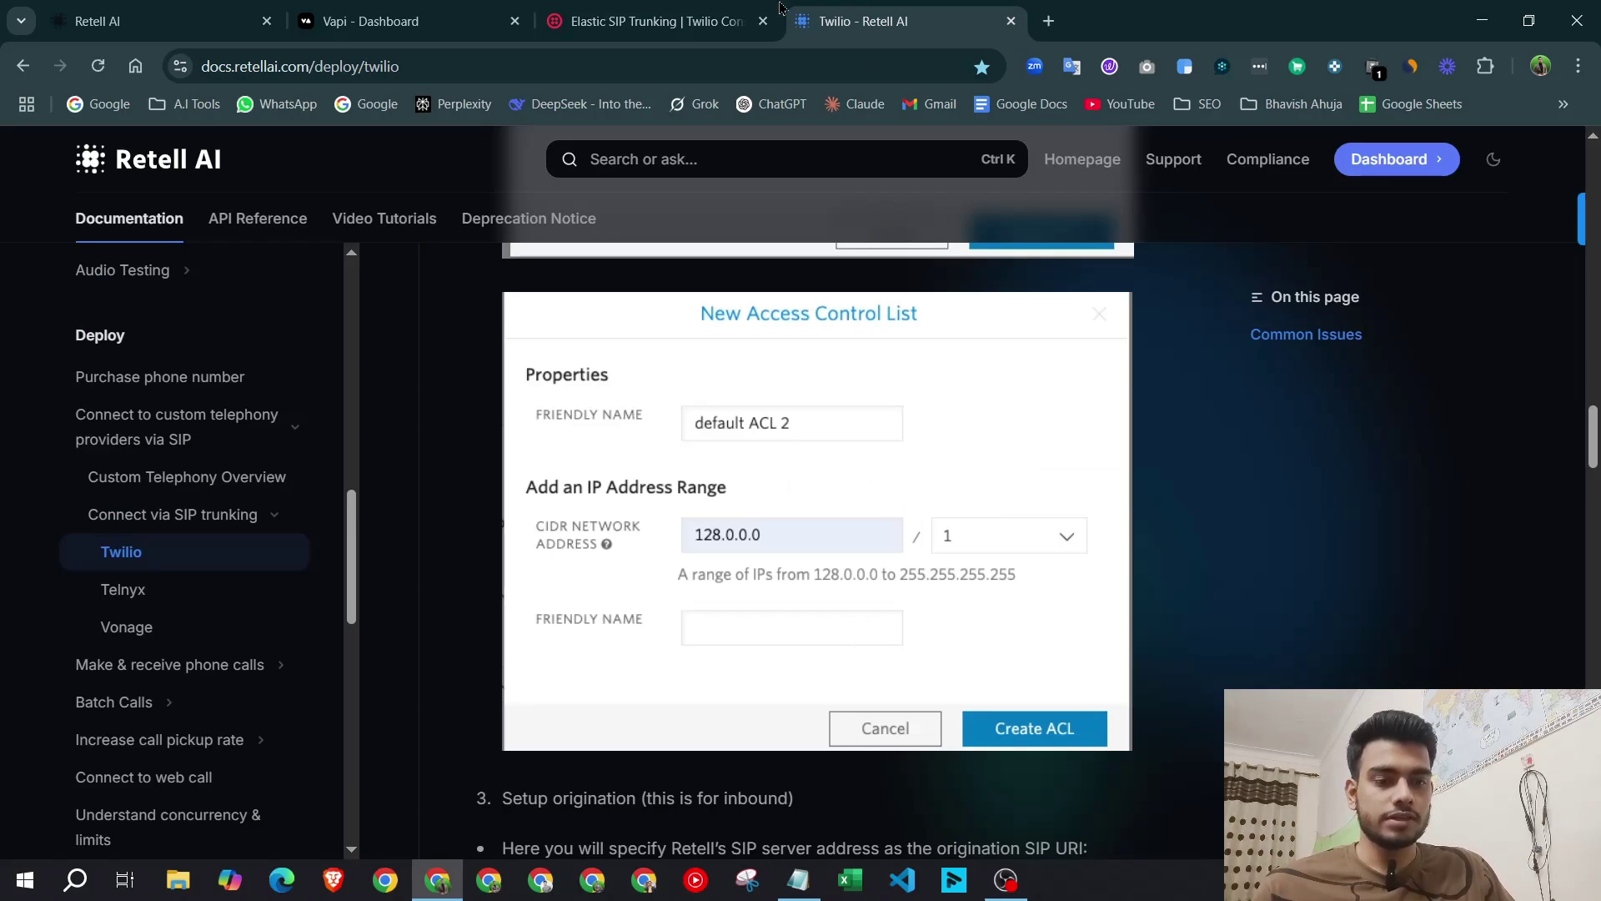
click(718, 12)
click(834, 21)
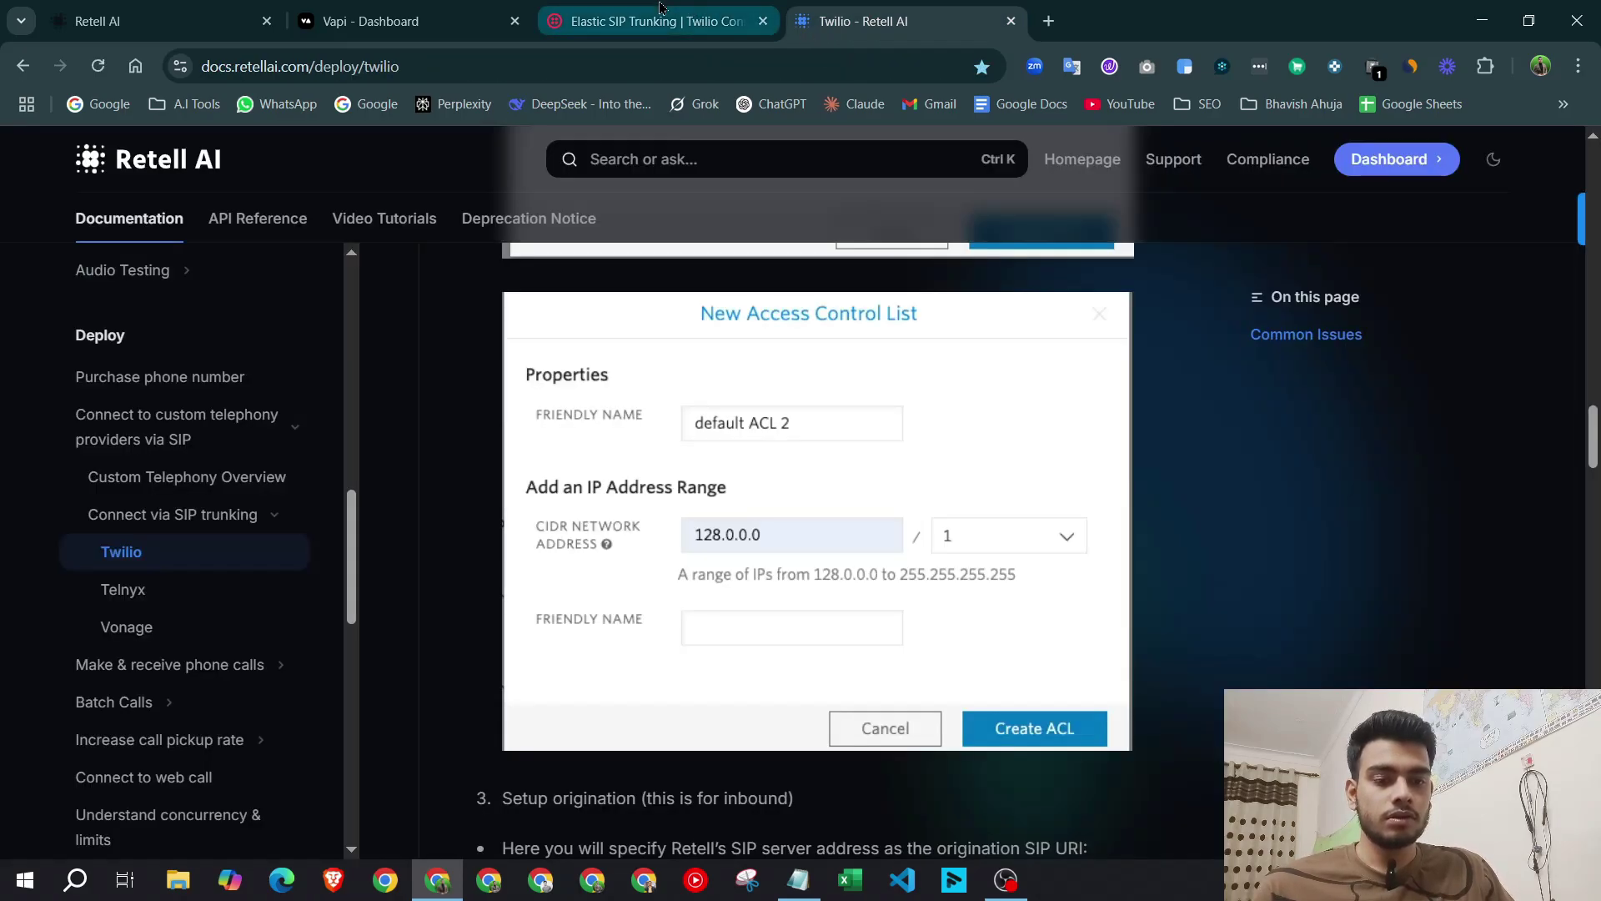
click(734, 21)
click(891, 491)
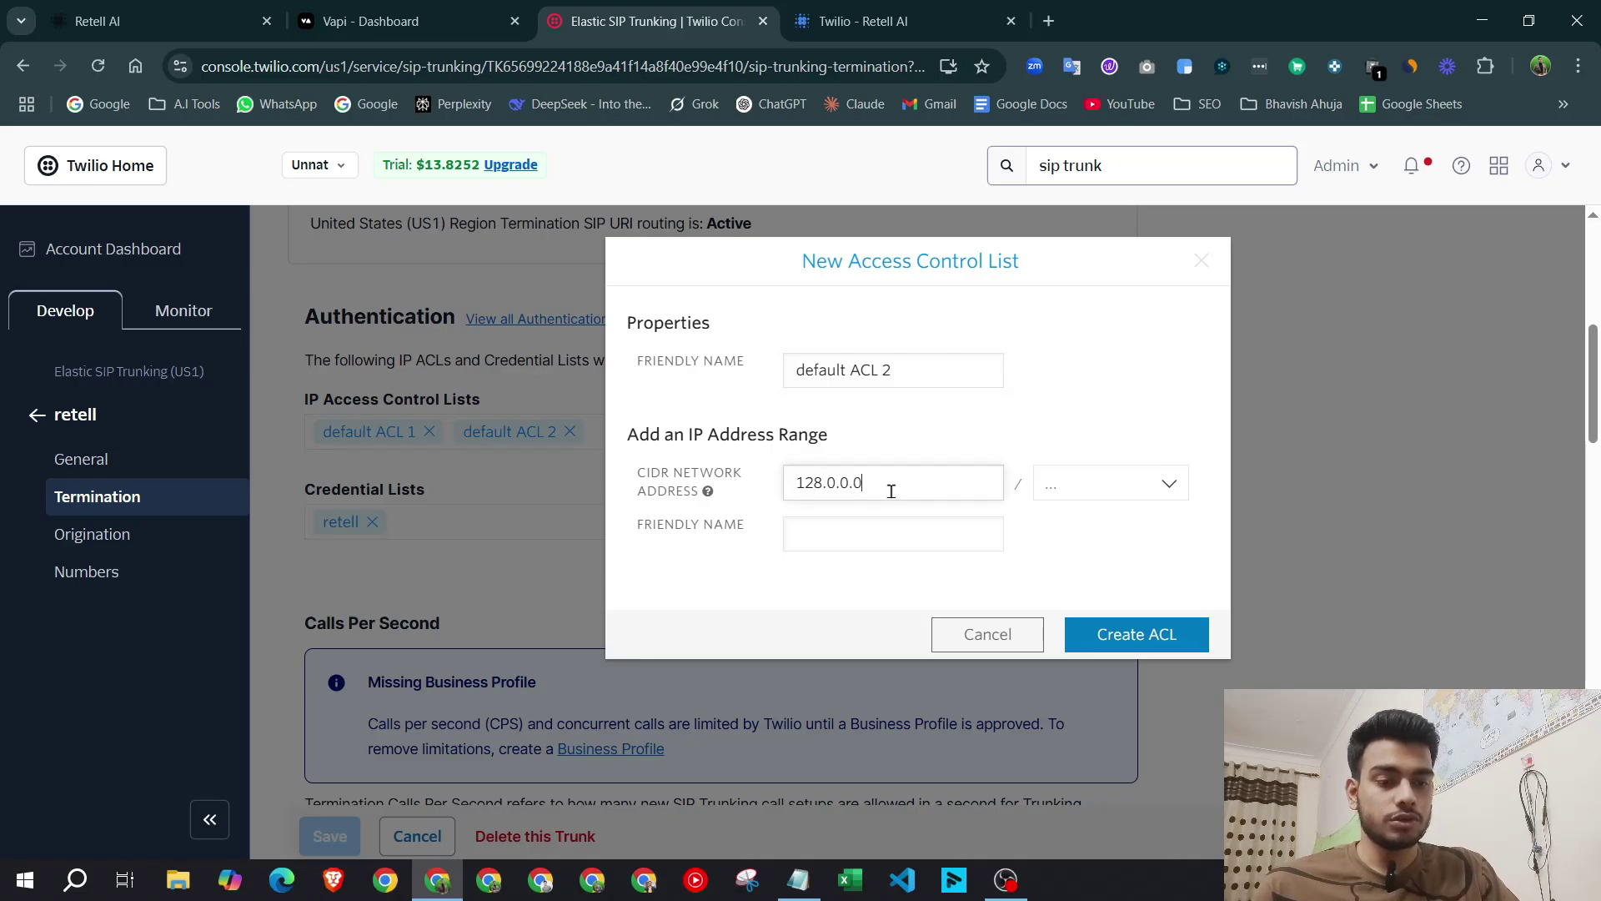
Set prefix length /1, cancel the list, and scroll the guide to the Origination step.
click(1110, 483)
scroll(1184, 584, down, 8)
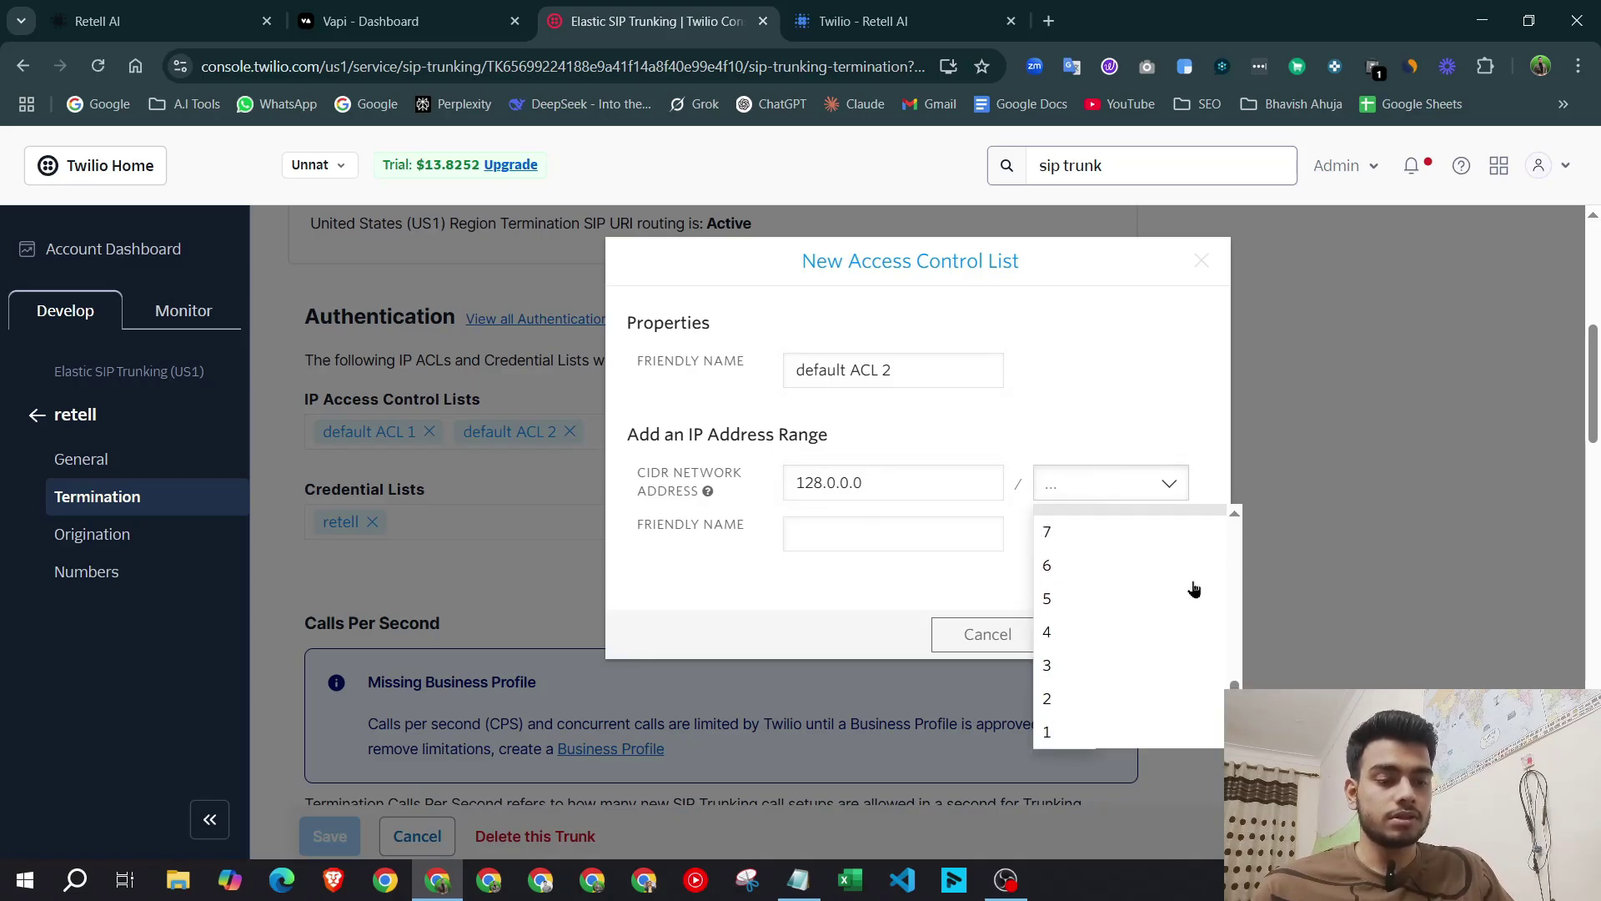
click(1134, 718)
click(1115, 483)
click(1155, 733)
click(826, 16)
click(659, 20)
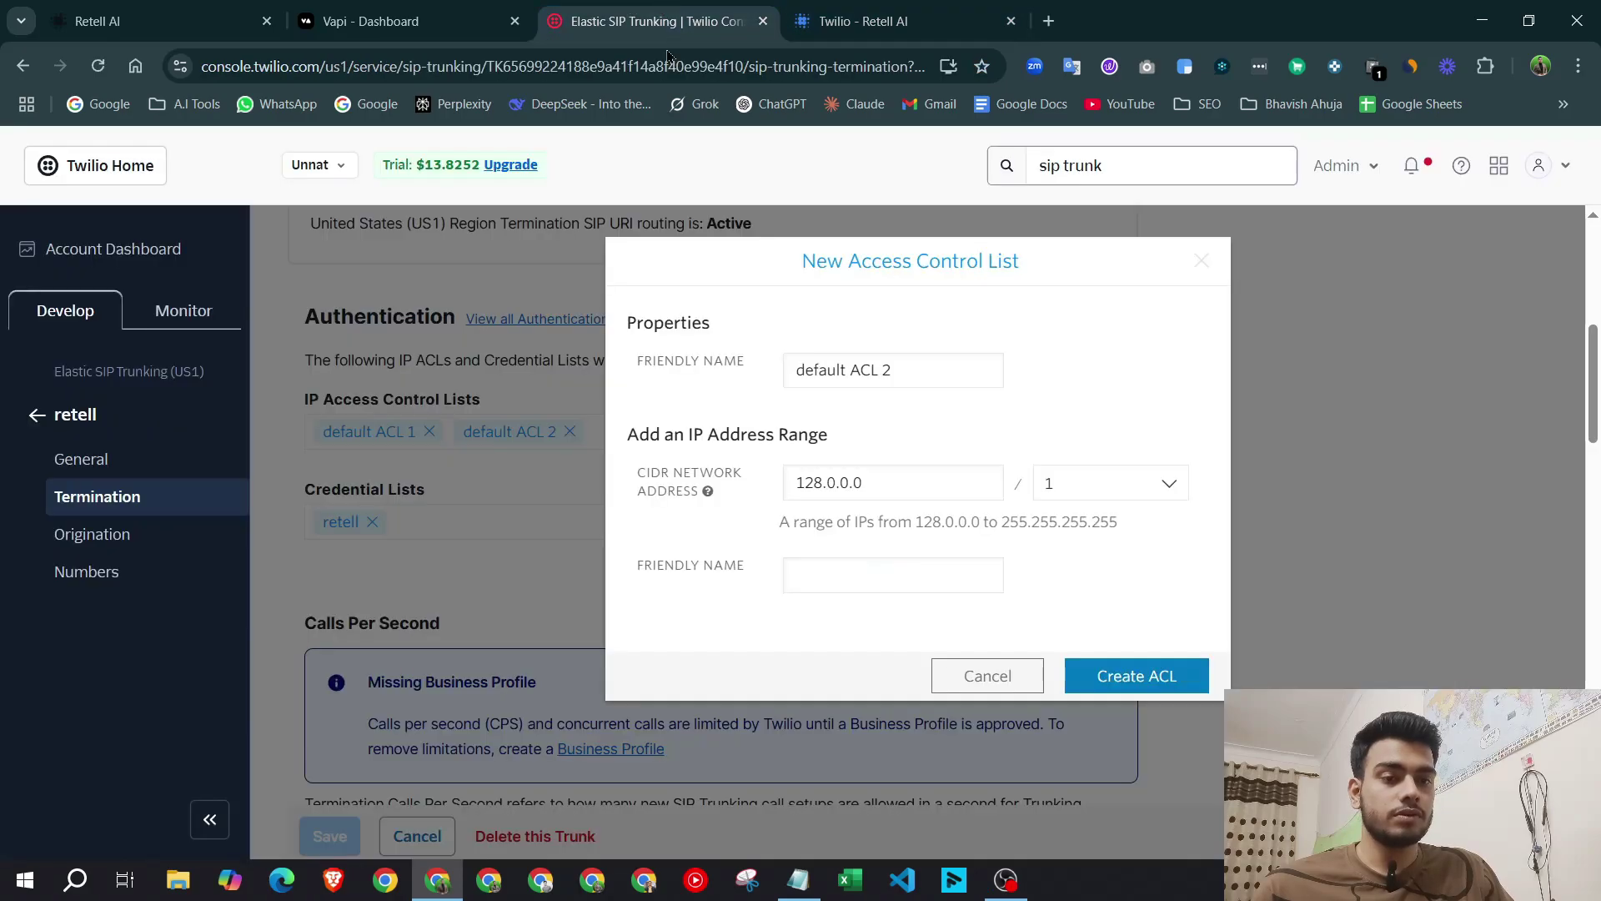
click(993, 675)
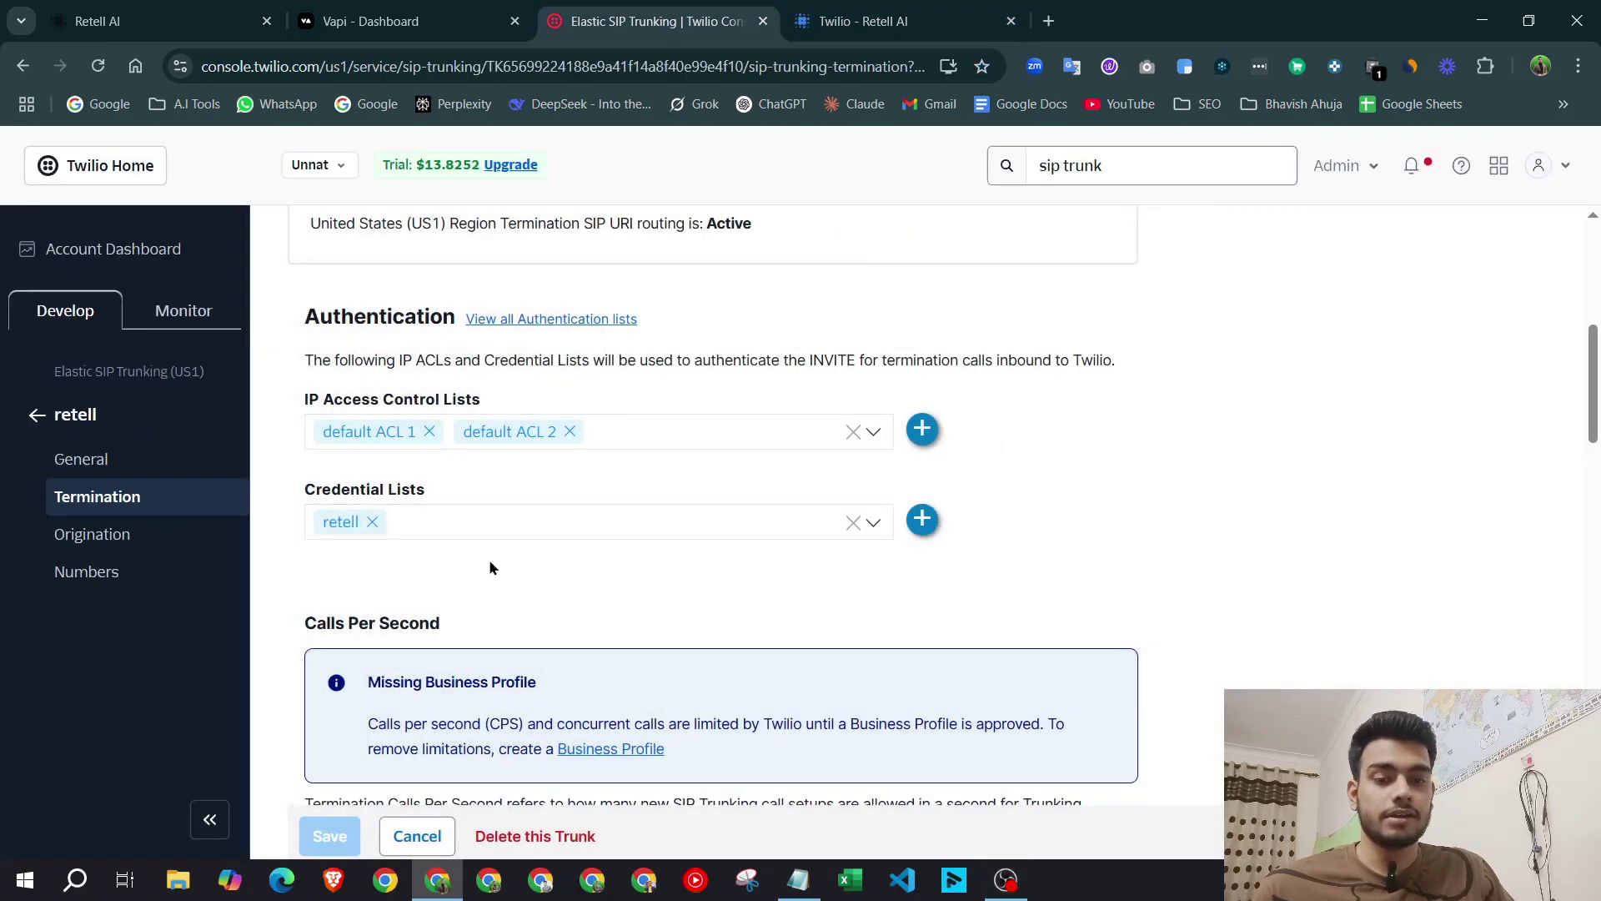
click(859, 21)
scroll(838, 525, down, 10)
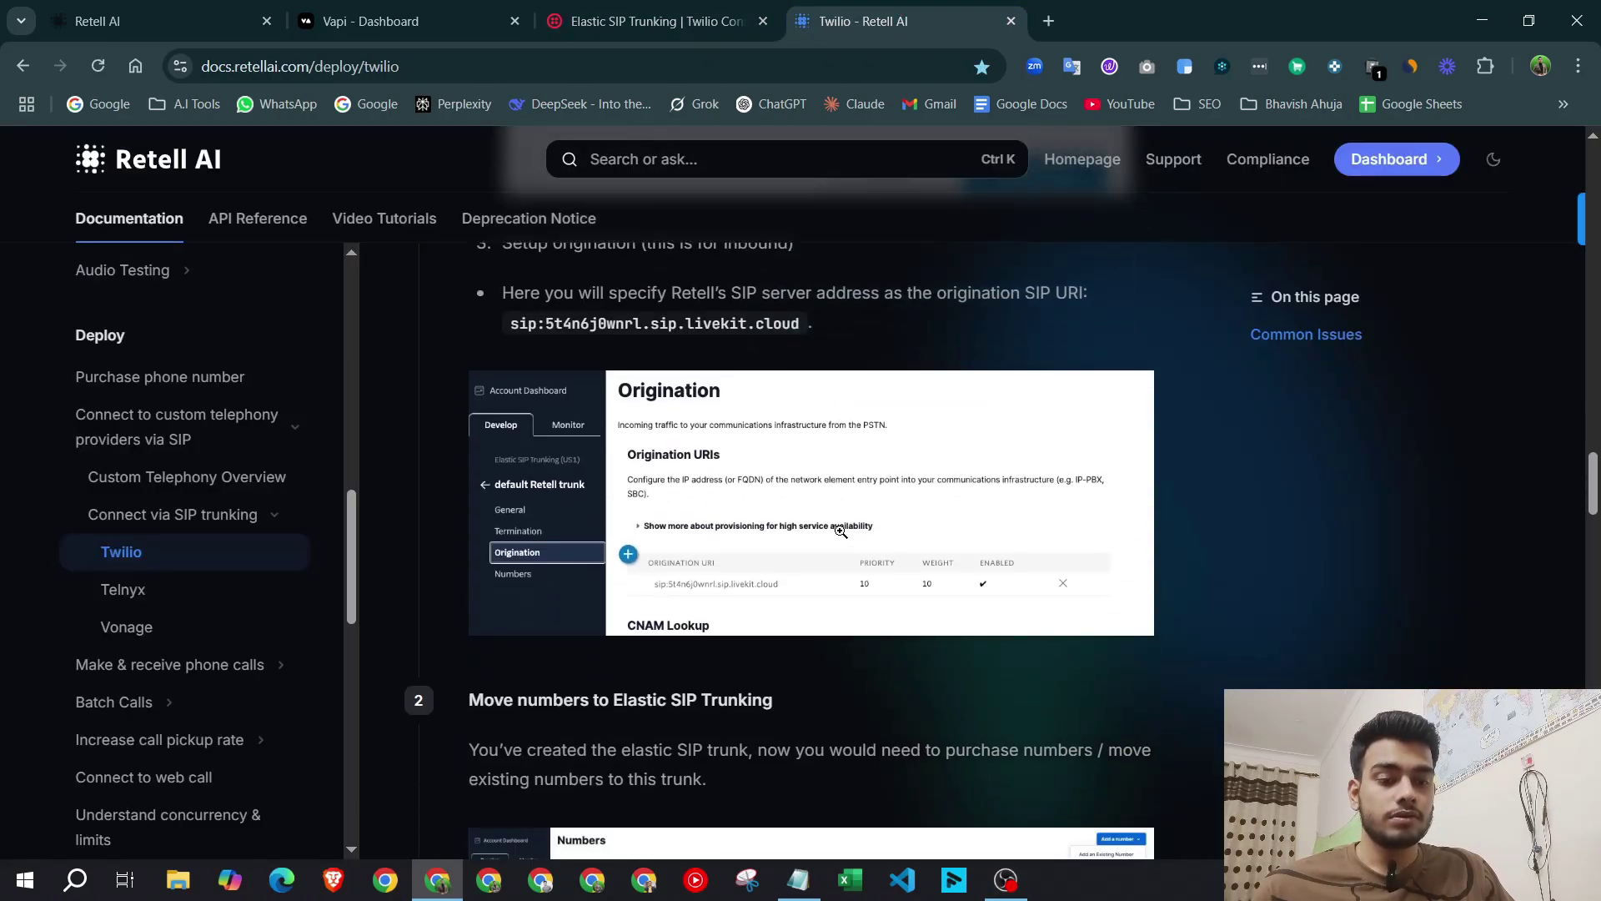
Return to the Twilio trunk settings and open a new credential list form.
scroll(841, 532, down, 1)
key(ctrl+shift+Tab)
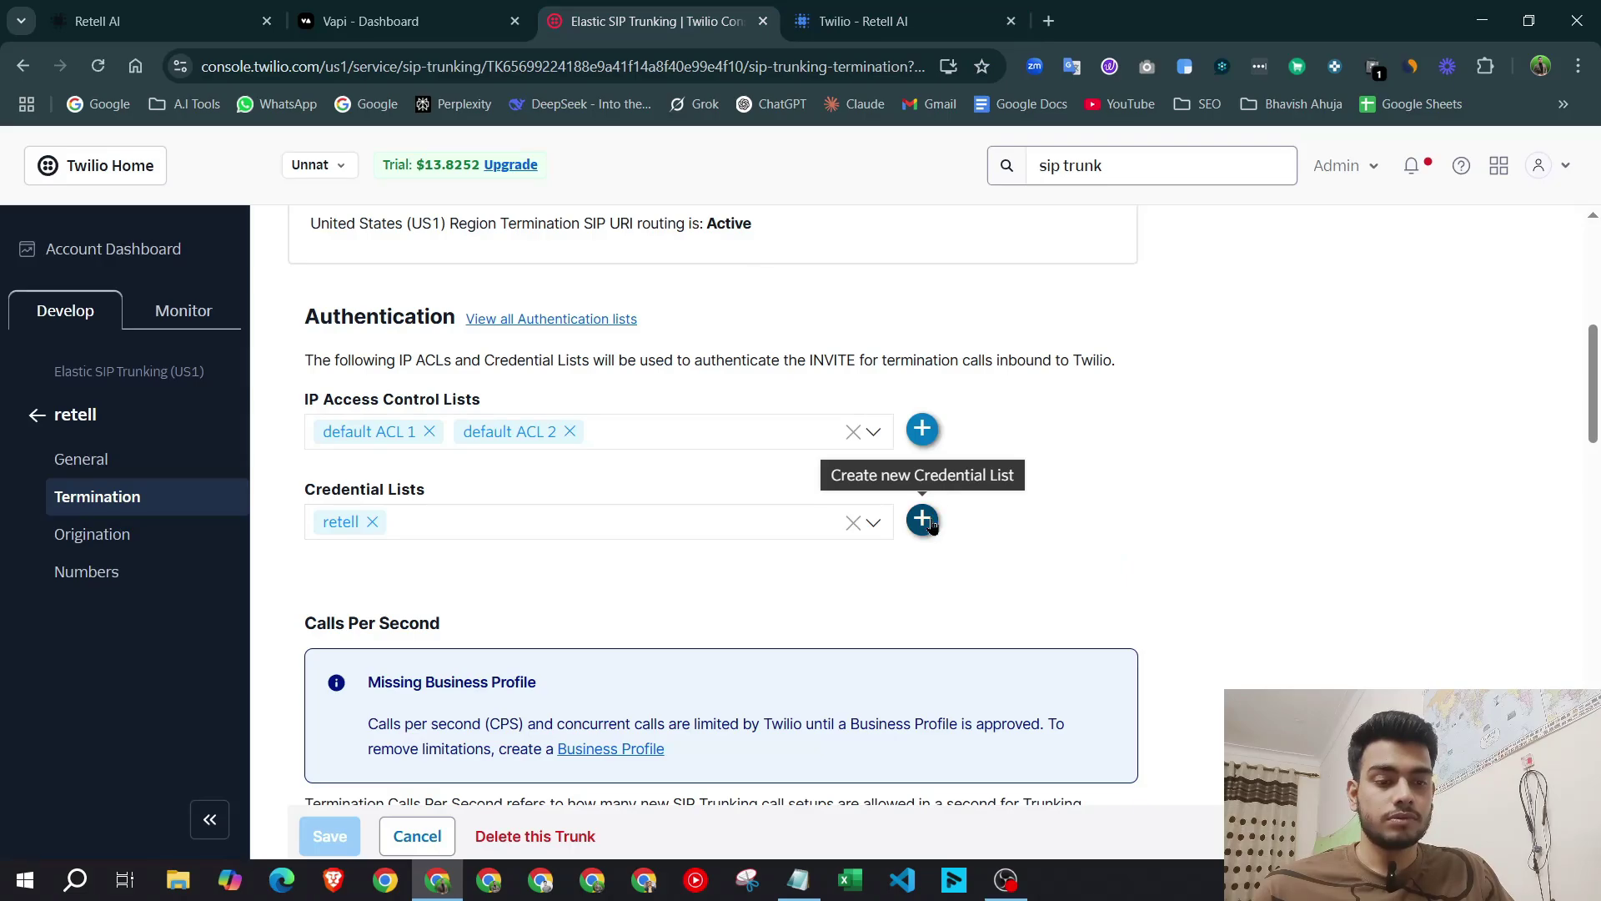
click(922, 522)
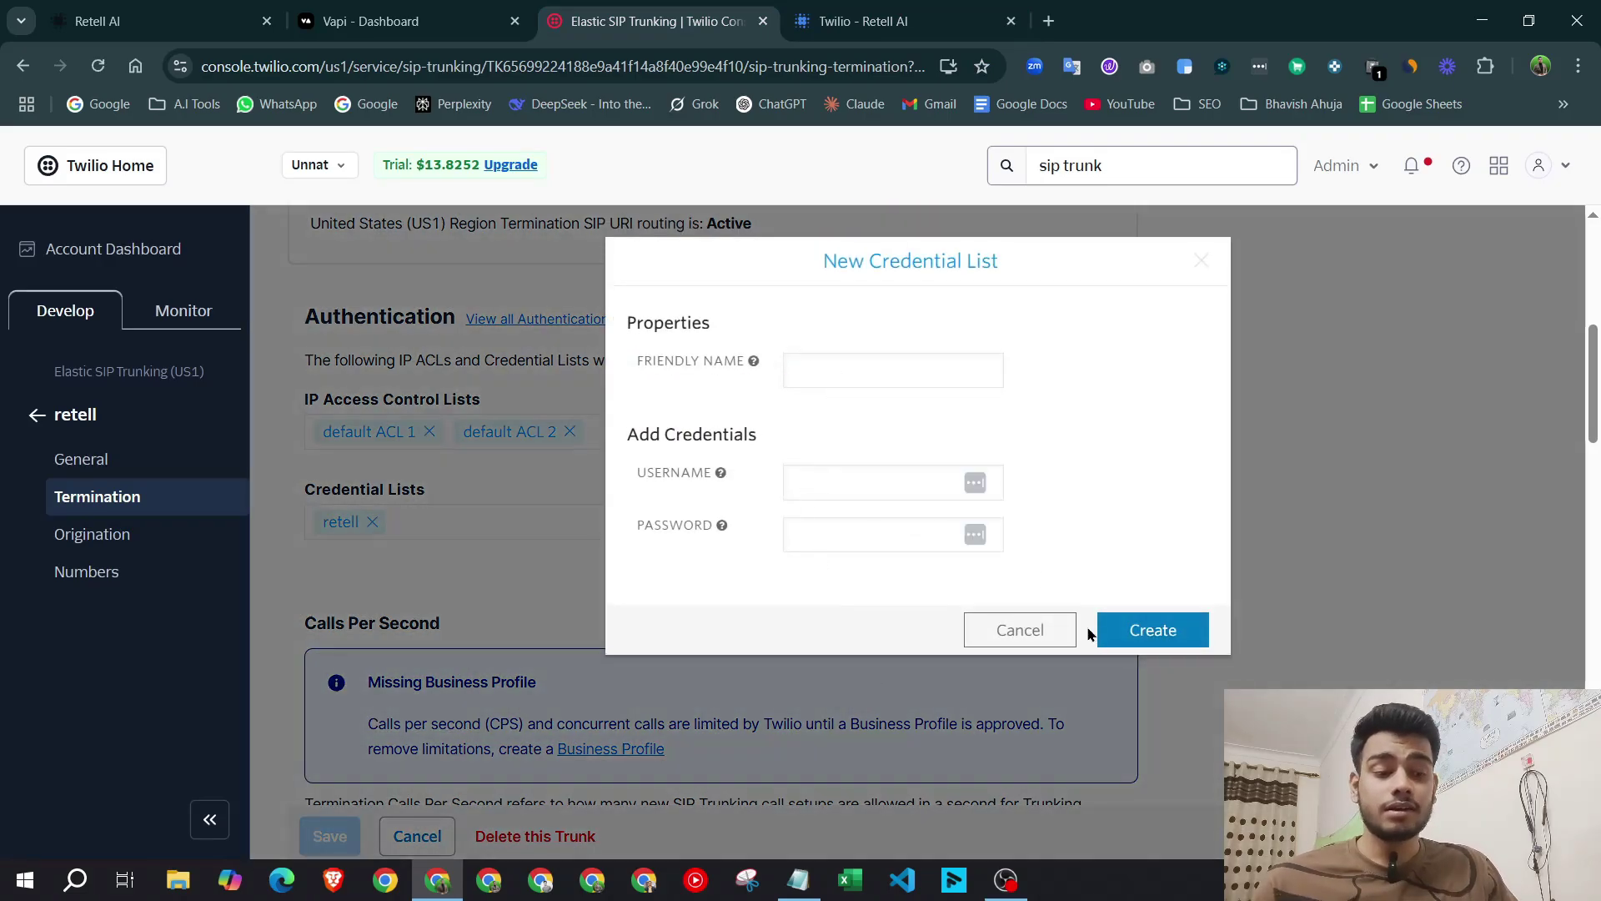
click(1061, 634)
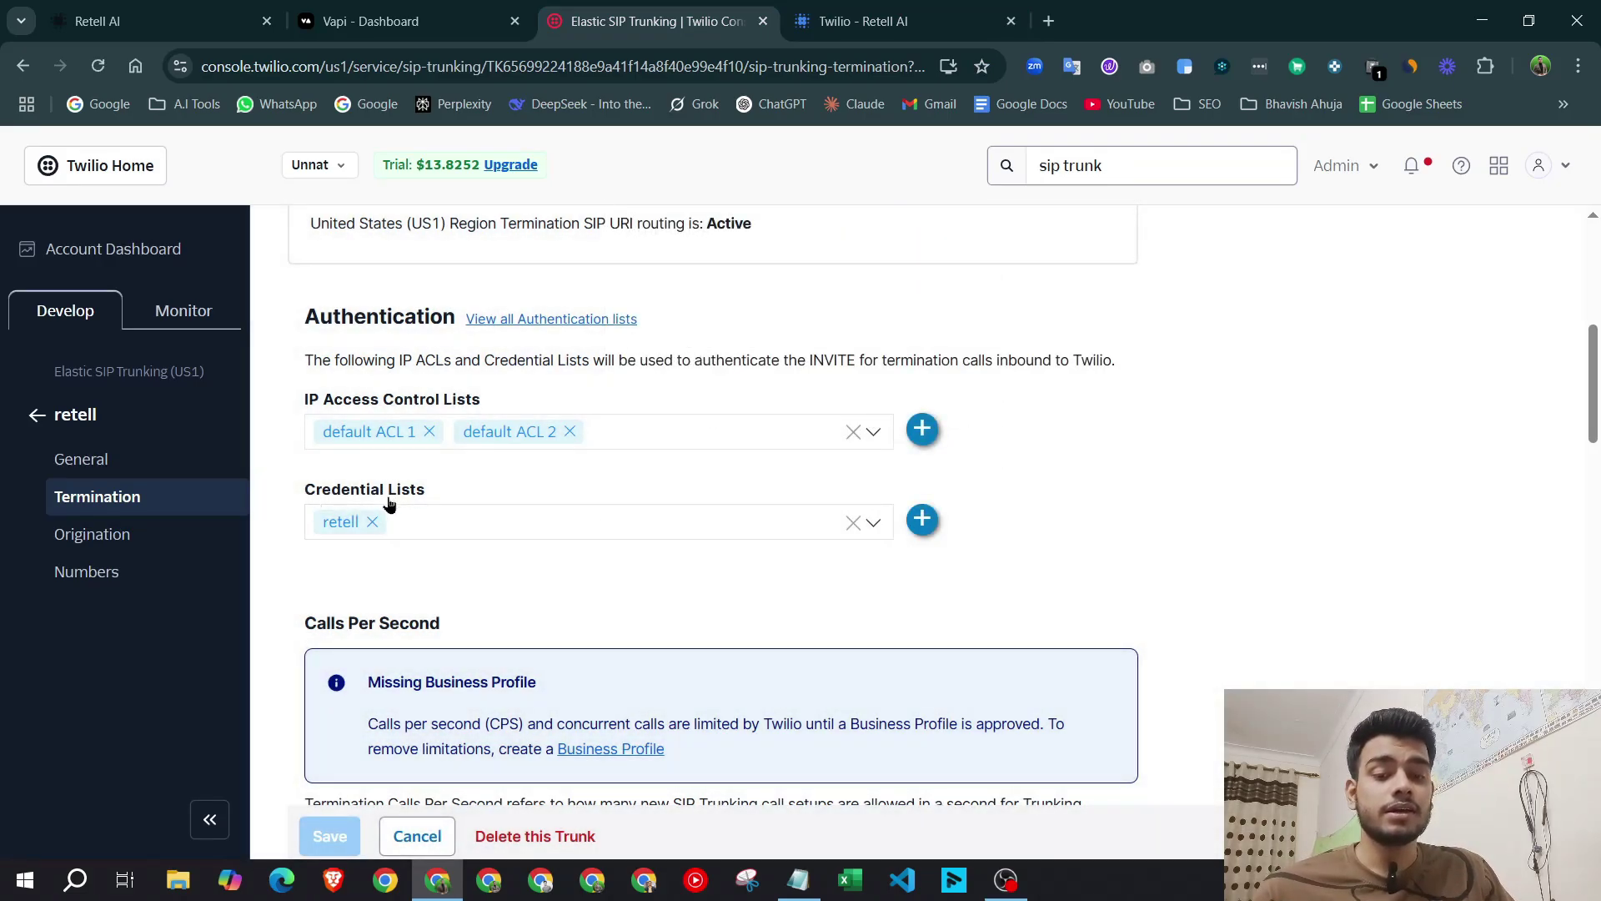
click(922, 519)
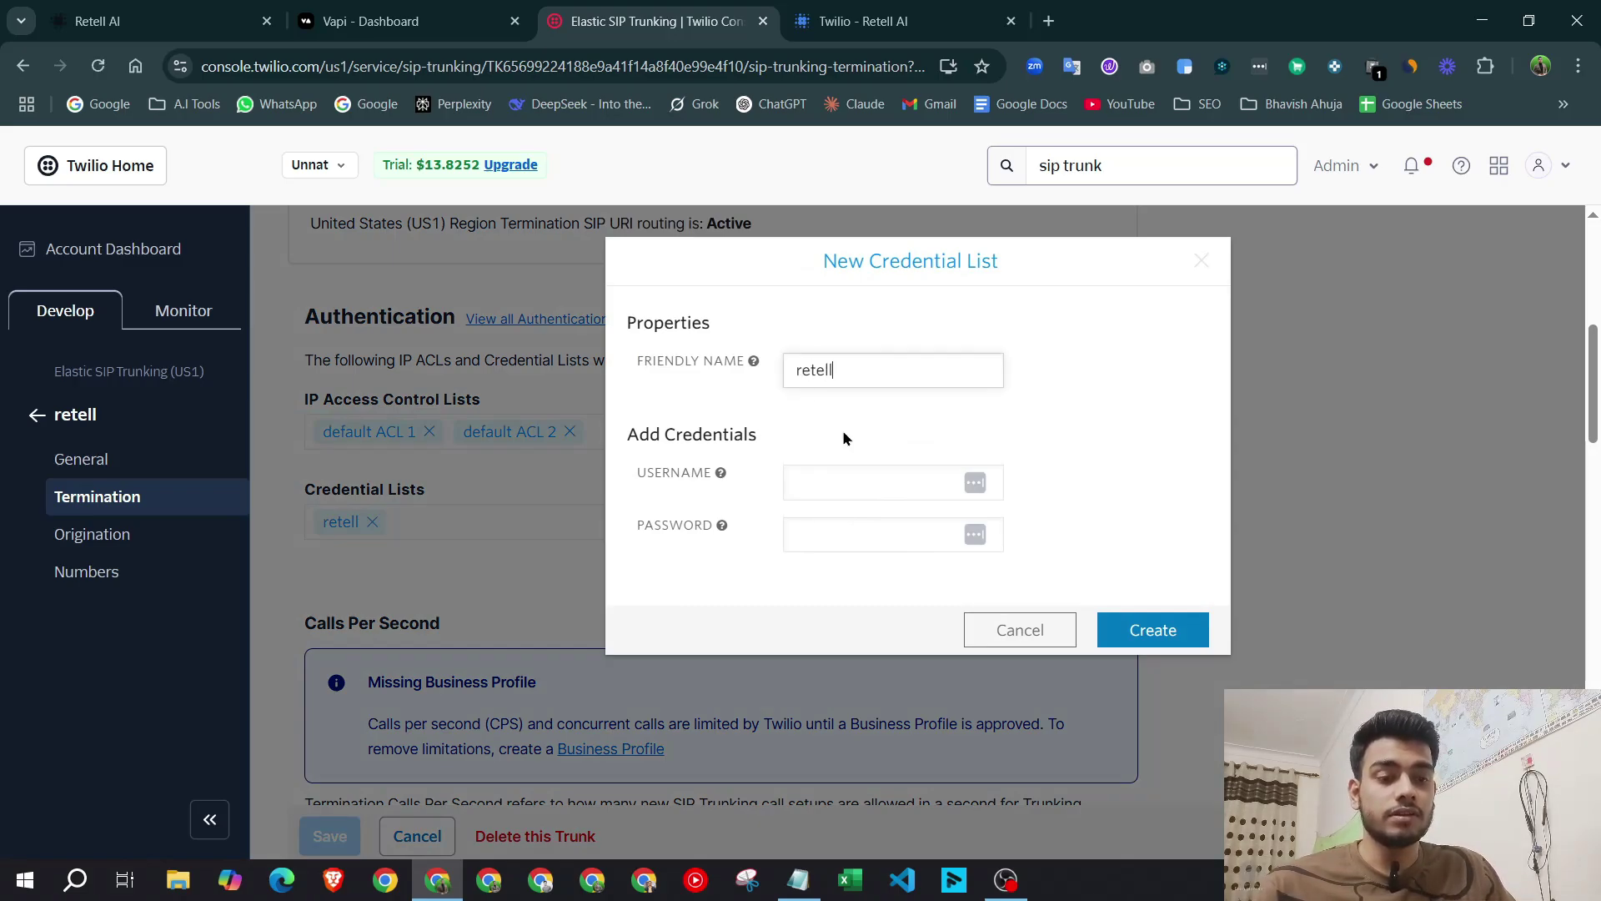
Keep the friendly name 'retell' and fill in the SIP username and password.
drag(860, 372, 768, 378)
click(881, 485)
text(unnat)
click(872, 532)
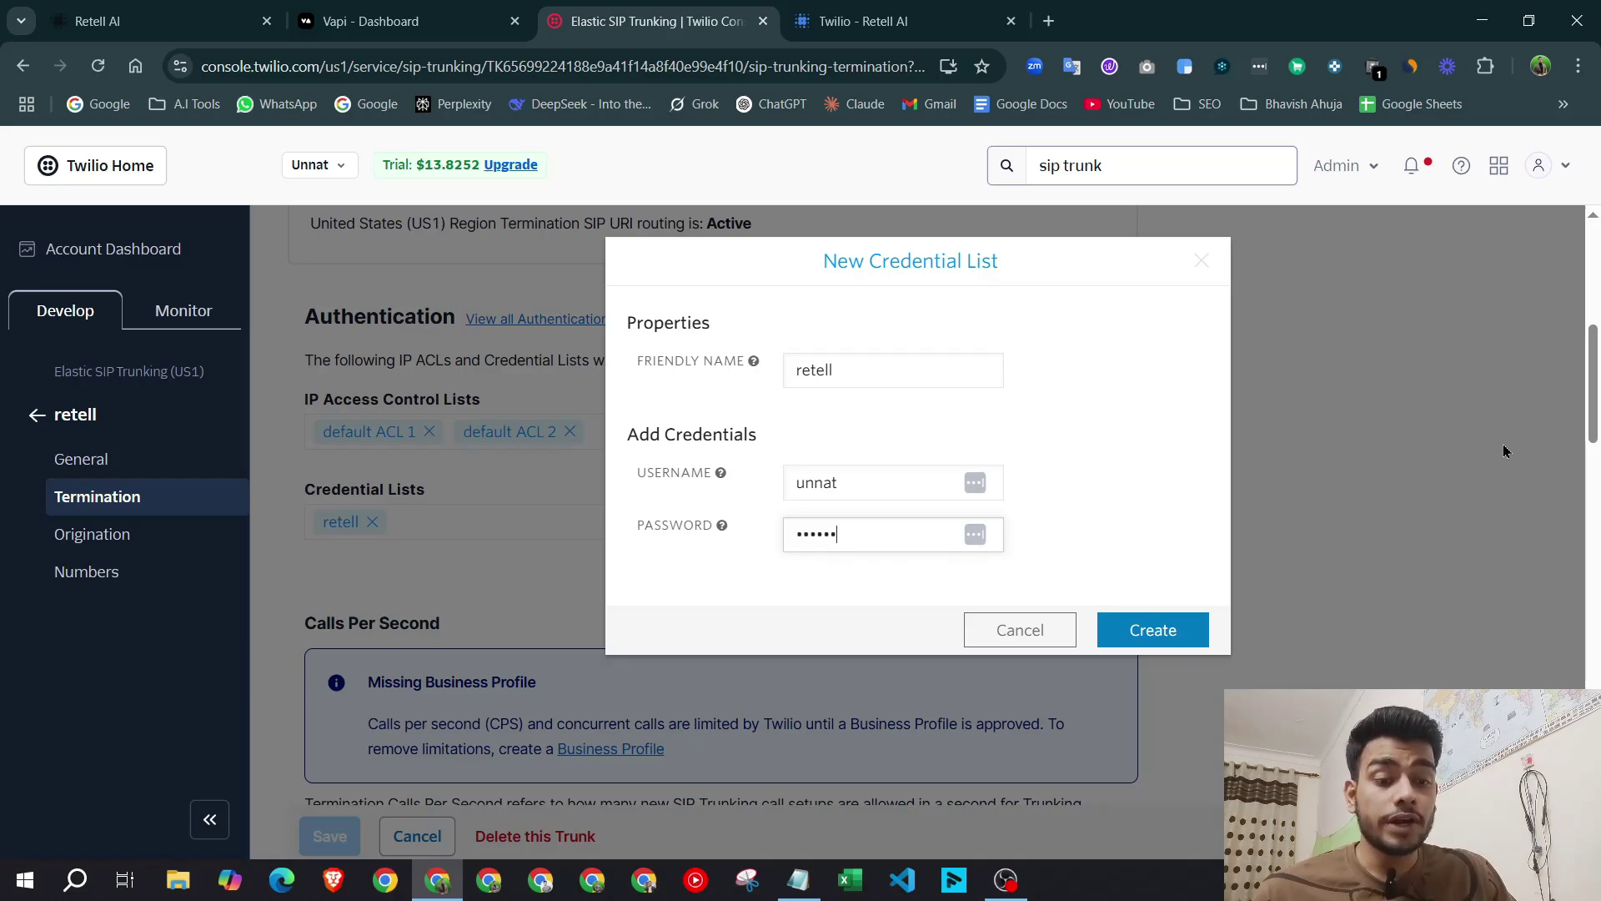
drag(844, 484, 793, 482)
click(815, 533)
double_click(815, 533)
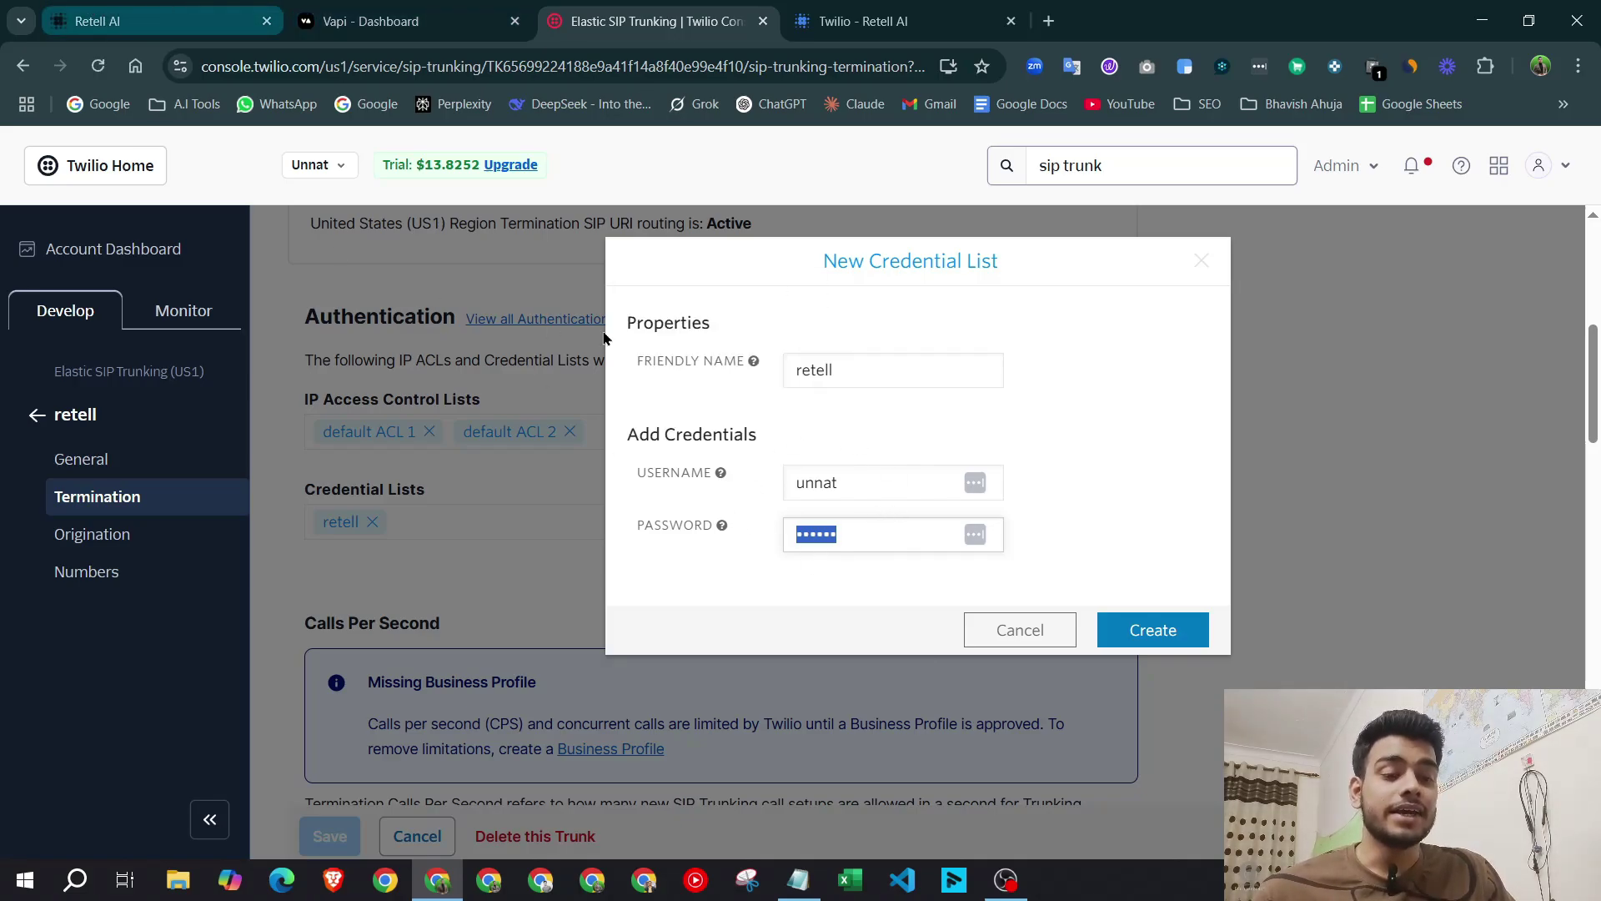
Close the credential form and review Termination settings listing retell with default ACL 1 and 2.
key(Return)
scroll(719, 560, down, 7)
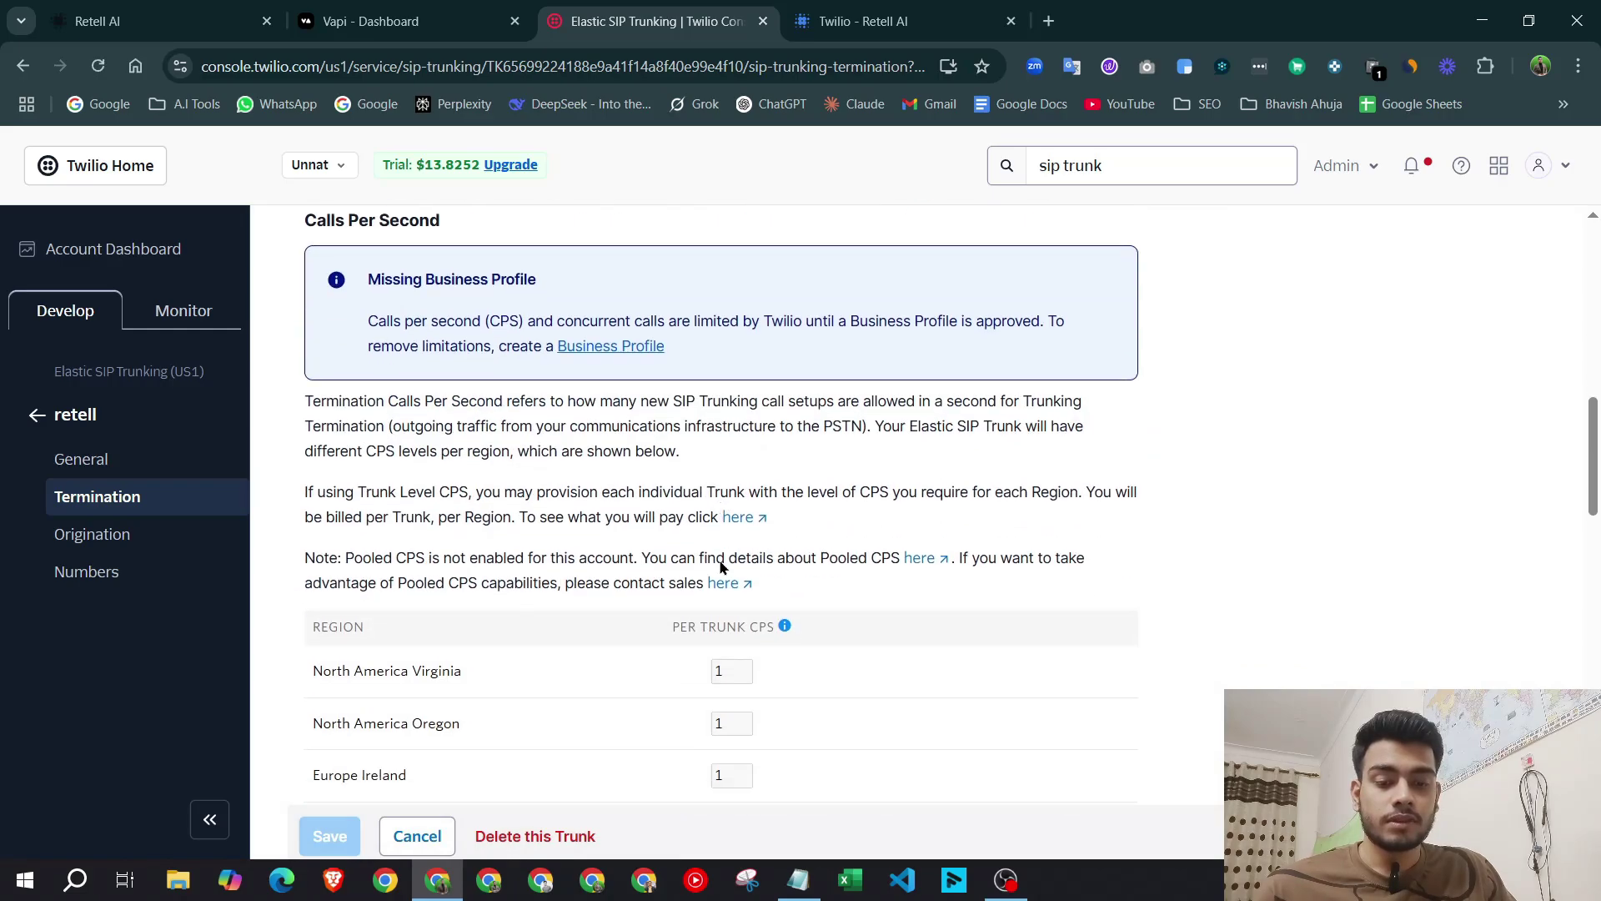
scroll(807, 571, down, 8)
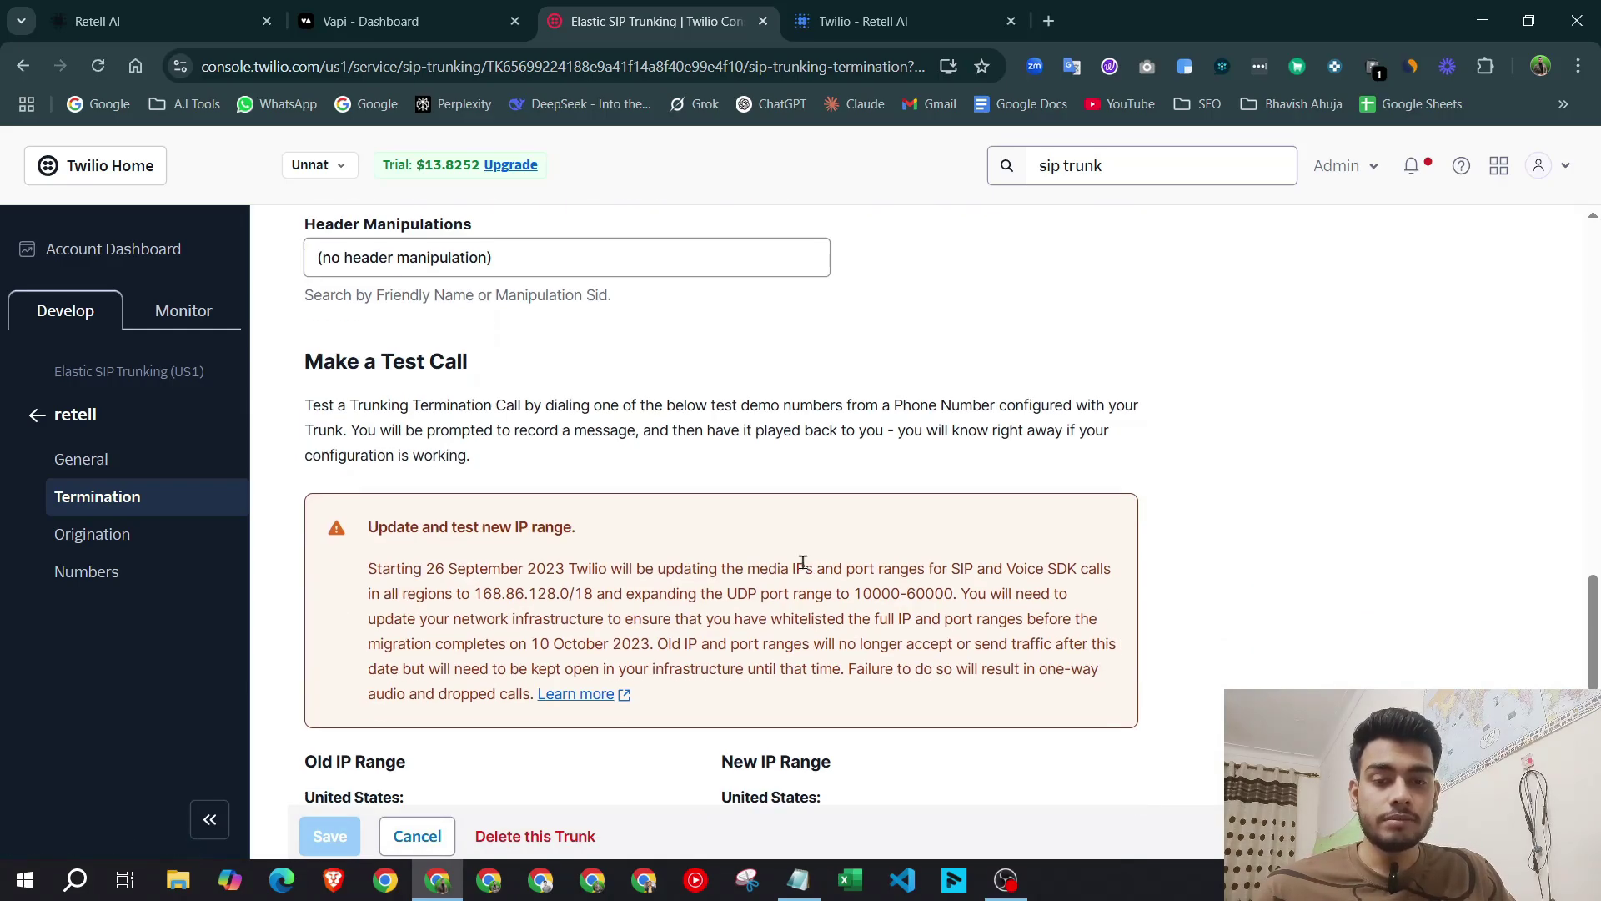
scroll(802, 562, down, 11)
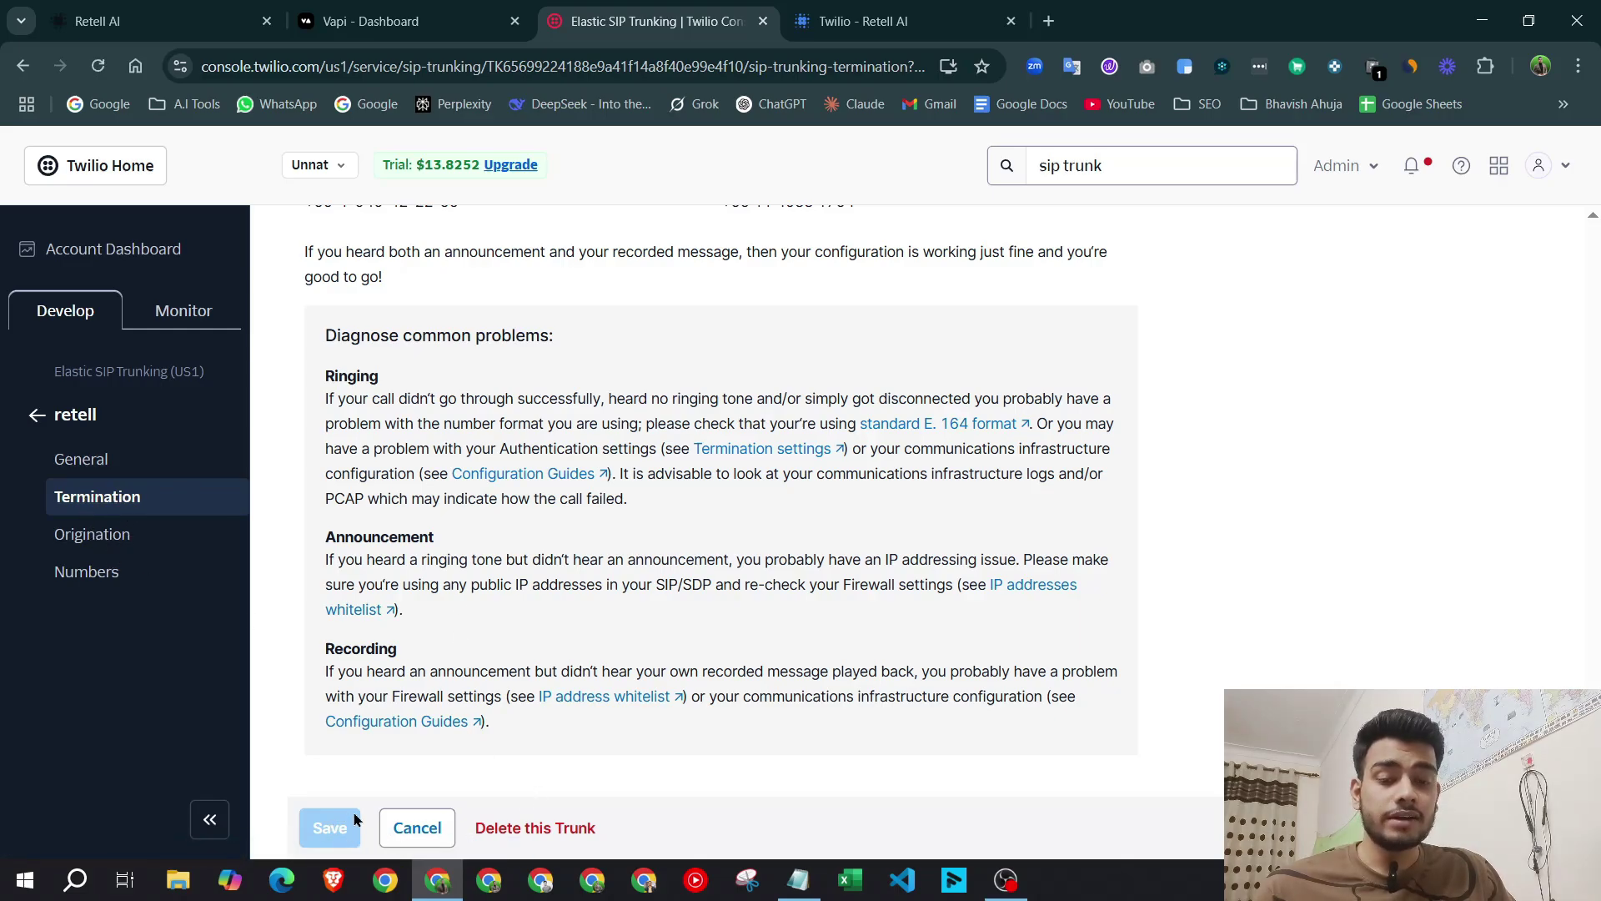
scroll(817, 504, up, 15)
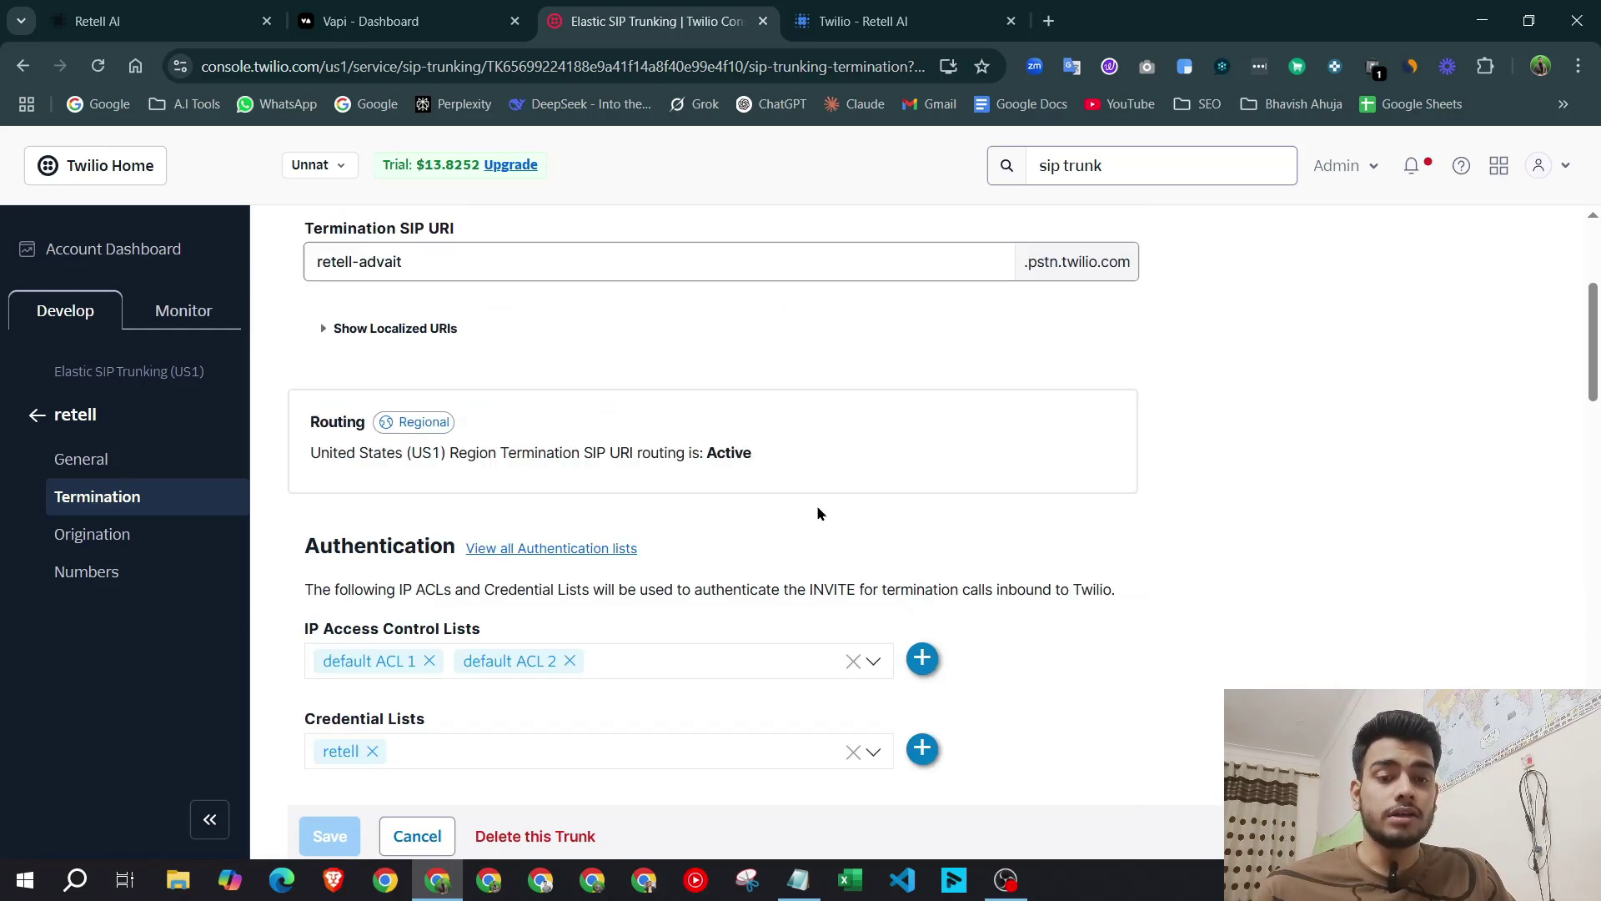
drag(363, 225, 804, 223)
click(390, 238)
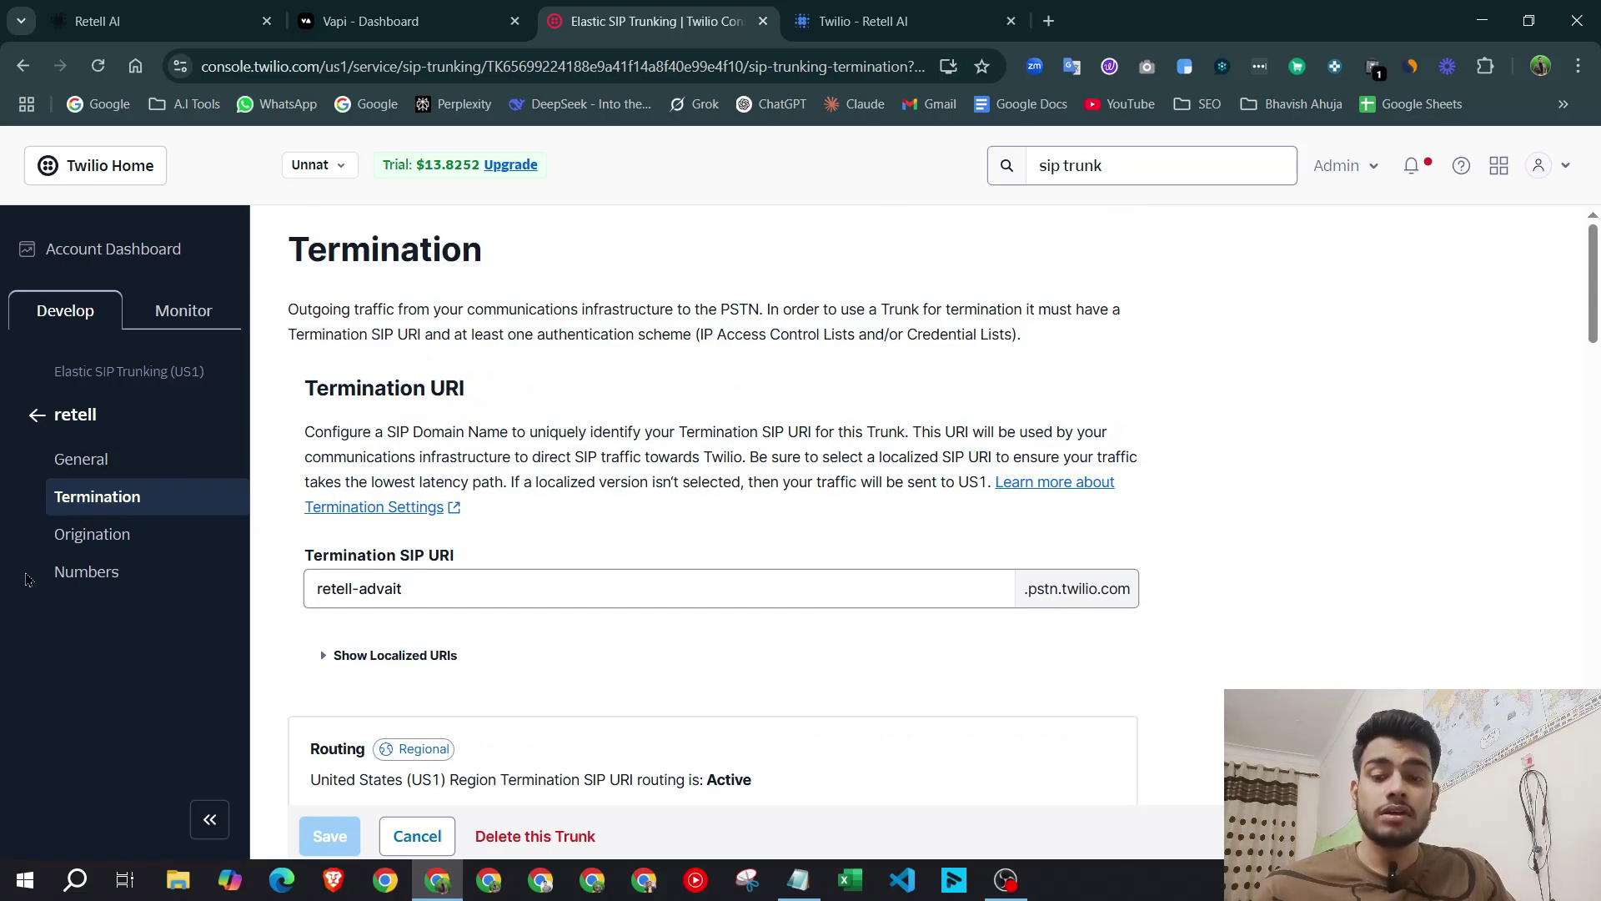
Start a new origination URI and paste Retell's SIP server sip:5t4n6j0wnrl.sip.livekit.cloud into it.
click(92, 534)
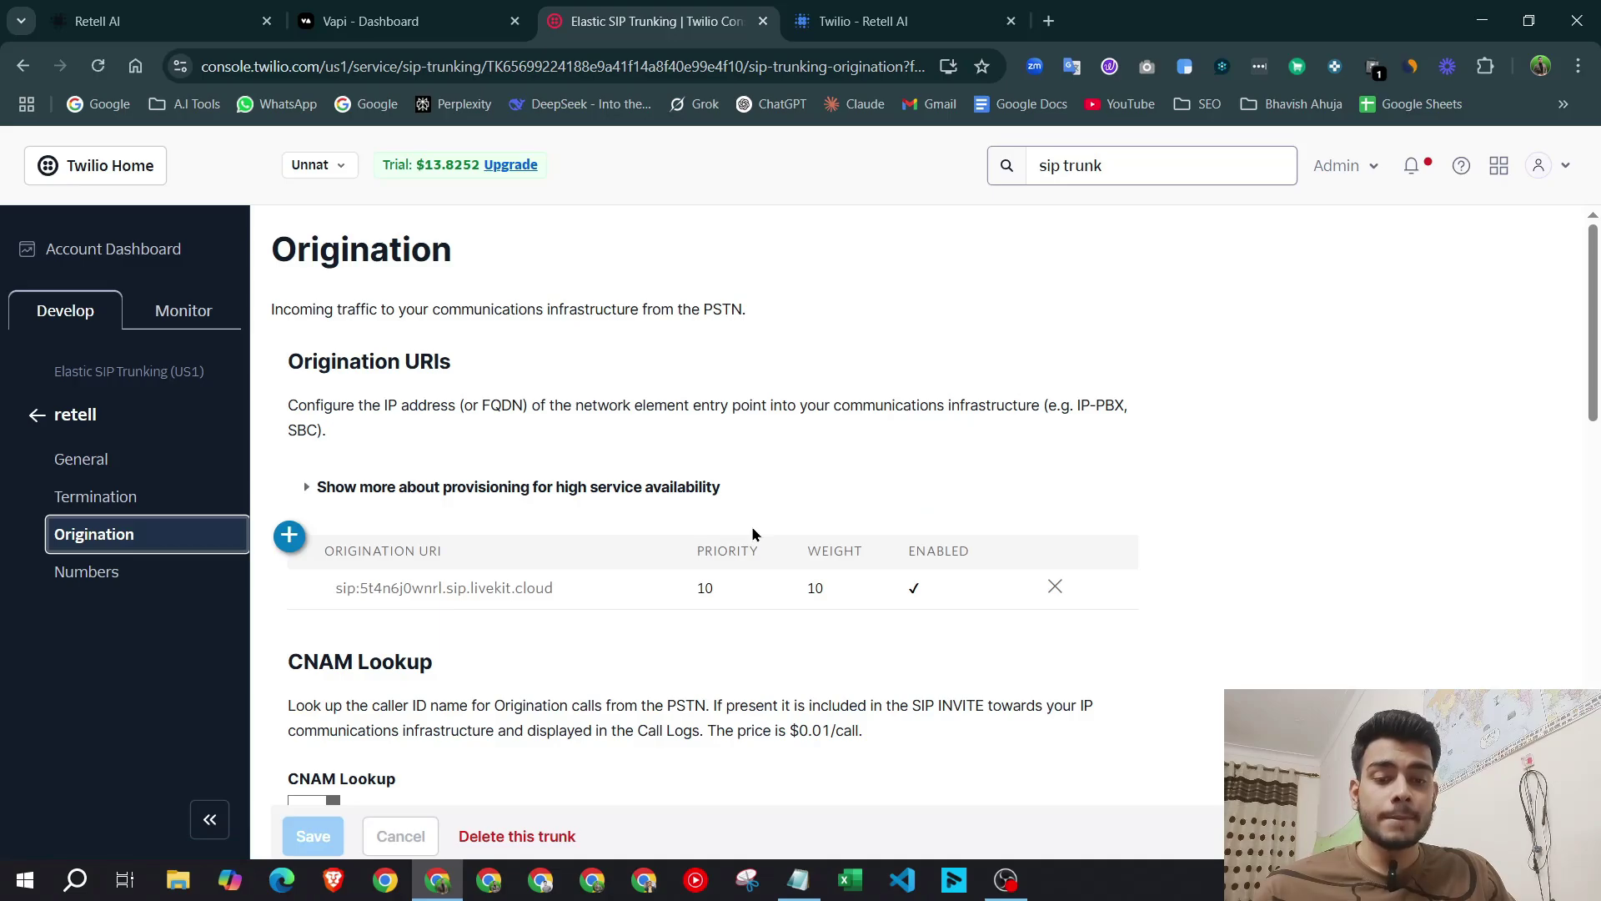
scroll(753, 534, down, 2)
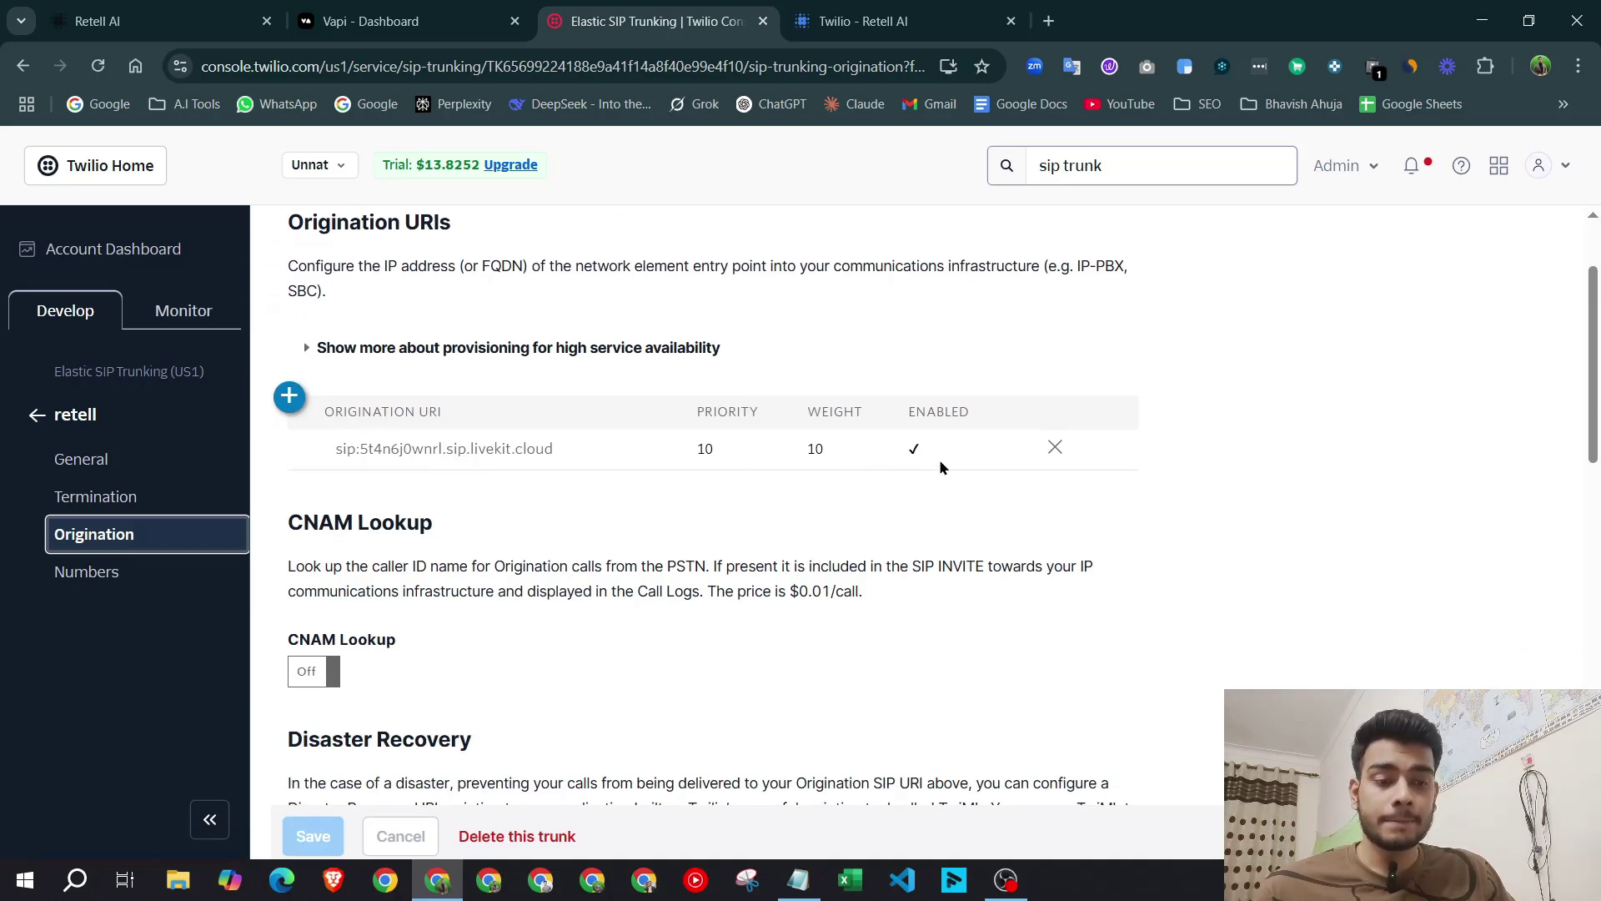
click(290, 396)
click(855, 392)
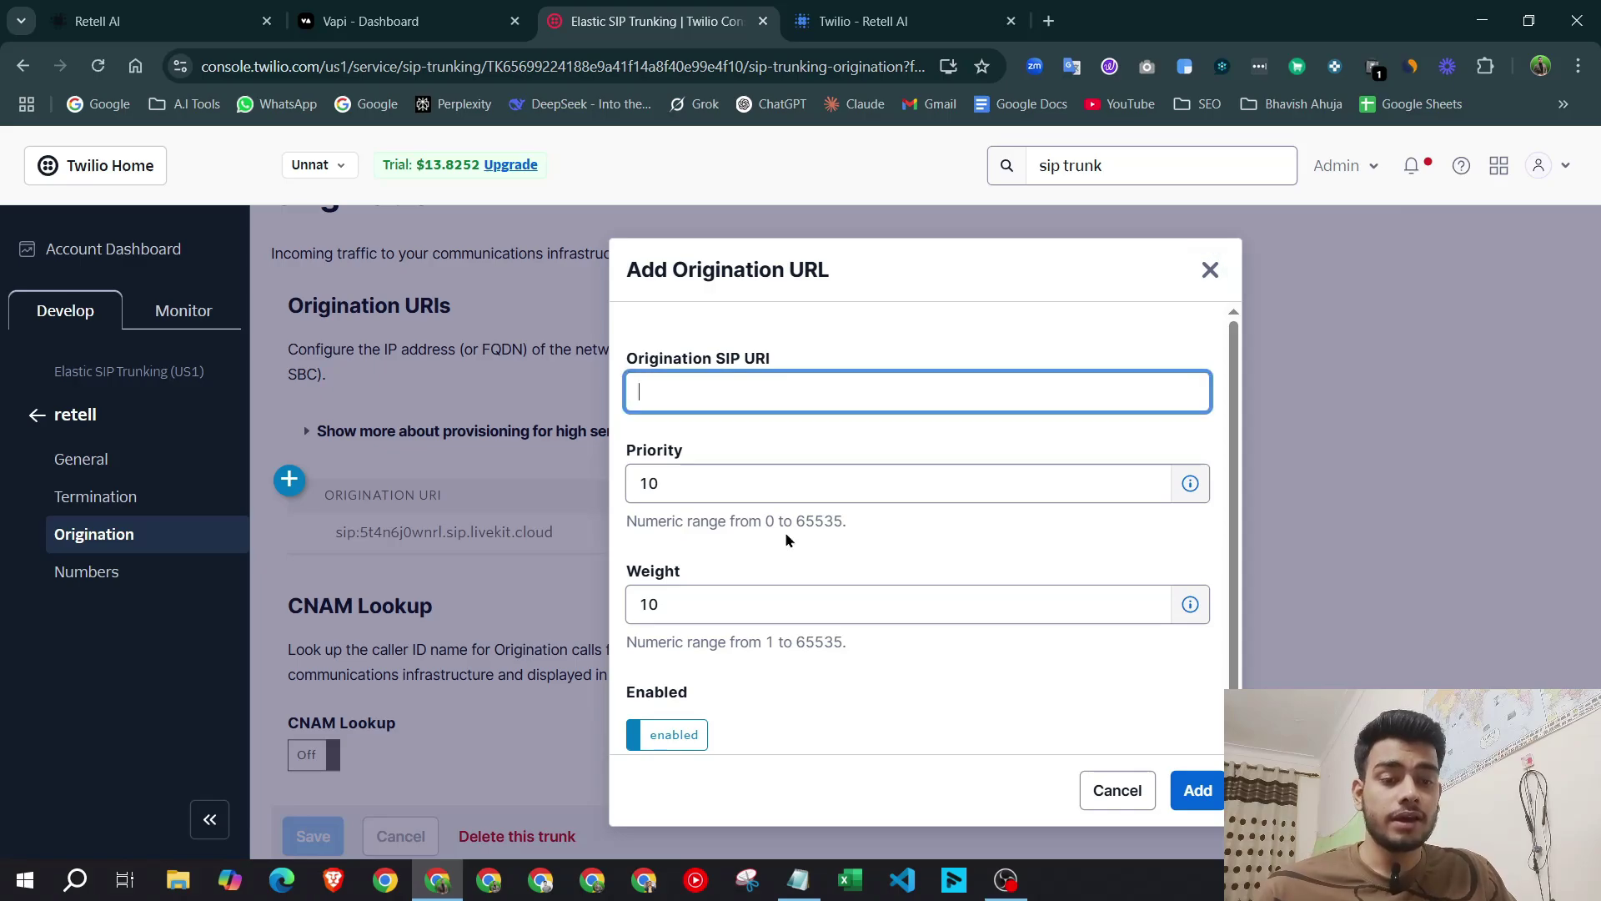
click(859, 18)
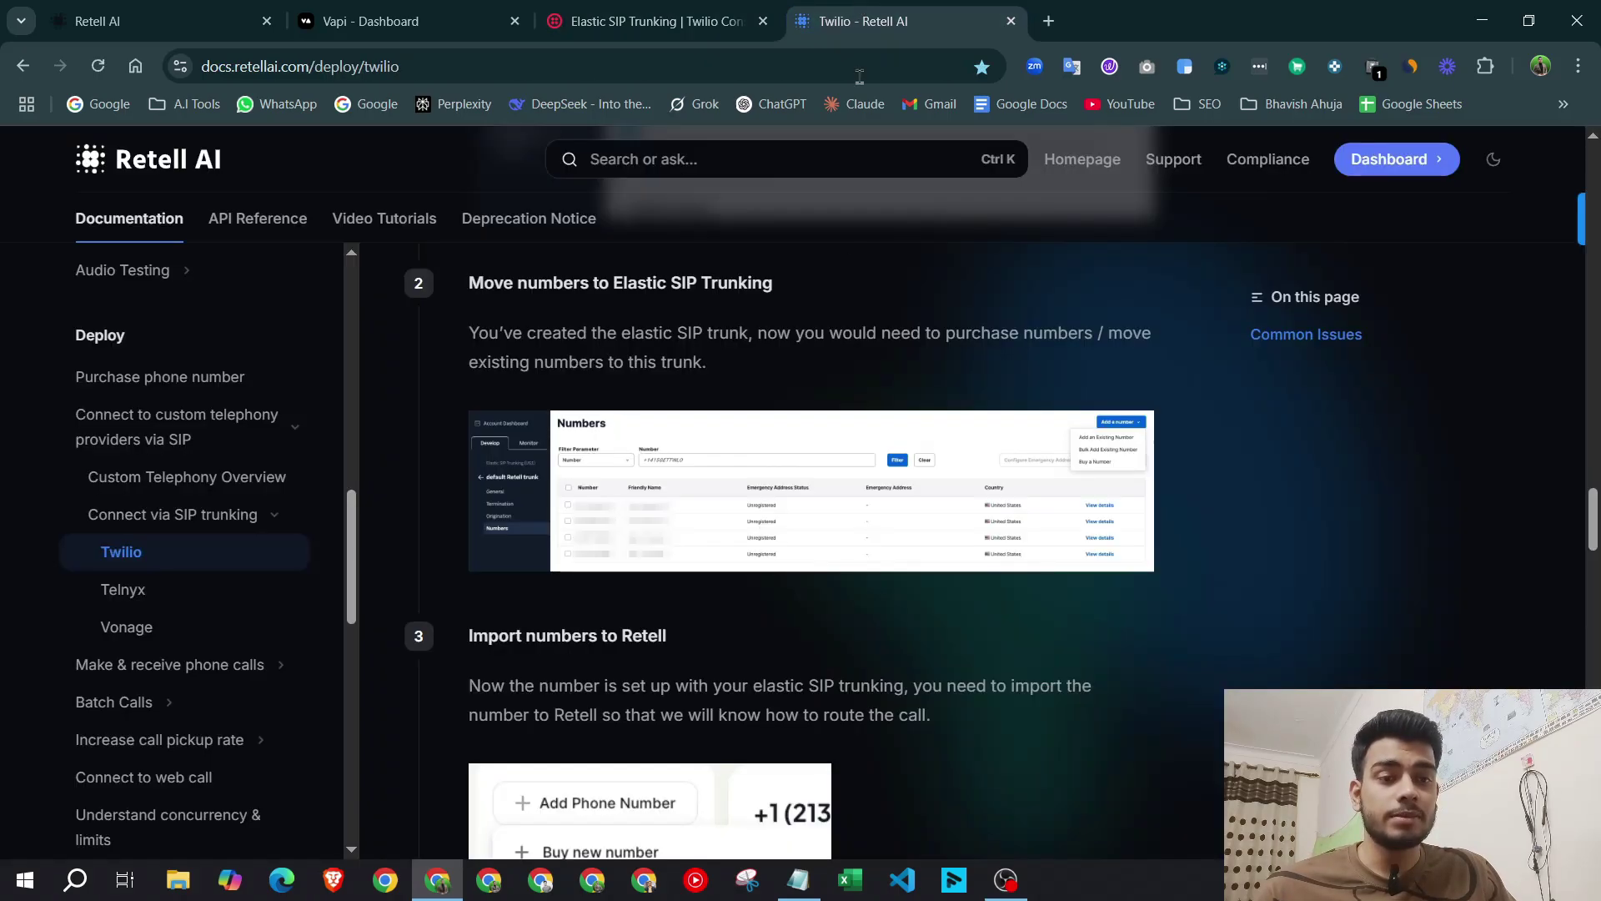
scroll(830, 476, down, 3)
scroll(830, 476, down, 4)
scroll(826, 468, up, 10)
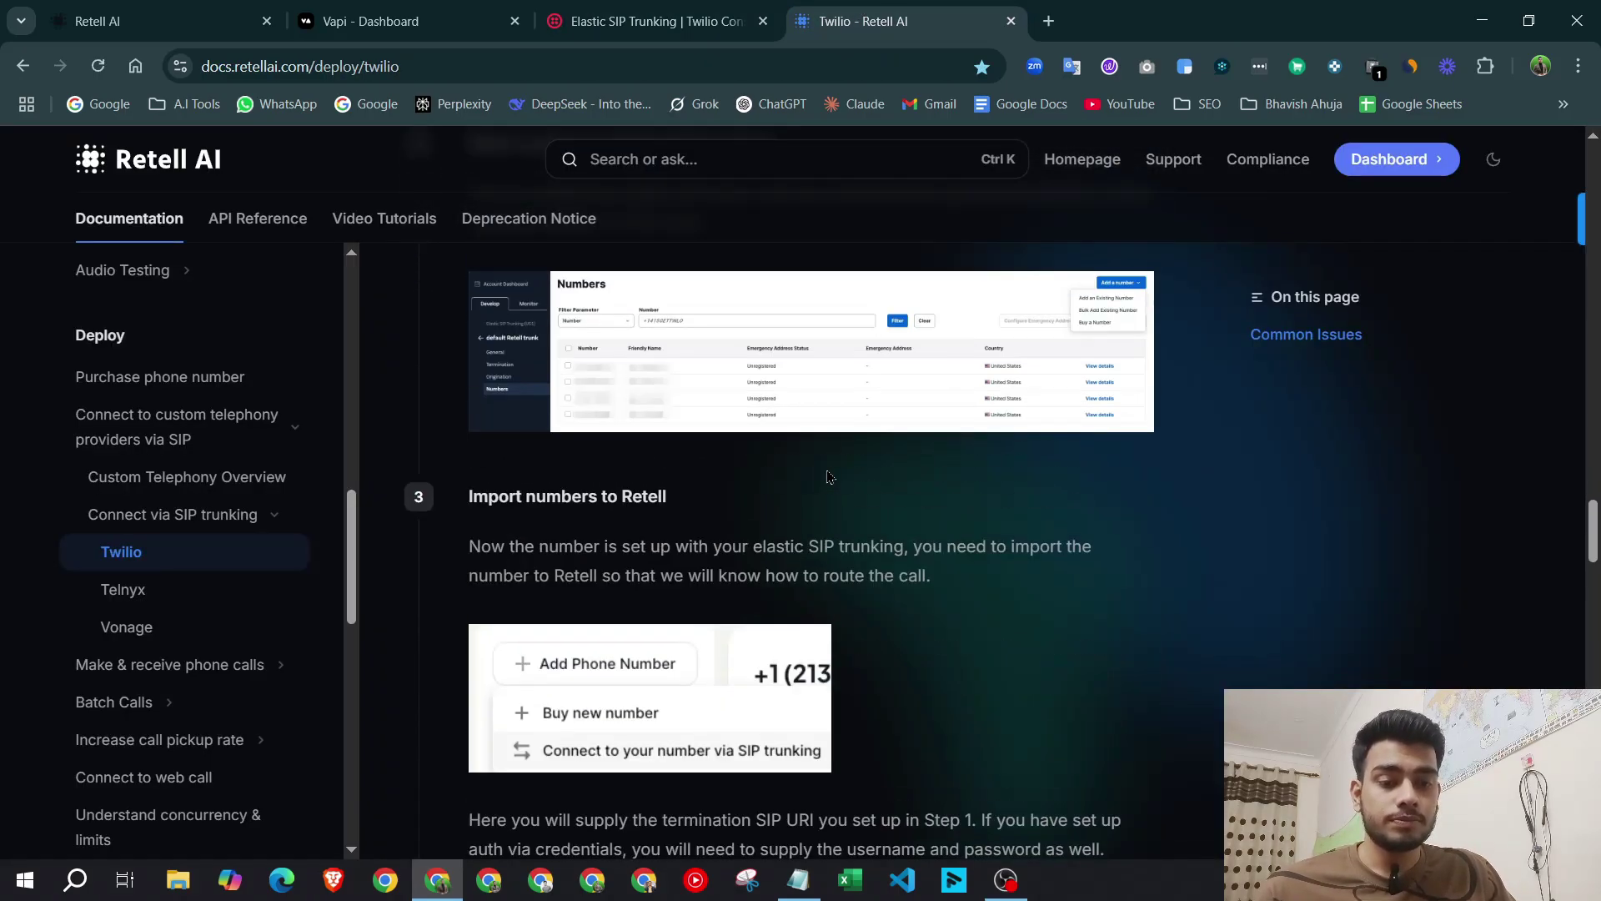
scroll(826, 468, up, 2)
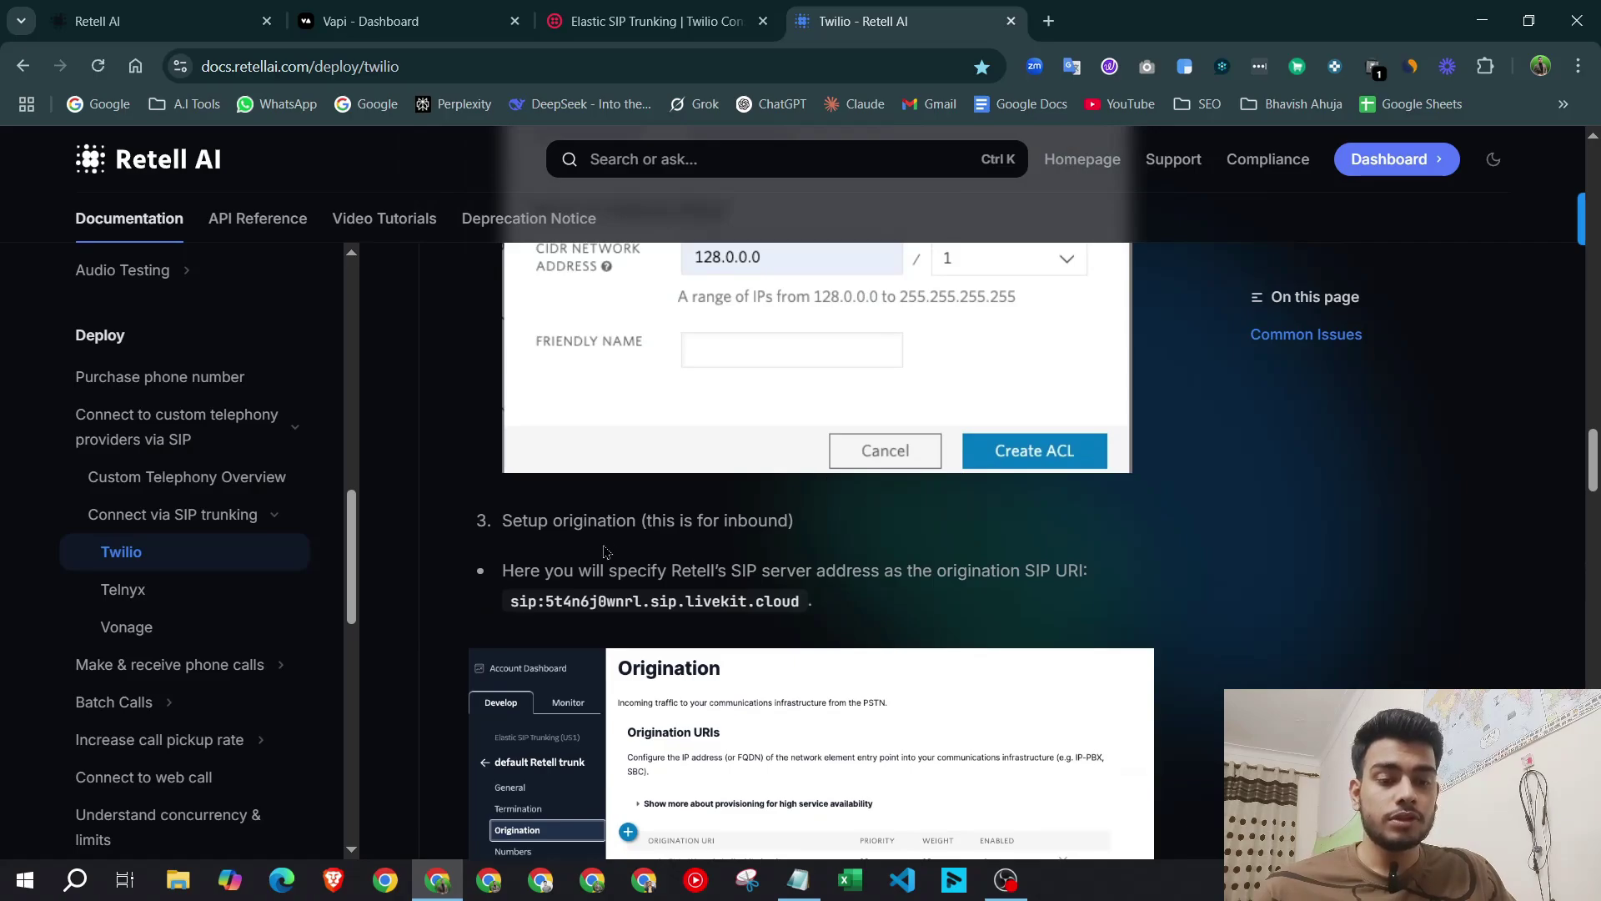
drag(513, 598, 797, 621)
key(ctrl+c)
click(651, 21)
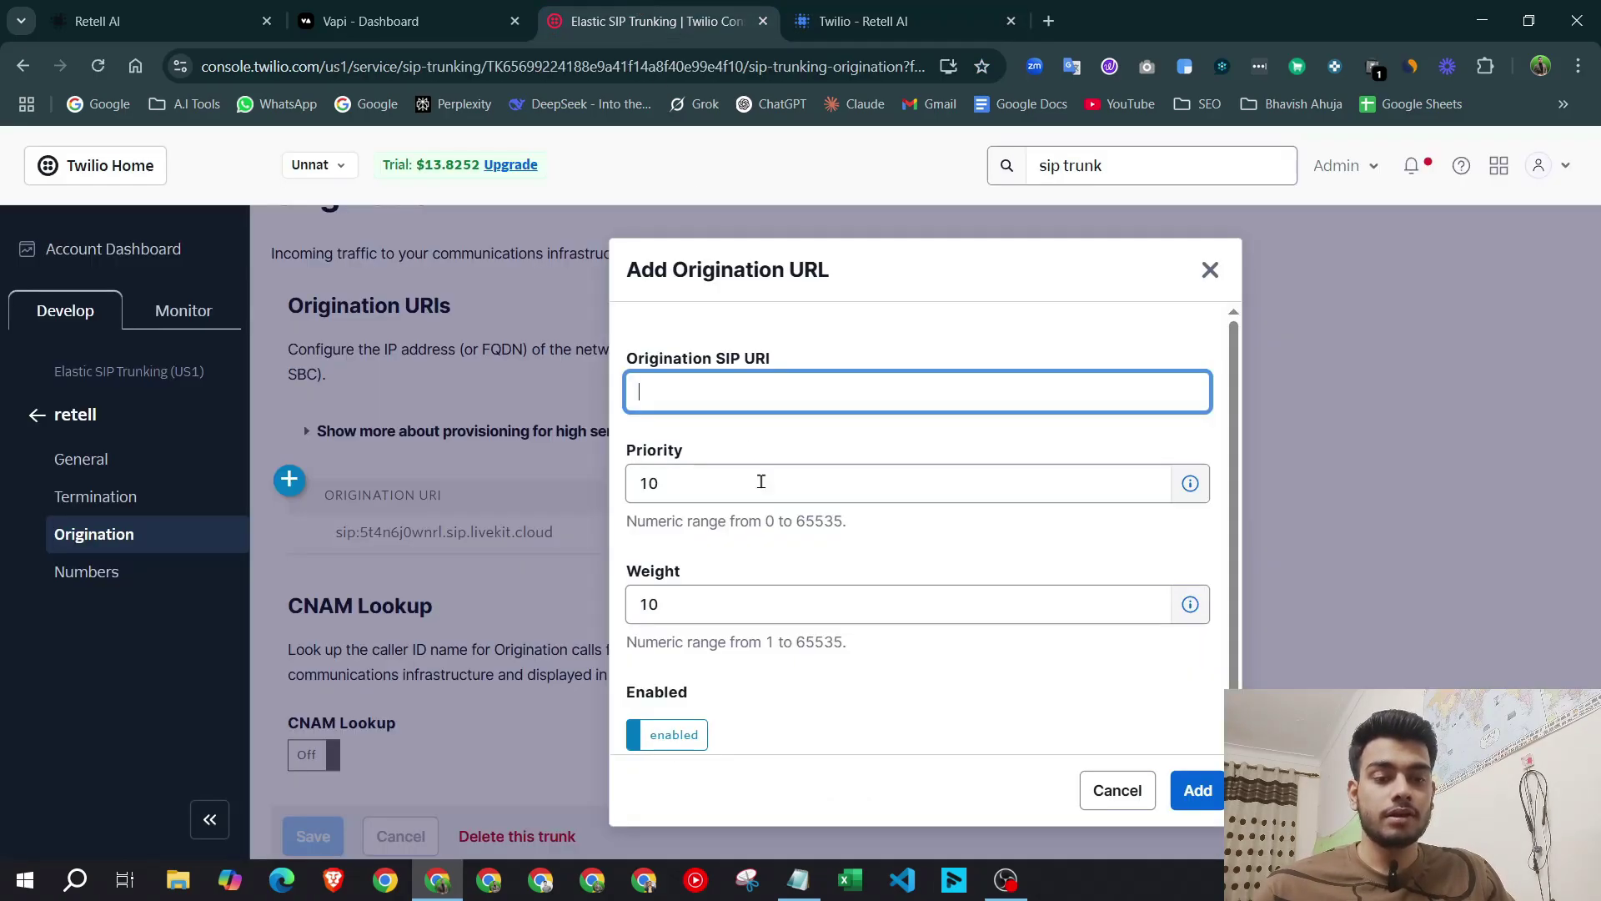
key(ctrl+v)
Recheck the Retell guide, then add the origination URI with priority 10 and weight 10.
click(868, 8)
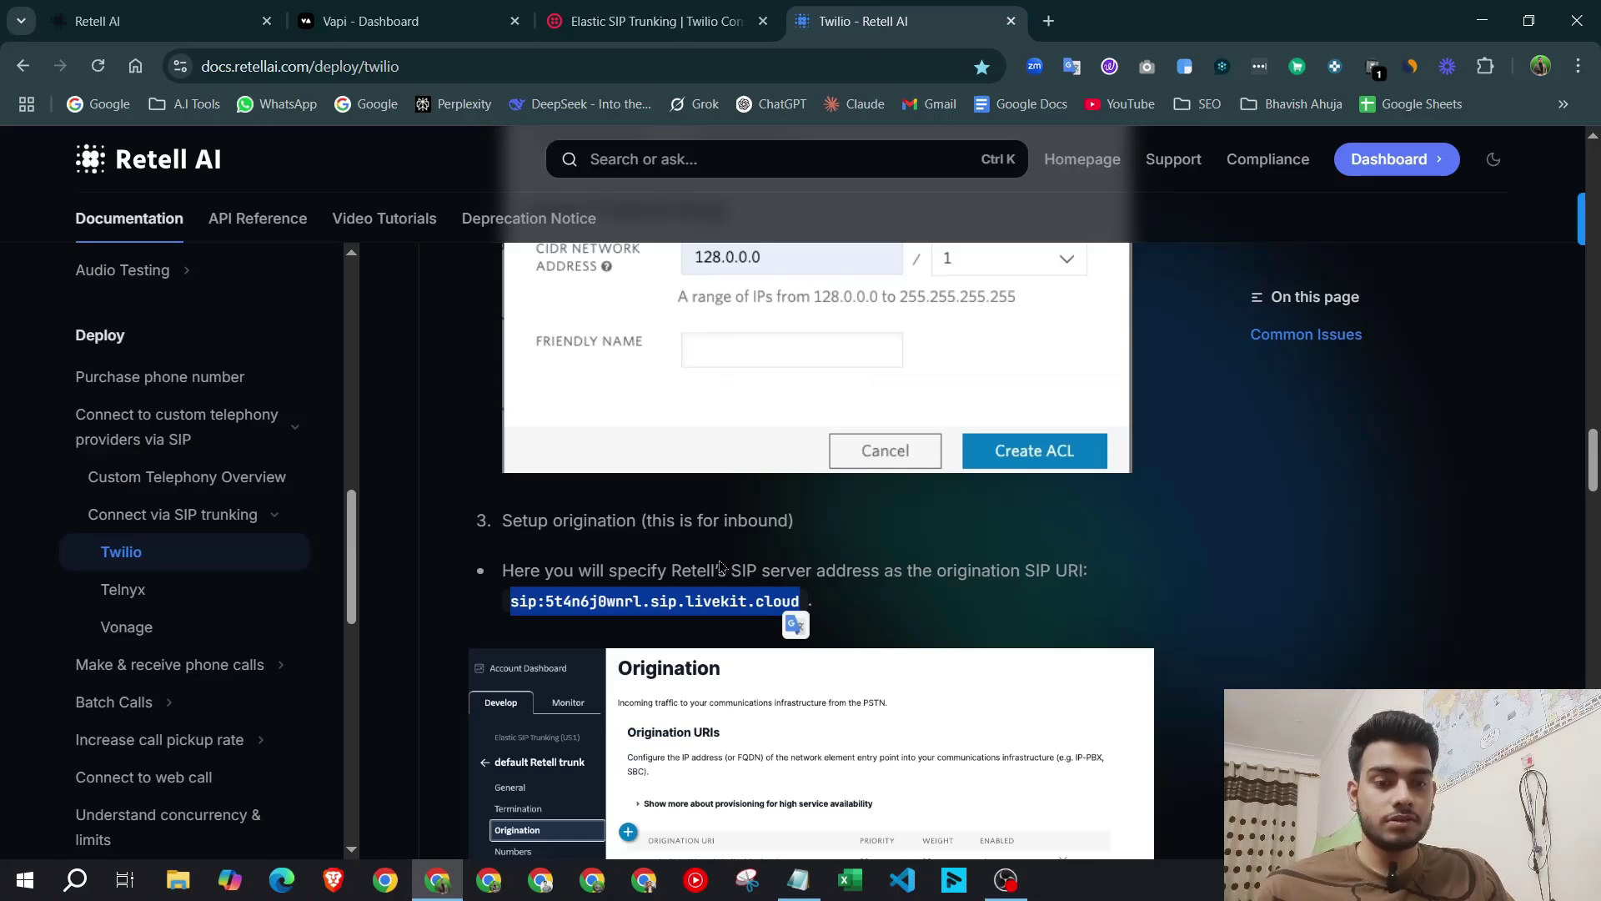
scroll(607, 499, up, 5)
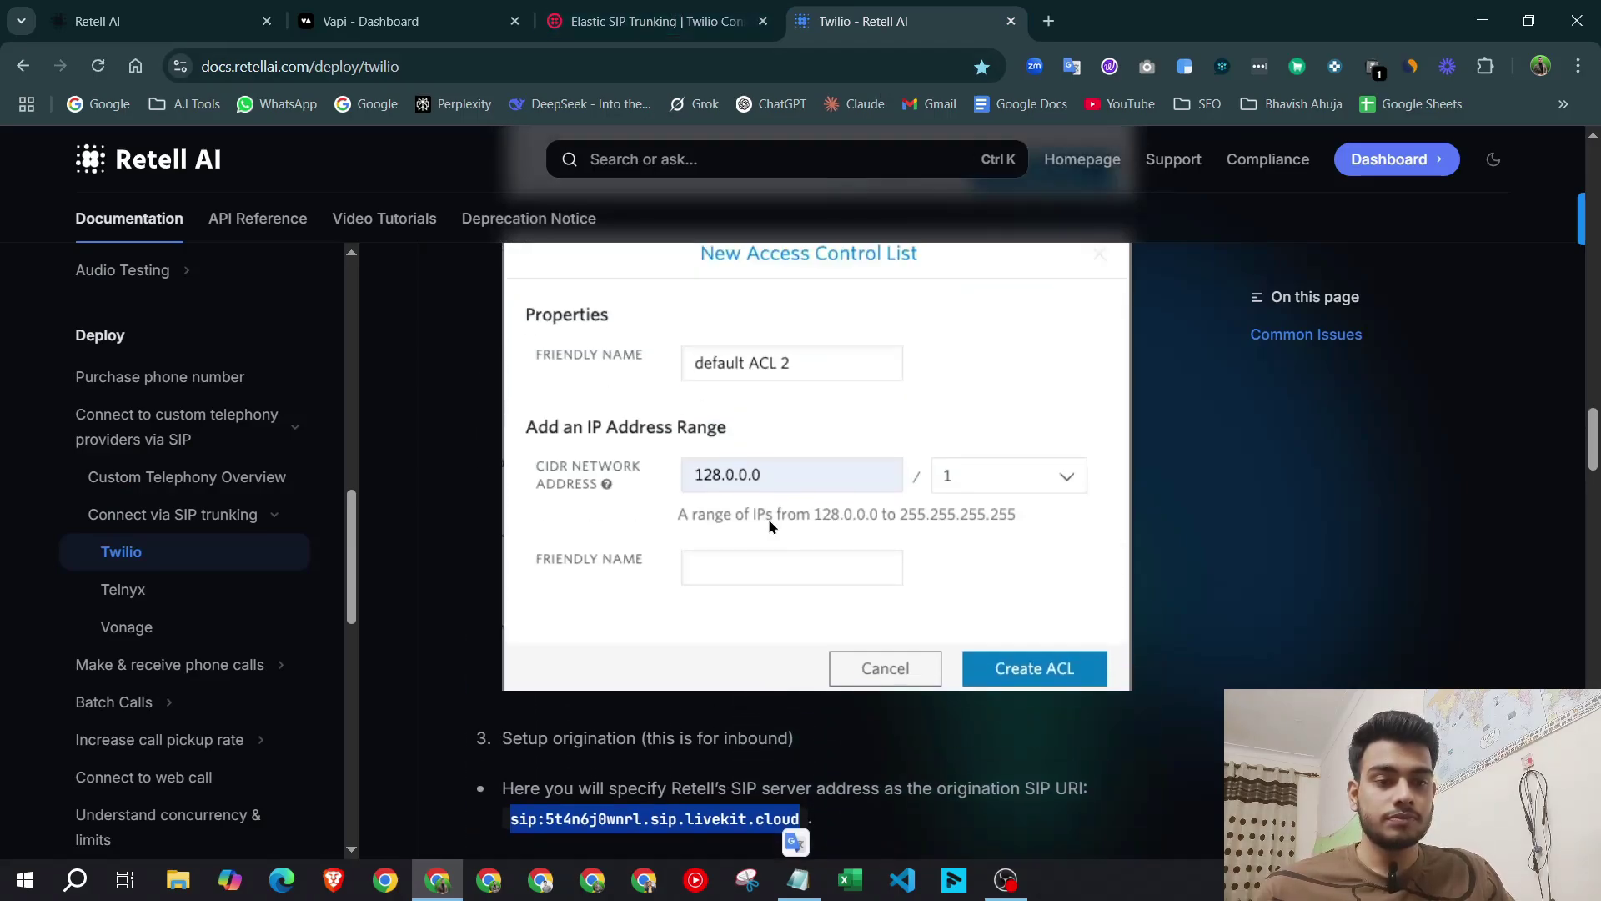
scroll(887, 490, down, 2)
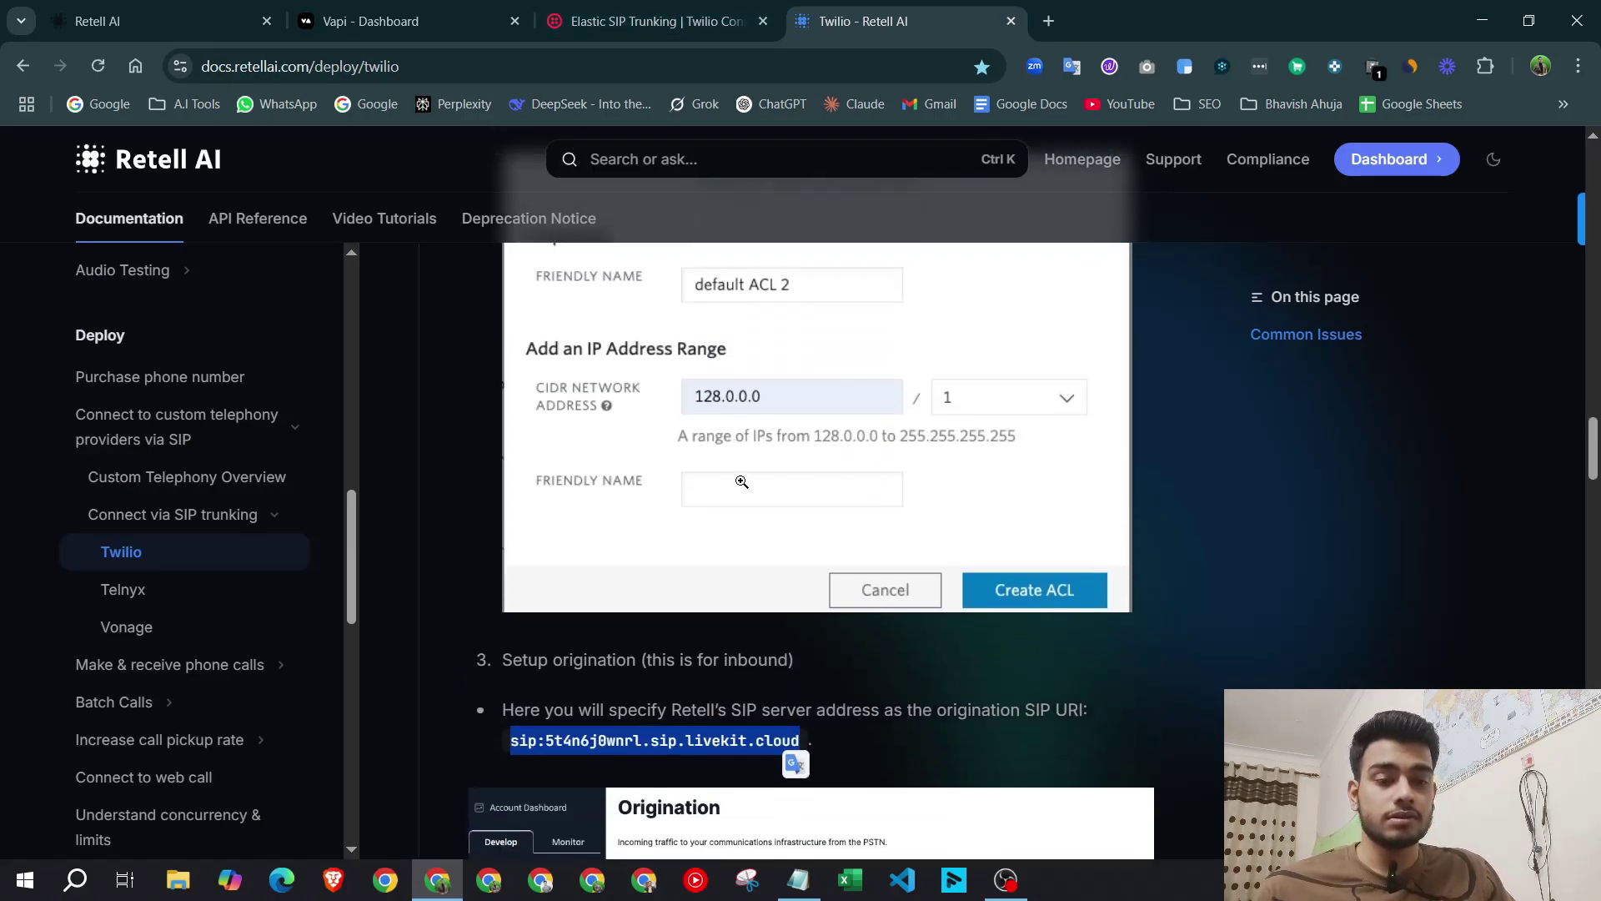
scroll(871, 431, up, 2)
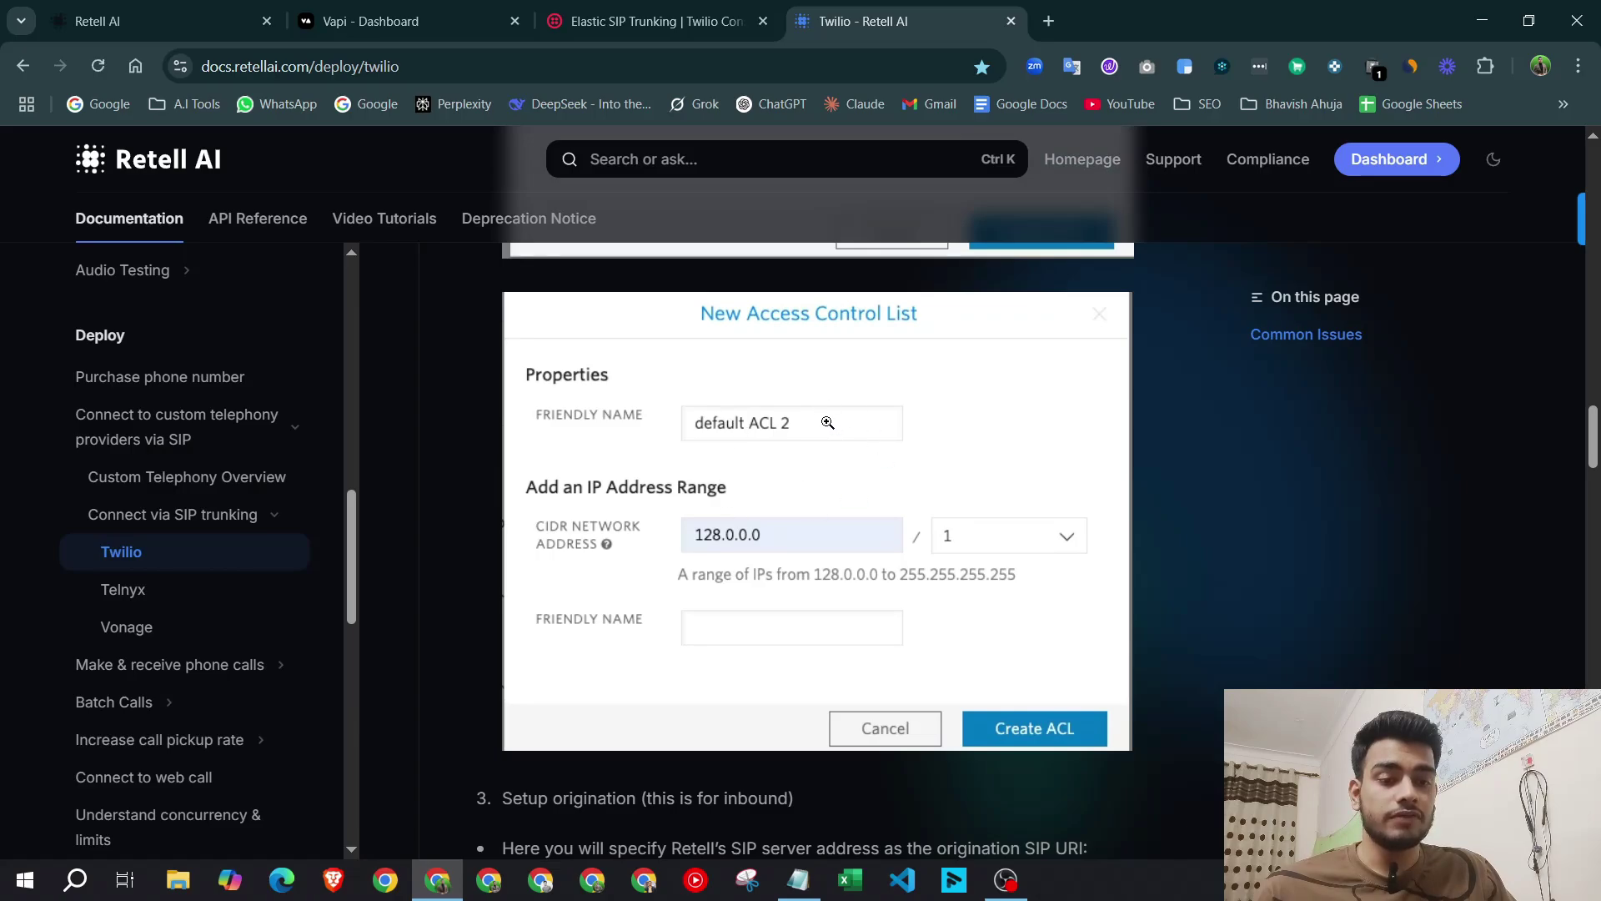
scroll(844, 495, down, 4)
key(ctrl+shift+Tab)
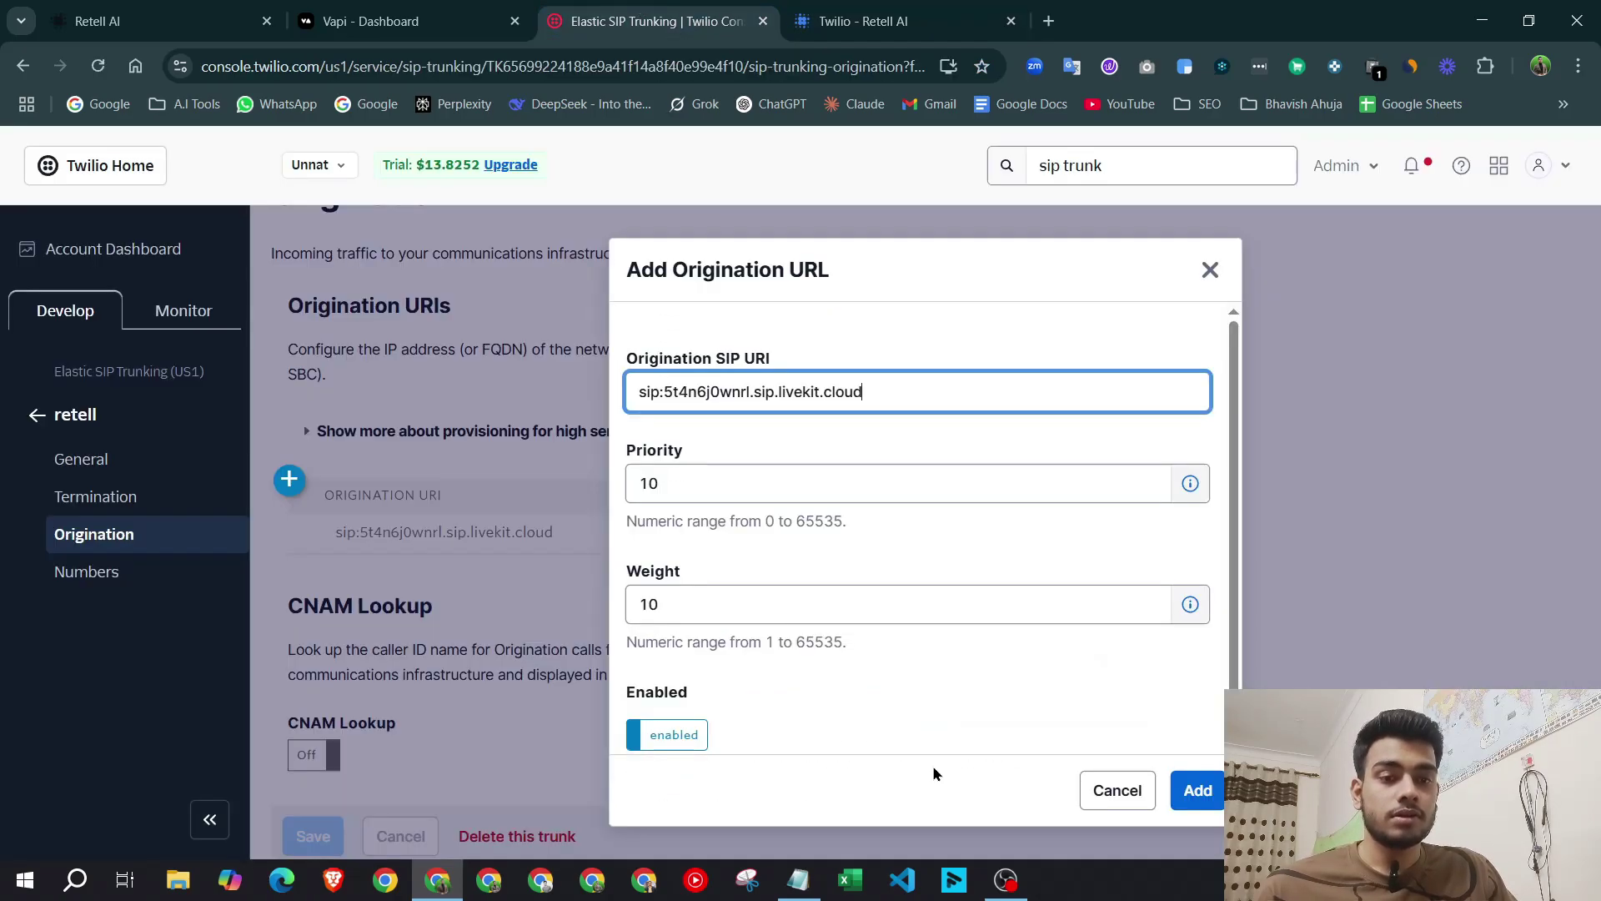
click(1198, 792)
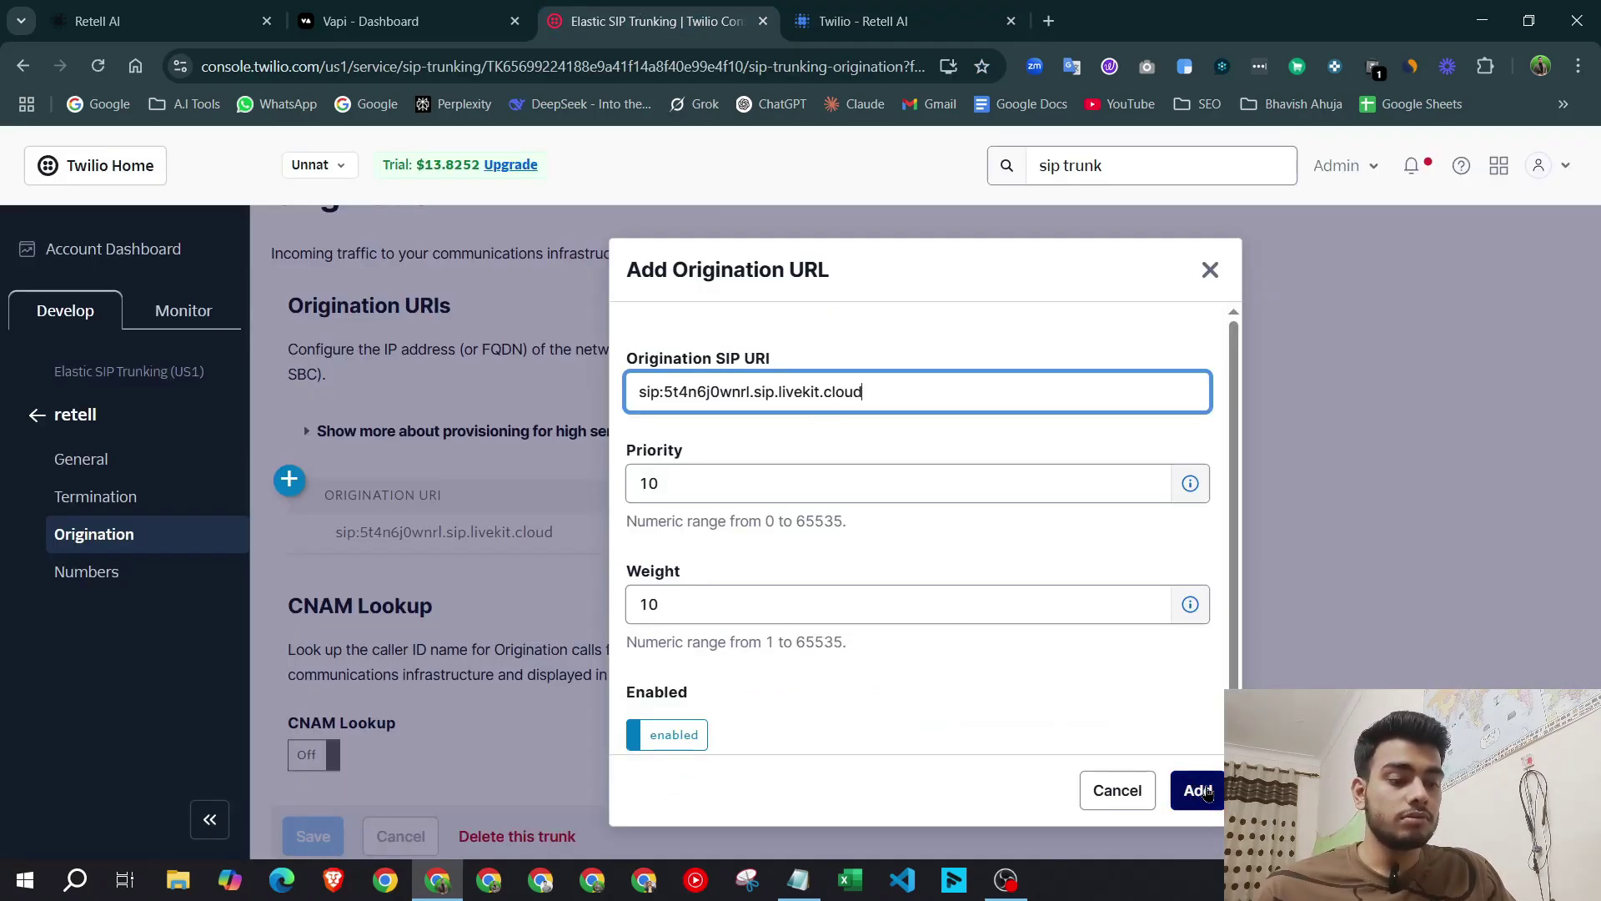
click(1201, 791)
scroll(379, 471, up, 2)
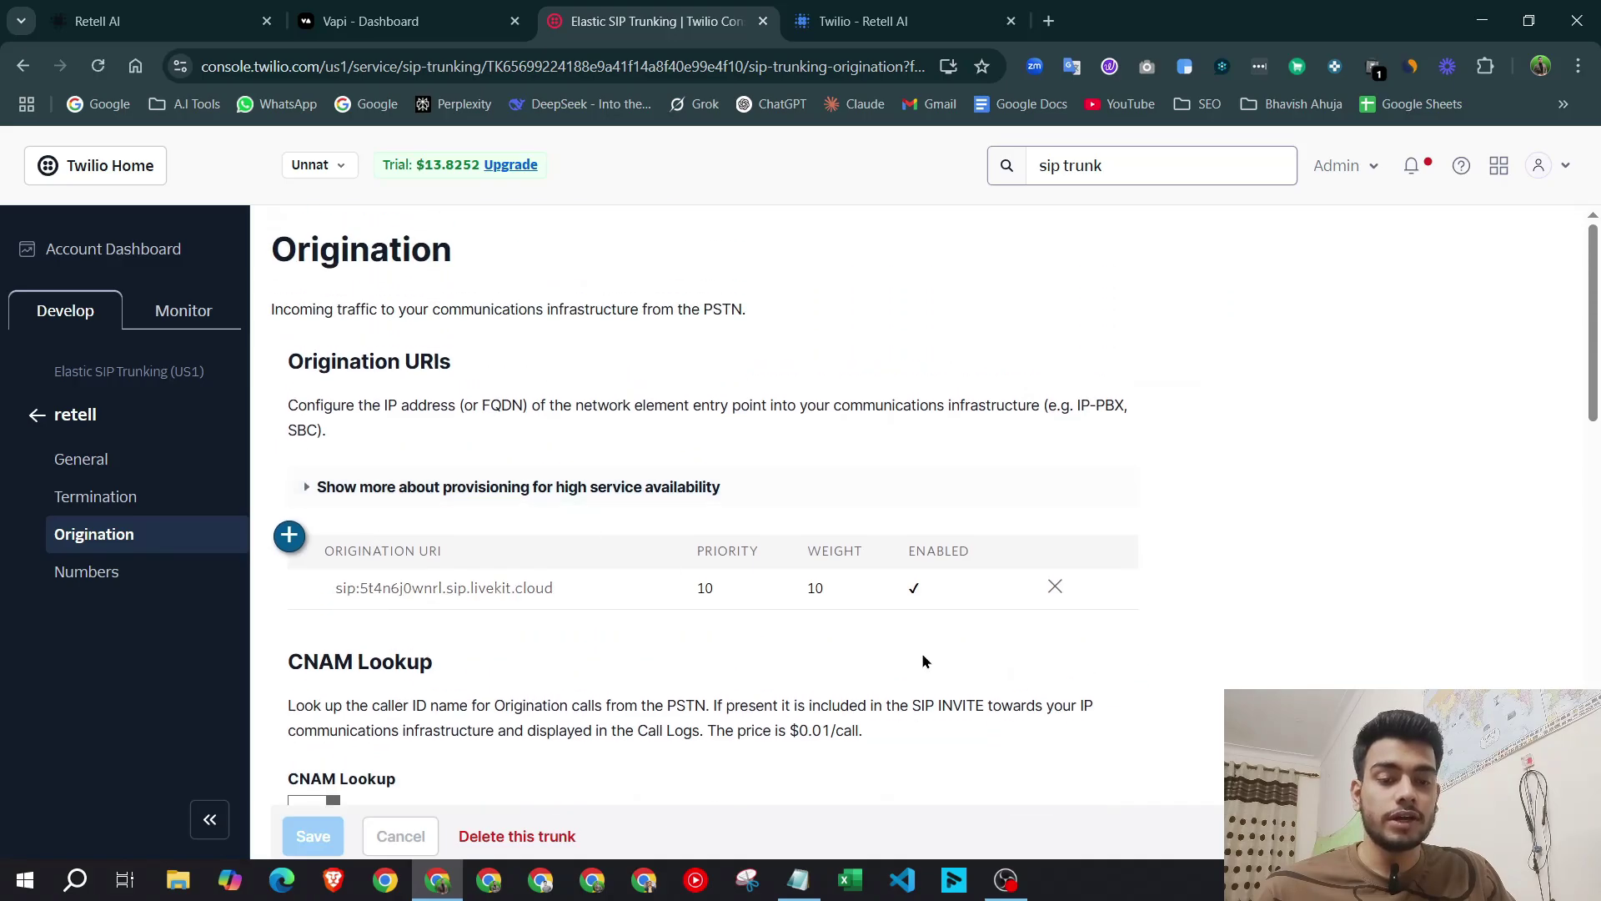
scroll(1035, 572, down, 12)
scroll(570, 630, up, 2)
scroll(570, 636, down, 6)
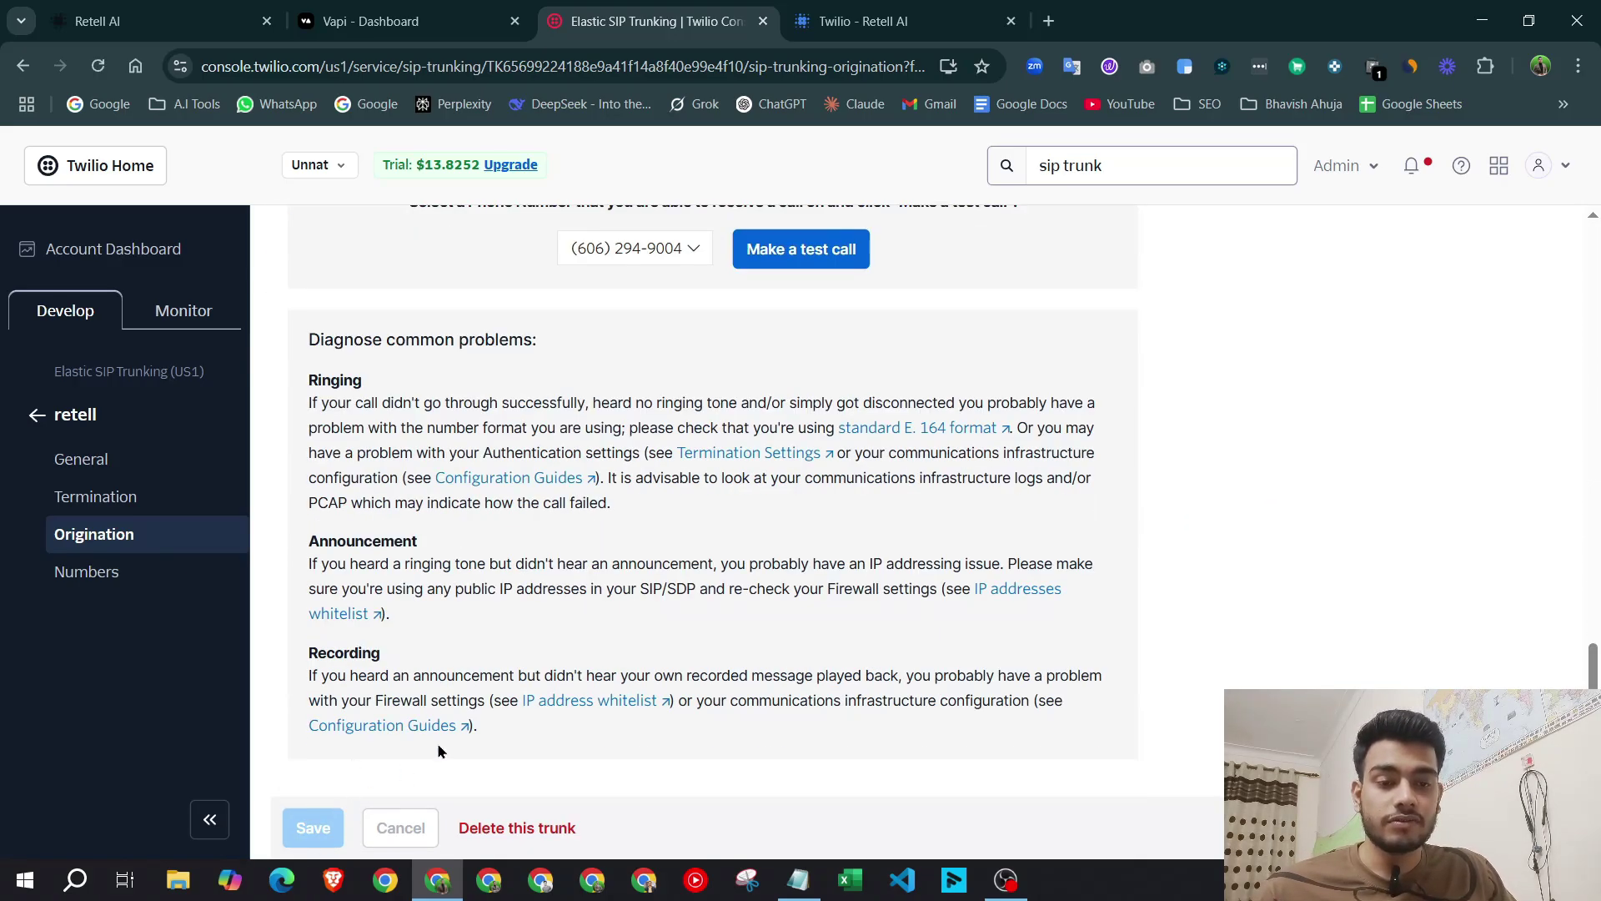
On the trunk's Numbers page, confirm Add an Existing Number offers no numbers, then close it.
click(133, 573)
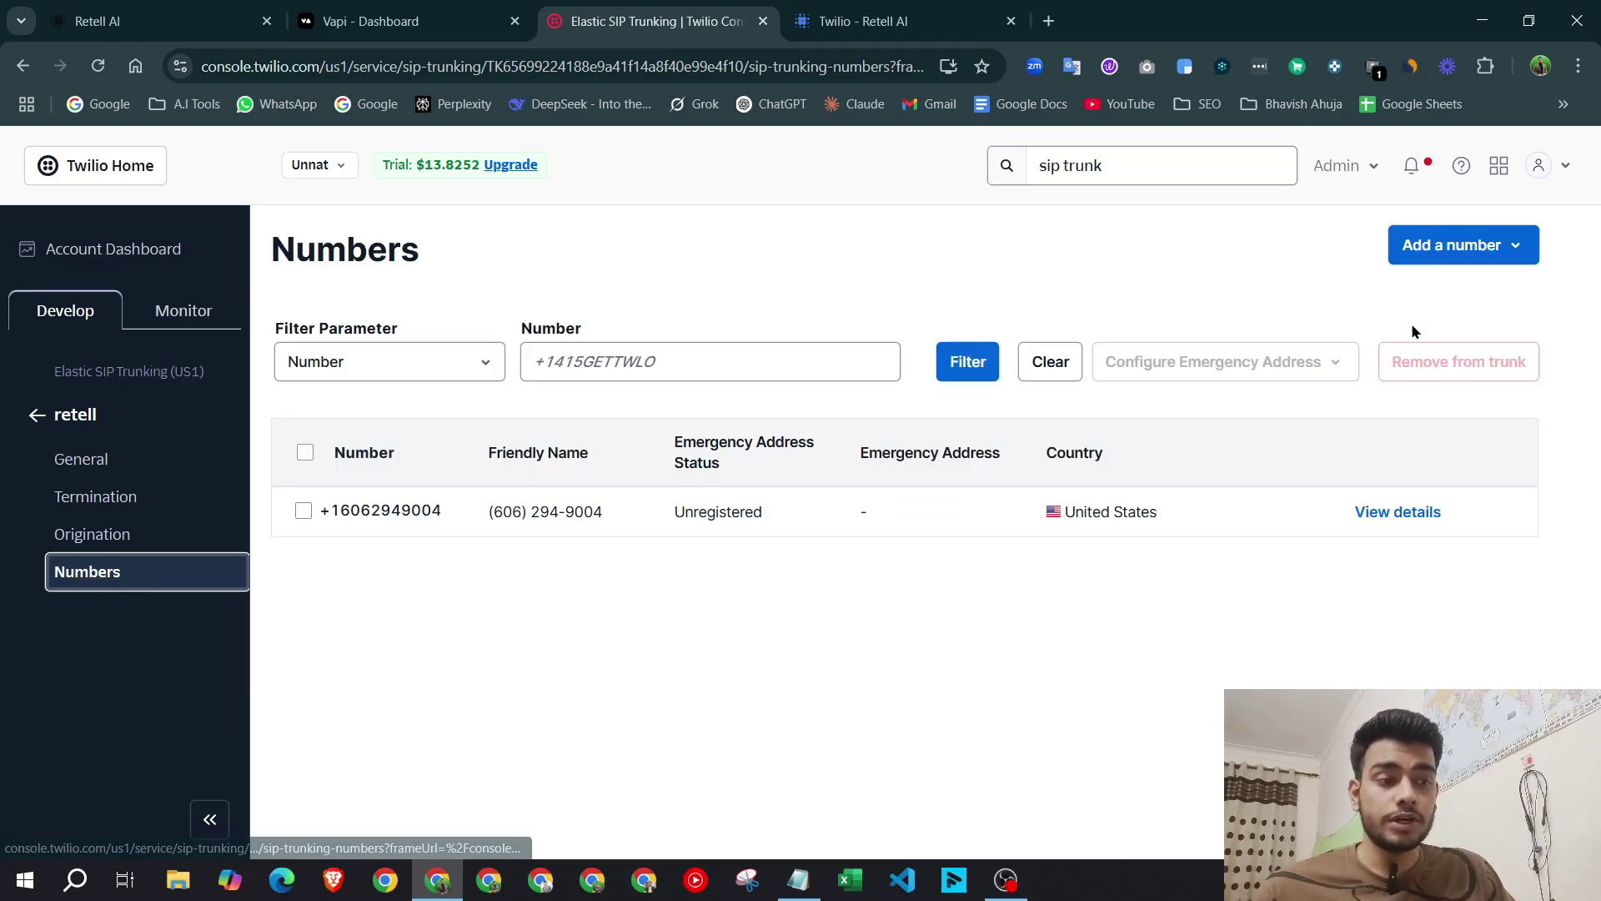
click(1445, 266)
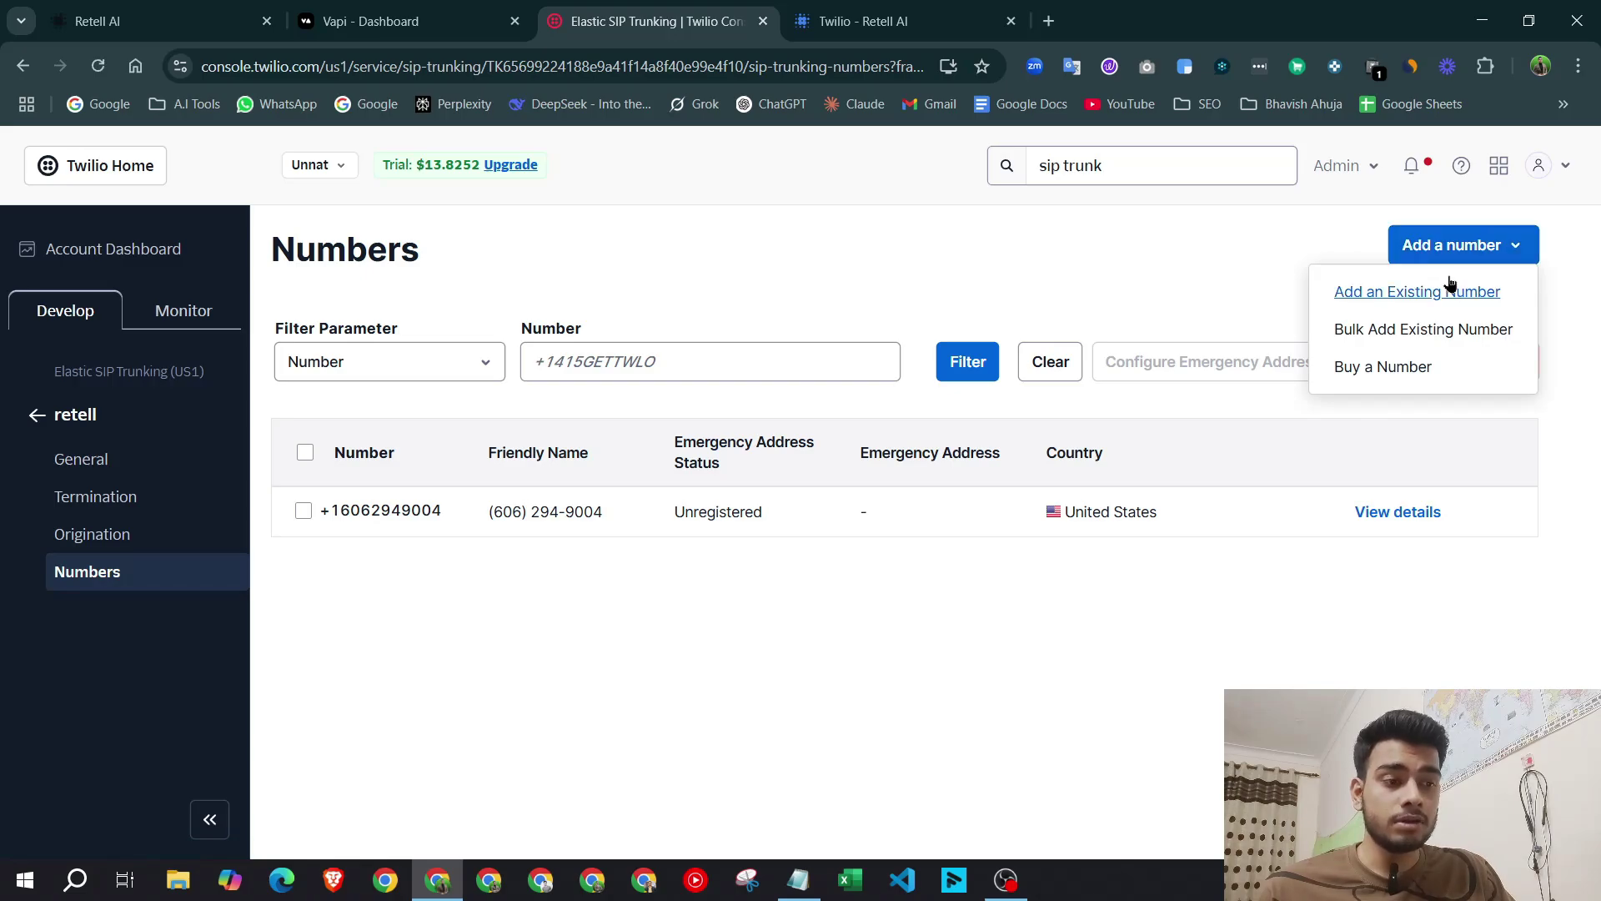
click(1447, 298)
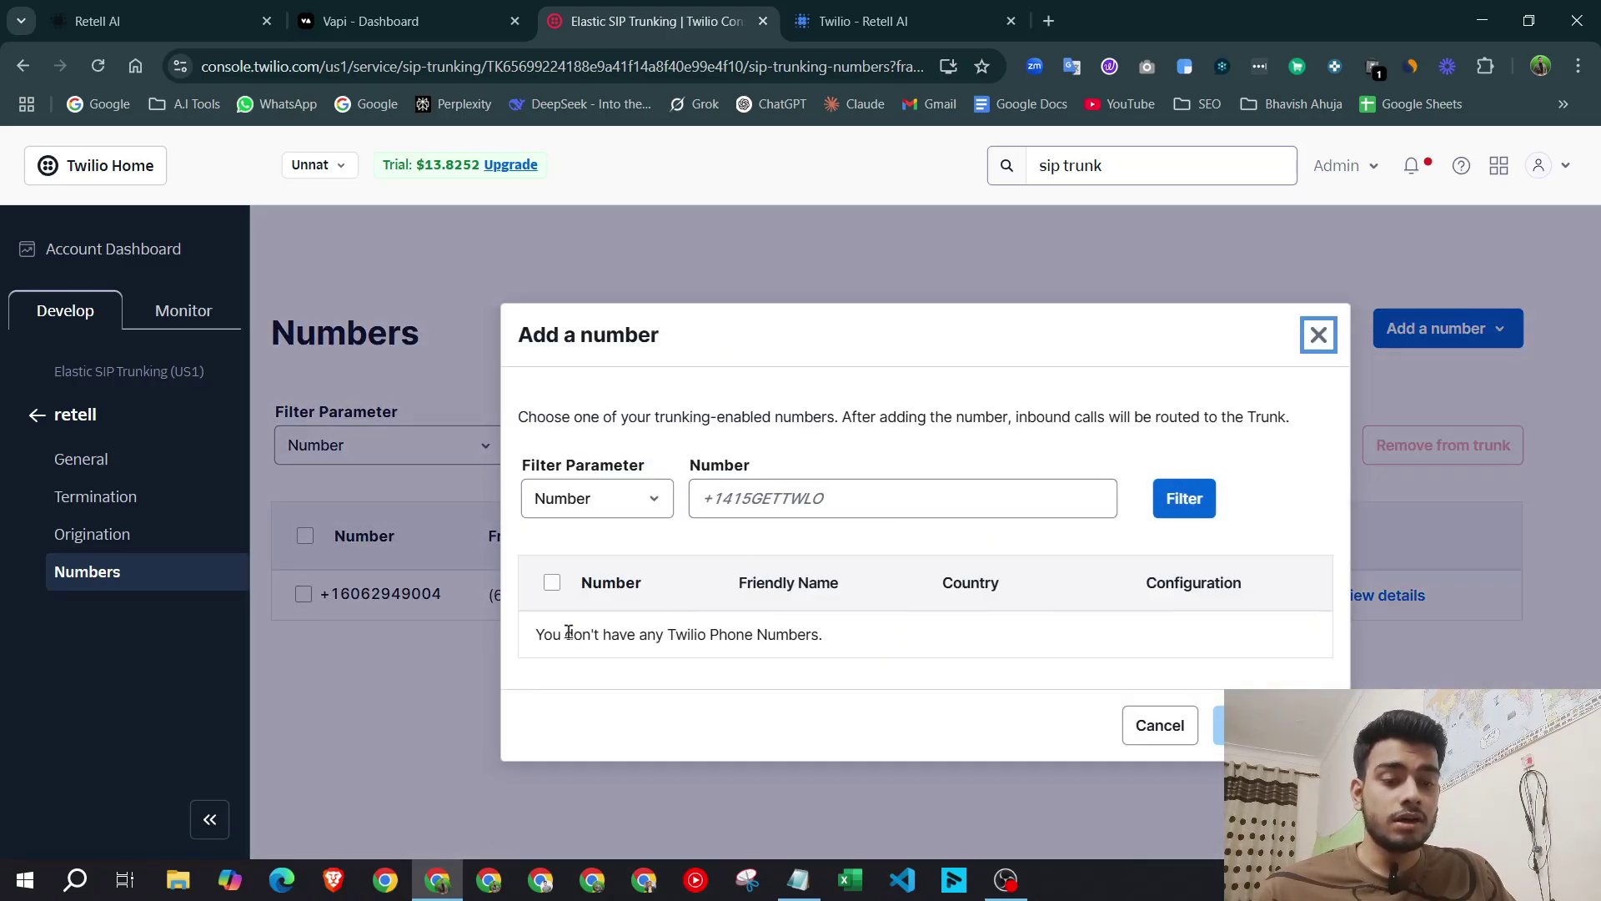
drag(527, 635, 1076, 644)
click(1182, 644)
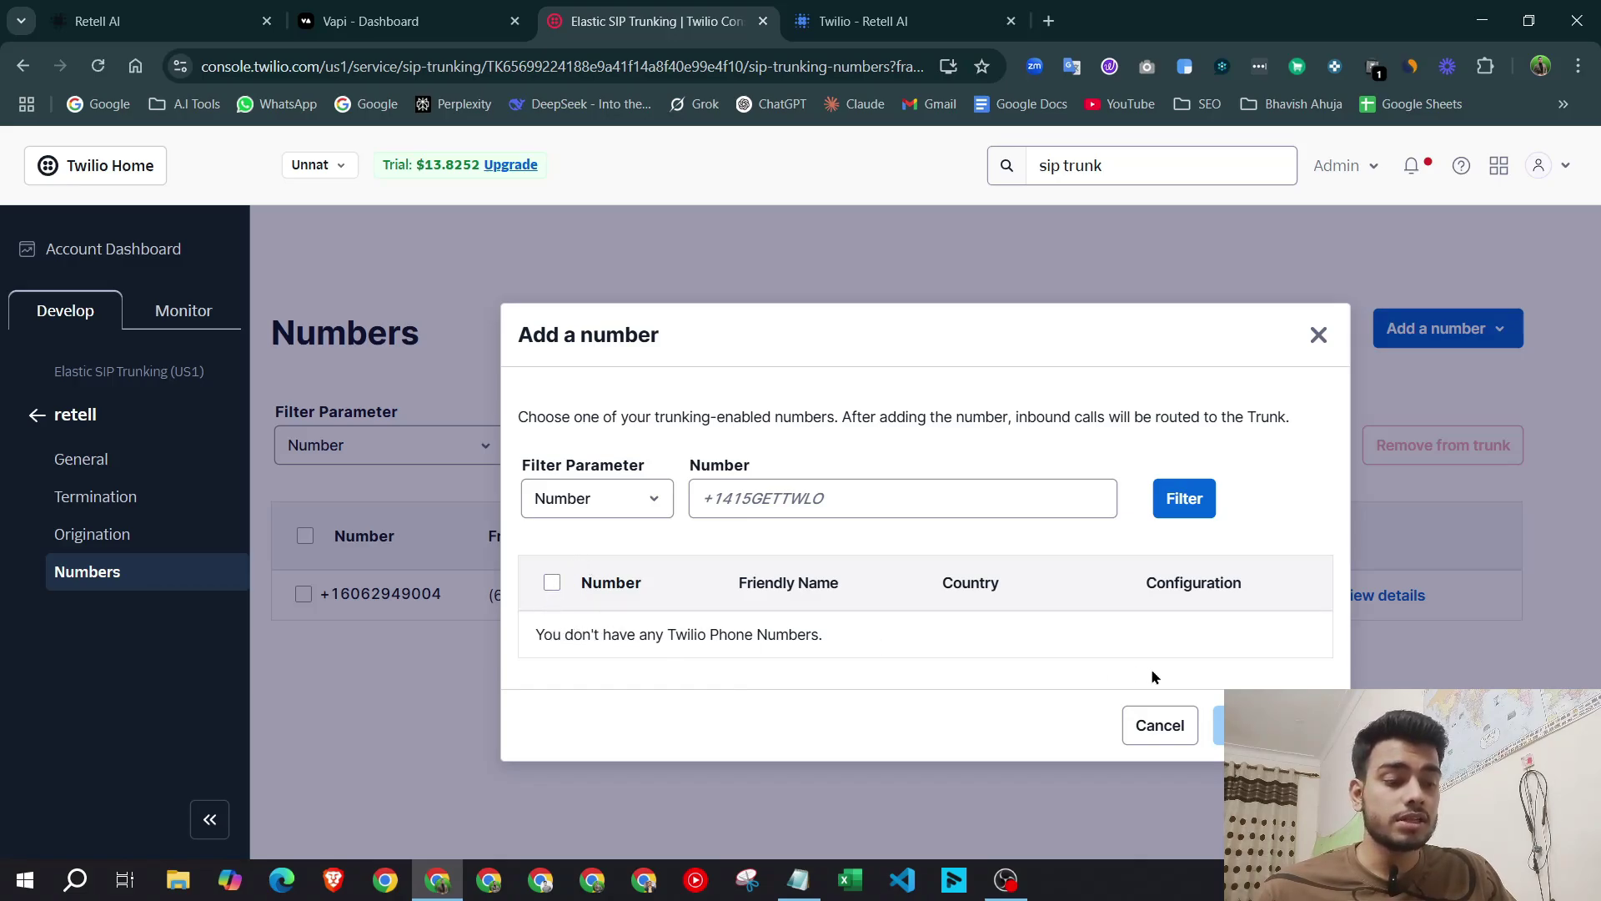
click(1318, 334)
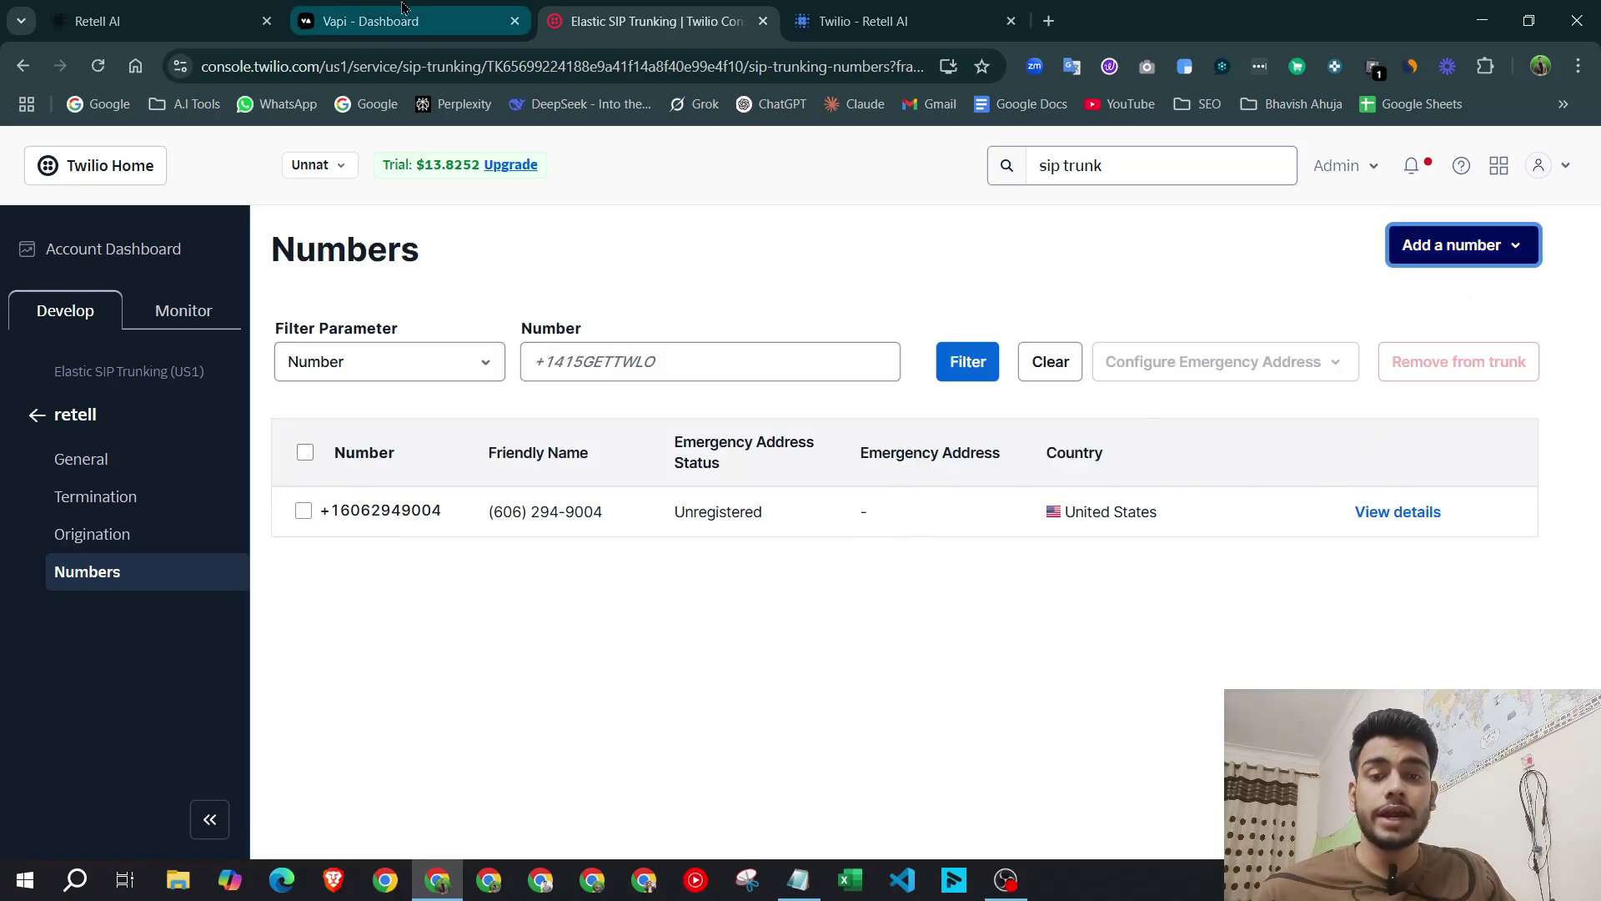
mouse_move(245, 8)
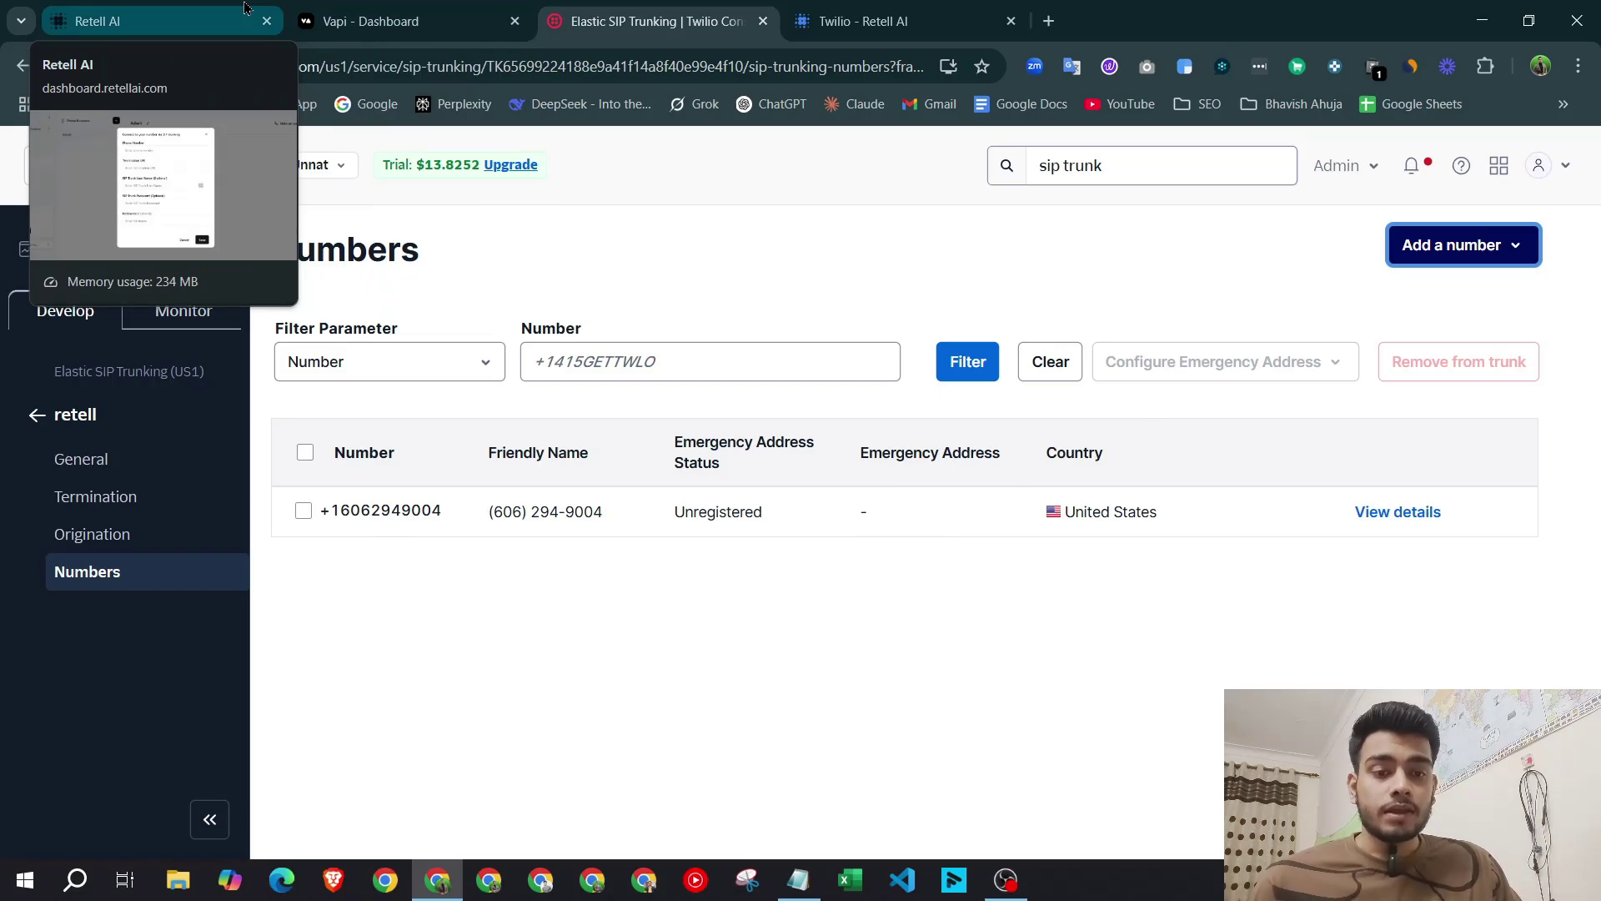
click(244, 7)
click(725, 319)
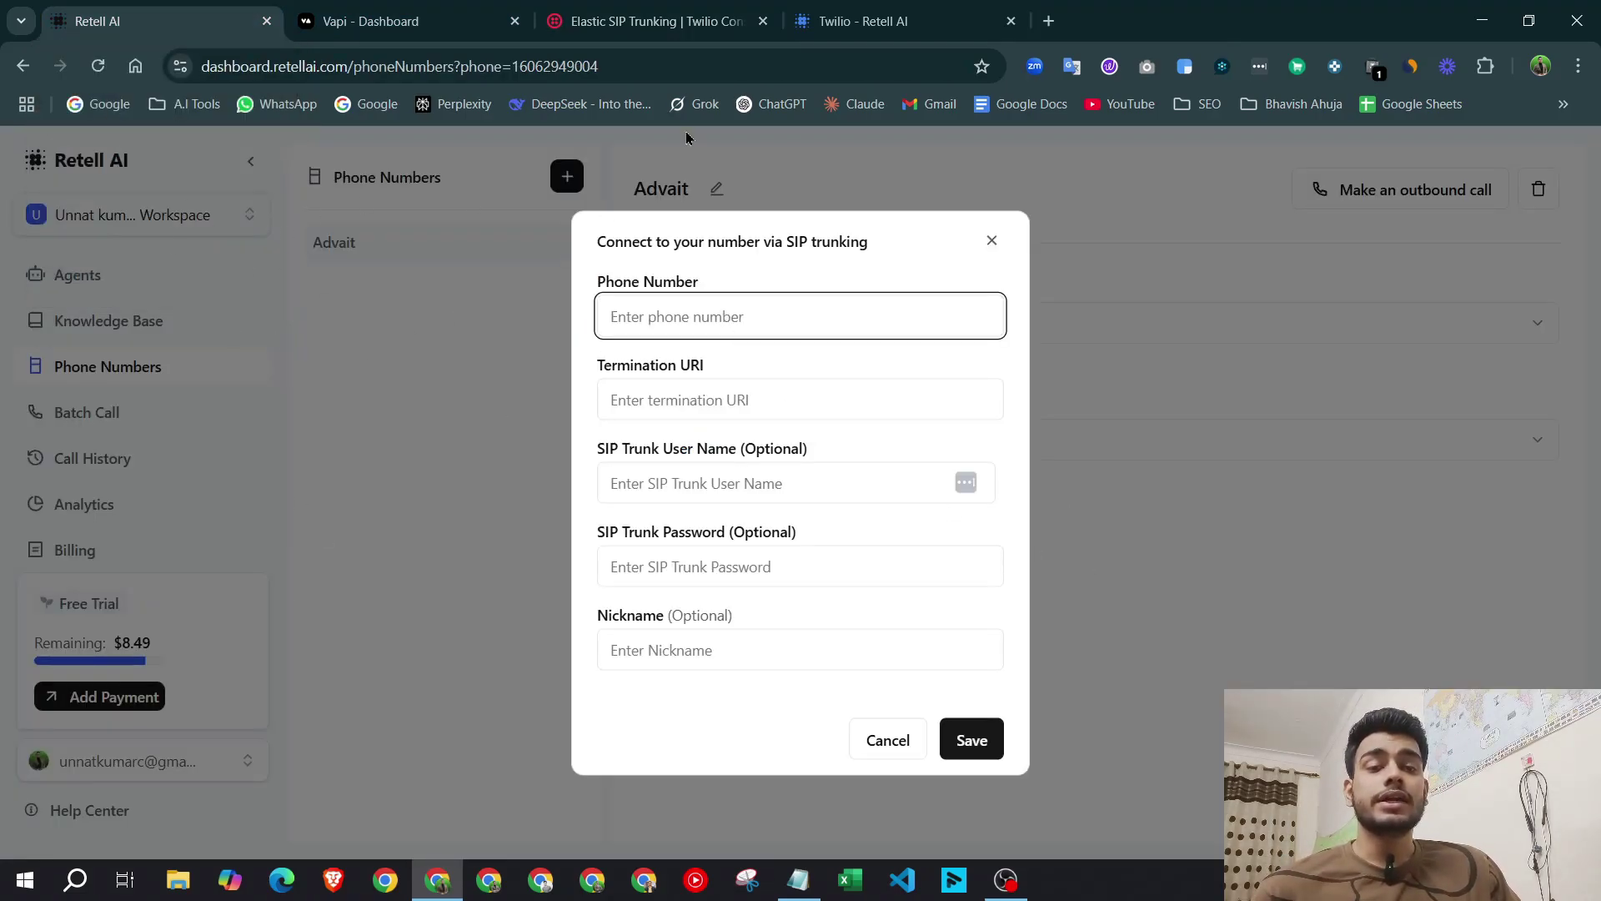
click(649, 7)
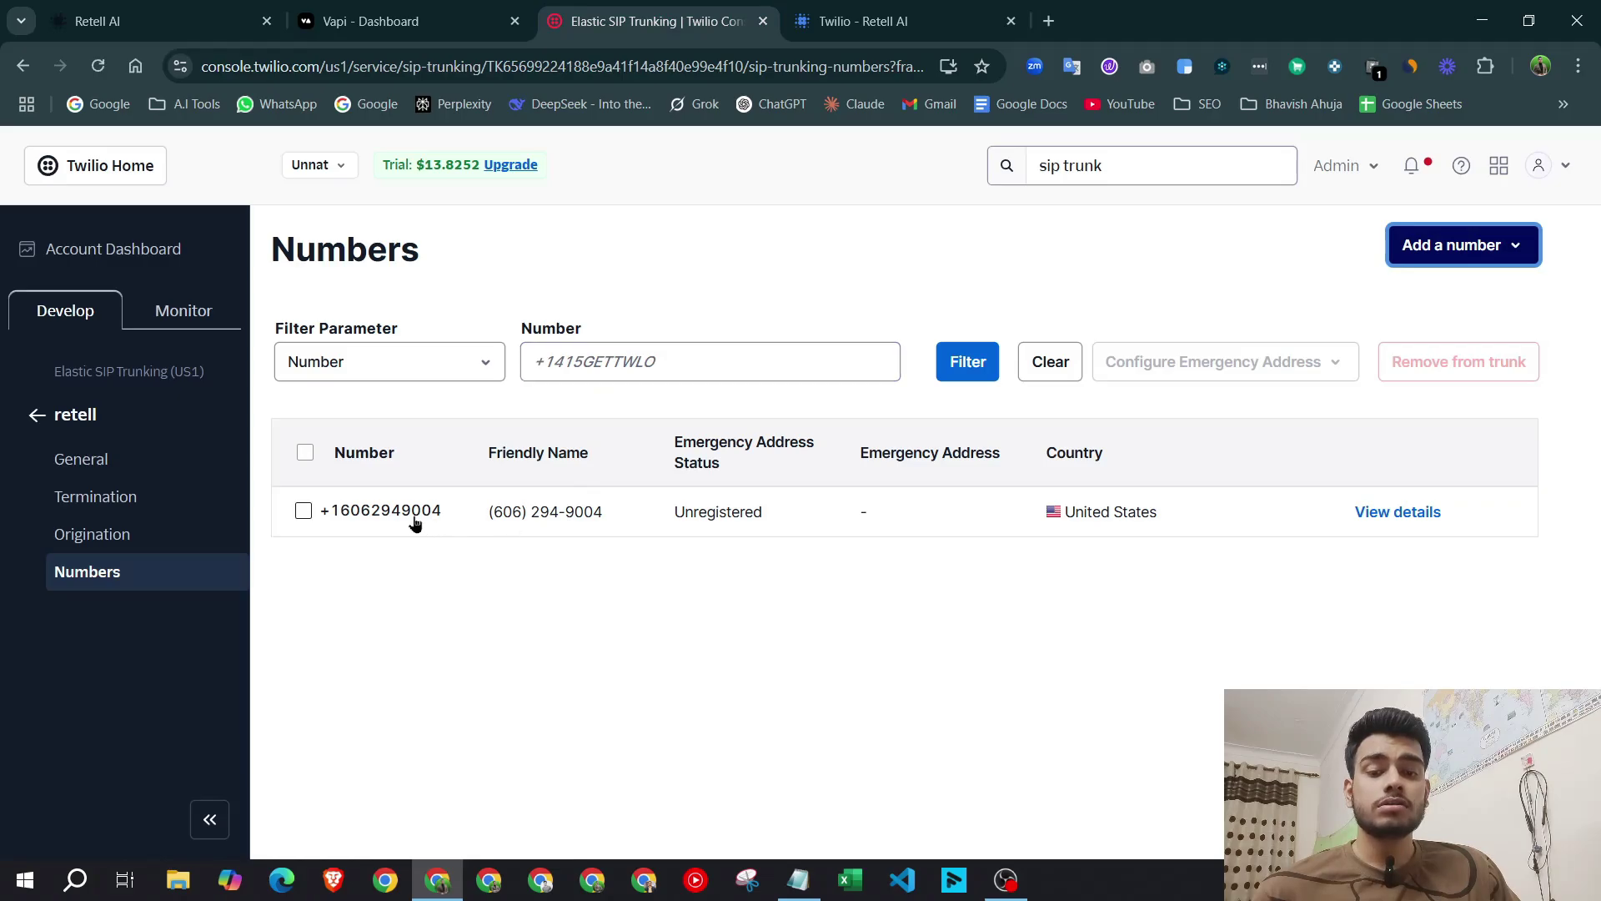
drag(446, 517, 319, 511)
key(ctrl+c)
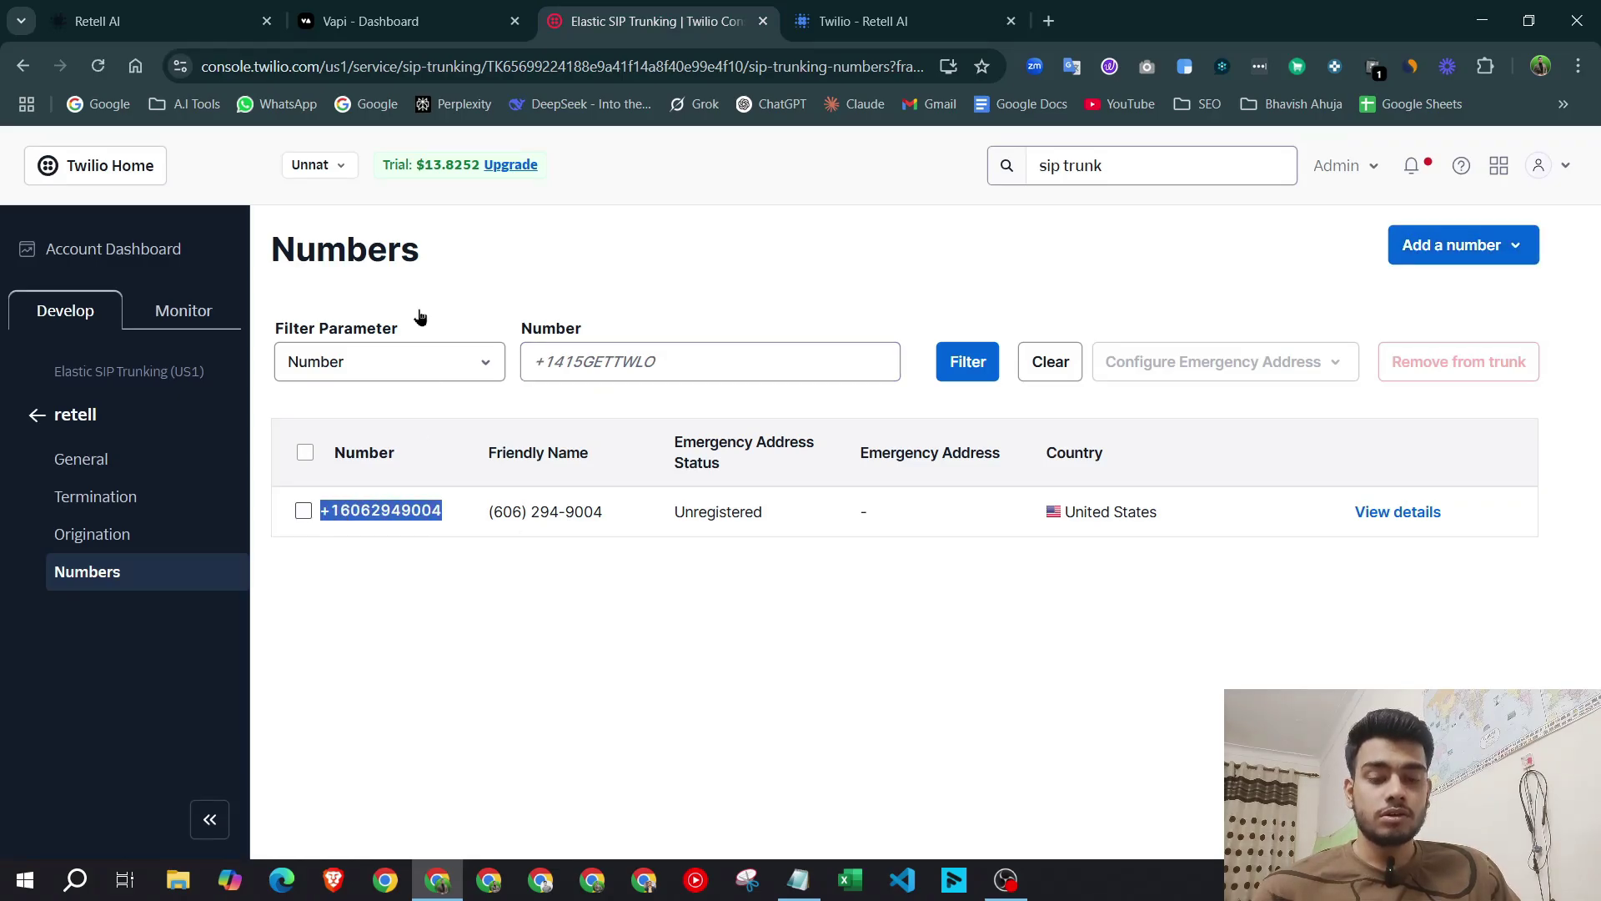
click(283, 10)
key(ctrl+v)
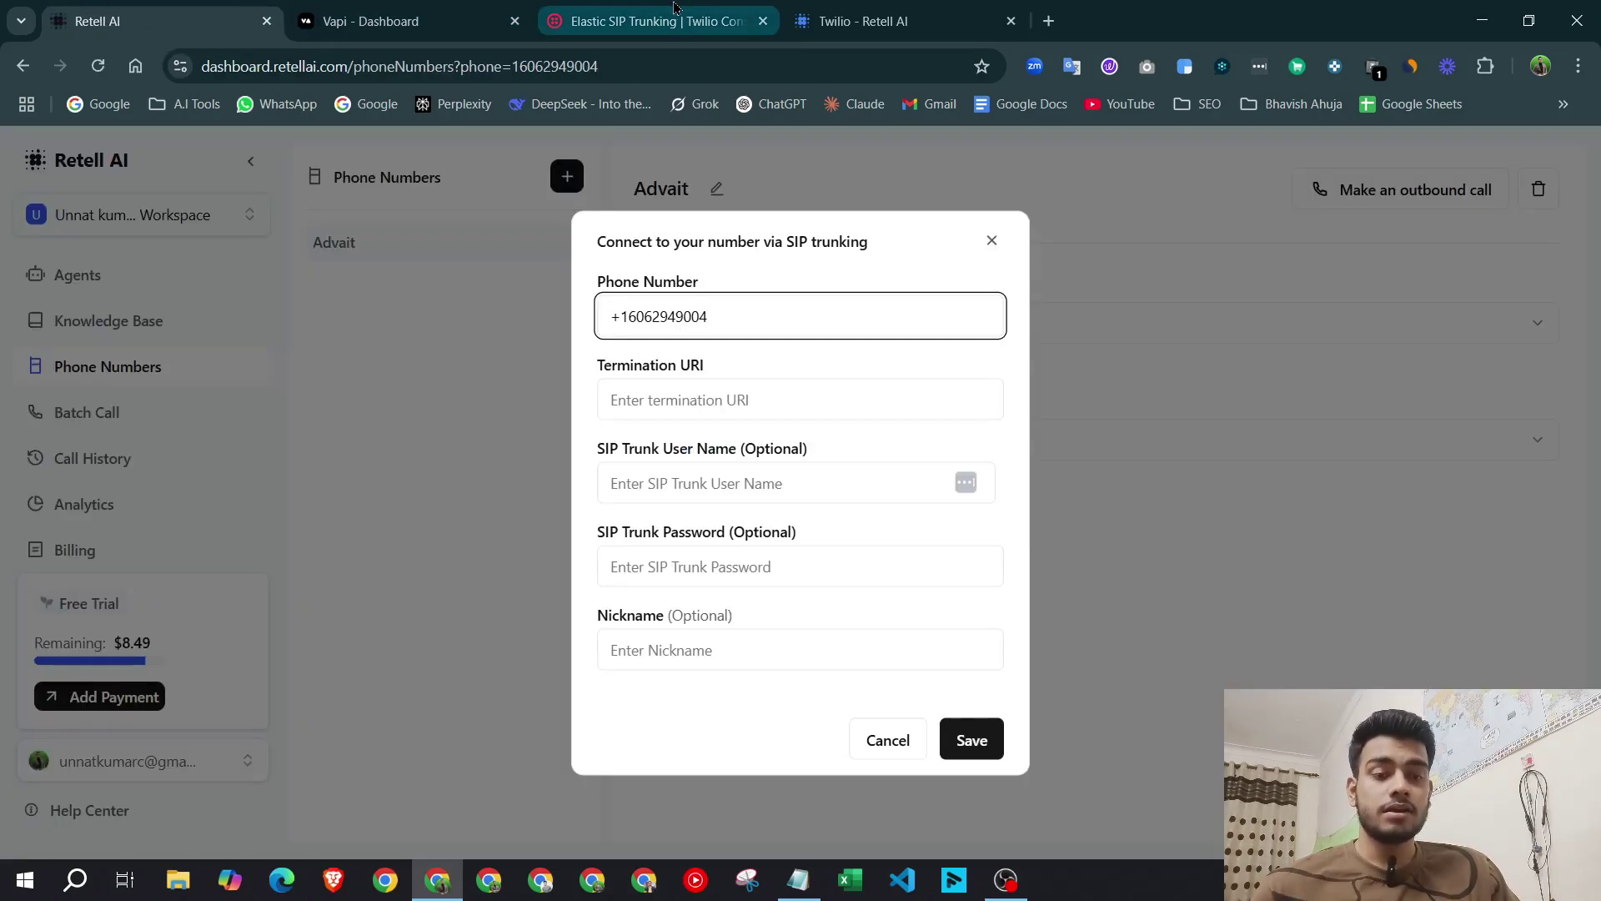
Copy retell-advait.pstn.twilio.com from Twilio's Termination settings into Retell's termination URI field.
click(659, 21)
click(118, 498)
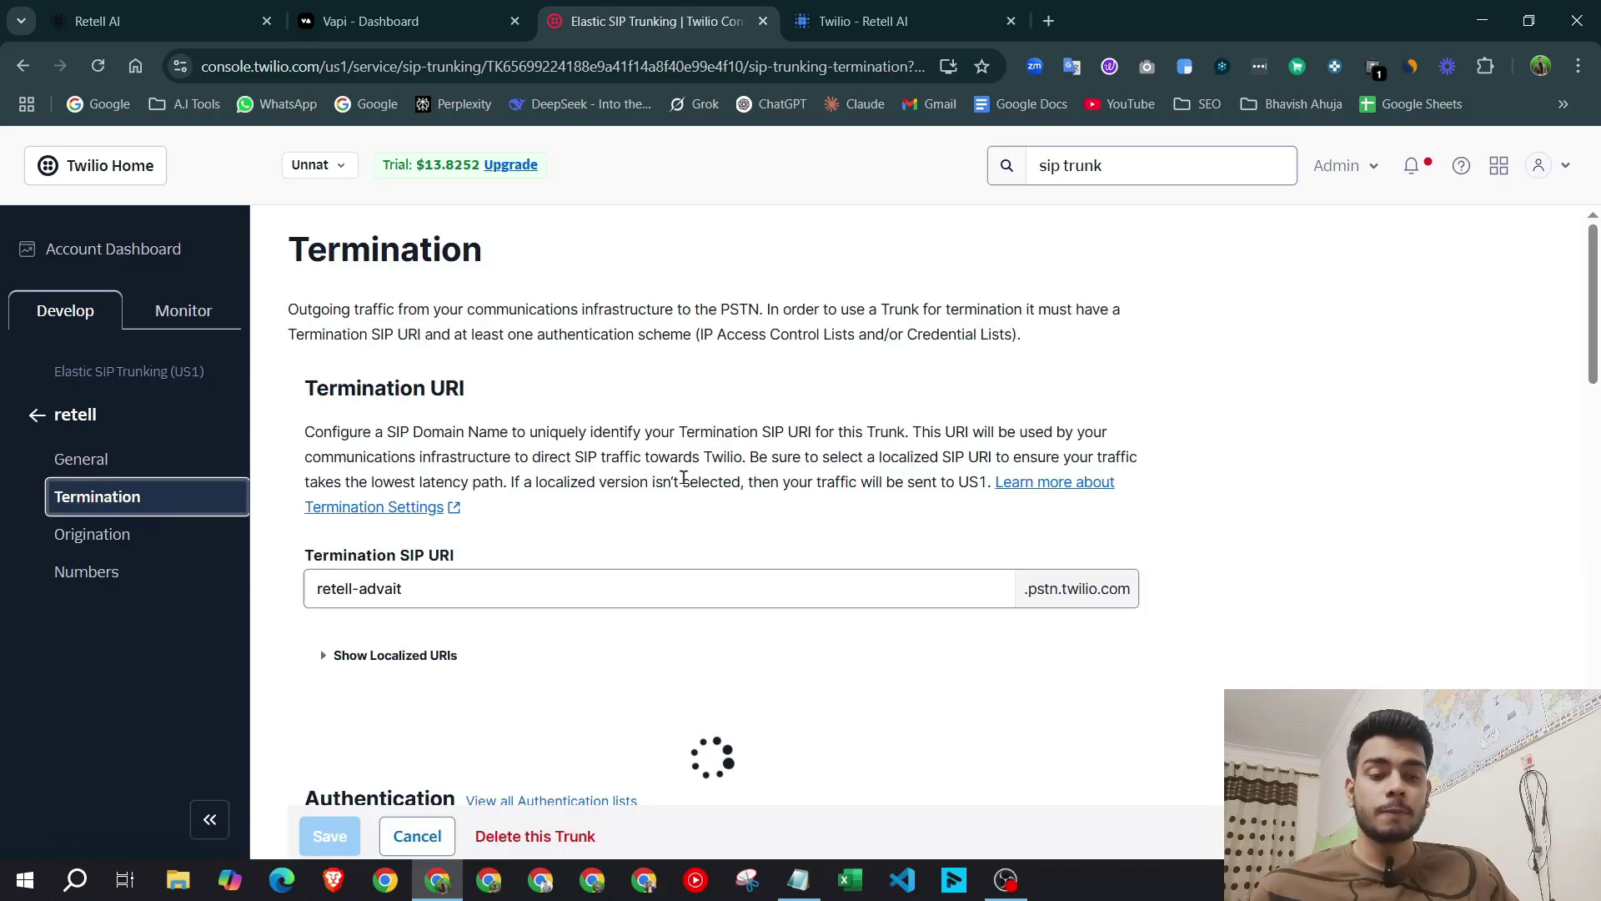
drag(488, 606, 311, 589)
key(ctrl+c)
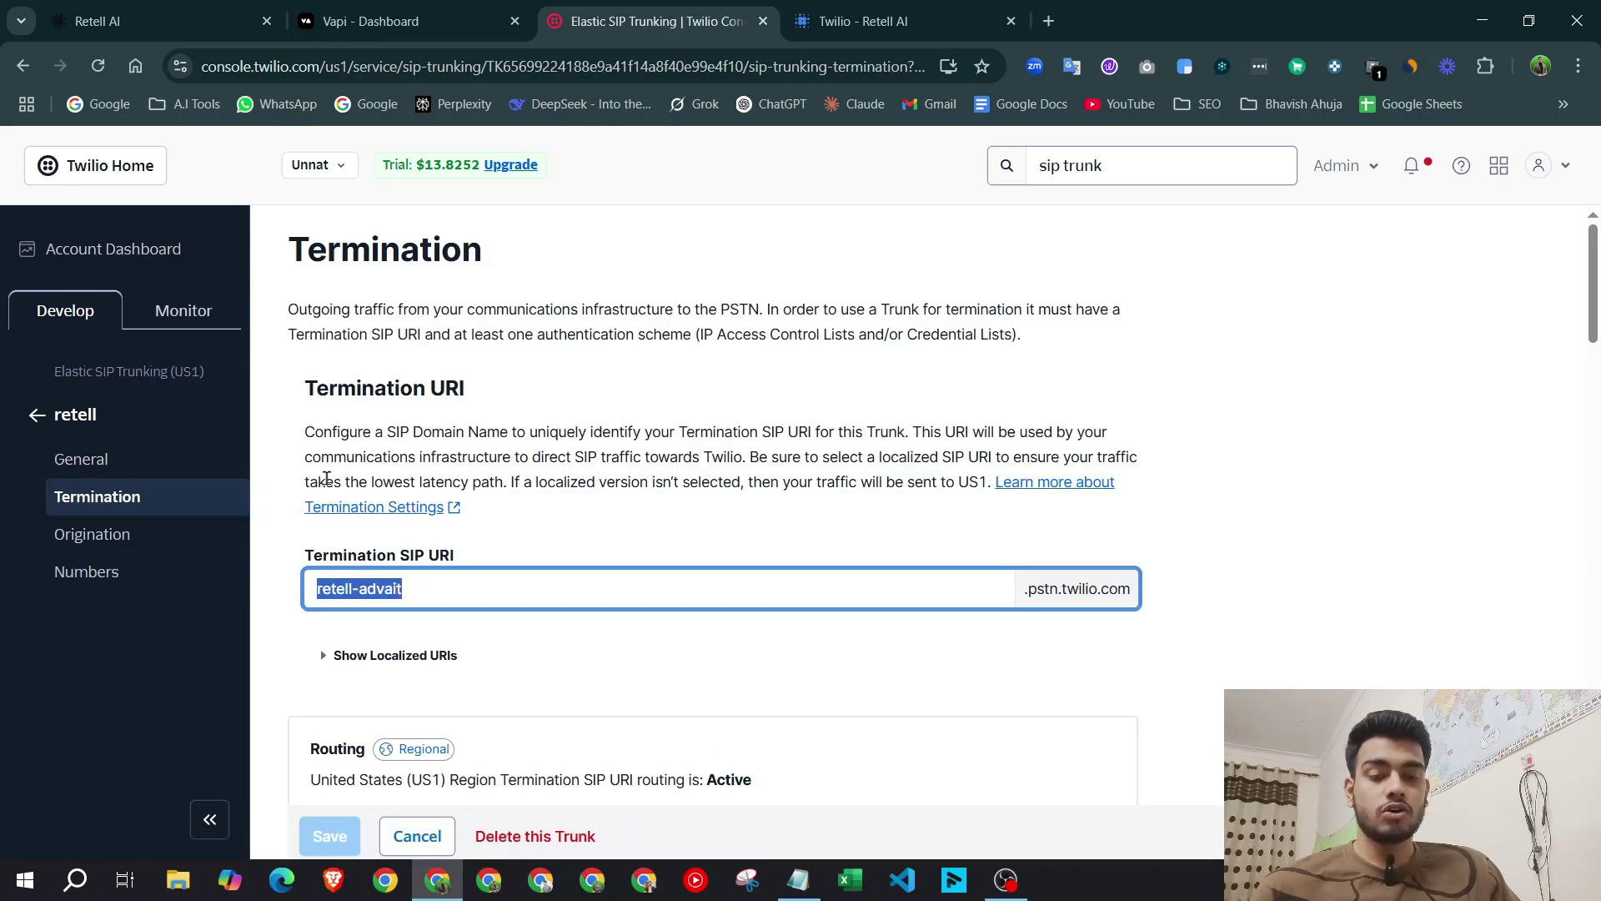
click(221, 9)
click(731, 399)
key(ctrl+v)
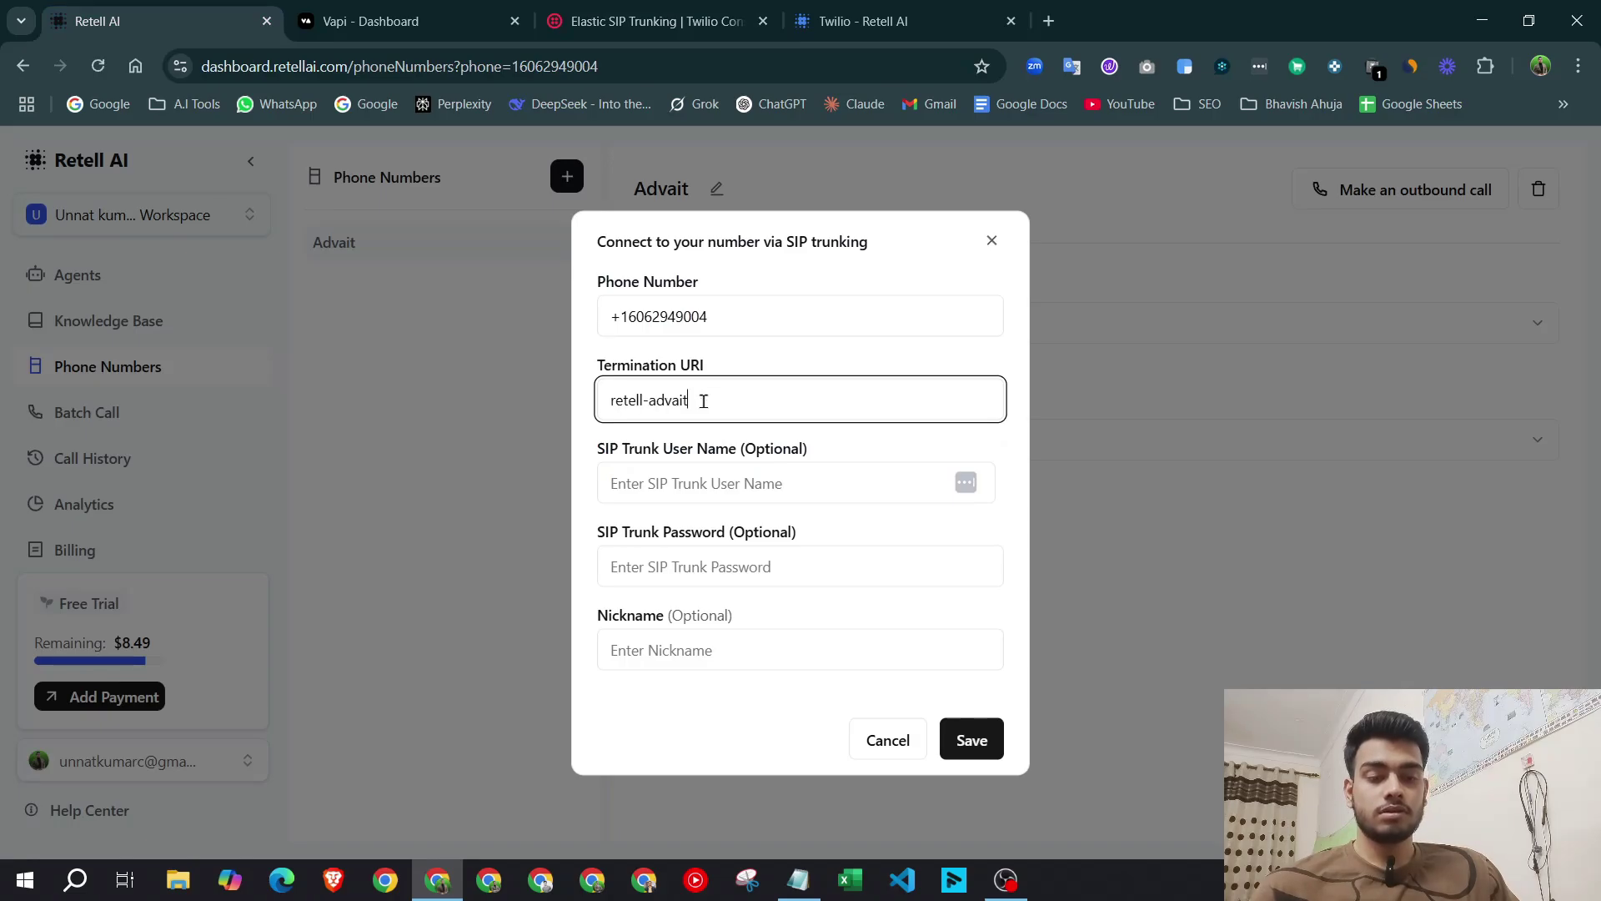
key(ctrl+Tab)
key(ctrl+Tab)
drag(1022, 602, 1127, 608)
click(224, 10)
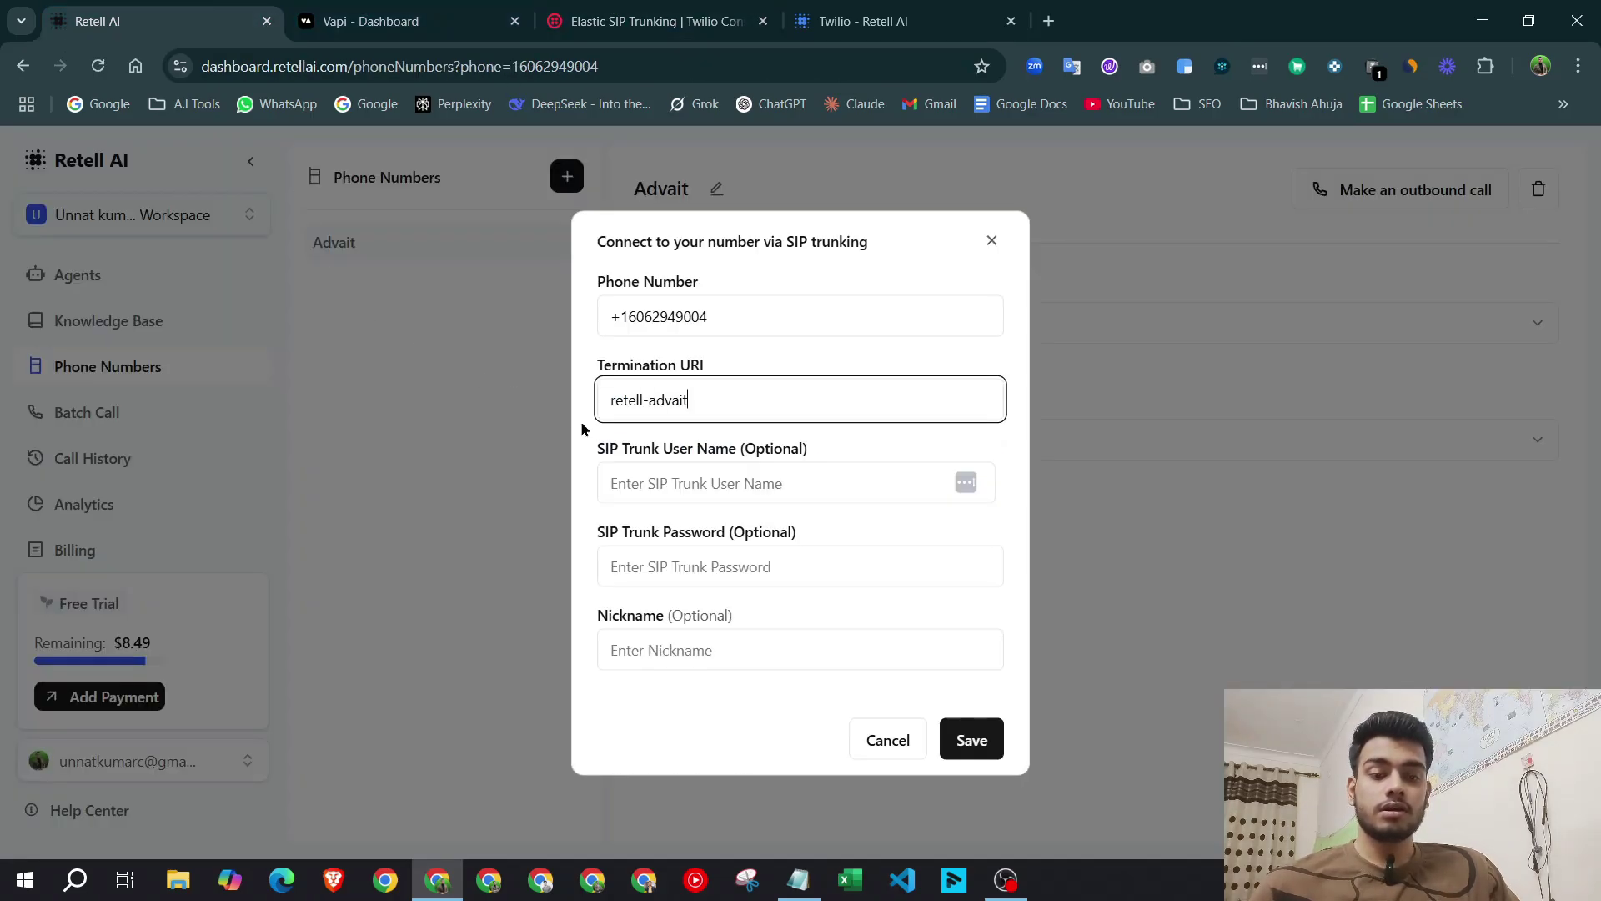
key(ctrl+v)
Move to the SIP trunk username field, then go to the Twilio trunk's Origination settings.
click(827, 478)
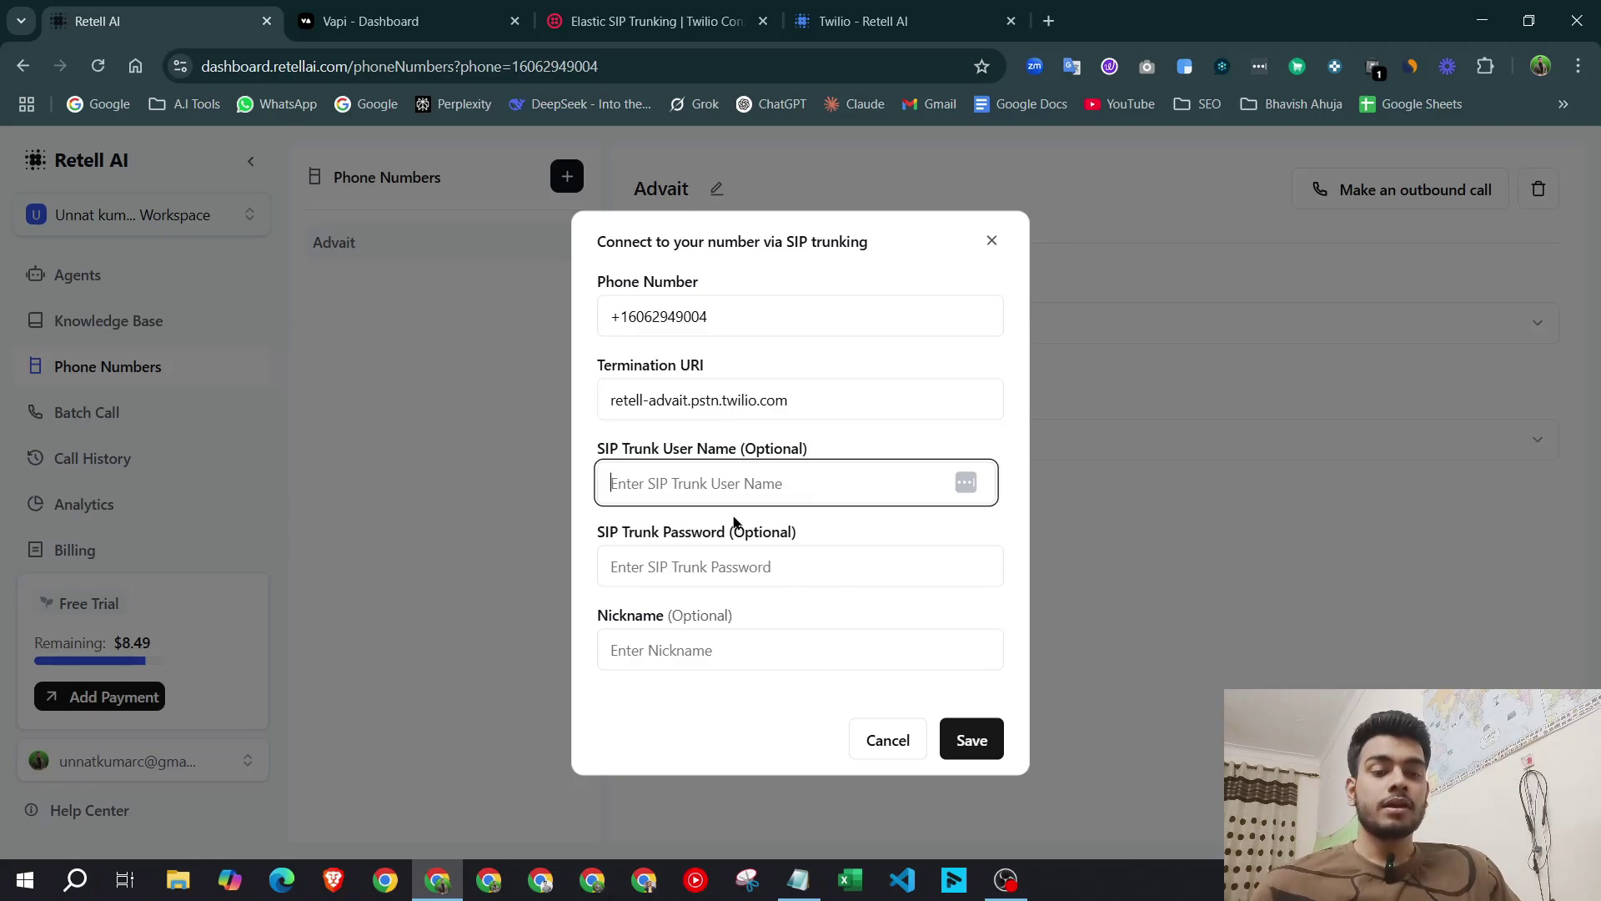
drag(599, 463, 813, 451)
click(808, 732)
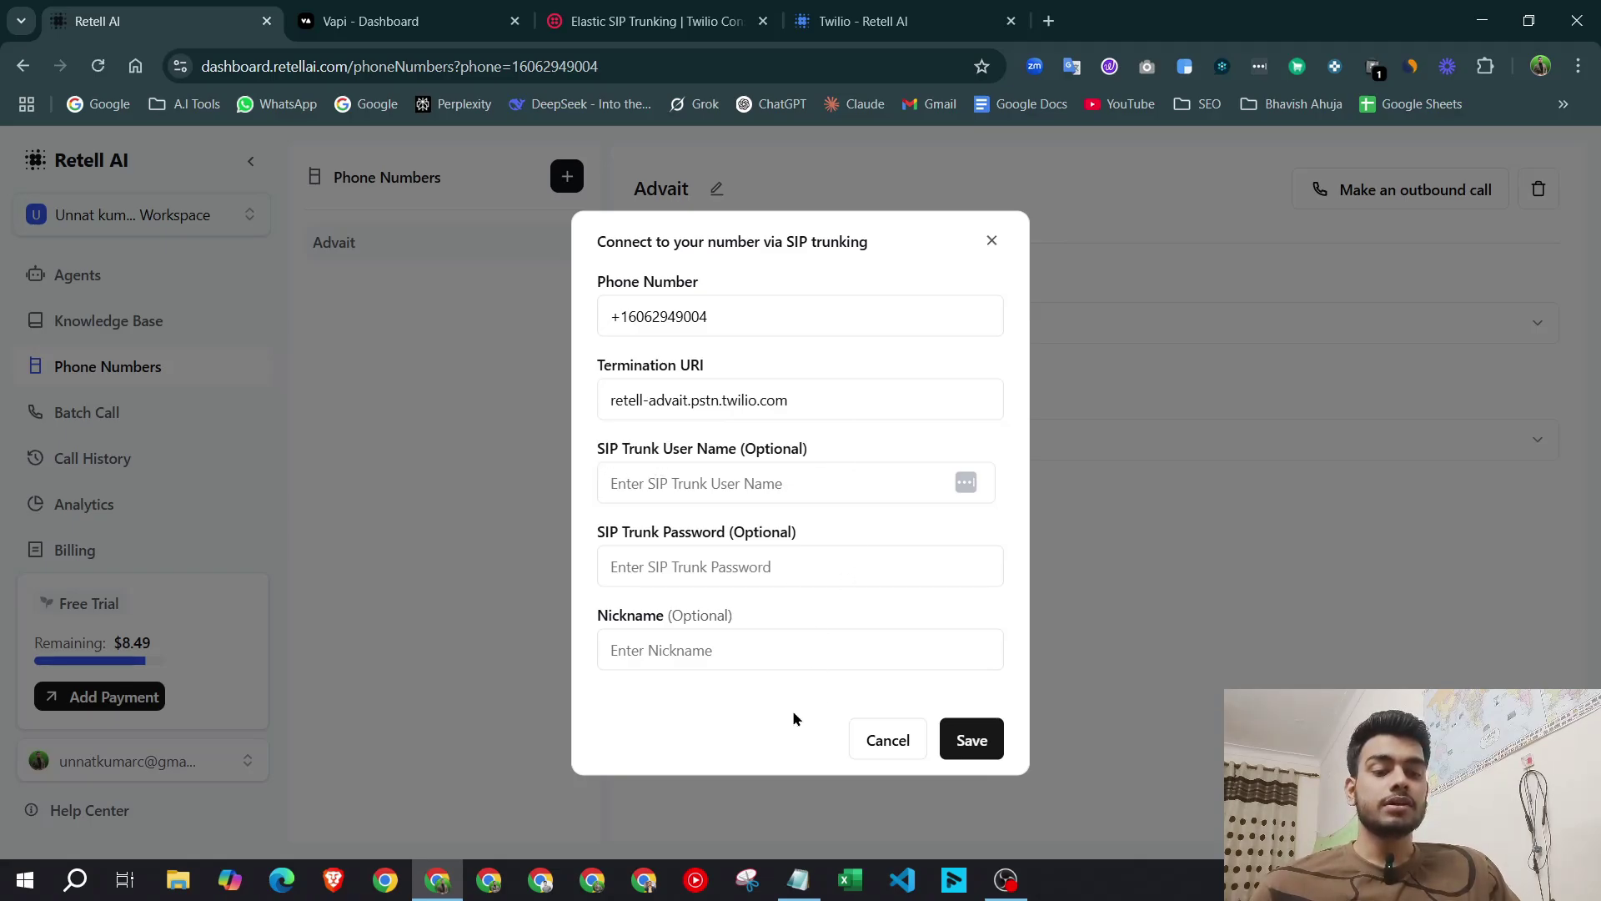
click(559, 6)
click(141, 535)
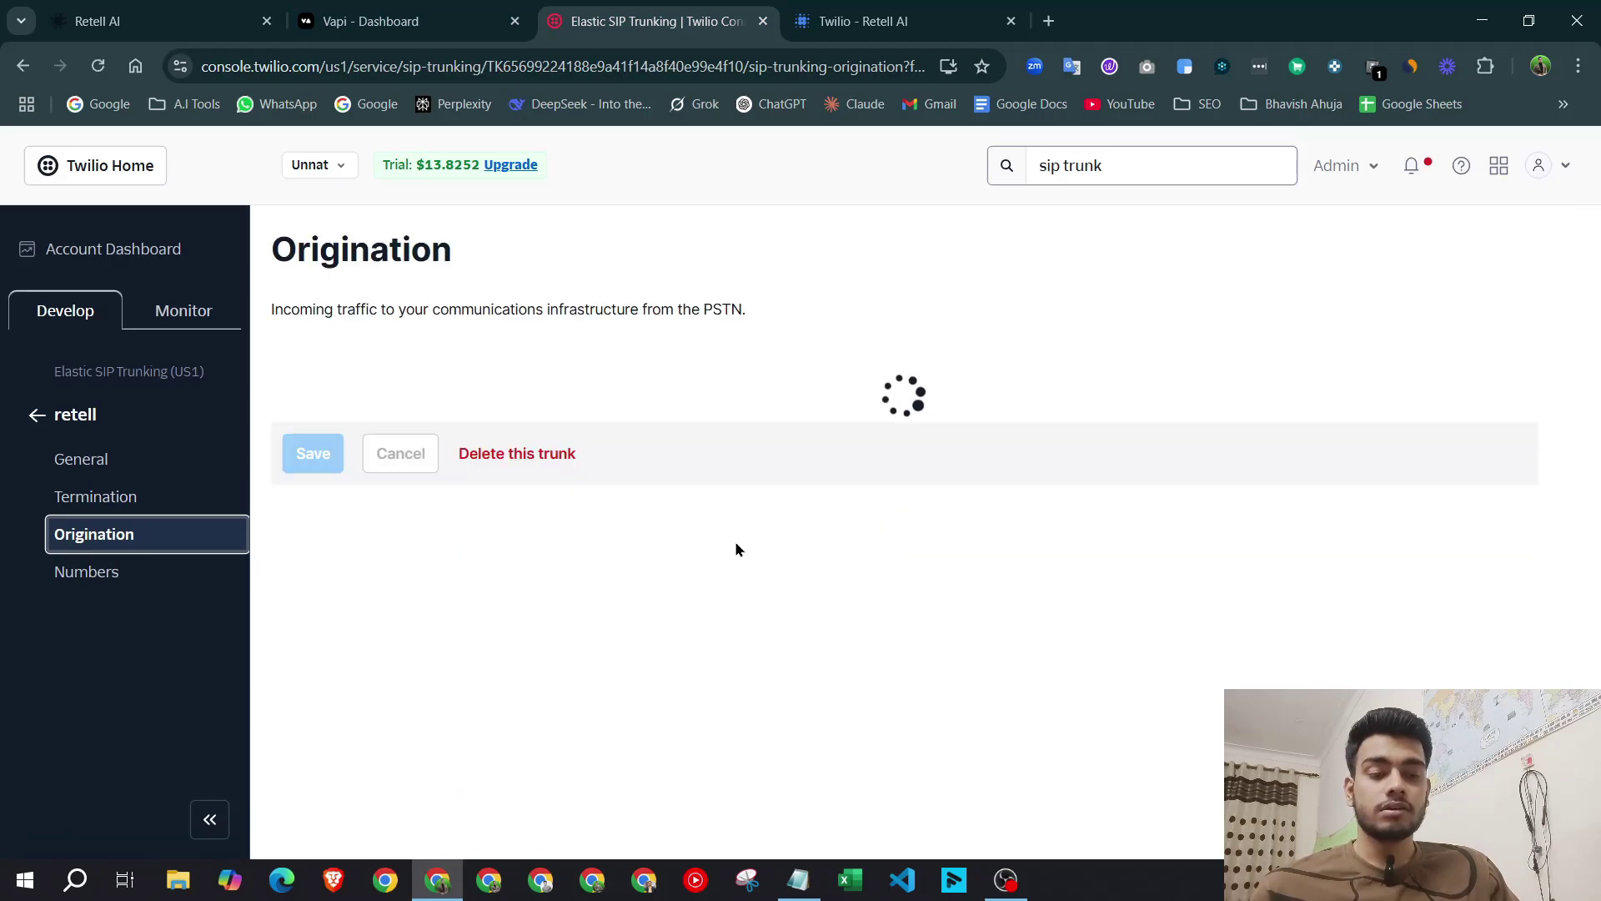
Look over the Origination settings, then return to the trunk's Termination settings.
scroll(735, 525, down, 2)
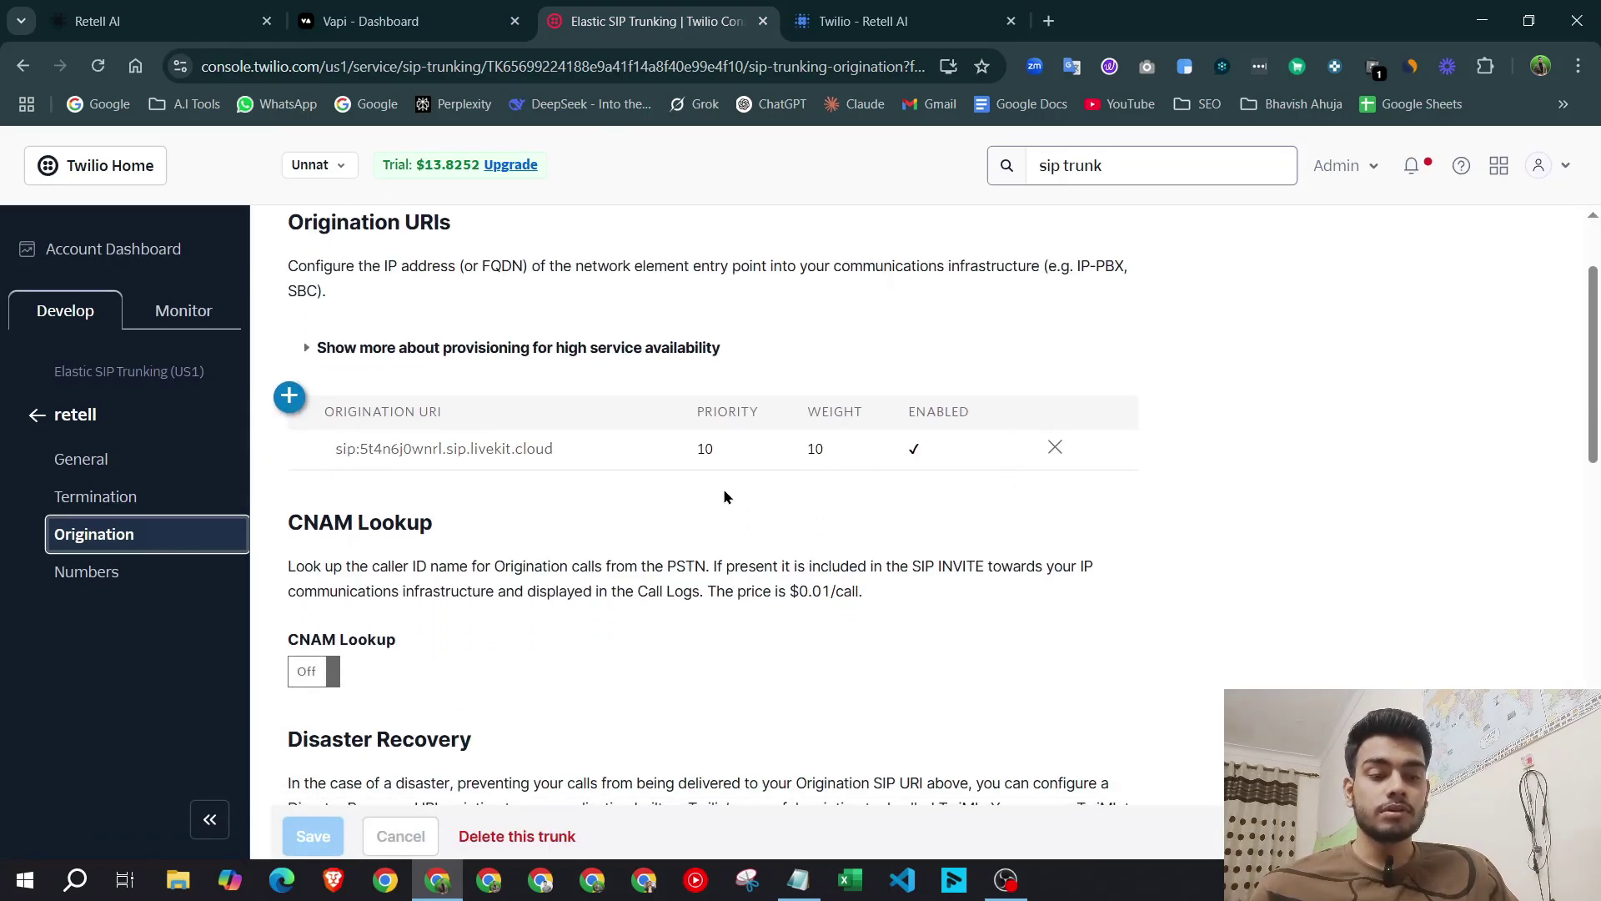
scroll(590, 572, down, 8)
scroll(590, 573, up, 10)
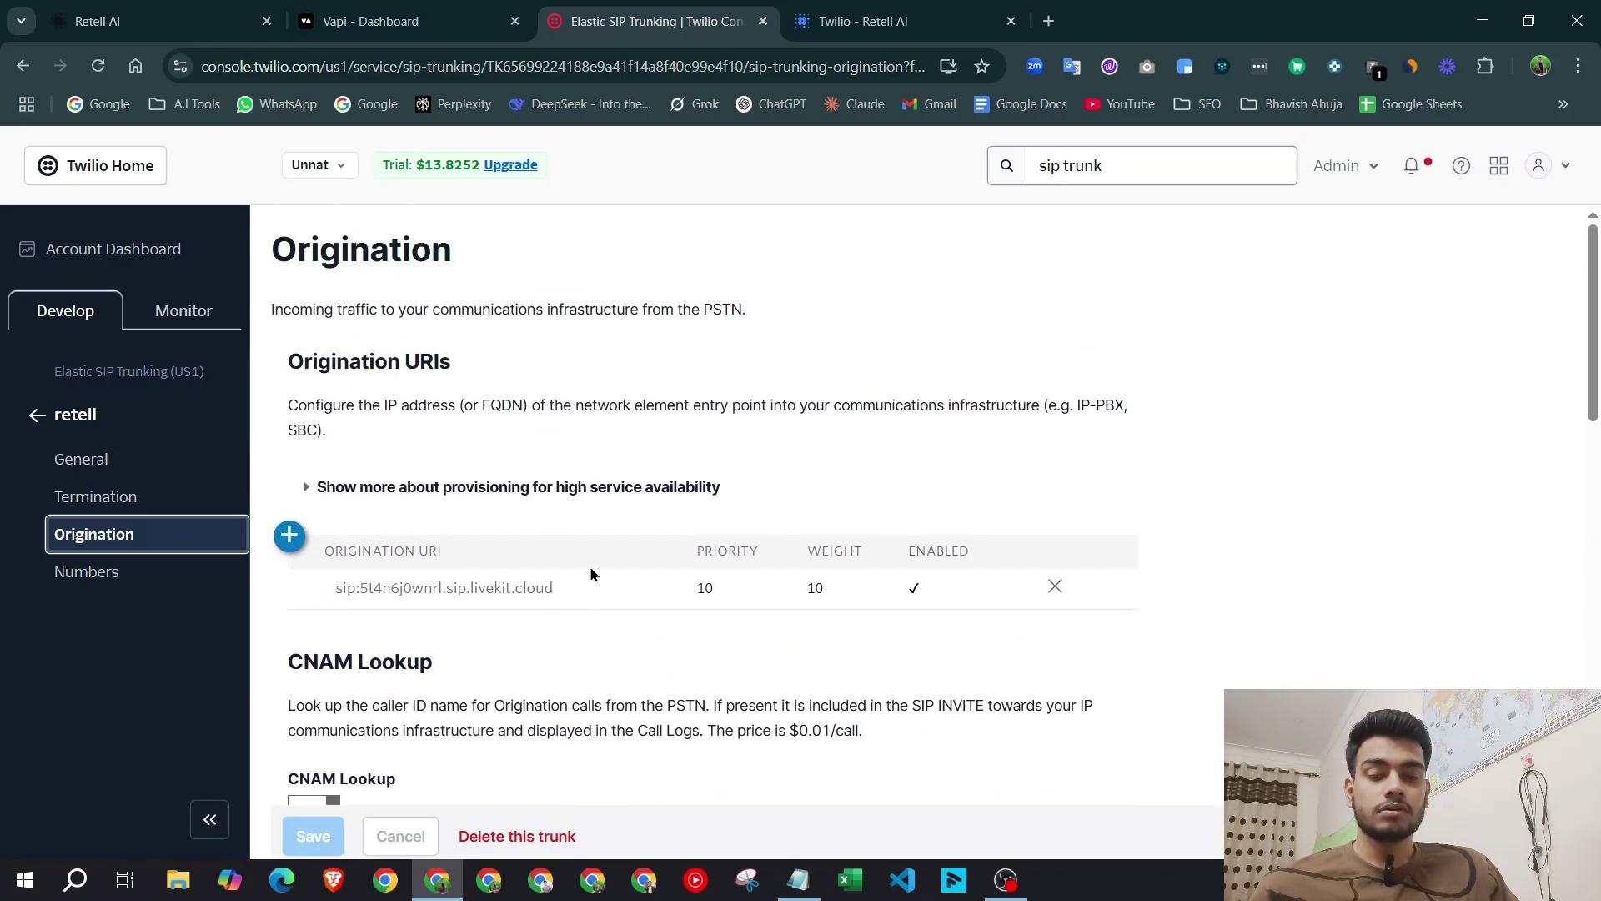
click(163, 501)
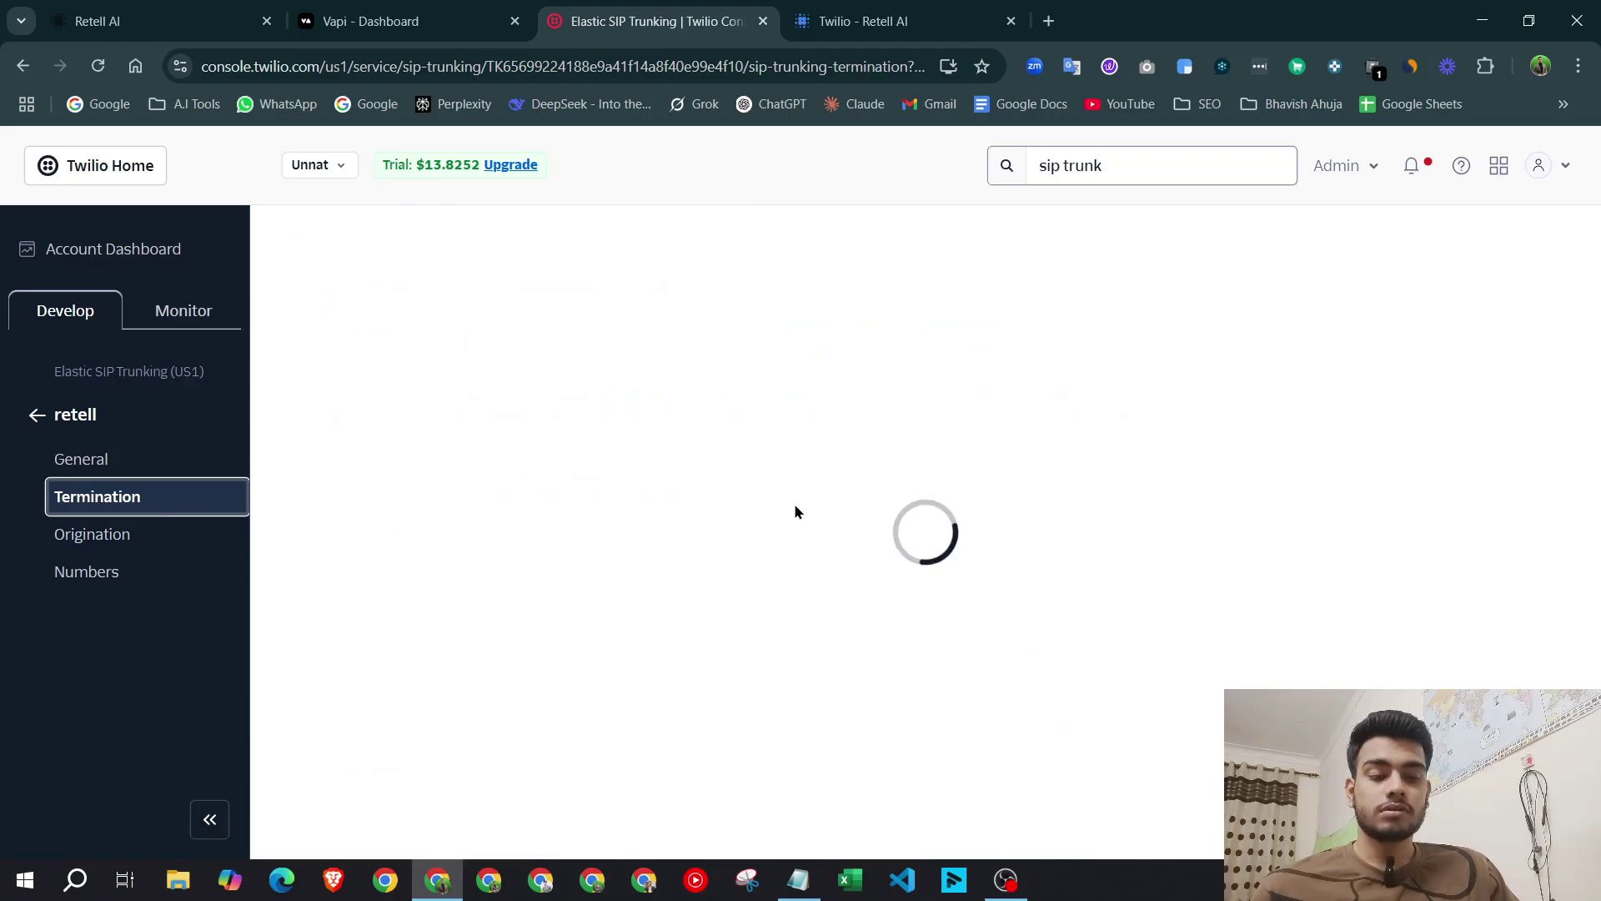
scroll(801, 505, down, 5)
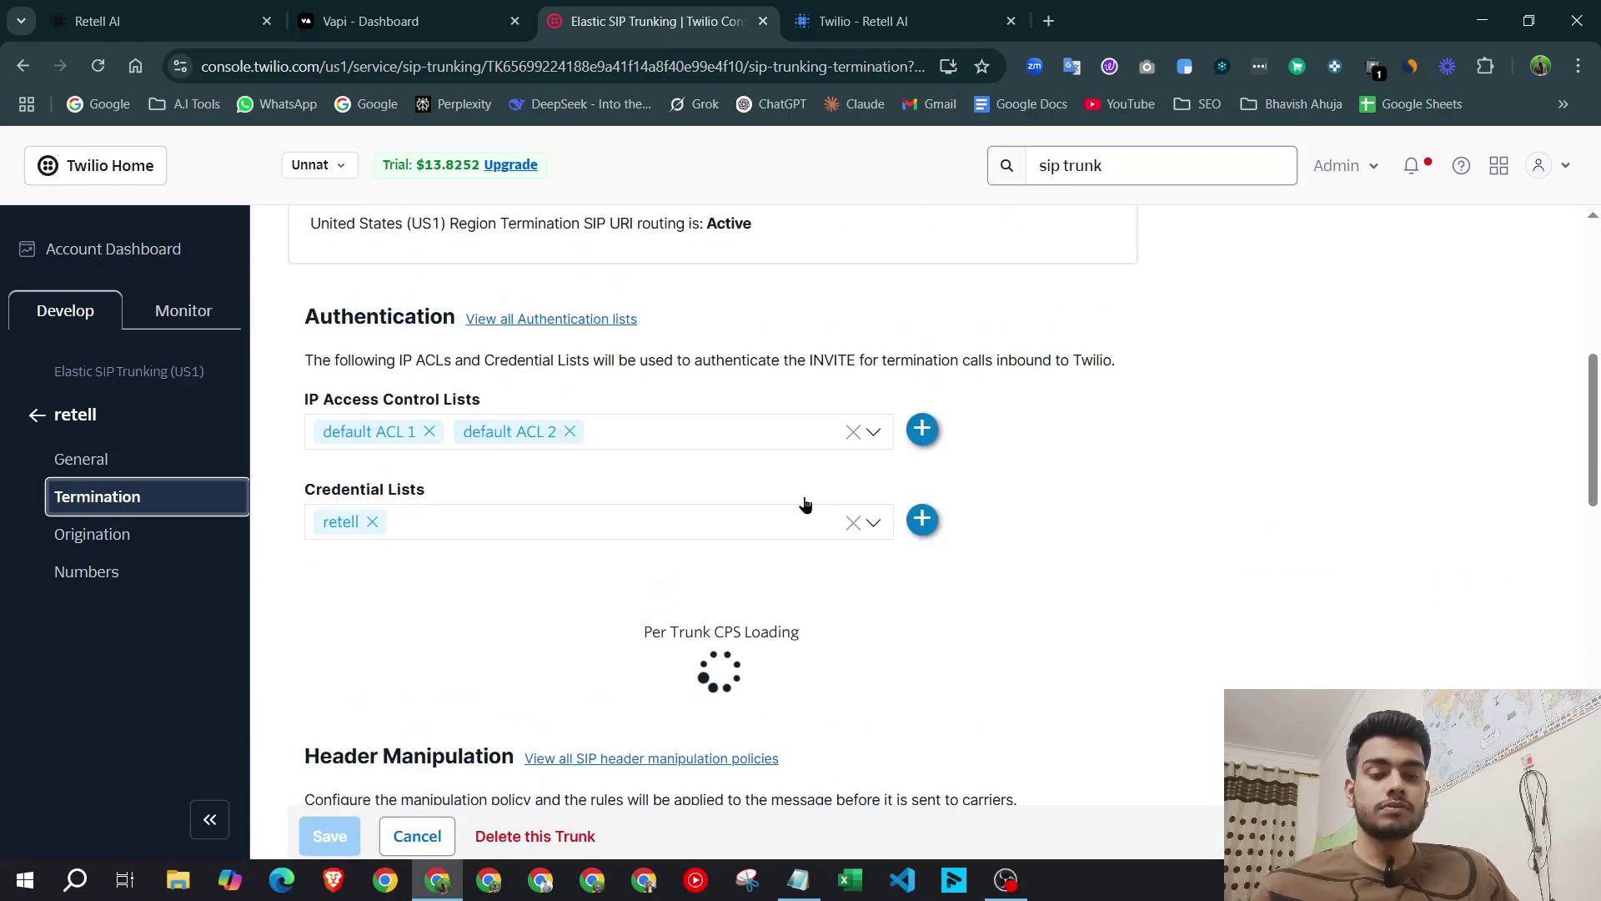
drag(438, 497, 316, 492)
click(576, 500)
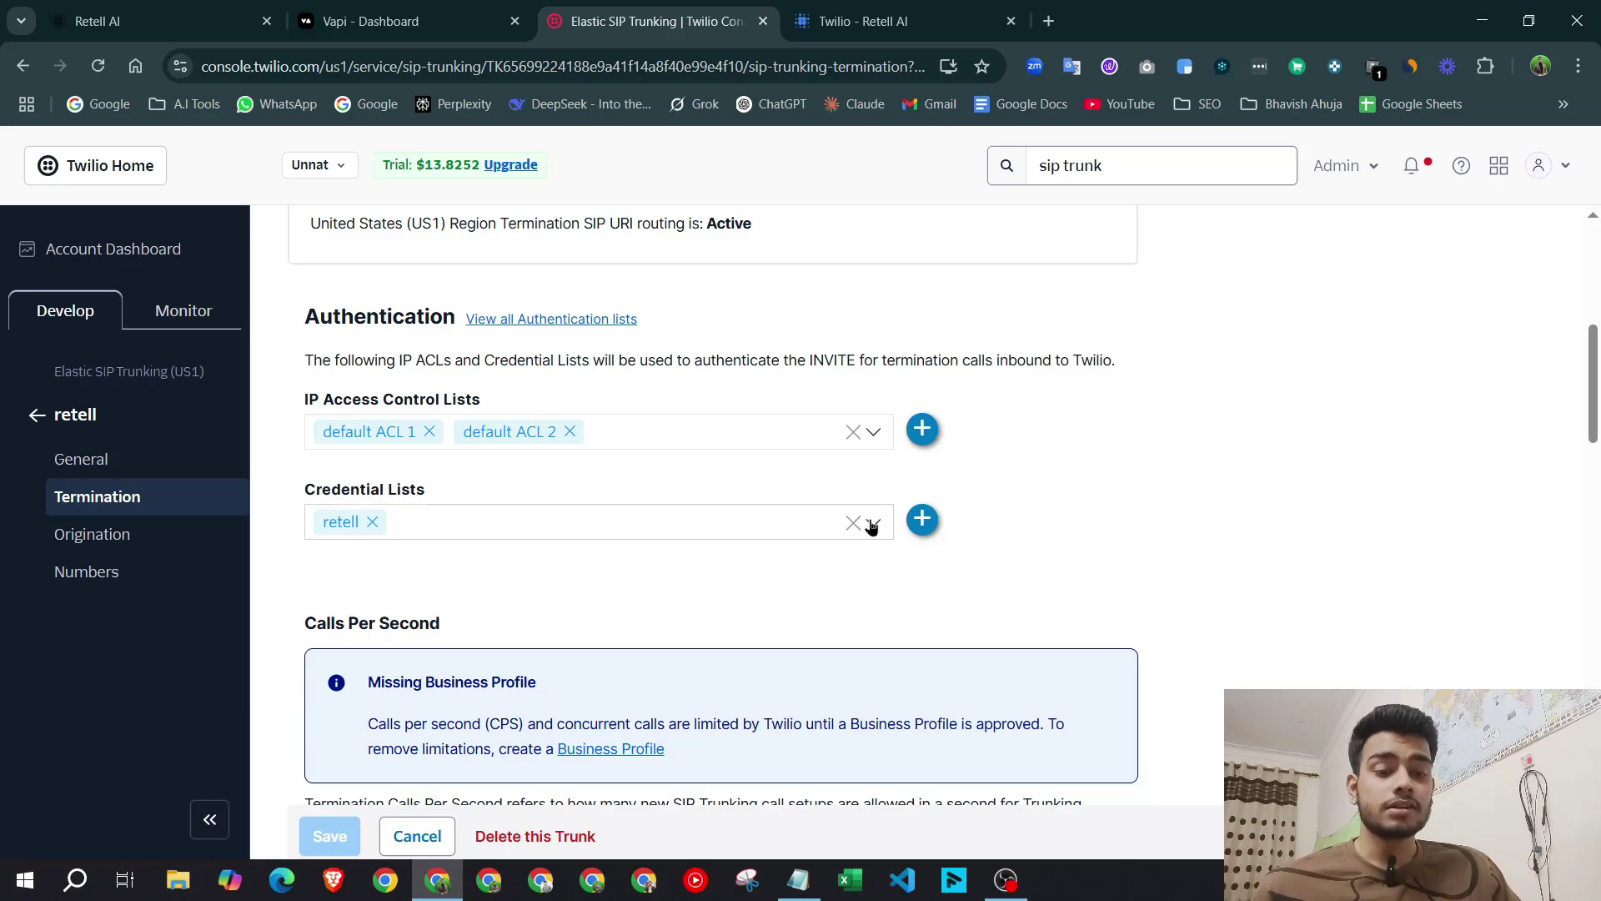
Open the retell credential list's details and copy its username.
click(873, 525)
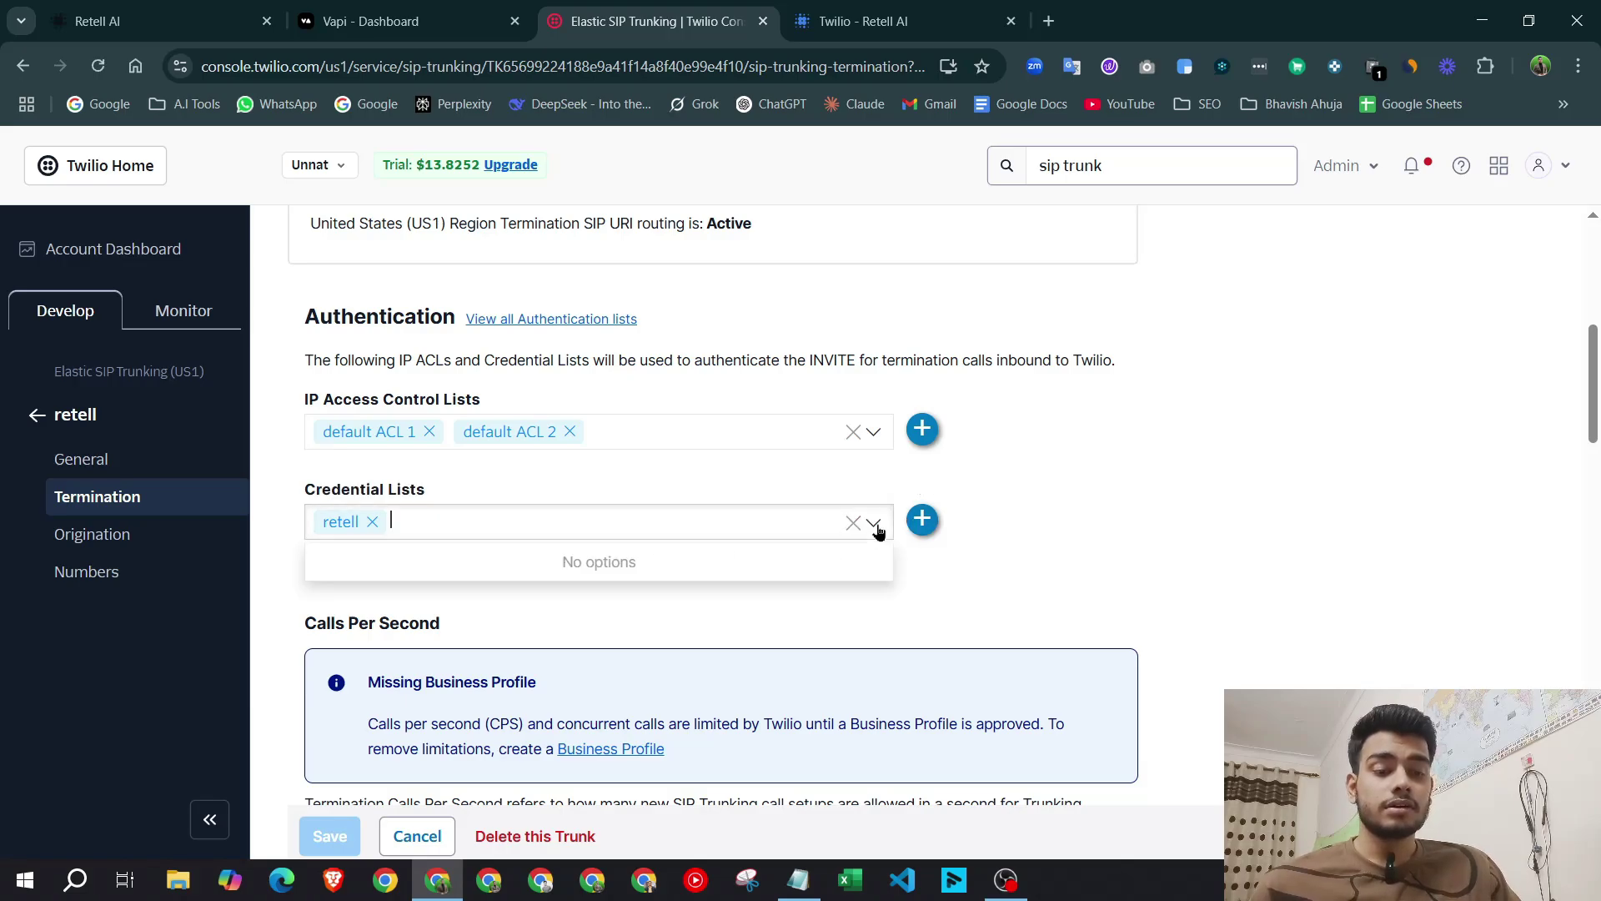
click(922, 518)
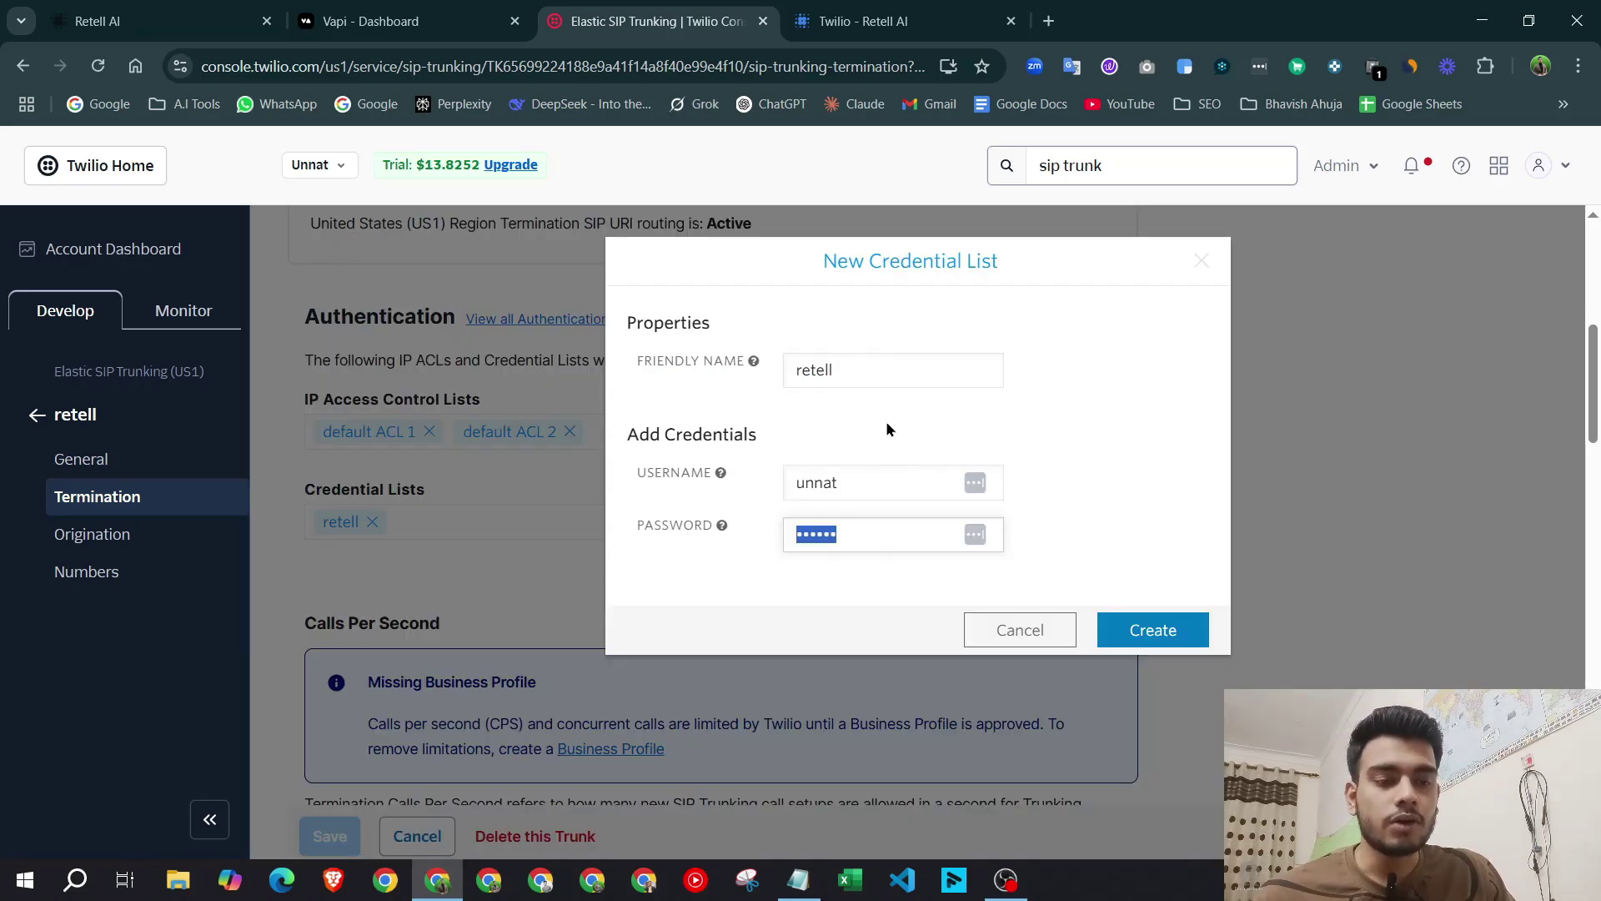
click(895, 481)
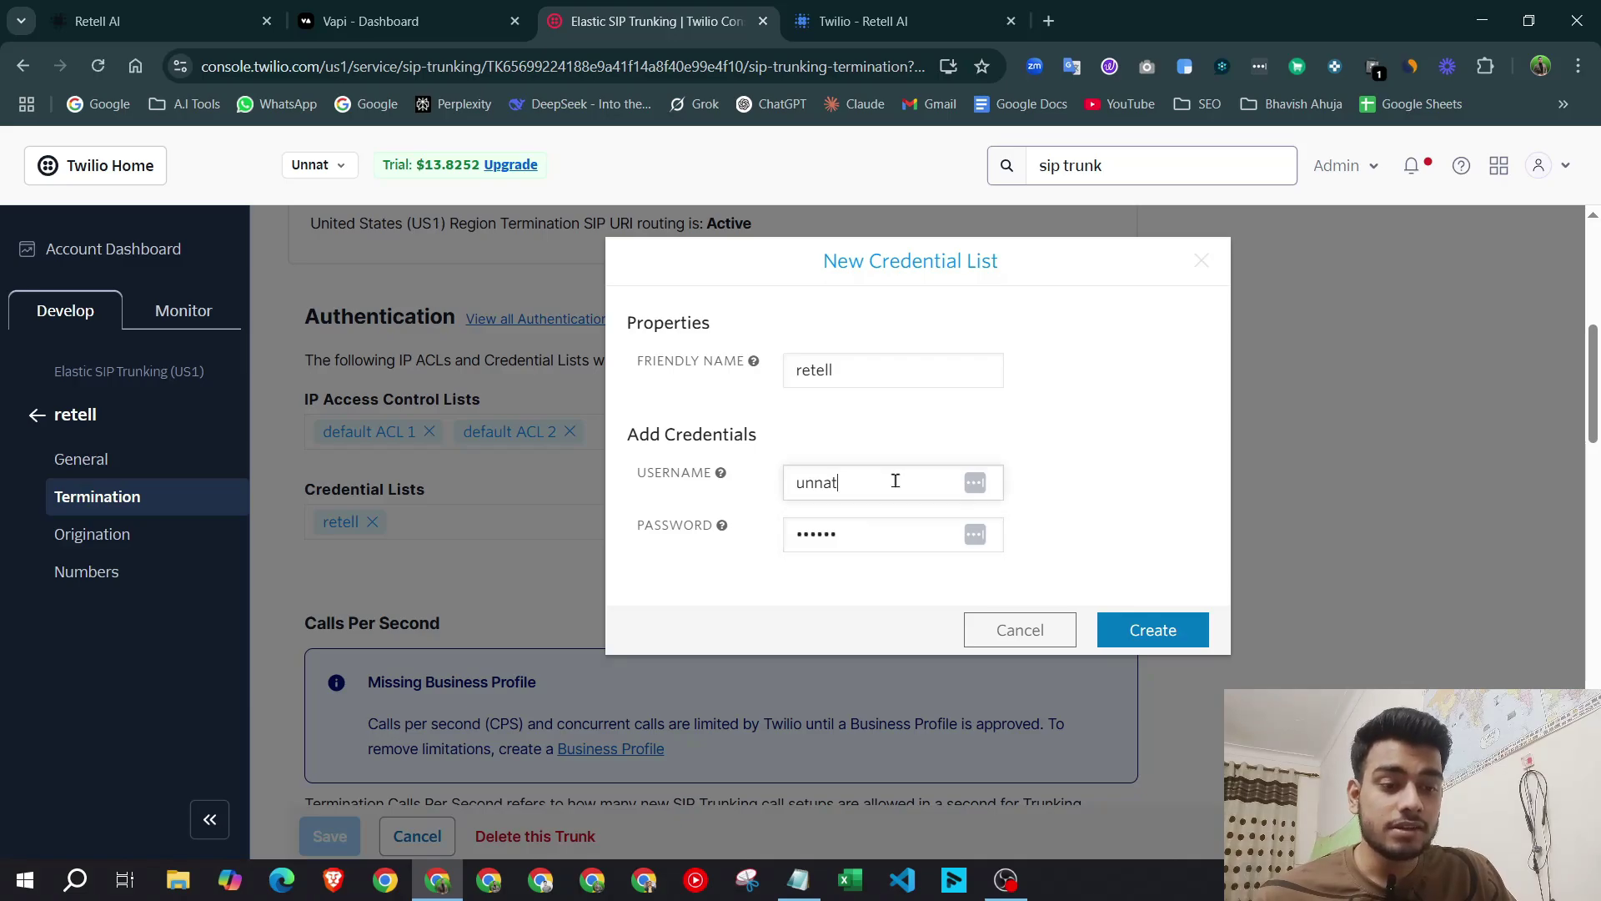
double_click(895, 480)
key(ctrl+c)
key(ctrl+1)
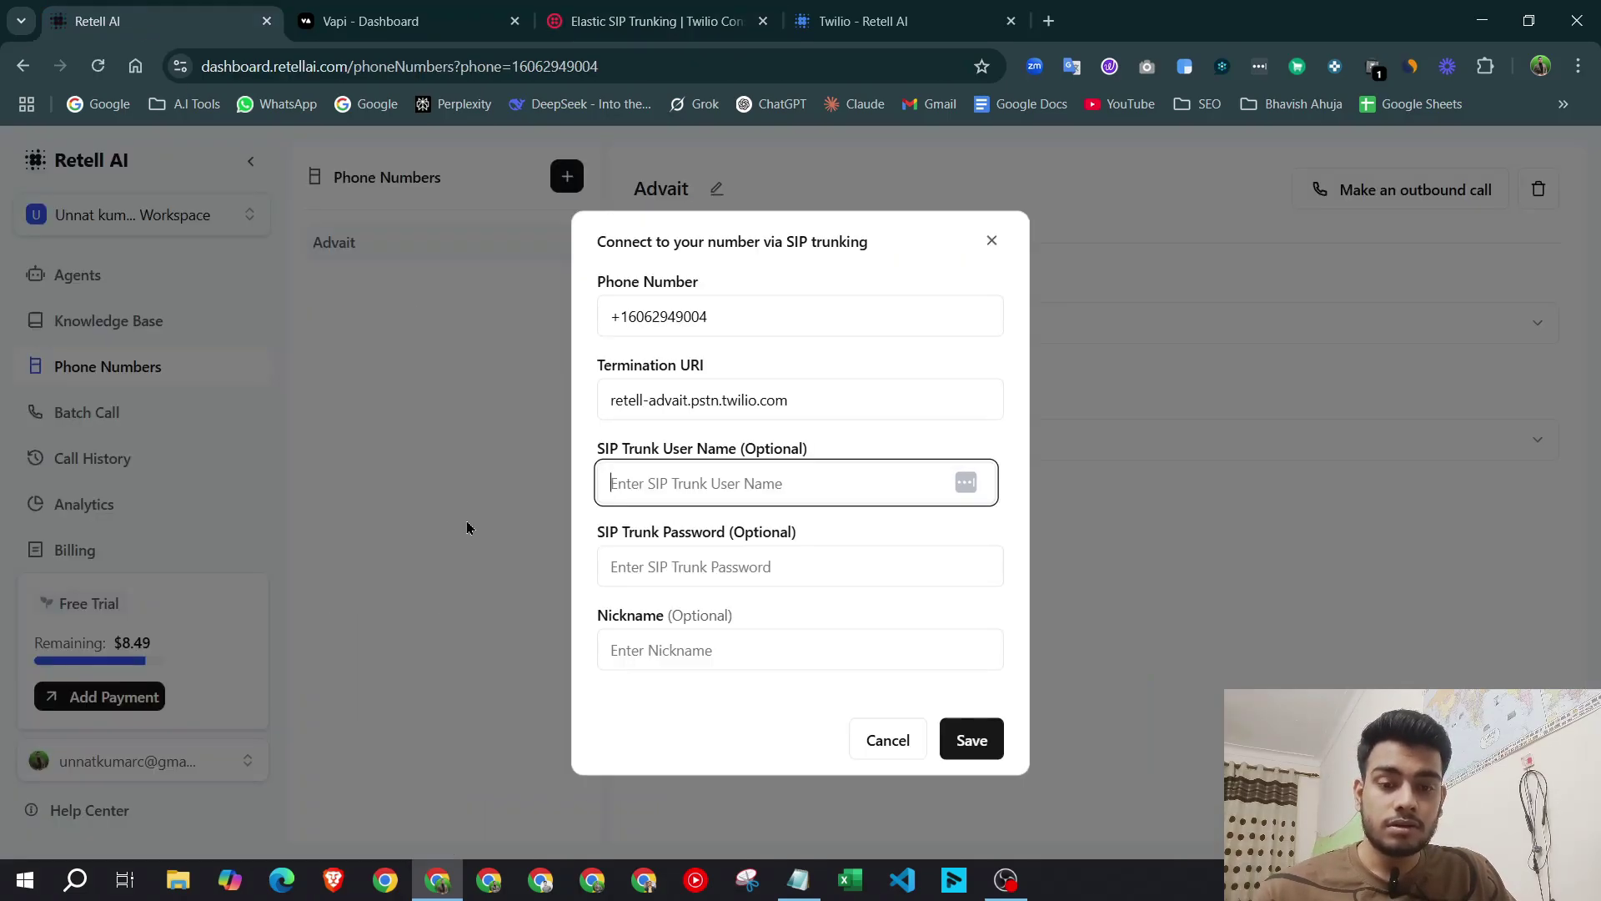
Paste the credential username and password into Retell's SIP trunk username and password fields.
key(ctrl+v)
key(ctrl+3)
click(831, 536)
double_click(832, 536)
key(ctrl+c)
key(ctrl+1)
click(759, 556)
key(ctrl+v)
Enter the nickname Advait and close the form with Cancel.
click(717, 642)
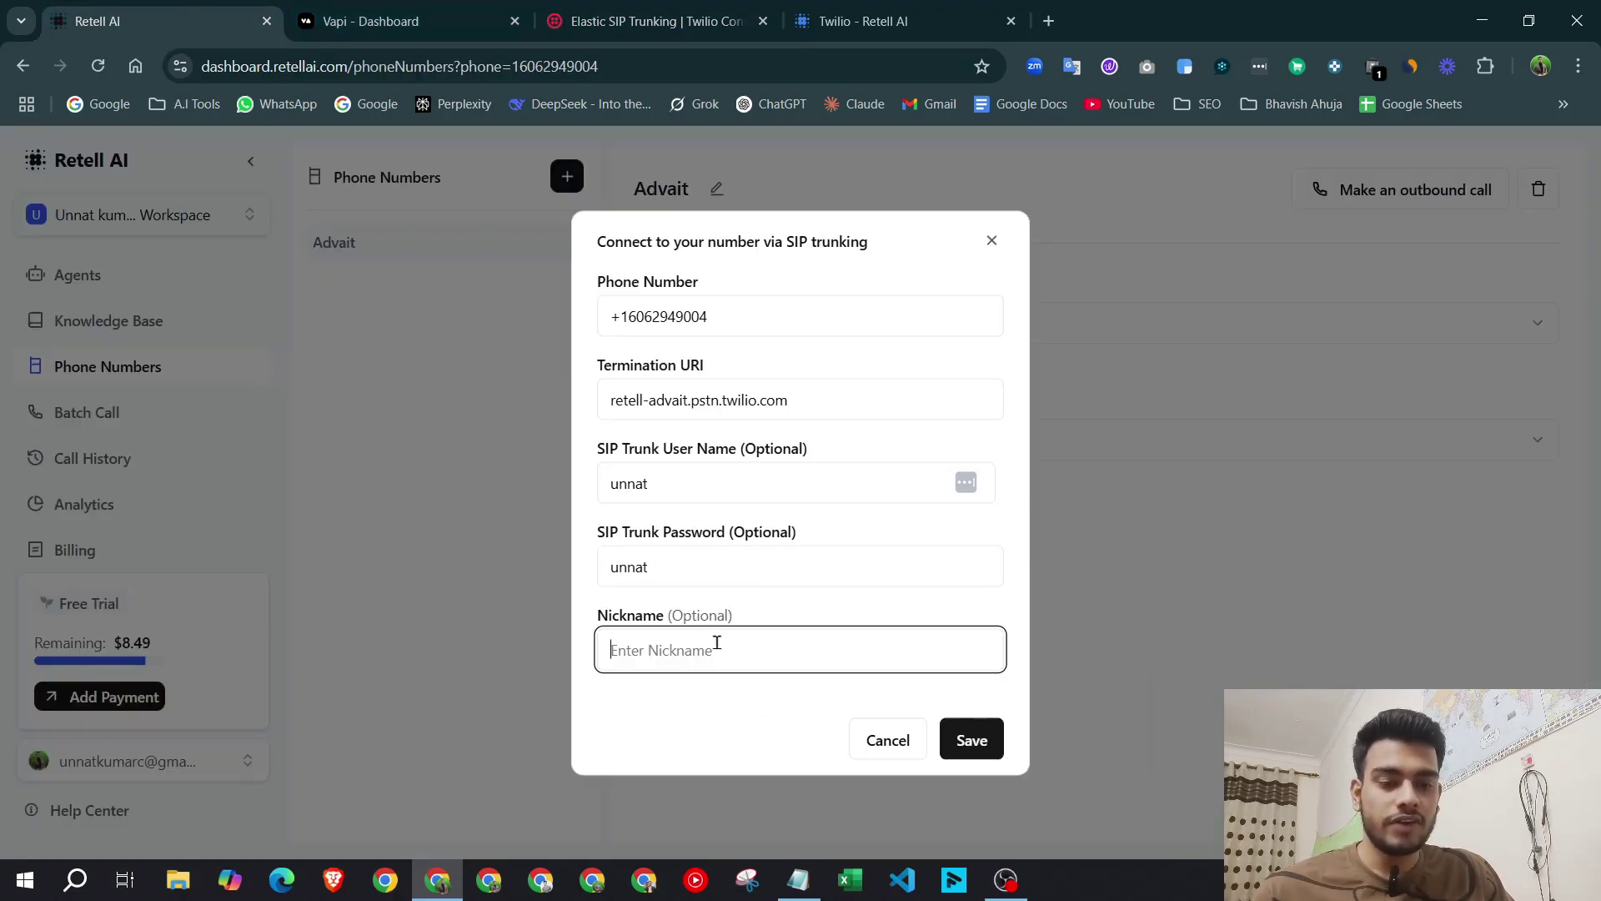
text(Advait)
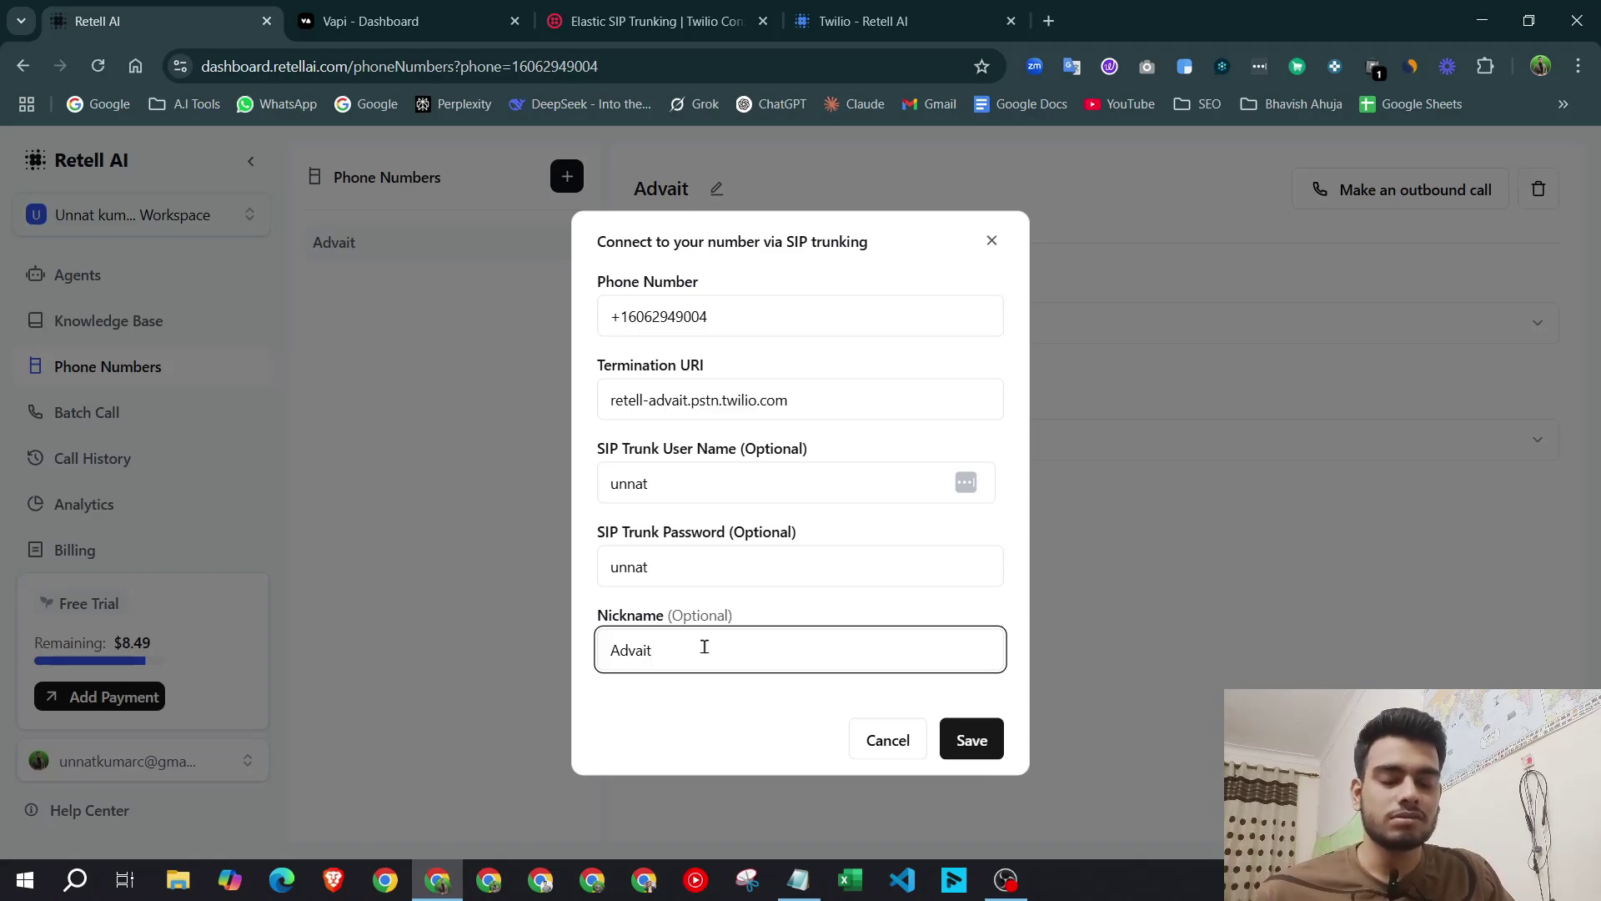
click(885, 740)
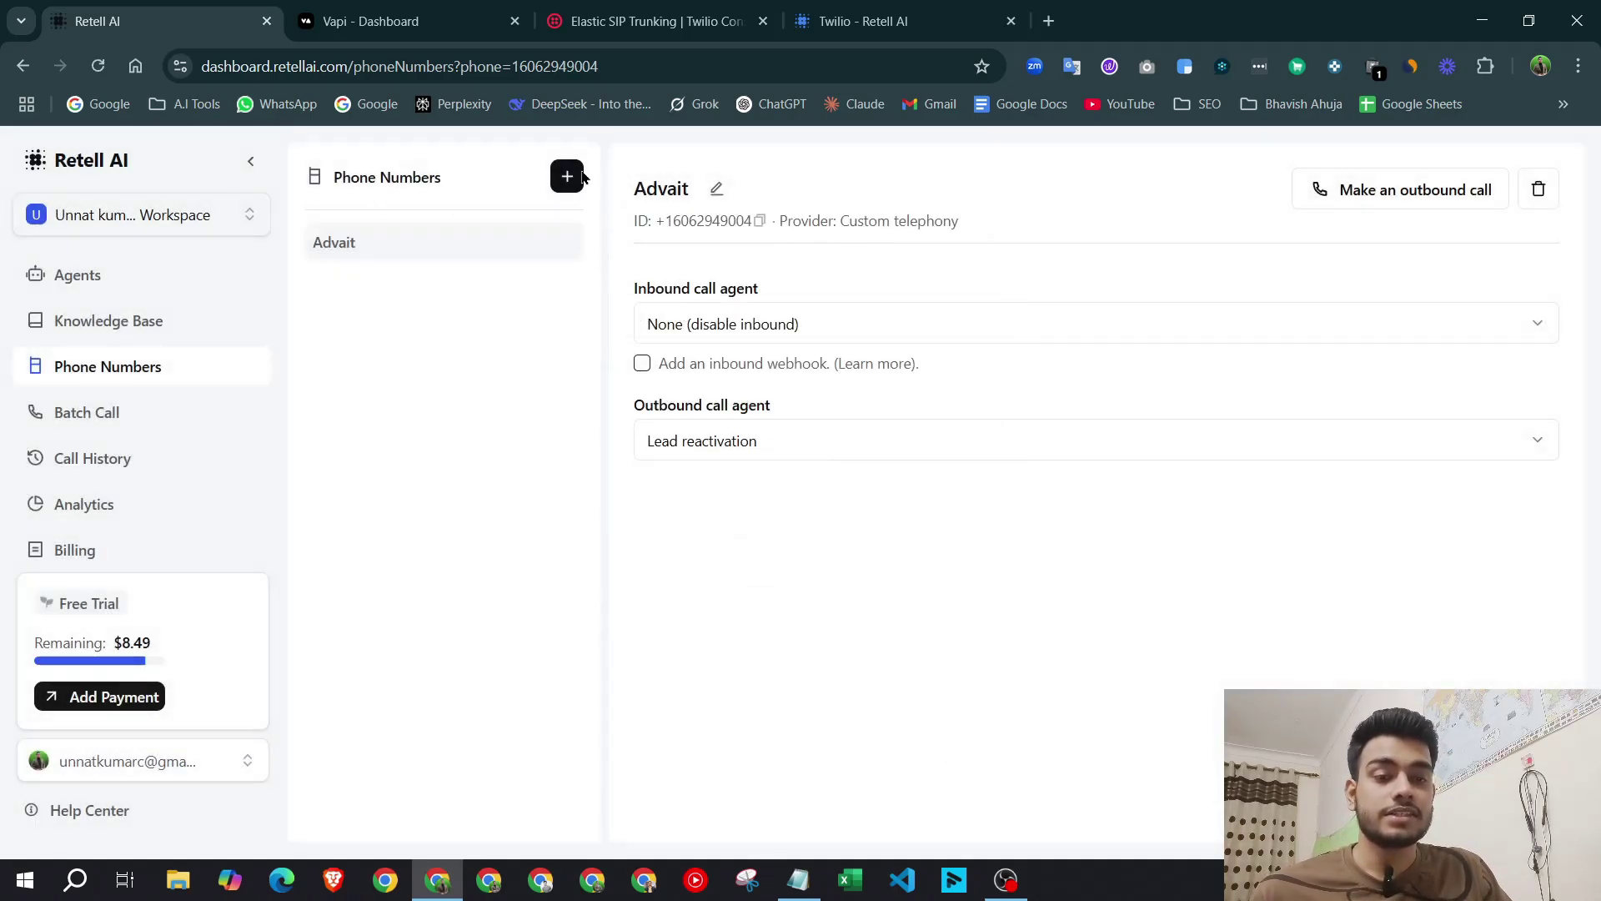
click(566, 176)
click(584, 261)
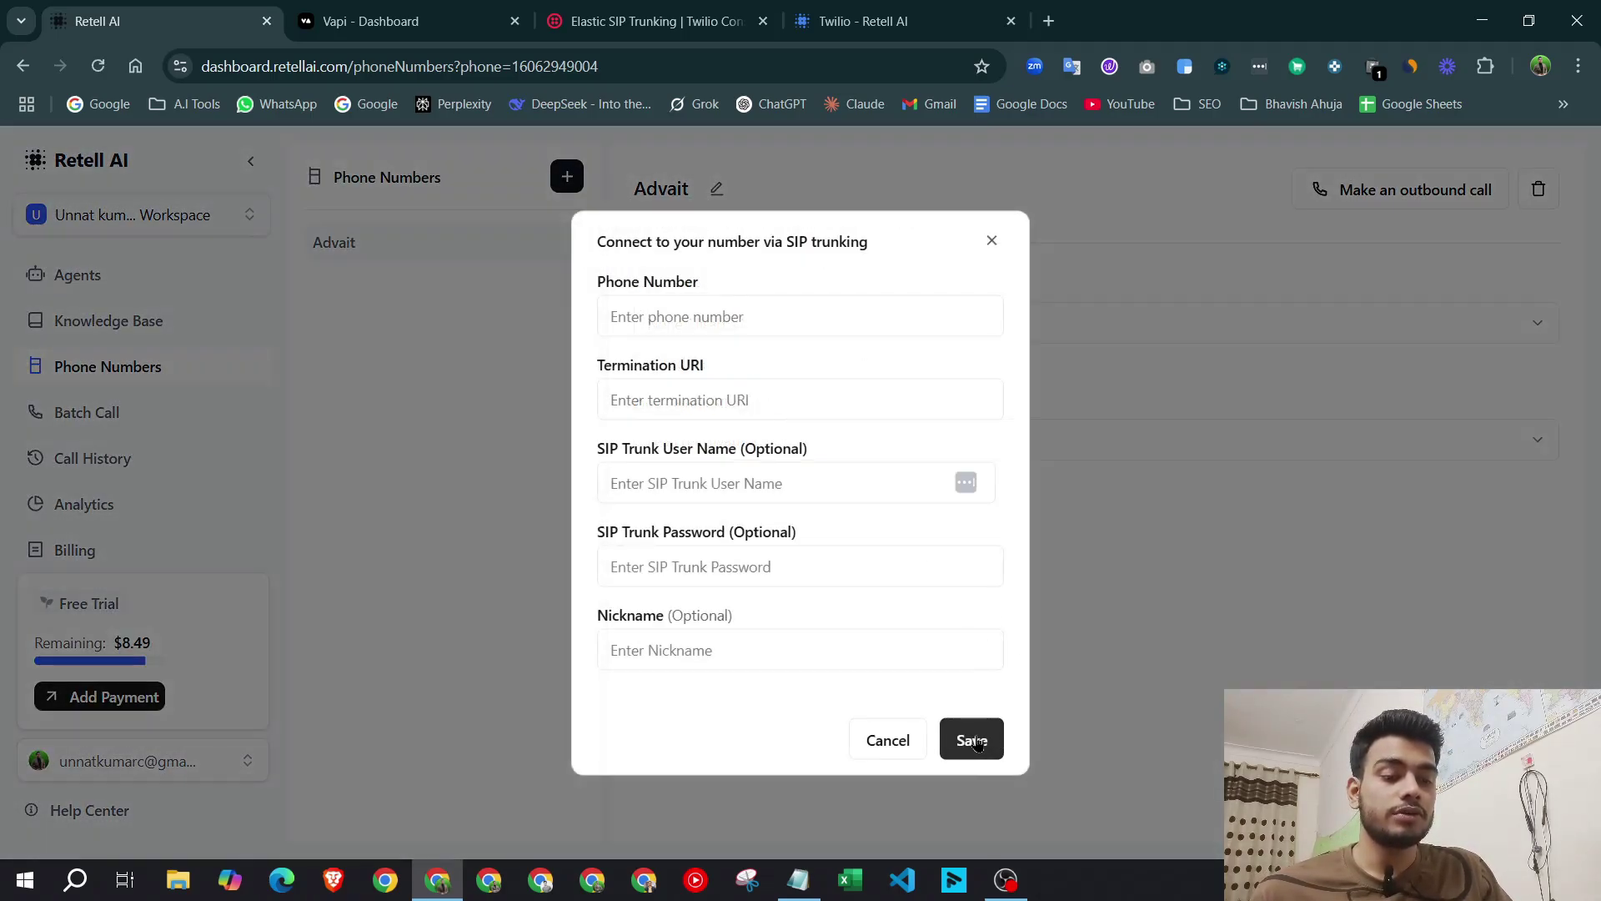
click(887, 740)
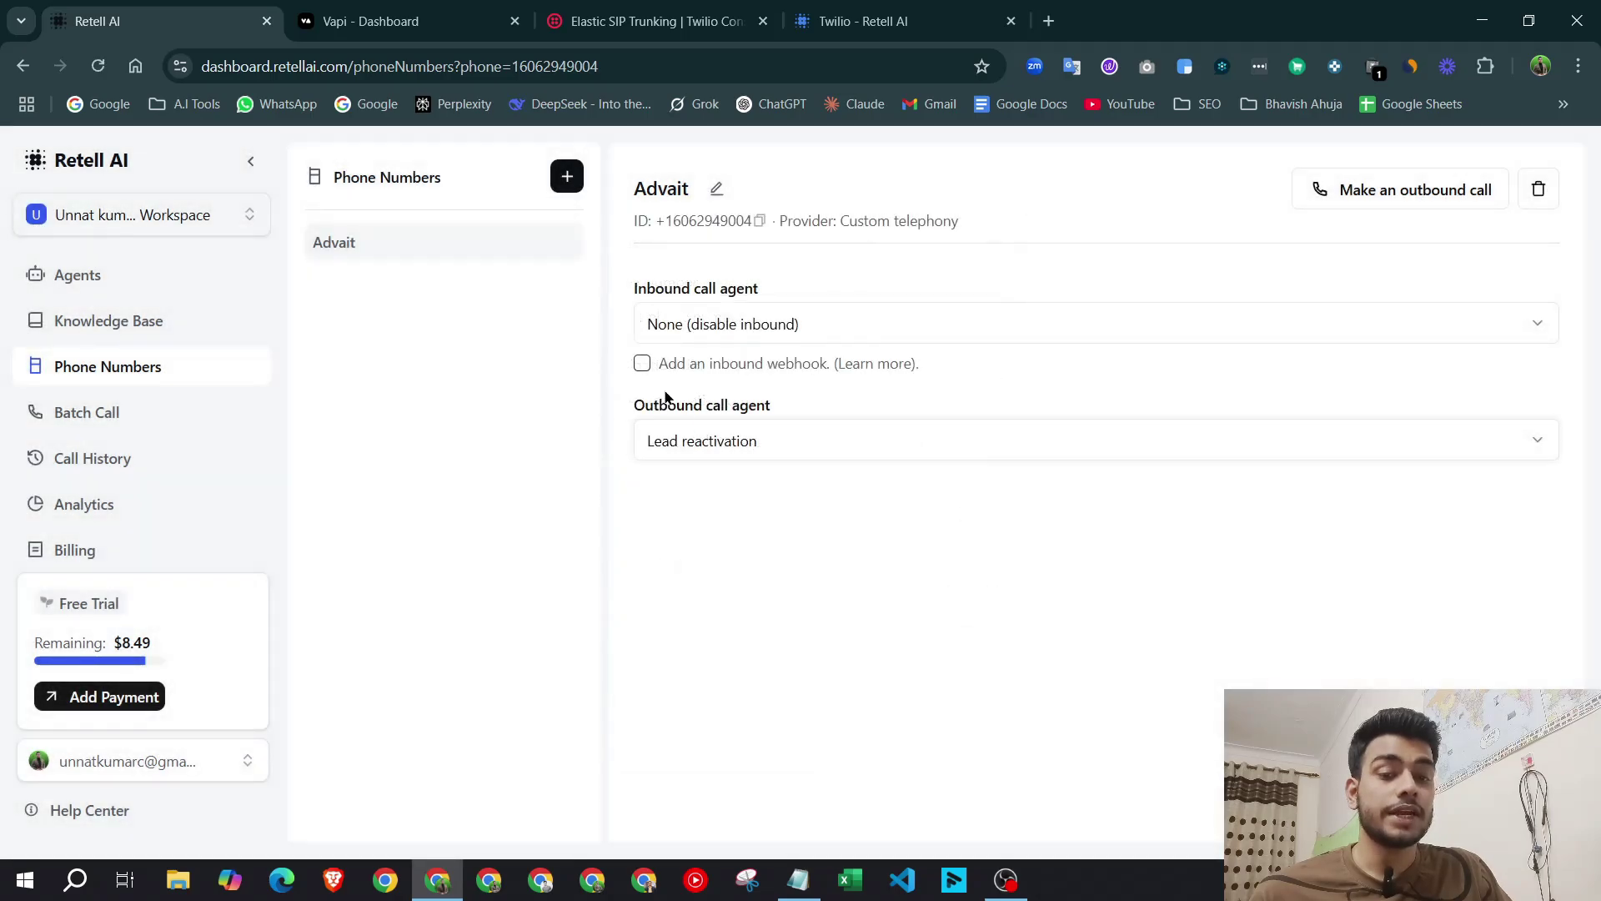
drag(622, 178, 1069, 446)
click(1084, 572)
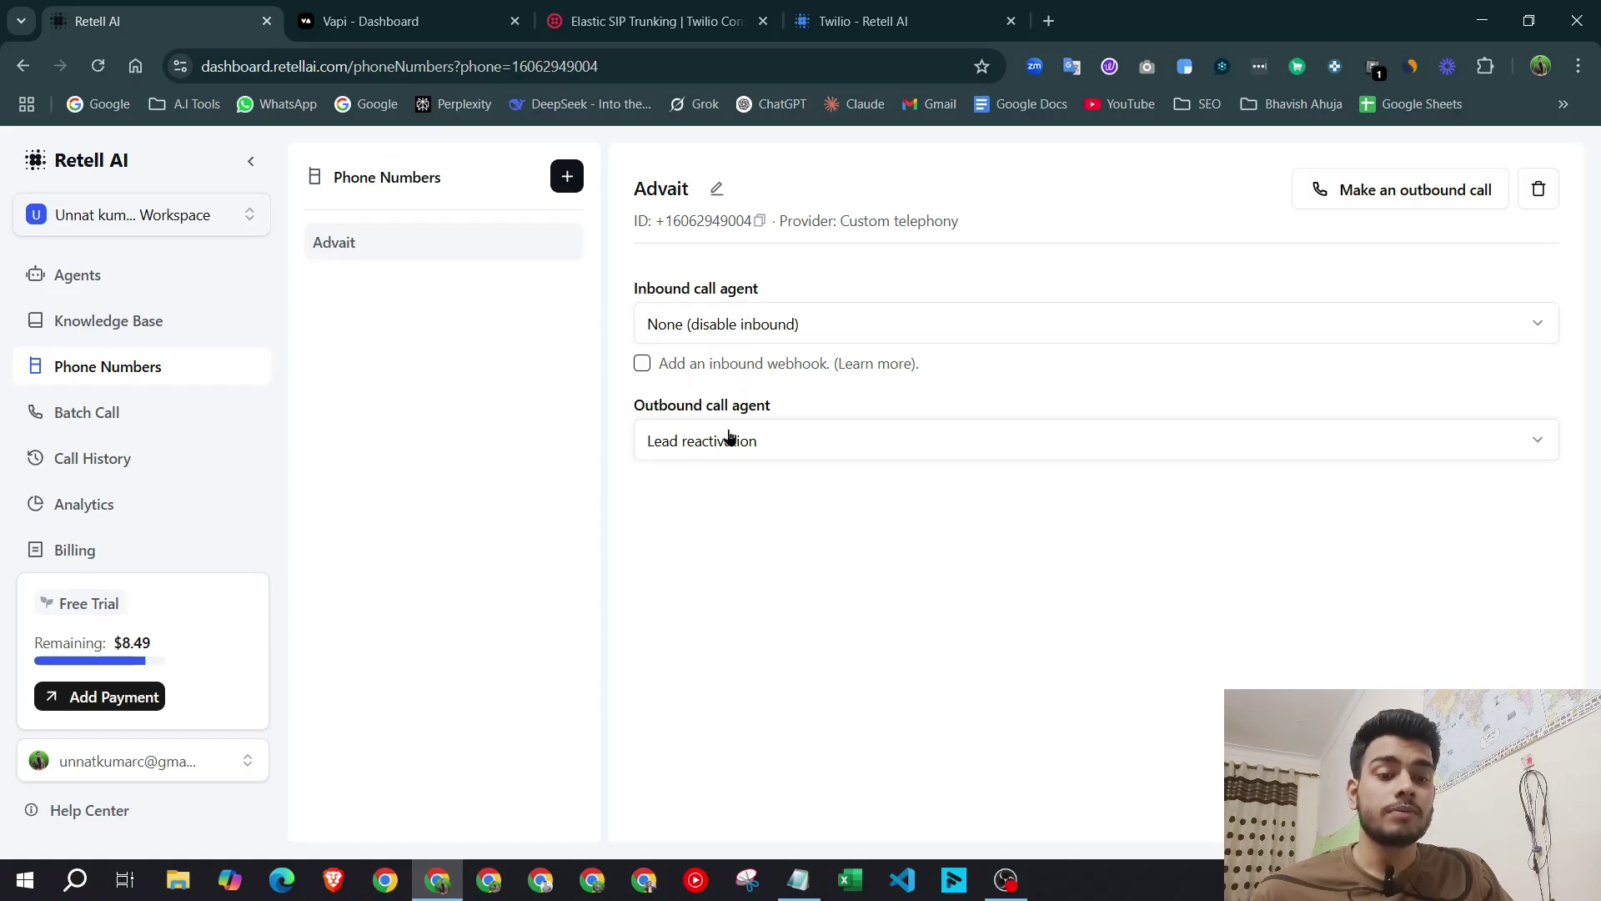
drag(642, 297, 807, 287)
click(808, 287)
drag(615, 405, 782, 407)
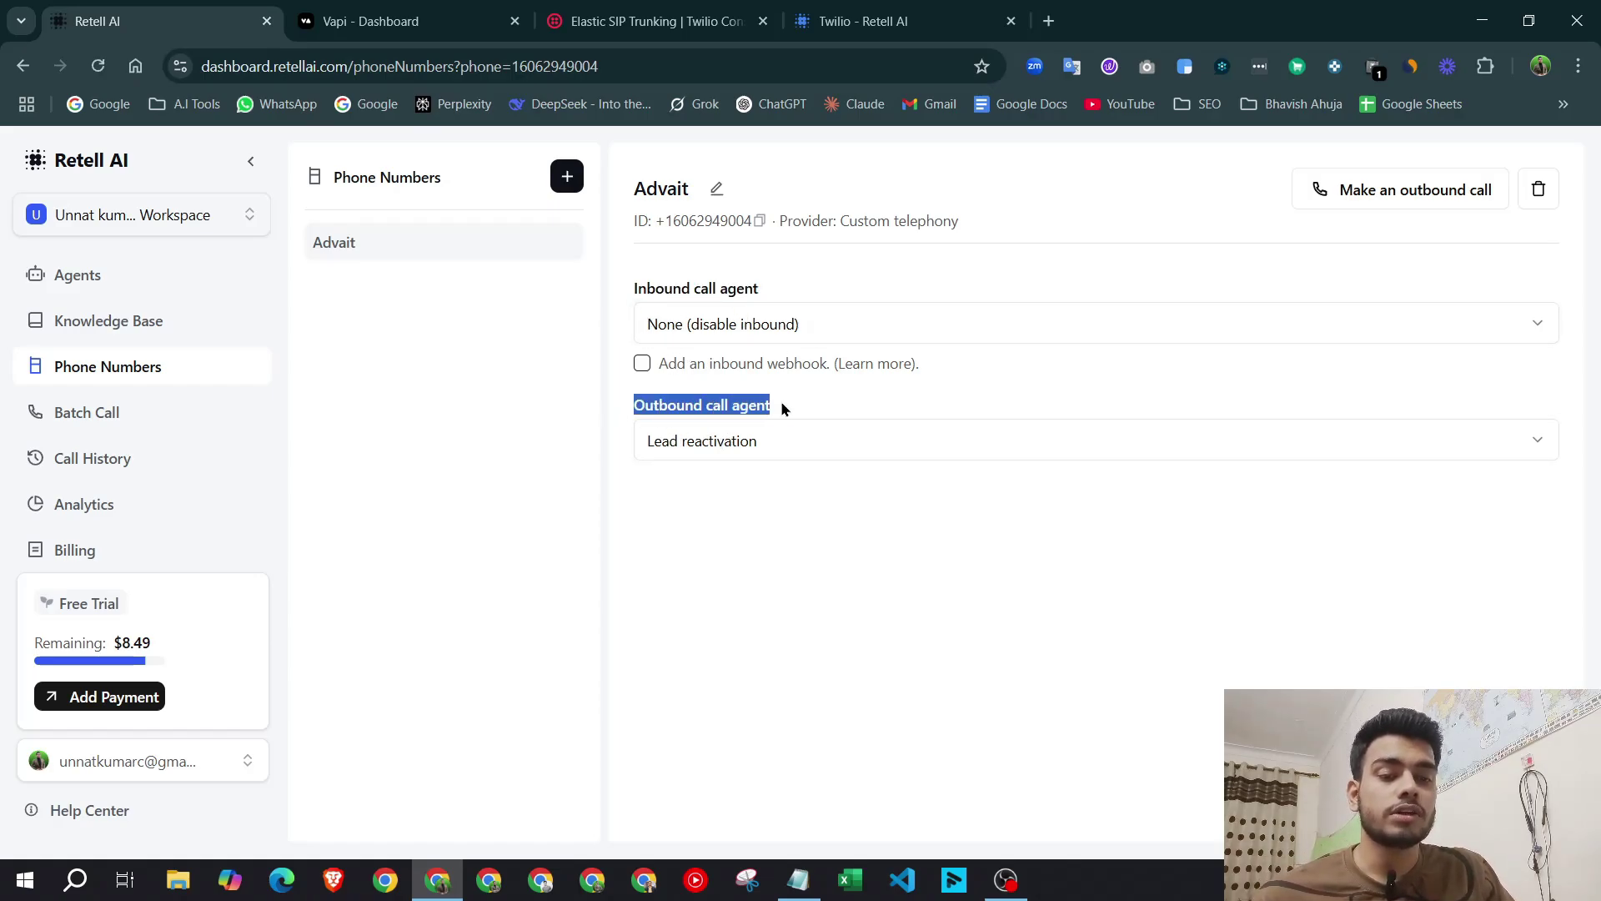
click(808, 281)
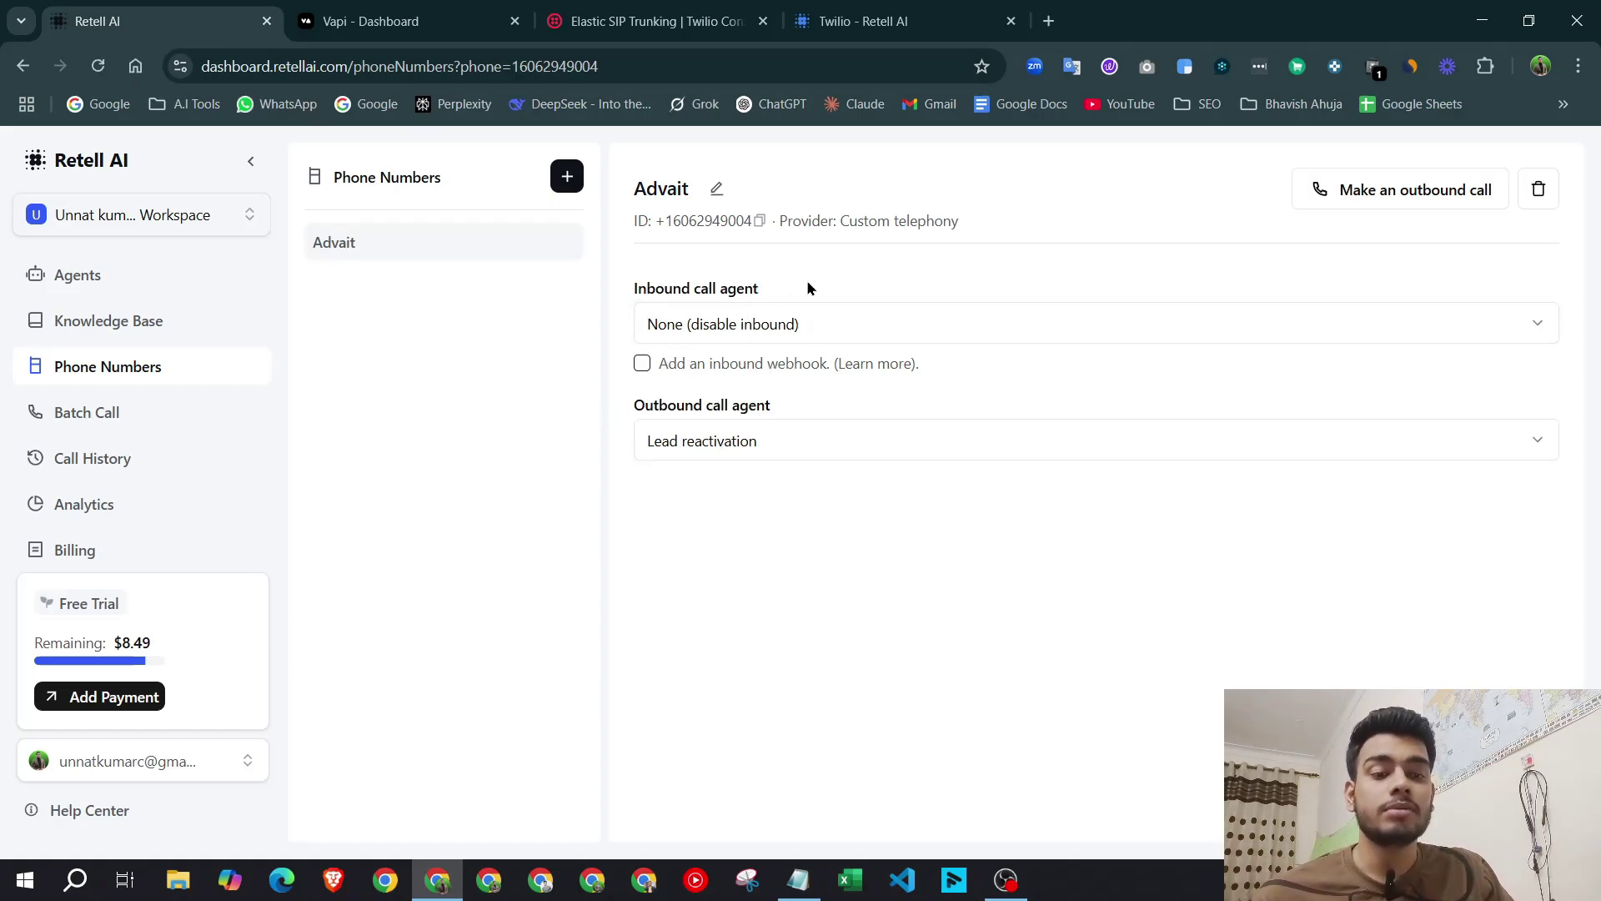
click(849, 333)
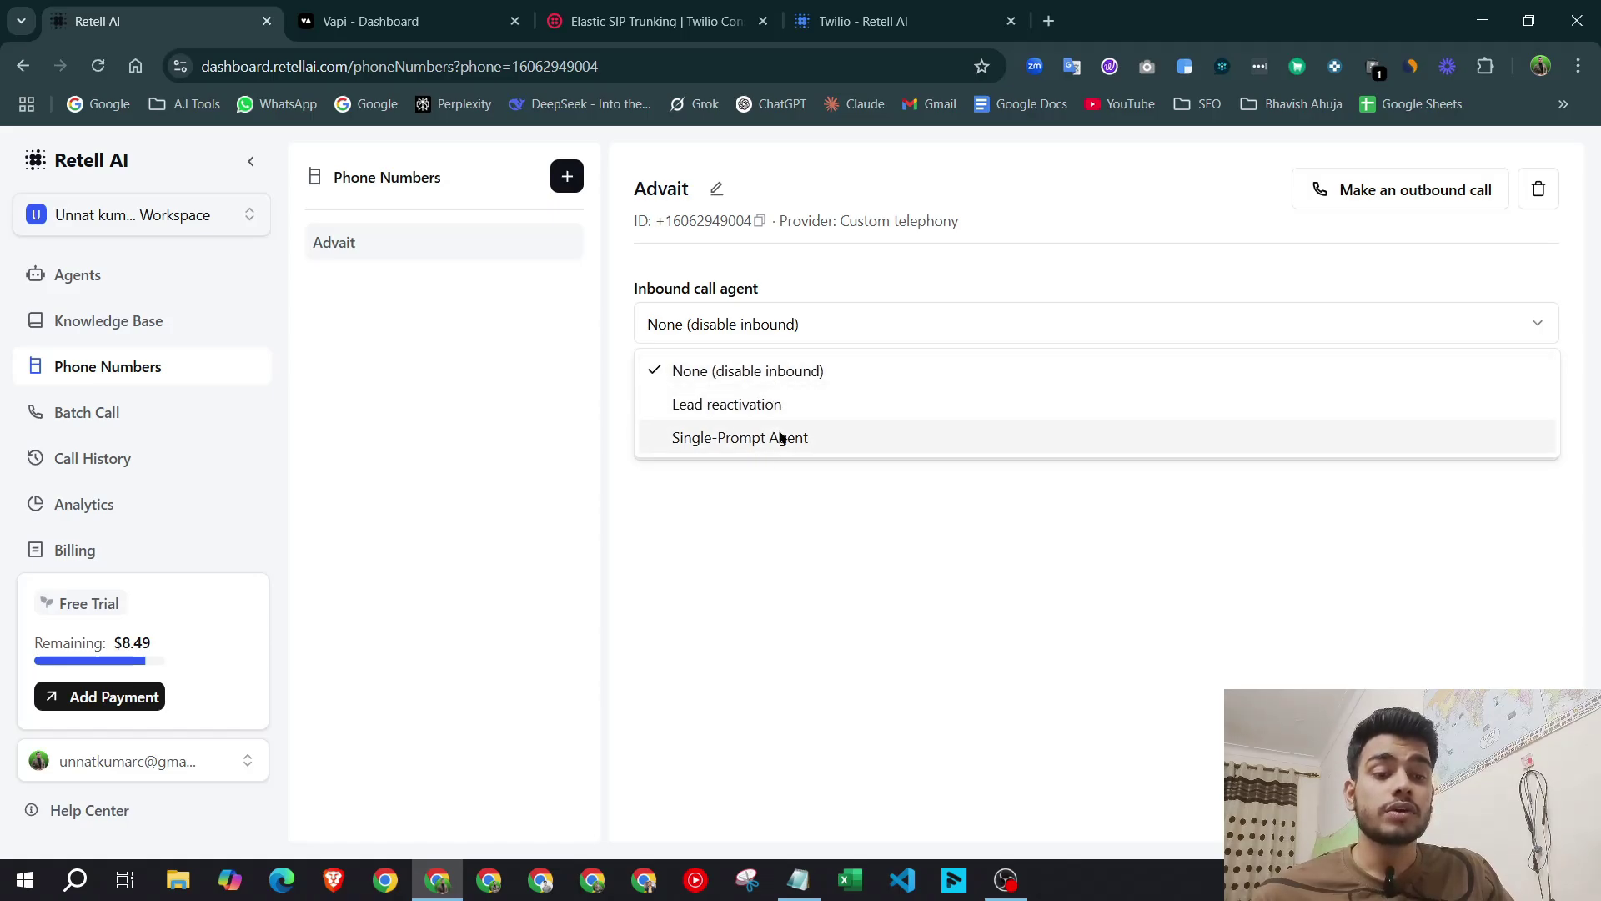
click(882, 263)
drag(771, 408, 622, 409)
click(774, 411)
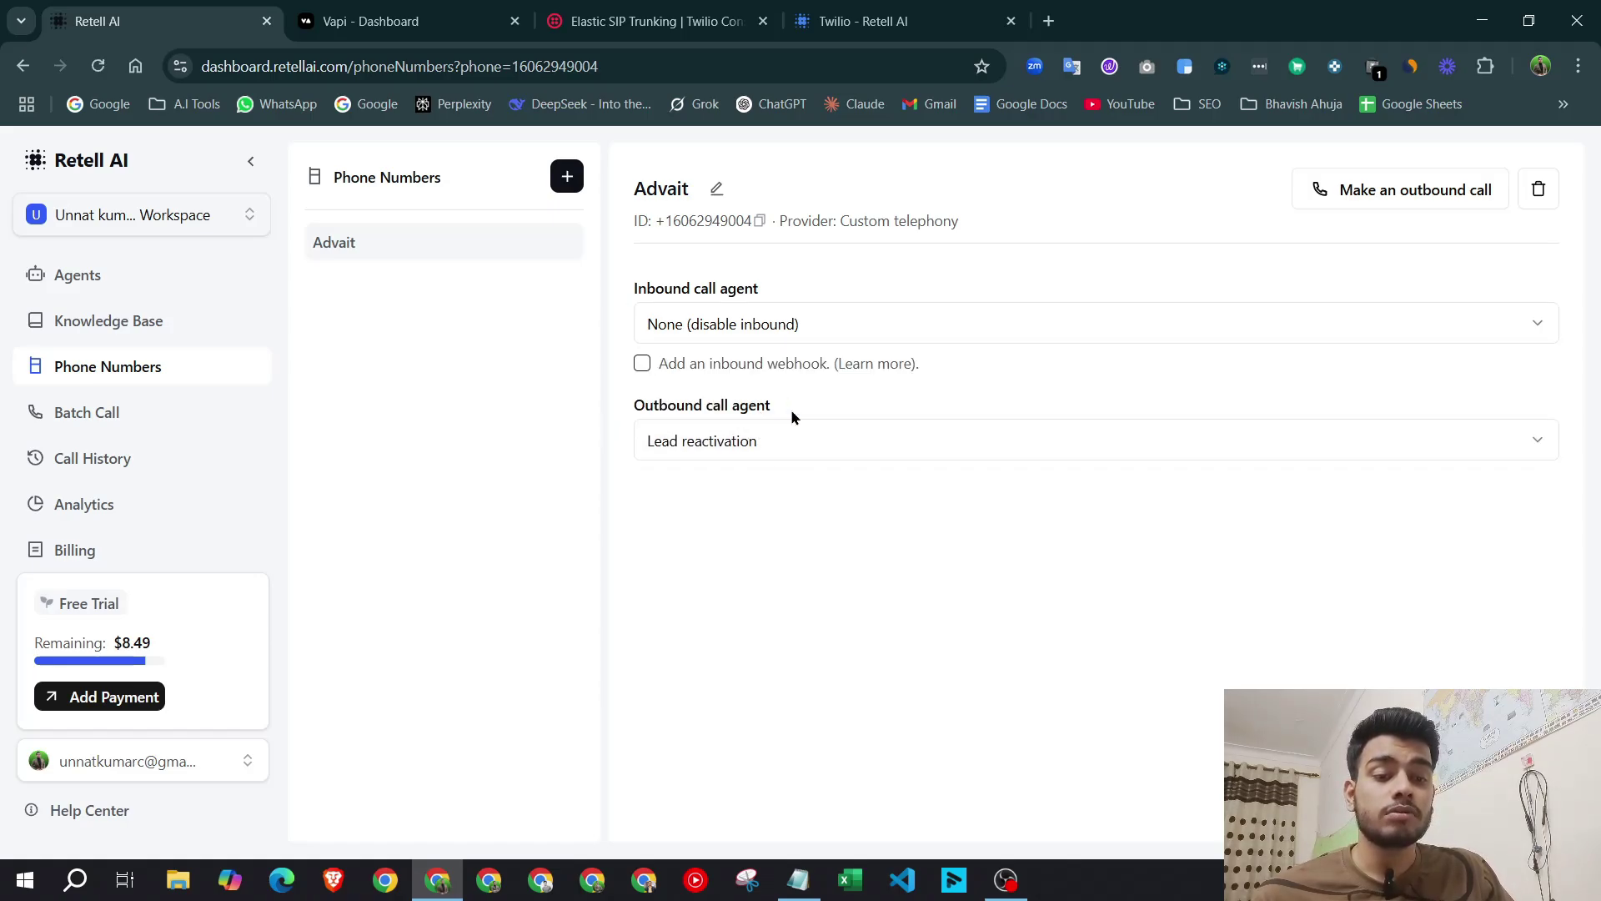
click(851, 449)
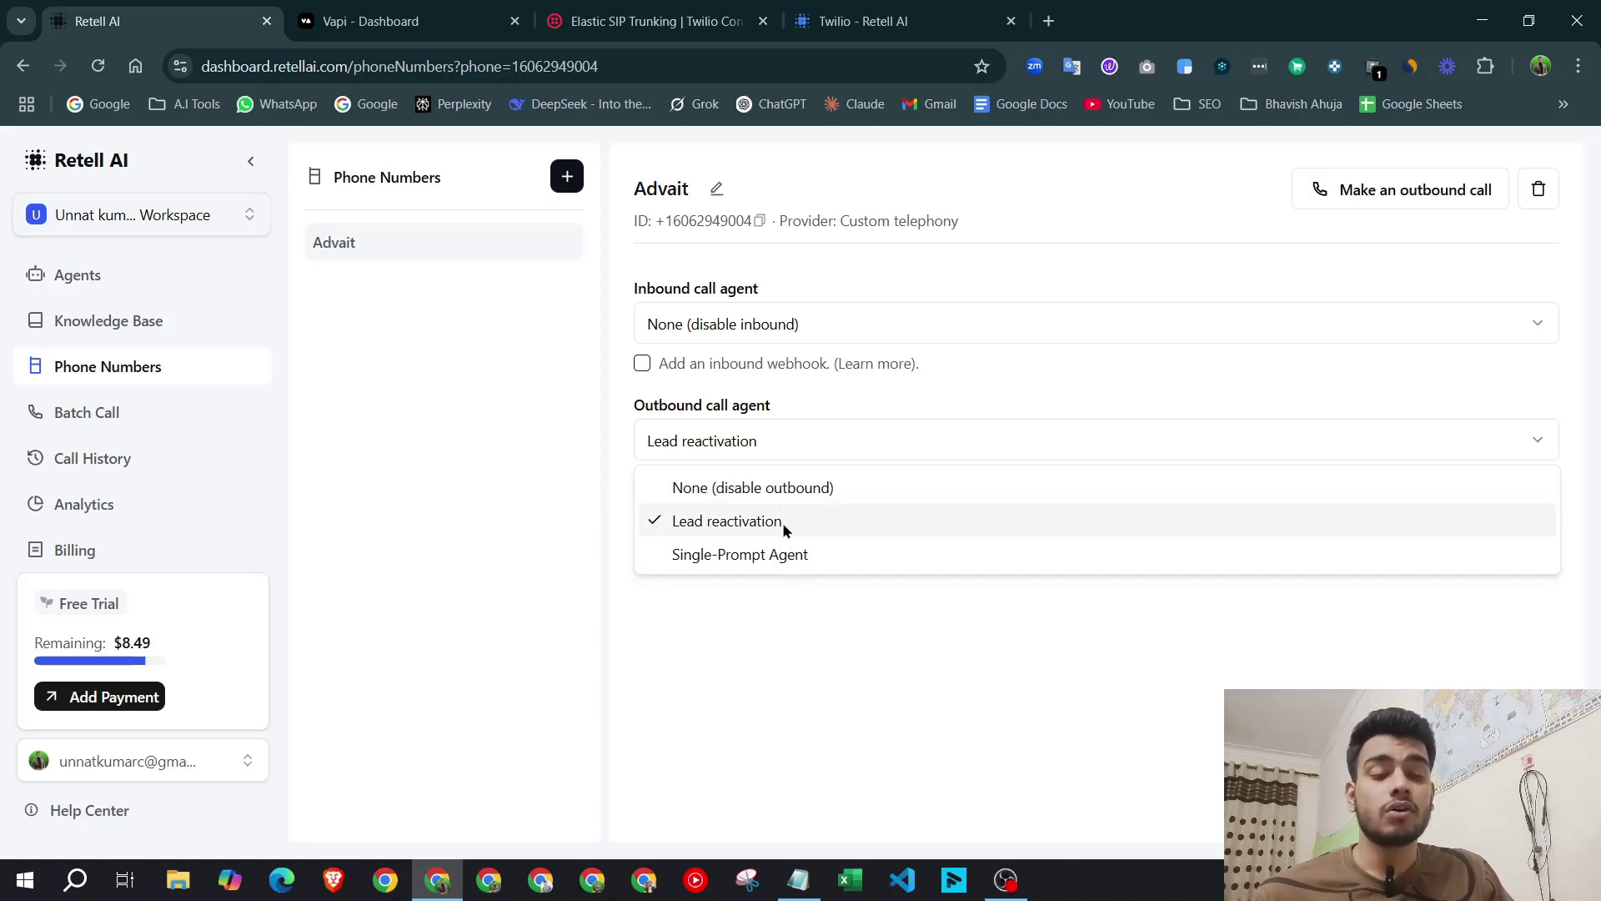
click(780, 382)
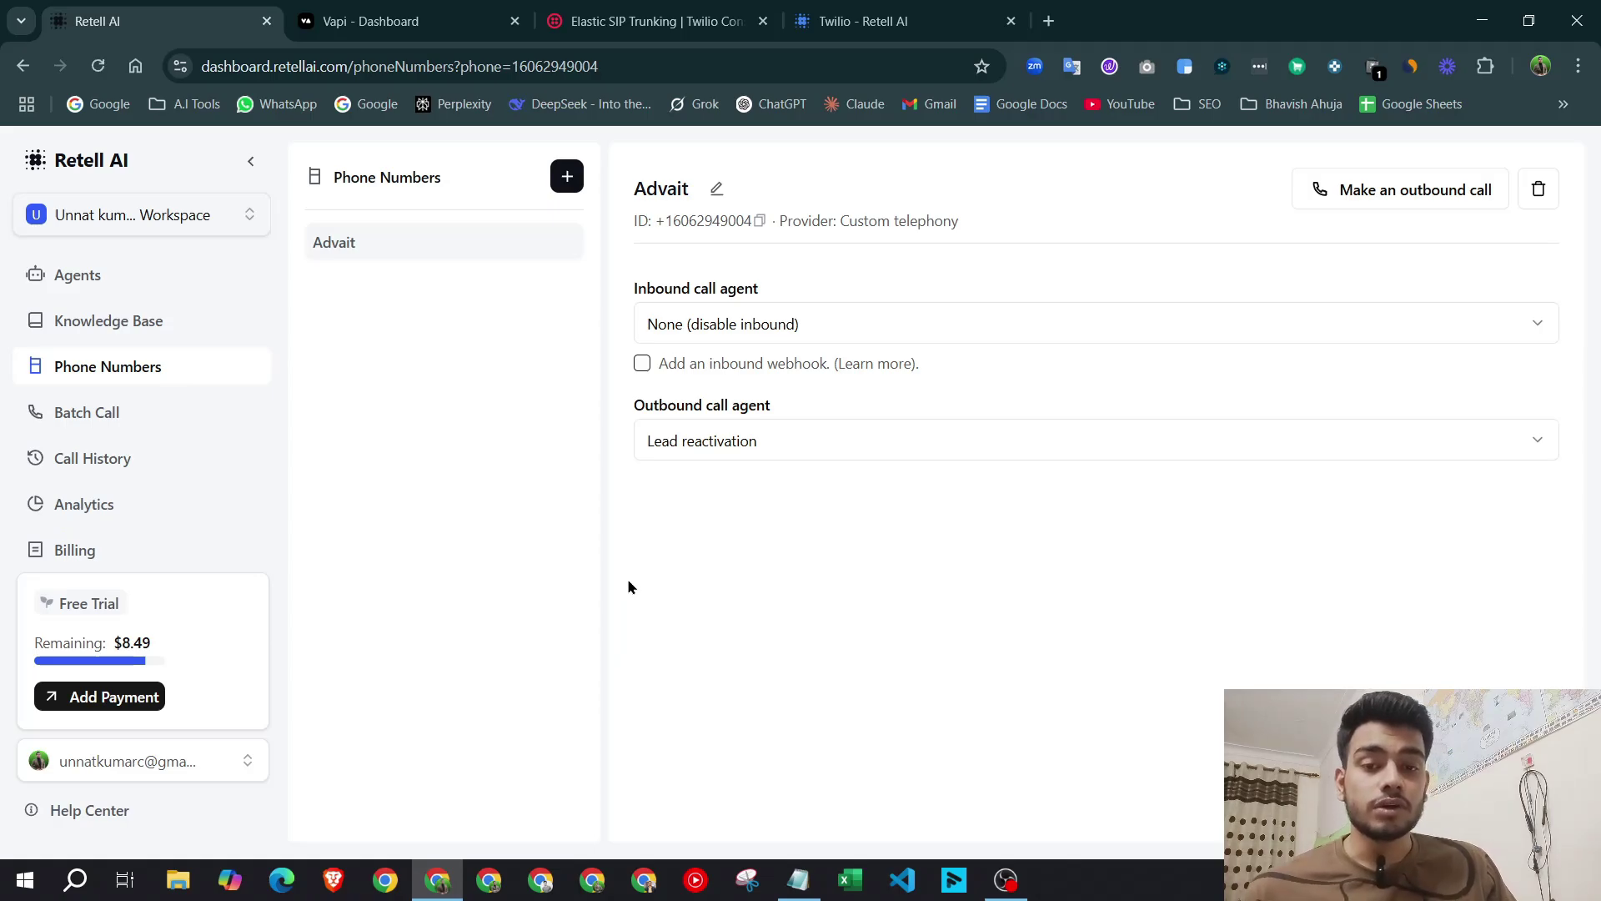
click(655, 21)
Close Twilio's credential list details and go to the account dashboard.
click(150, 21)
click(655, 21)
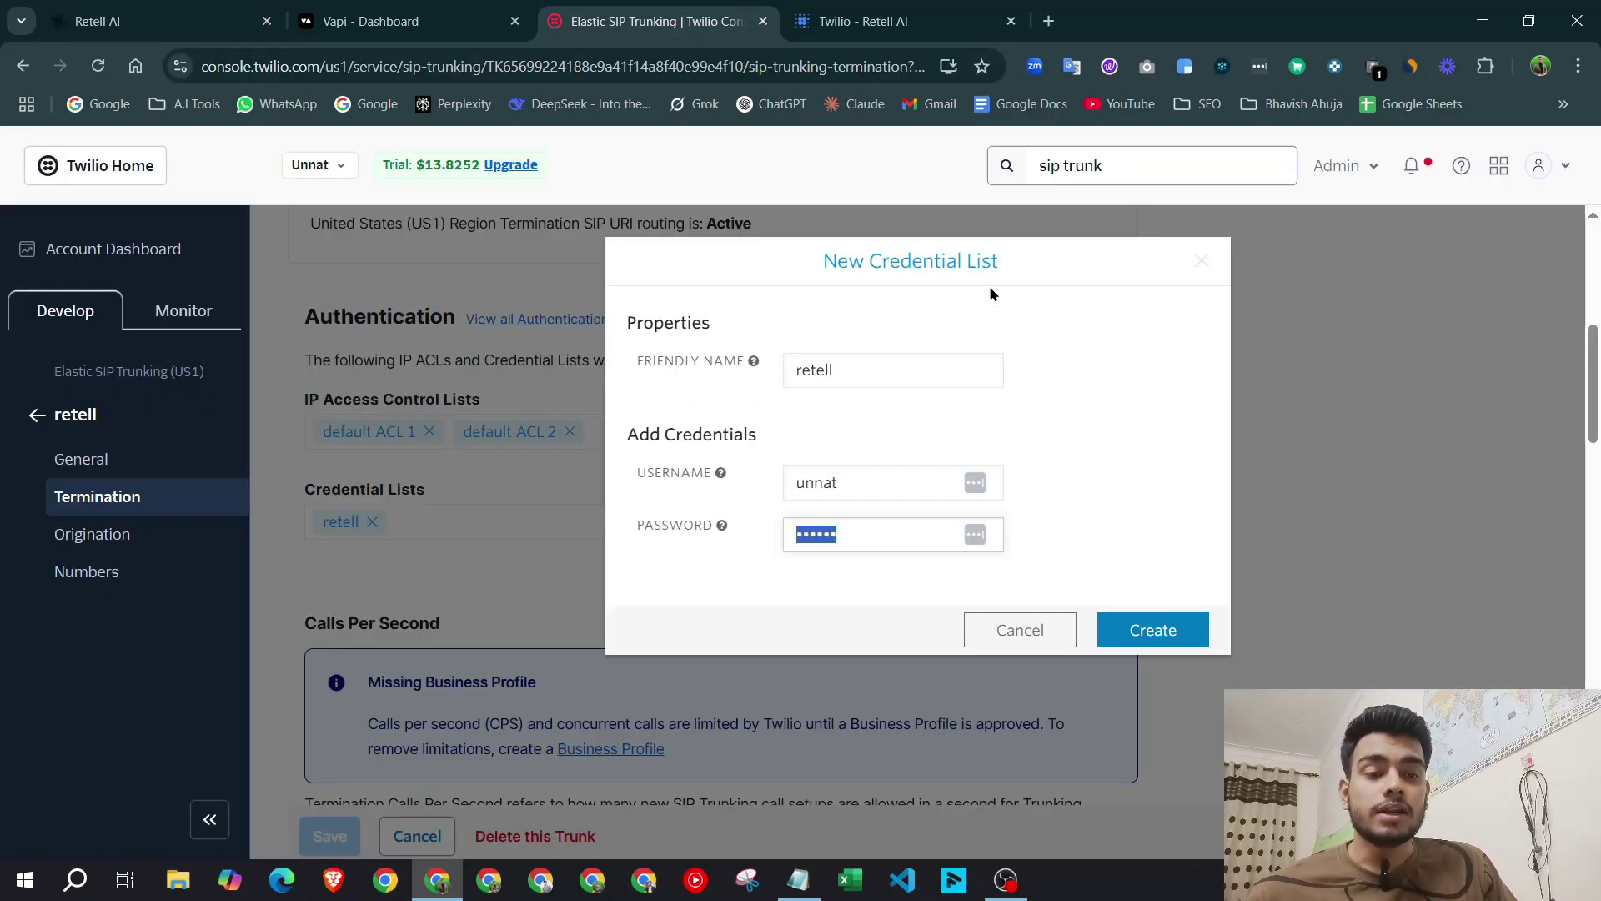
click(1201, 261)
click(111, 250)
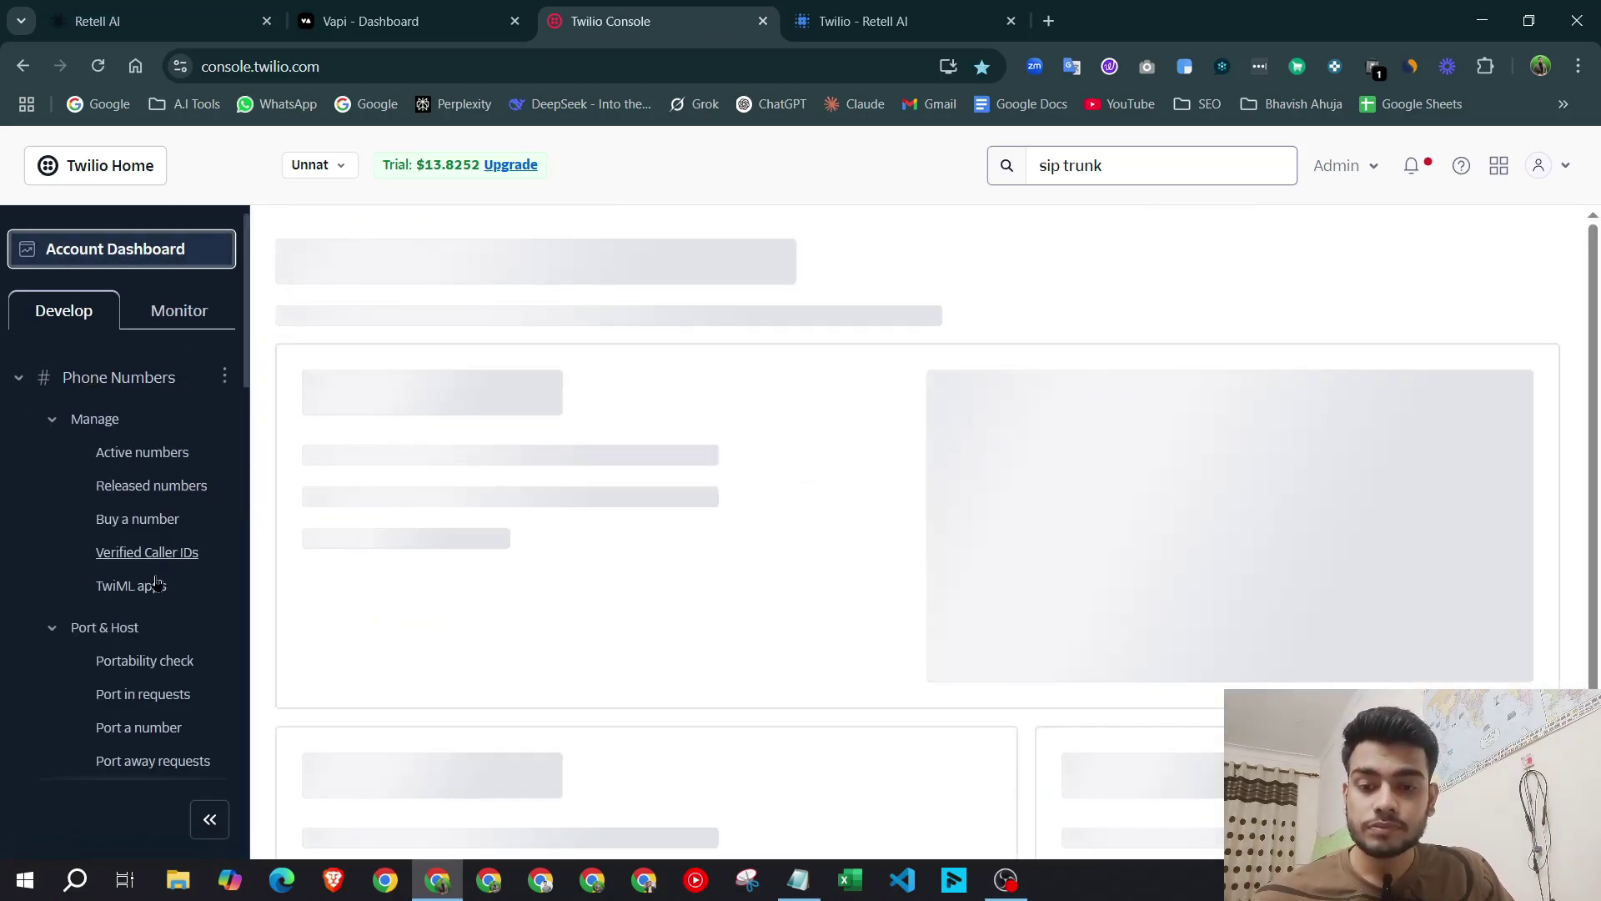
click(124, 11)
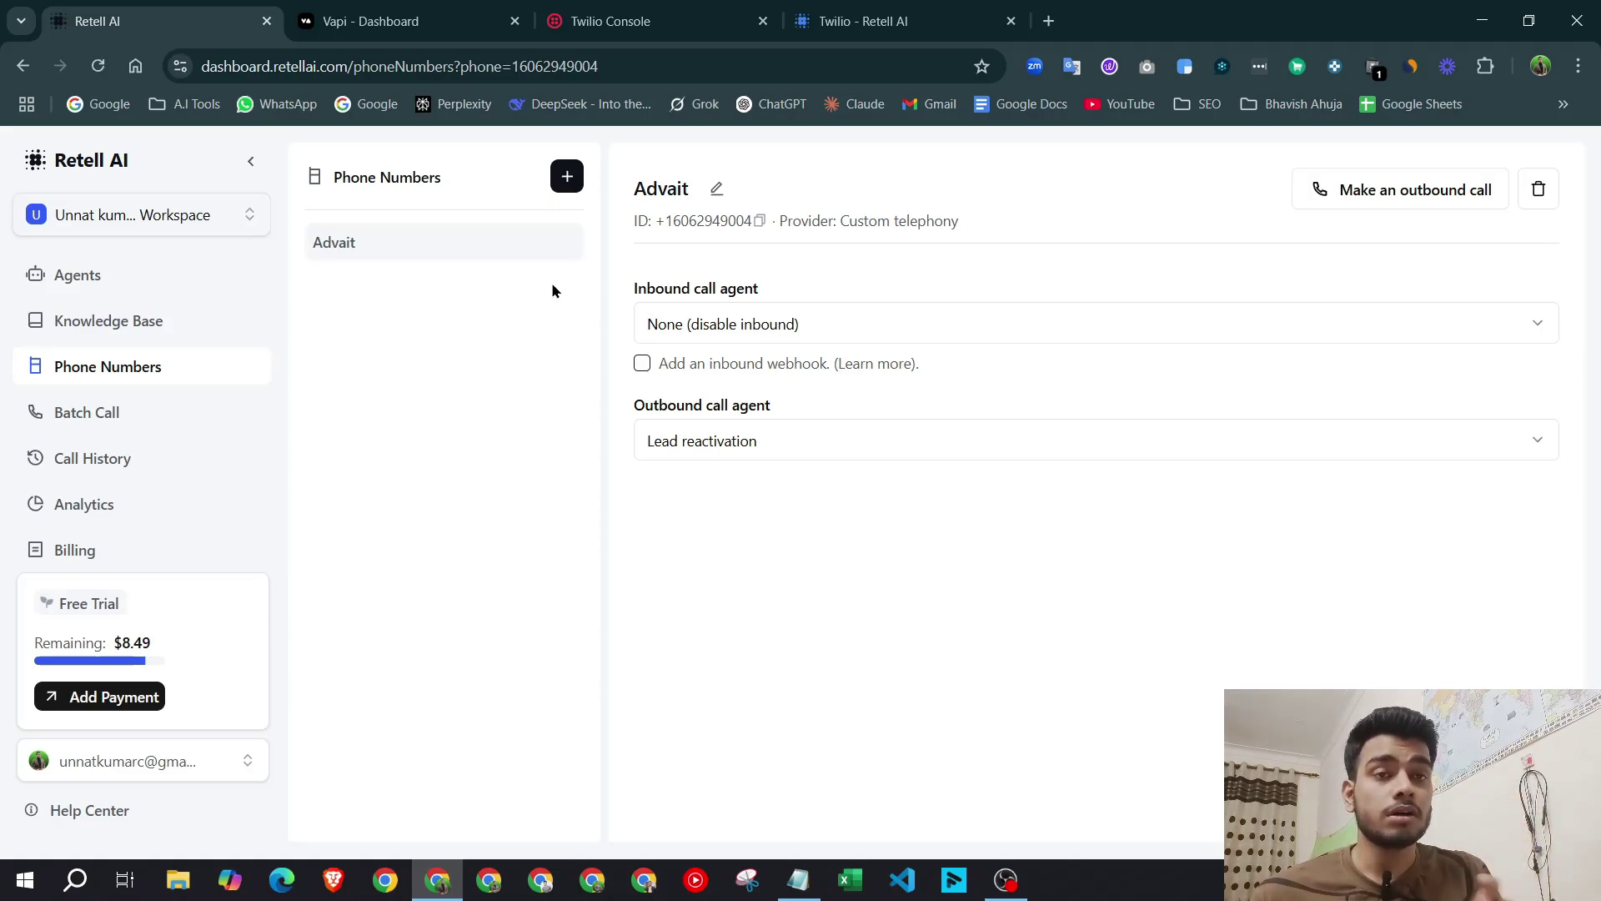
Review the single entry under Verified Caller IDs, then return to the account dashboard.
click(400, 20)
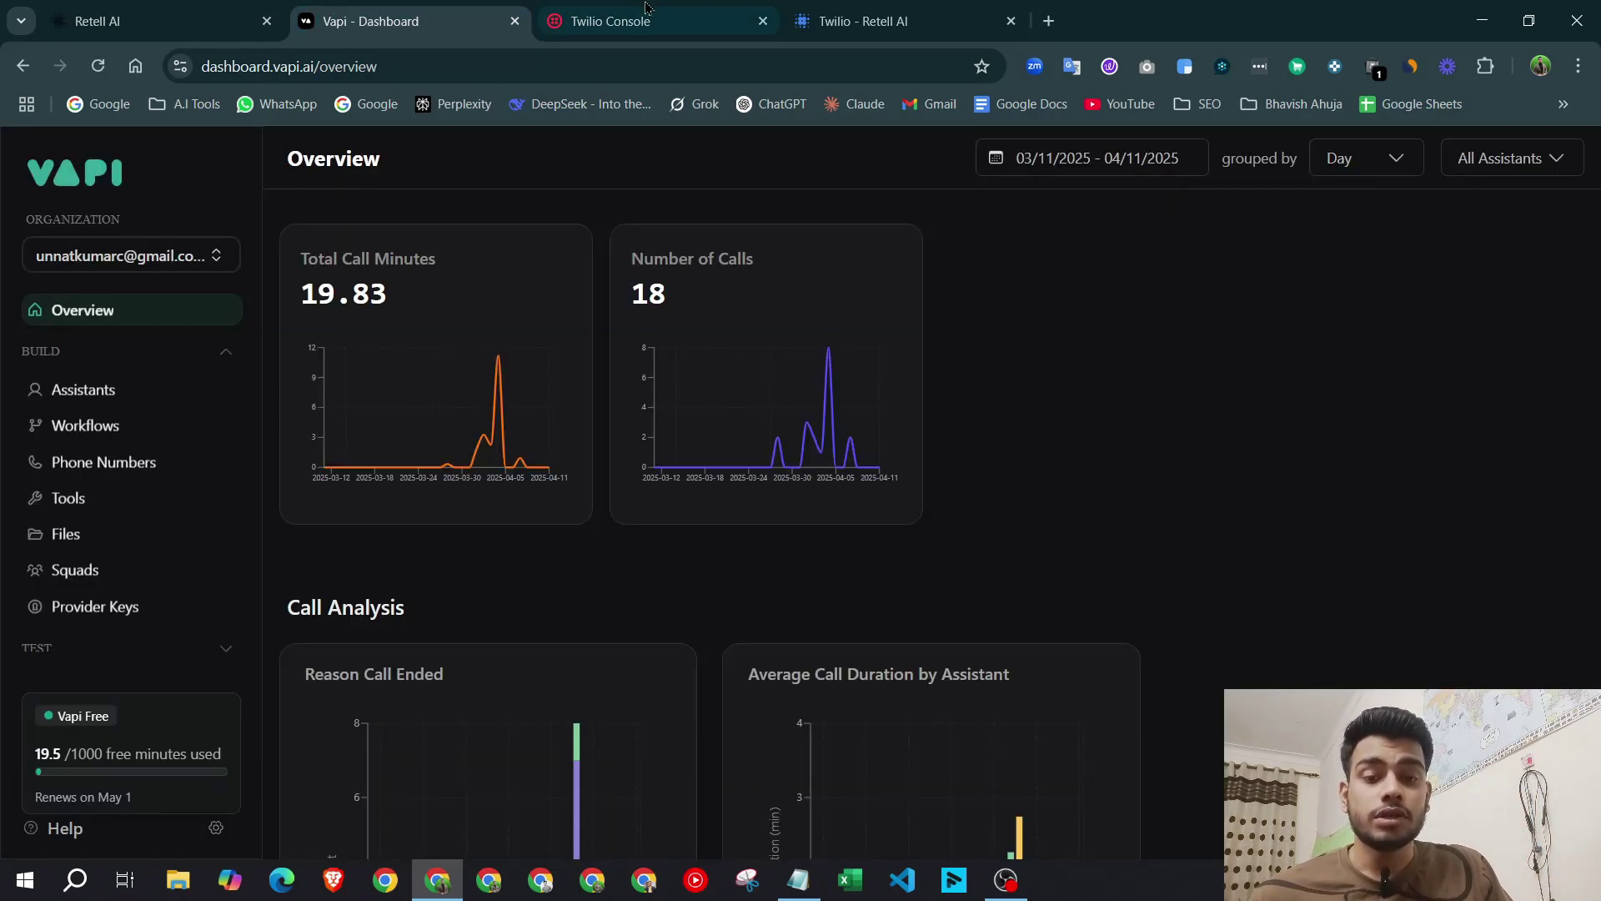
click(638, 10)
click(150, 554)
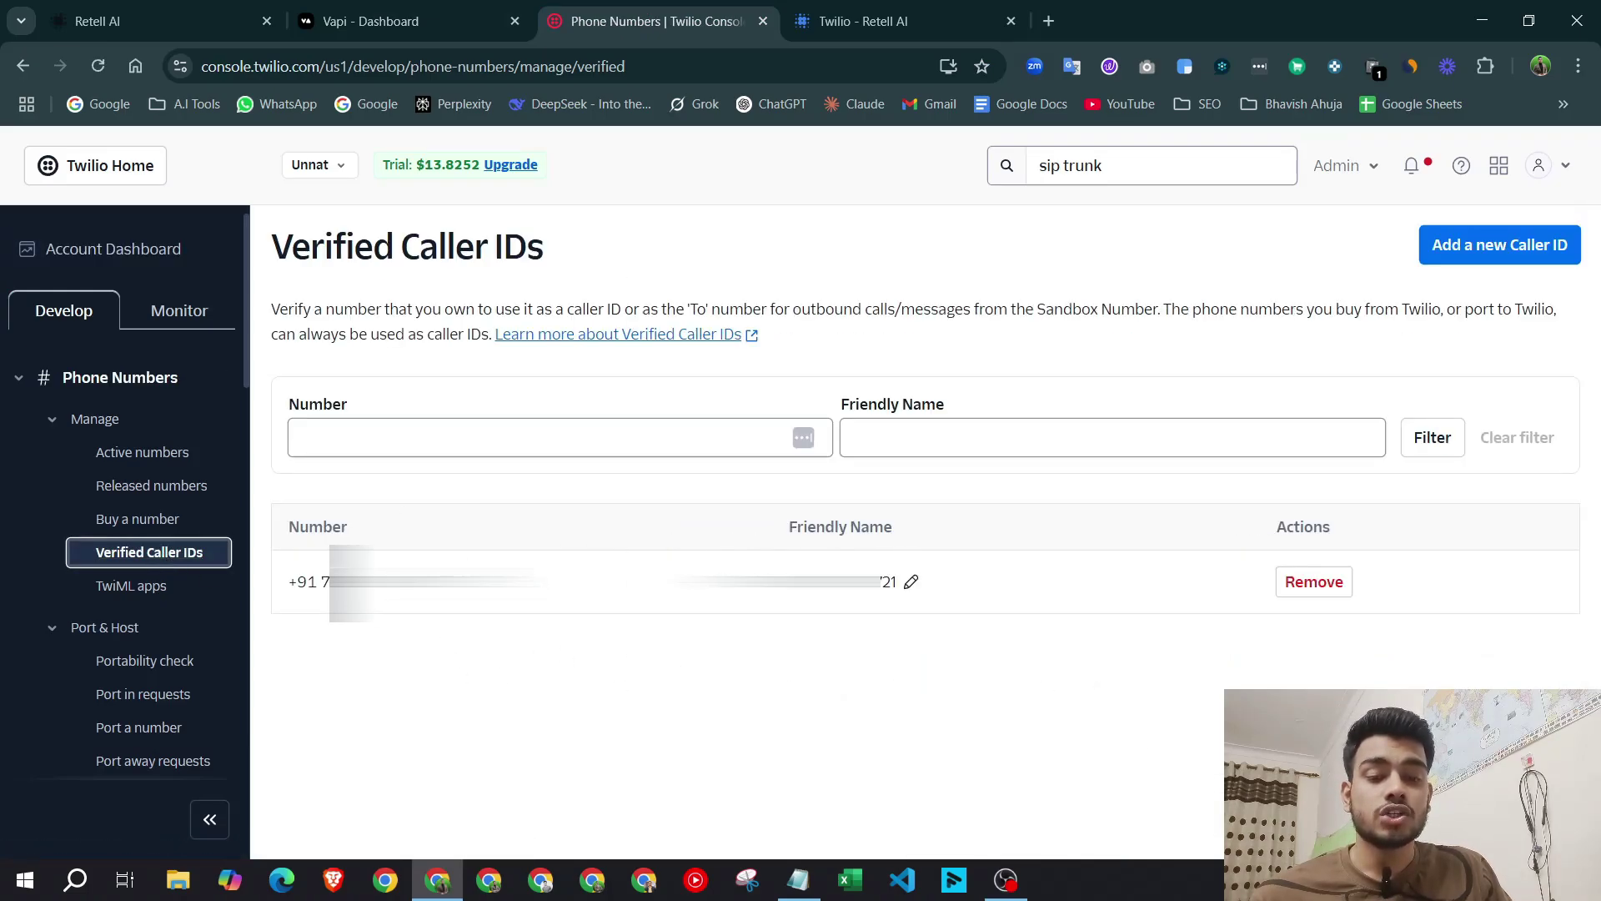
drag(288, 583, 542, 583)
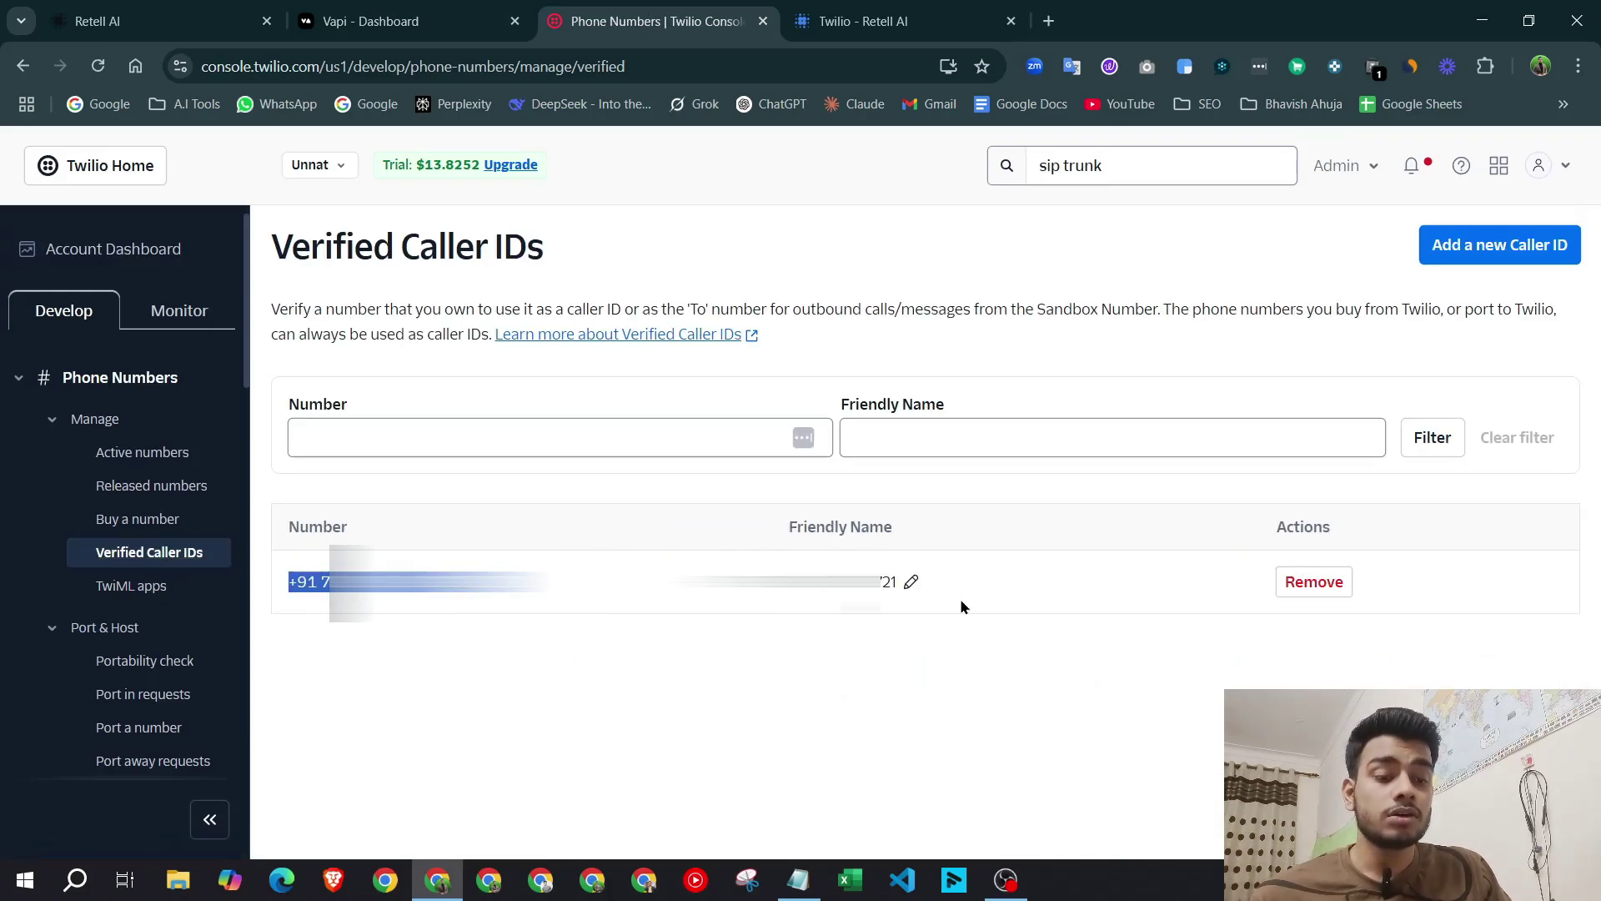
drag(969, 587, 709, 583)
click(869, 672)
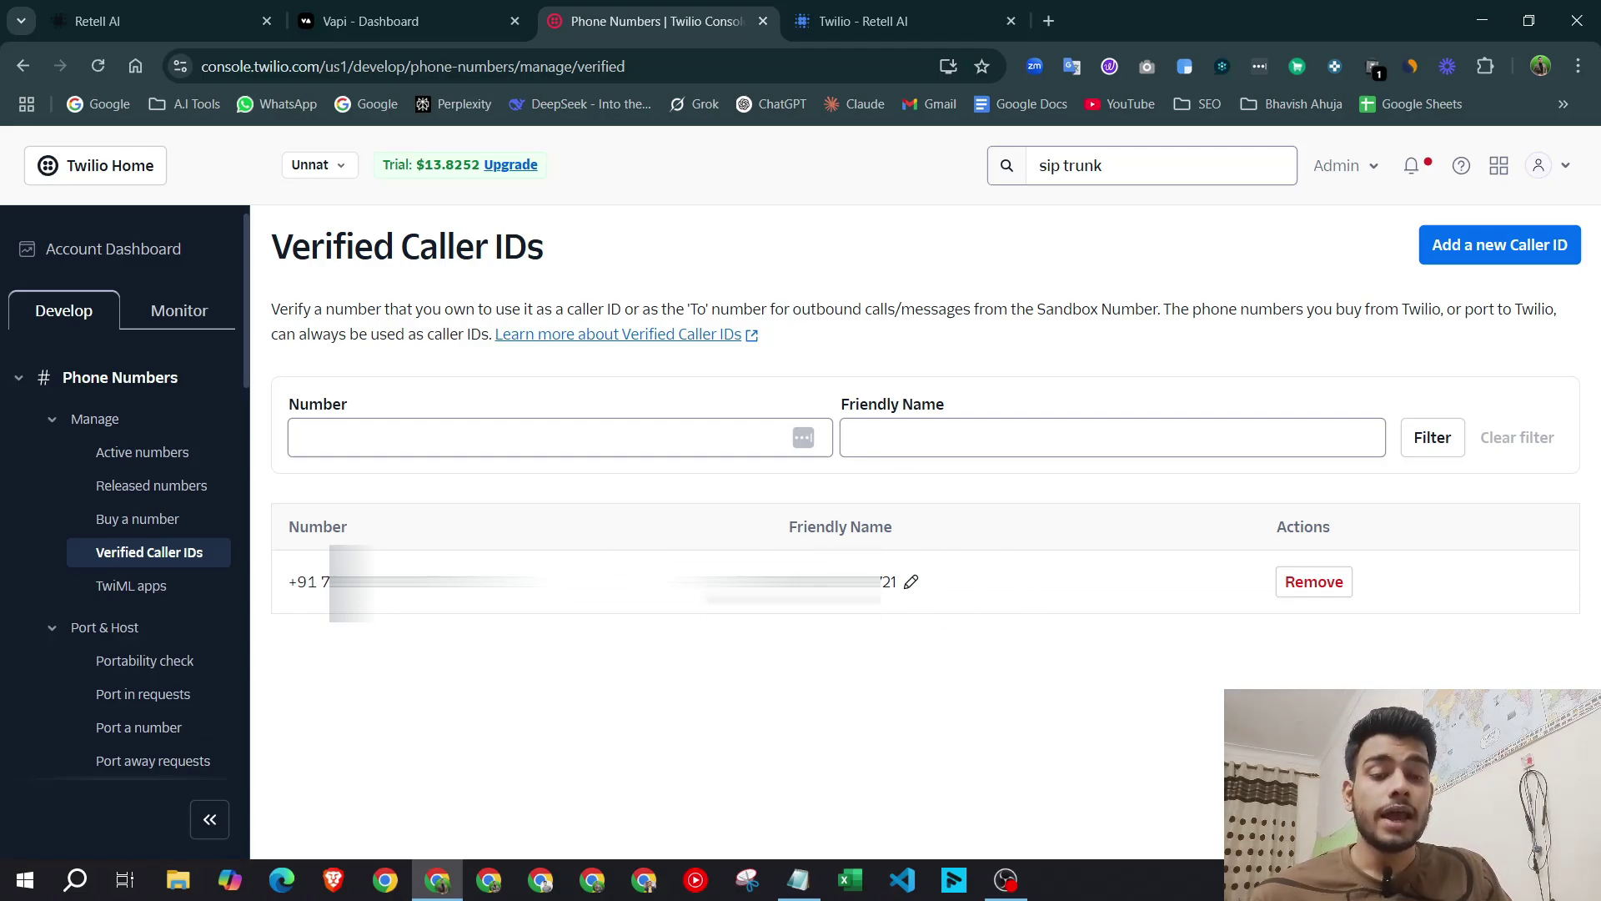
click(149, 552)
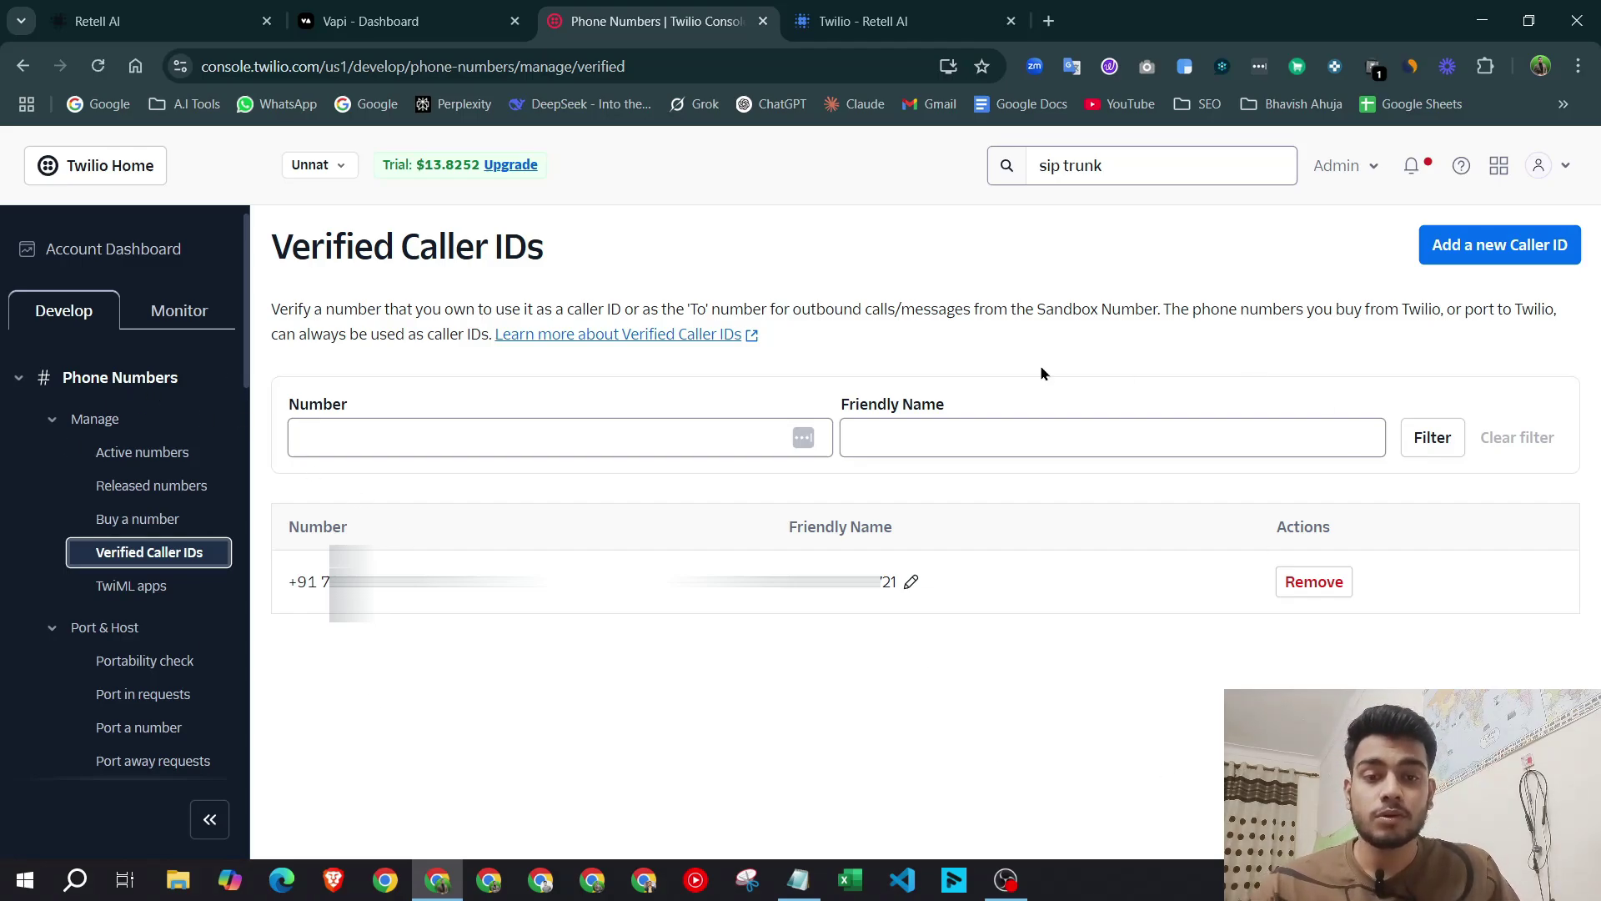
click(112, 249)
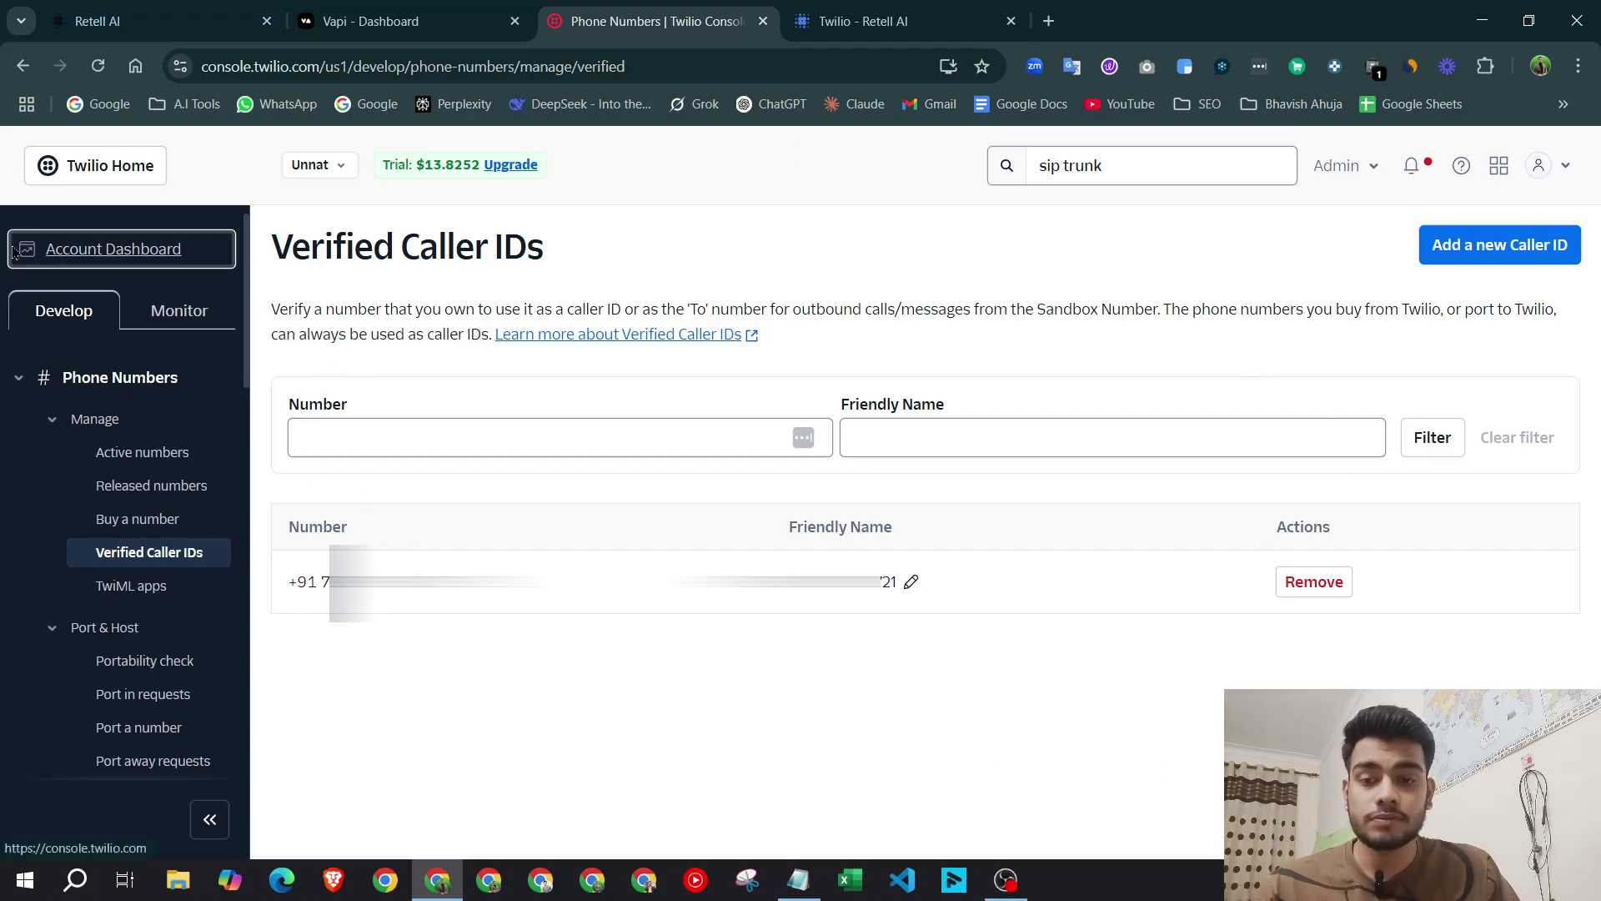
Open Active numbers, then the Buy a Number page listing available US numbers.
click(138, 451)
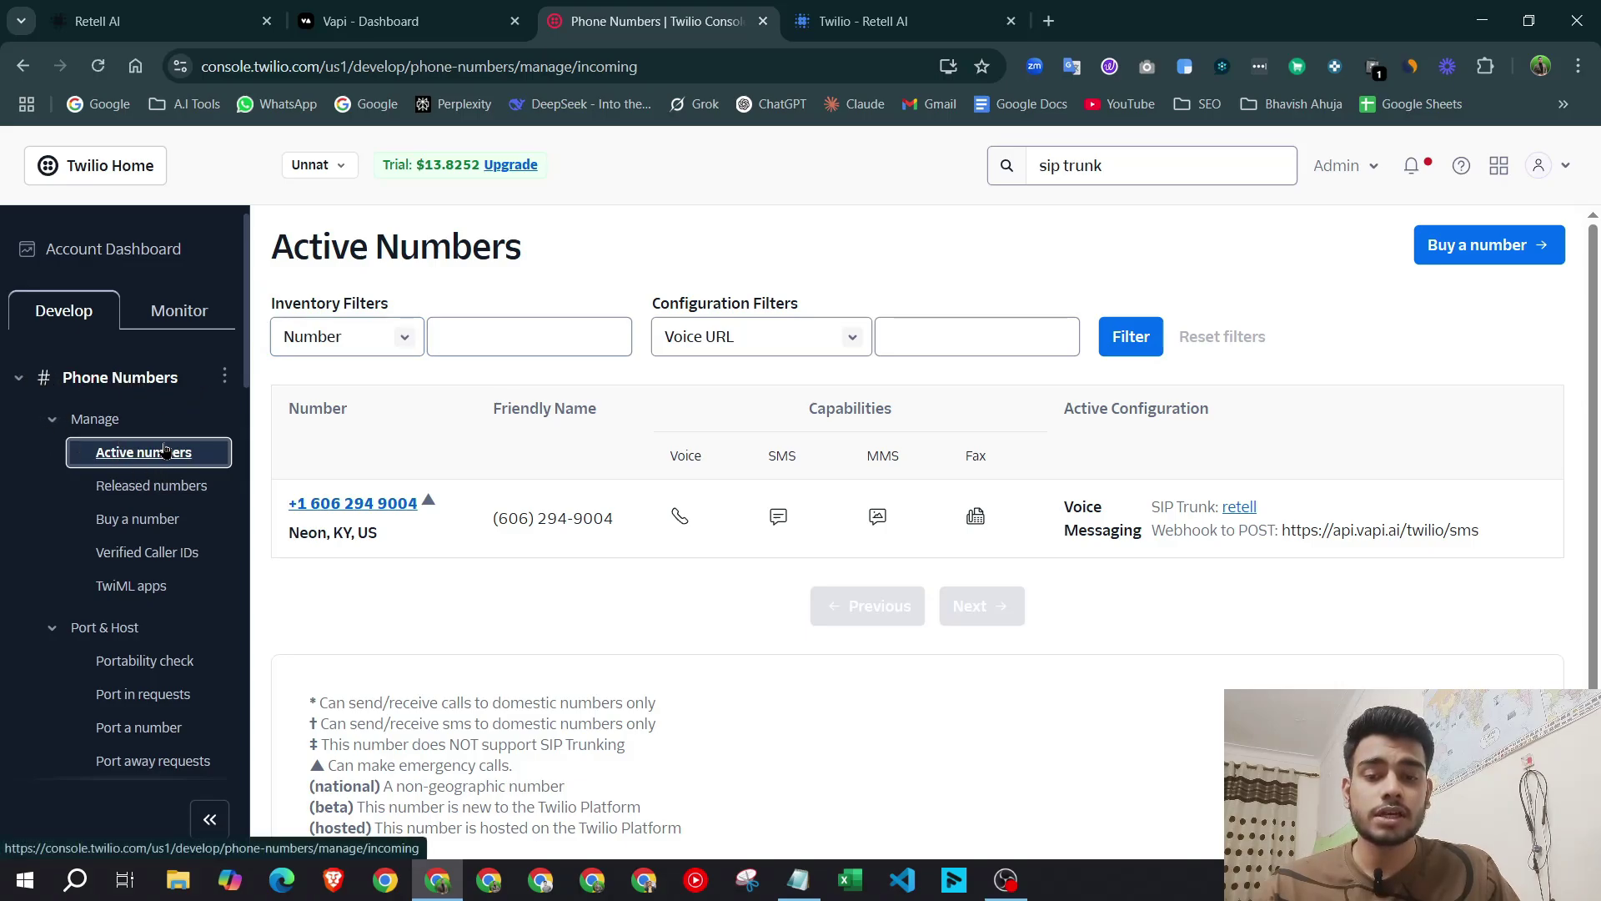
click(1488, 244)
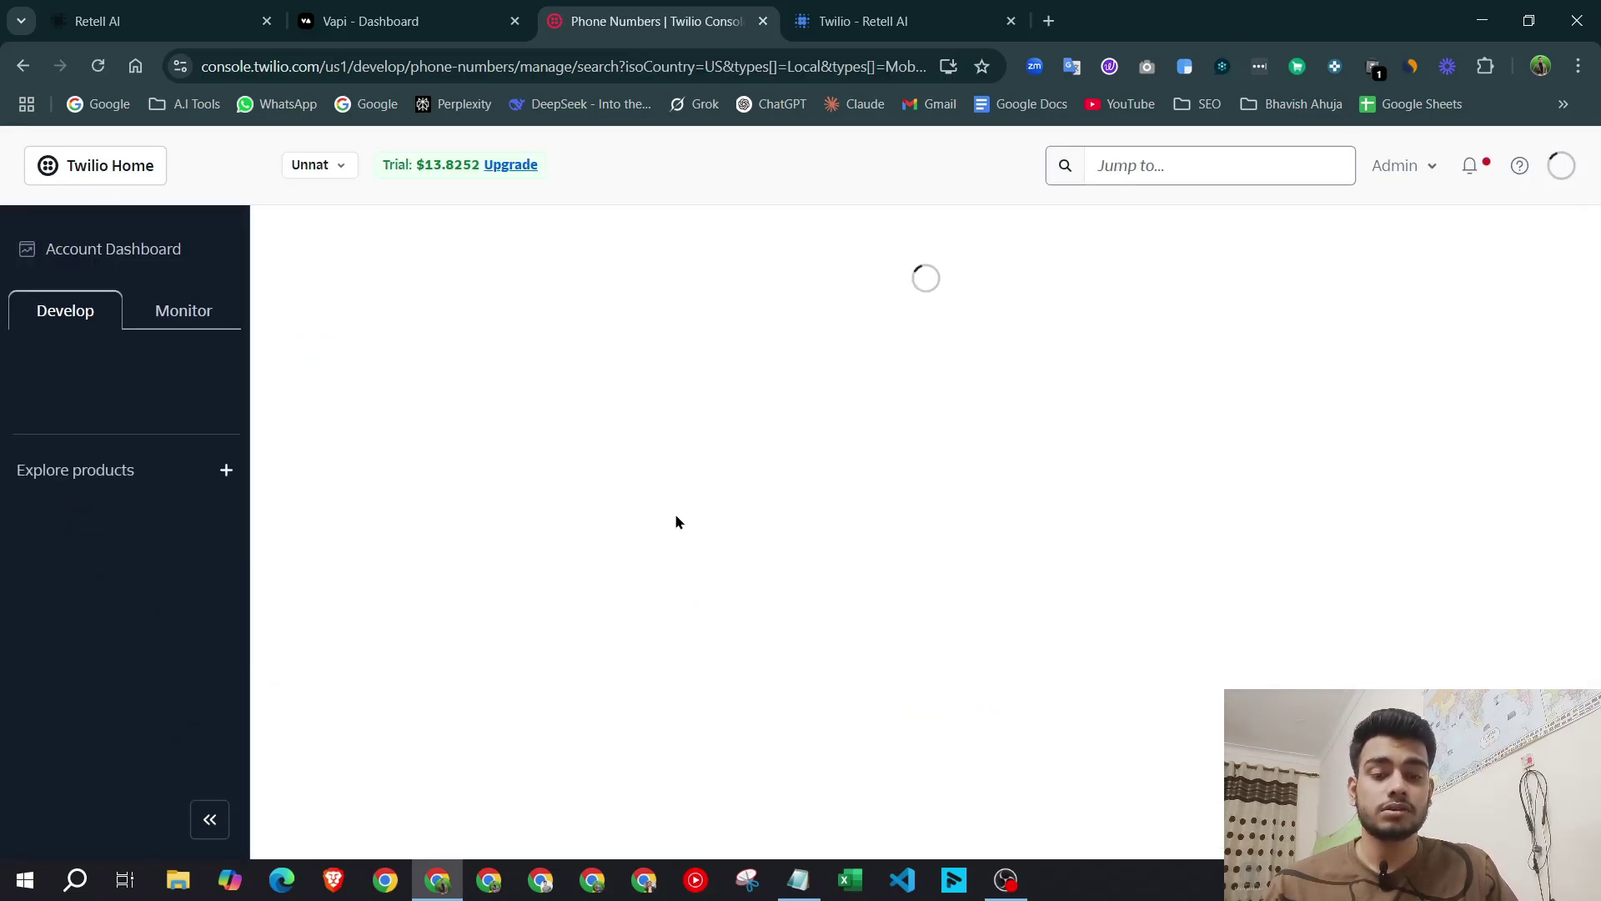
scroll(667, 457, down, 2)
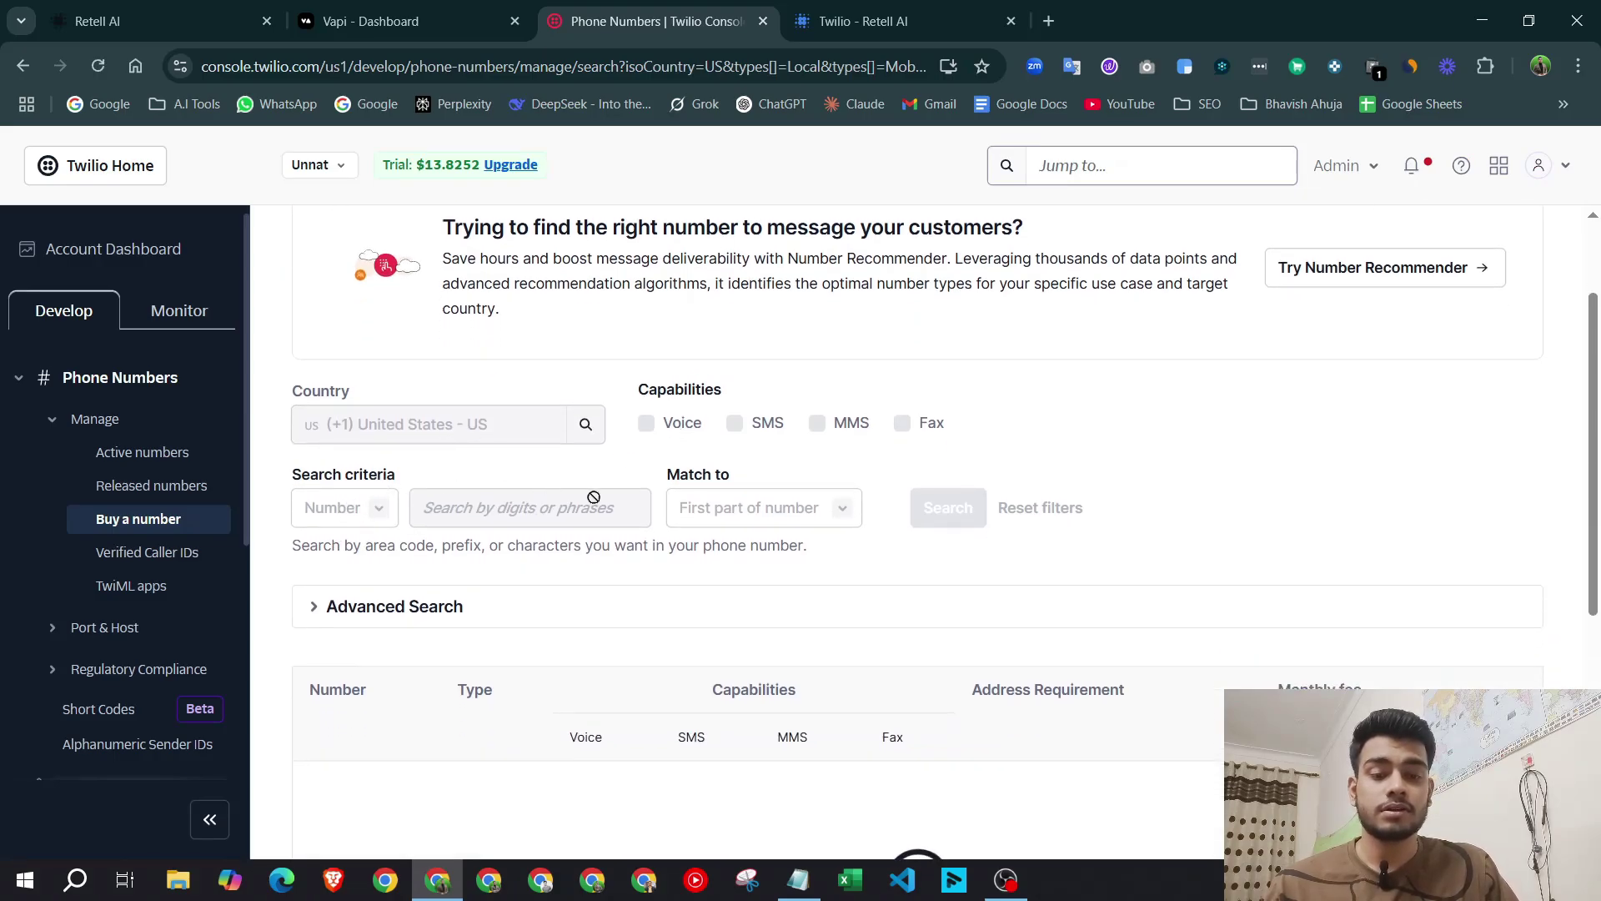
scroll(730, 471, down, 3)
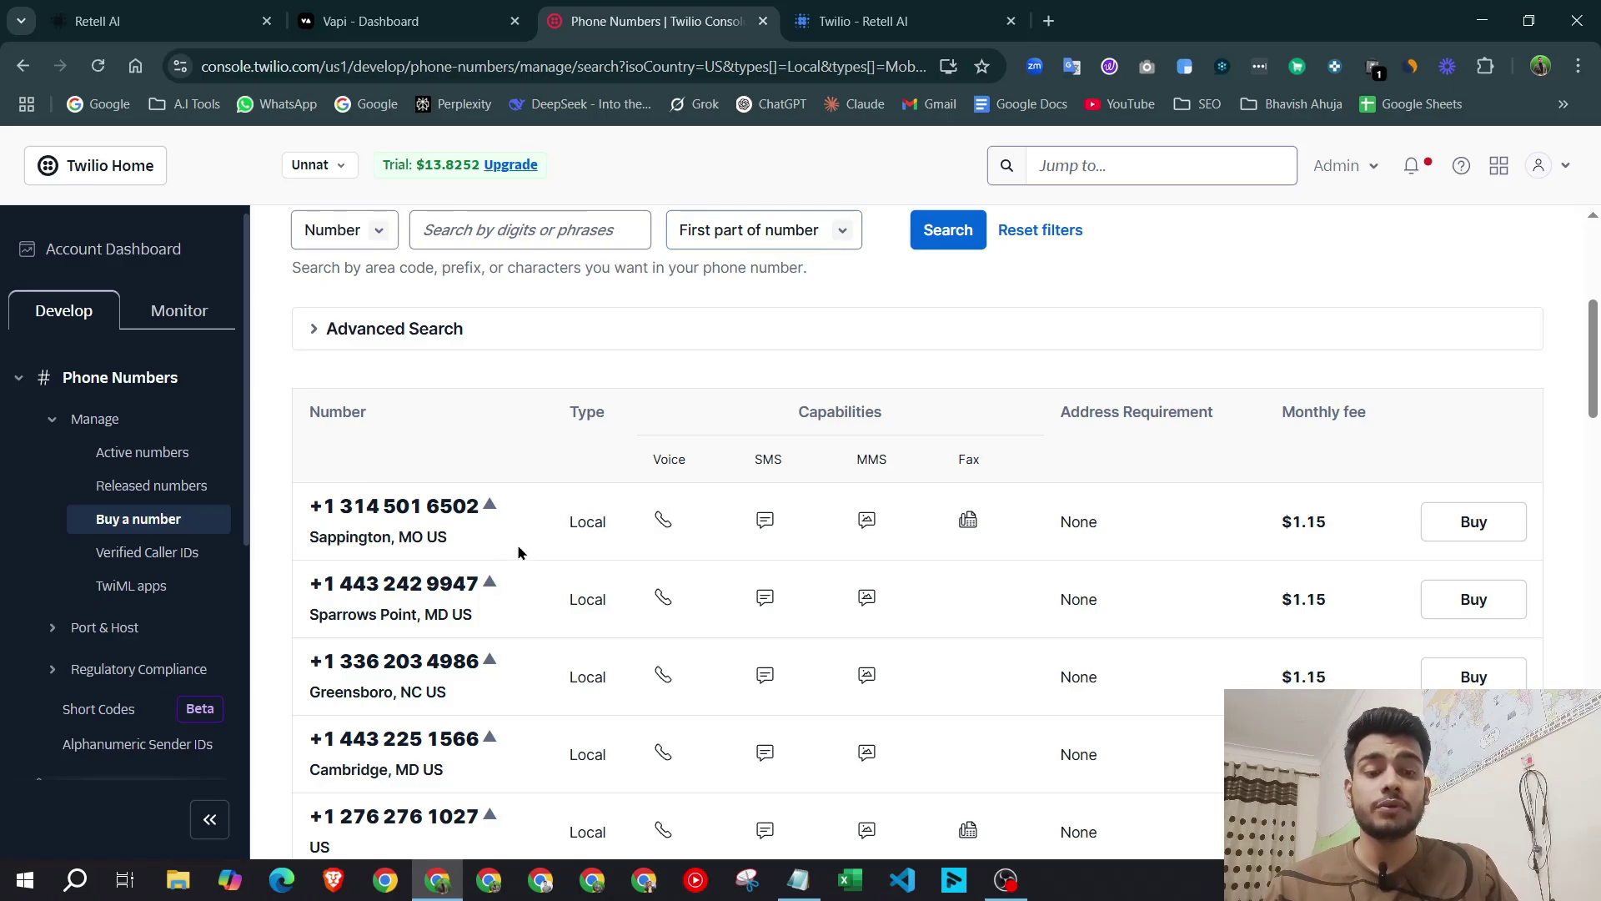
drag(691, 469, 654, 512)
click(680, 519)
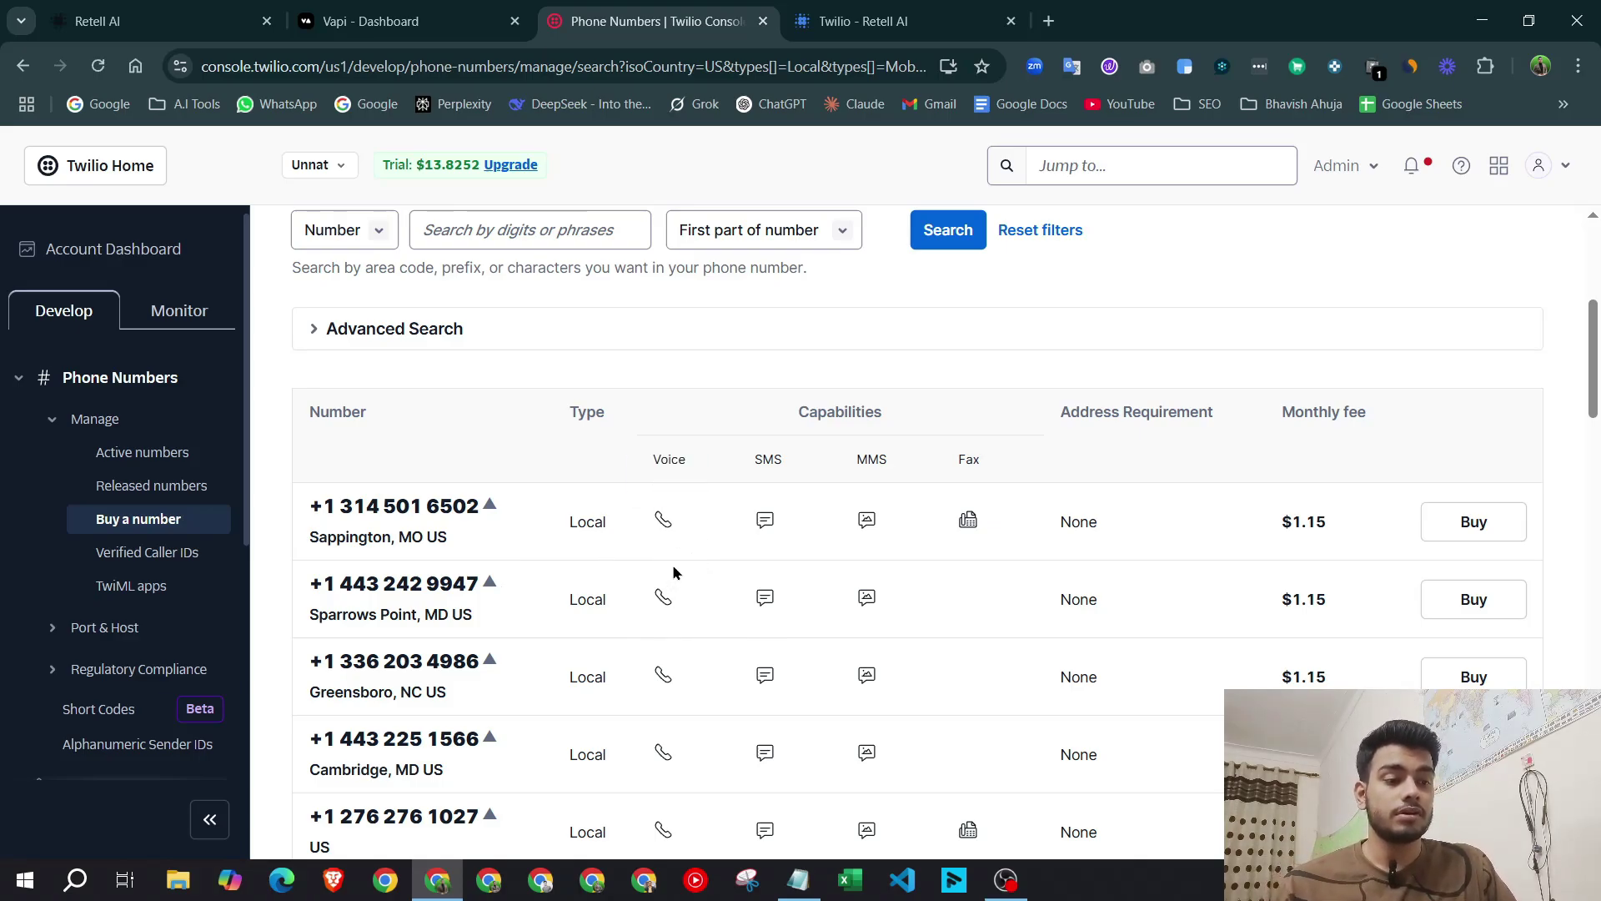
Scroll through the purchasable numbers, then switch to the Vapi dashboard overview.
scroll(674, 569, up, 2)
scroll(1001, 550, down, 2)
drag(1333, 523, 1289, 523)
scroll(1311, 572, down, 5)
scroll(1311, 572, up, 9)
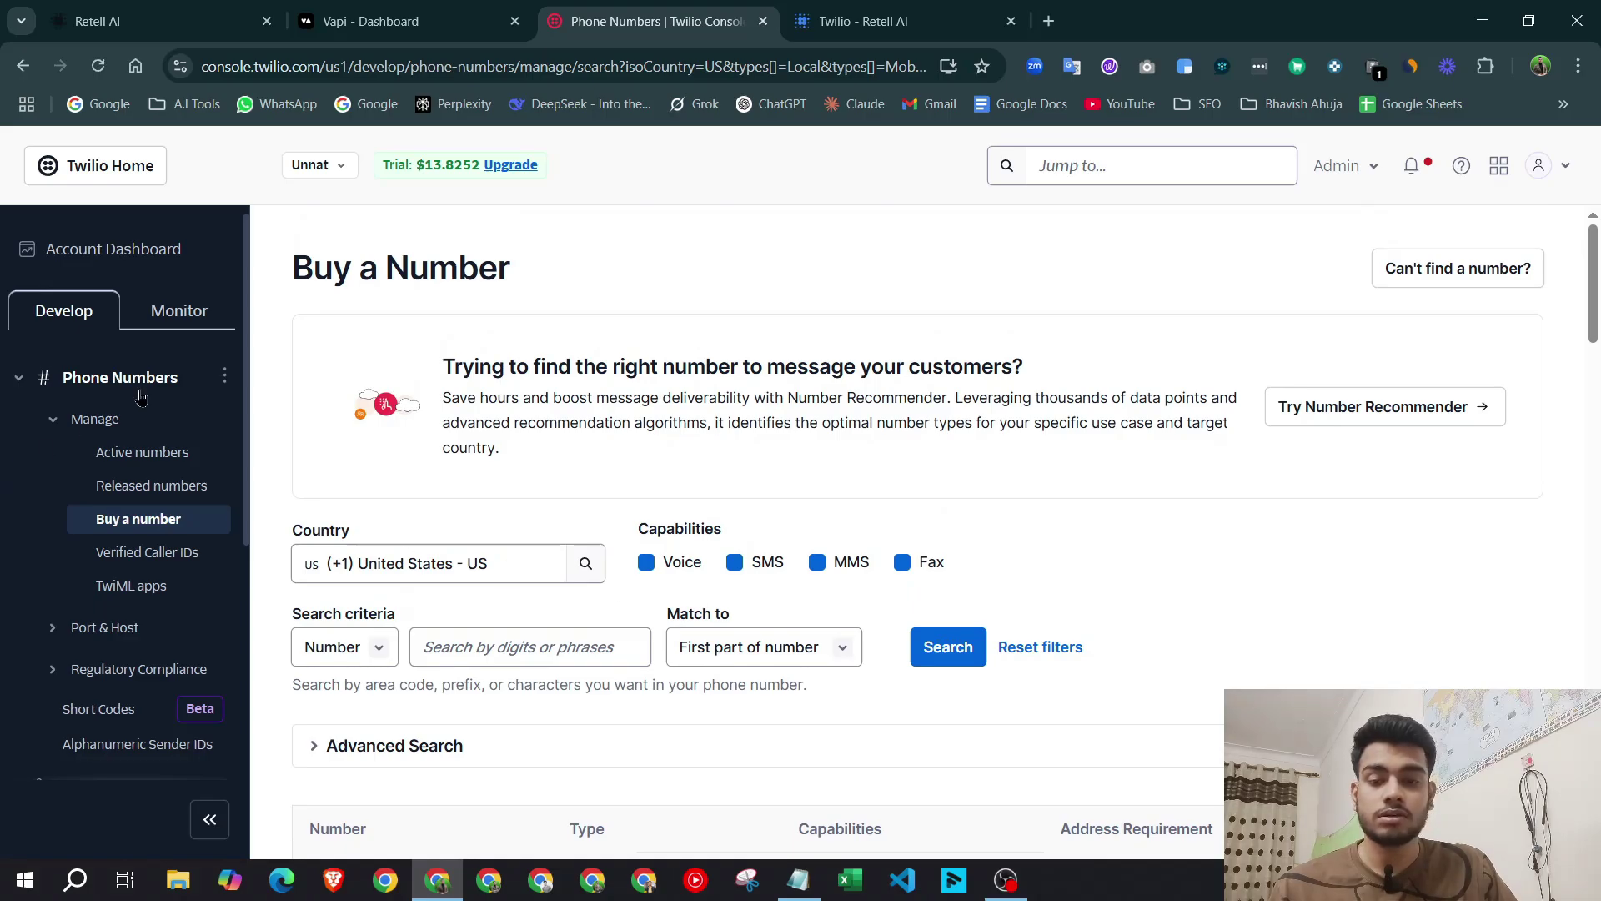
click(376, 21)
click(650, 21)
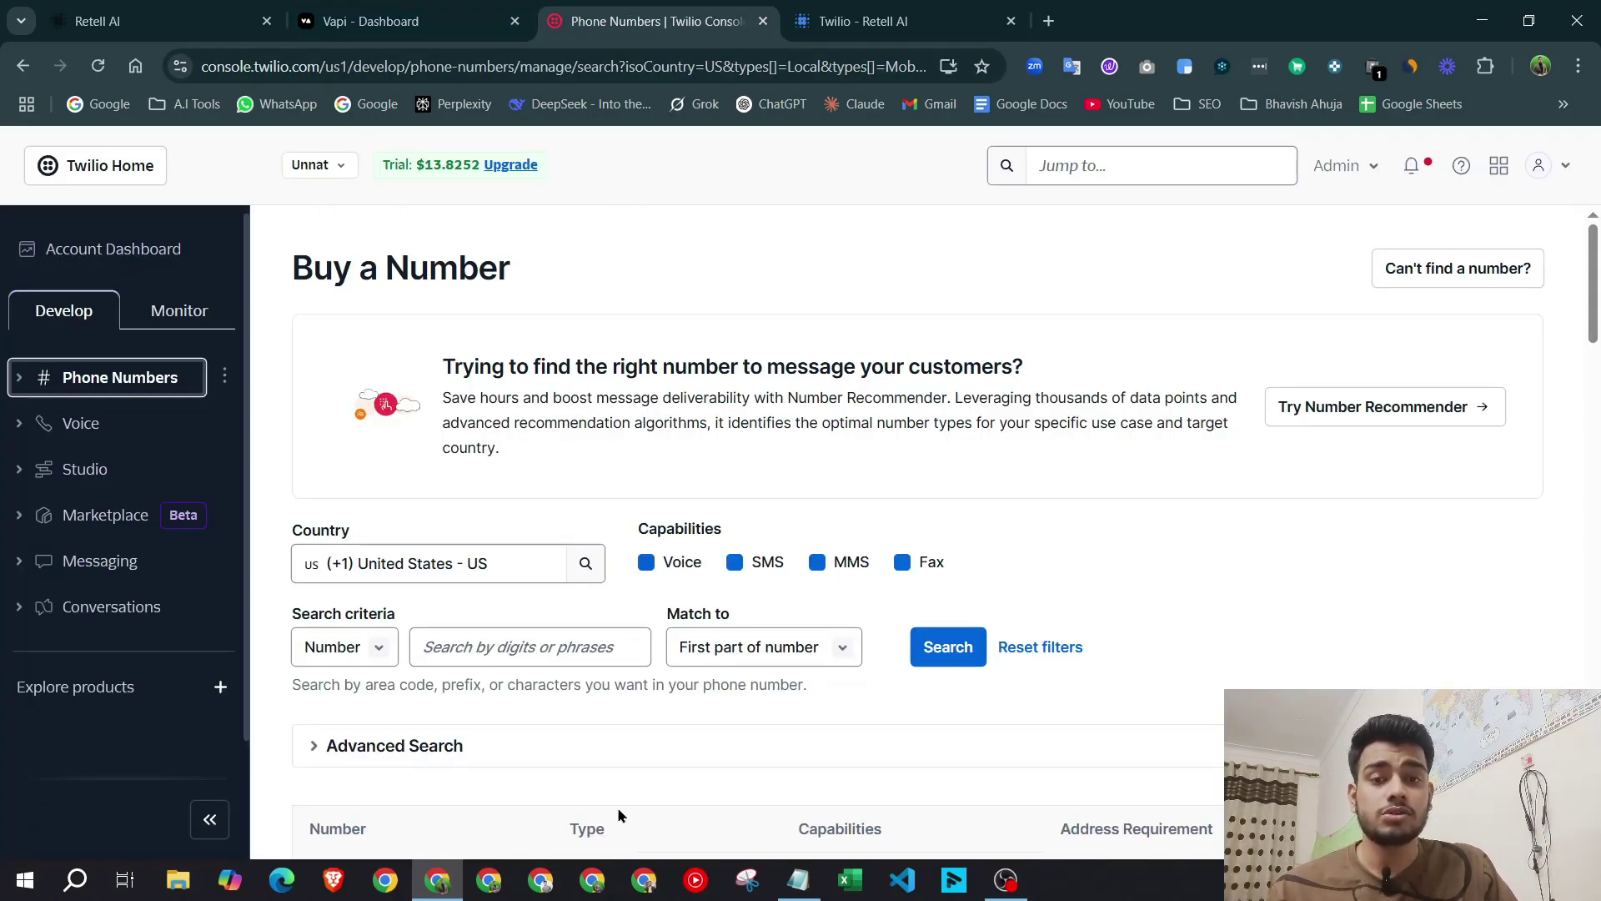
click(375, 21)
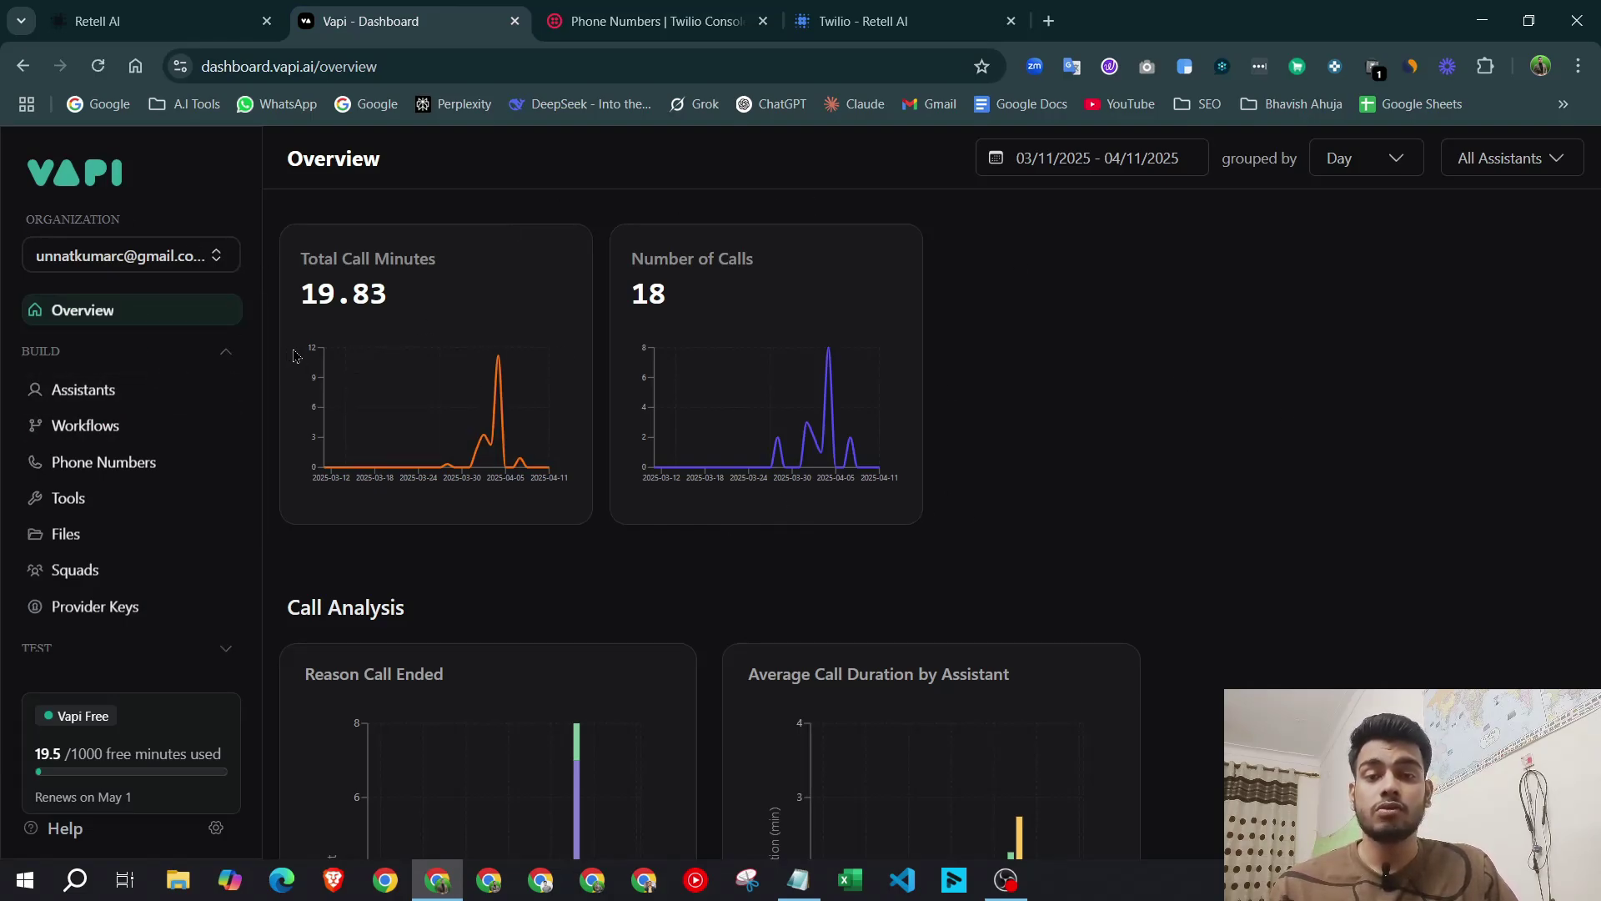
In Vapi, choose Phone Numbers > Create Phone Number > Import Twilio, then return to Twilio's Account Dashboard.
click(104, 464)
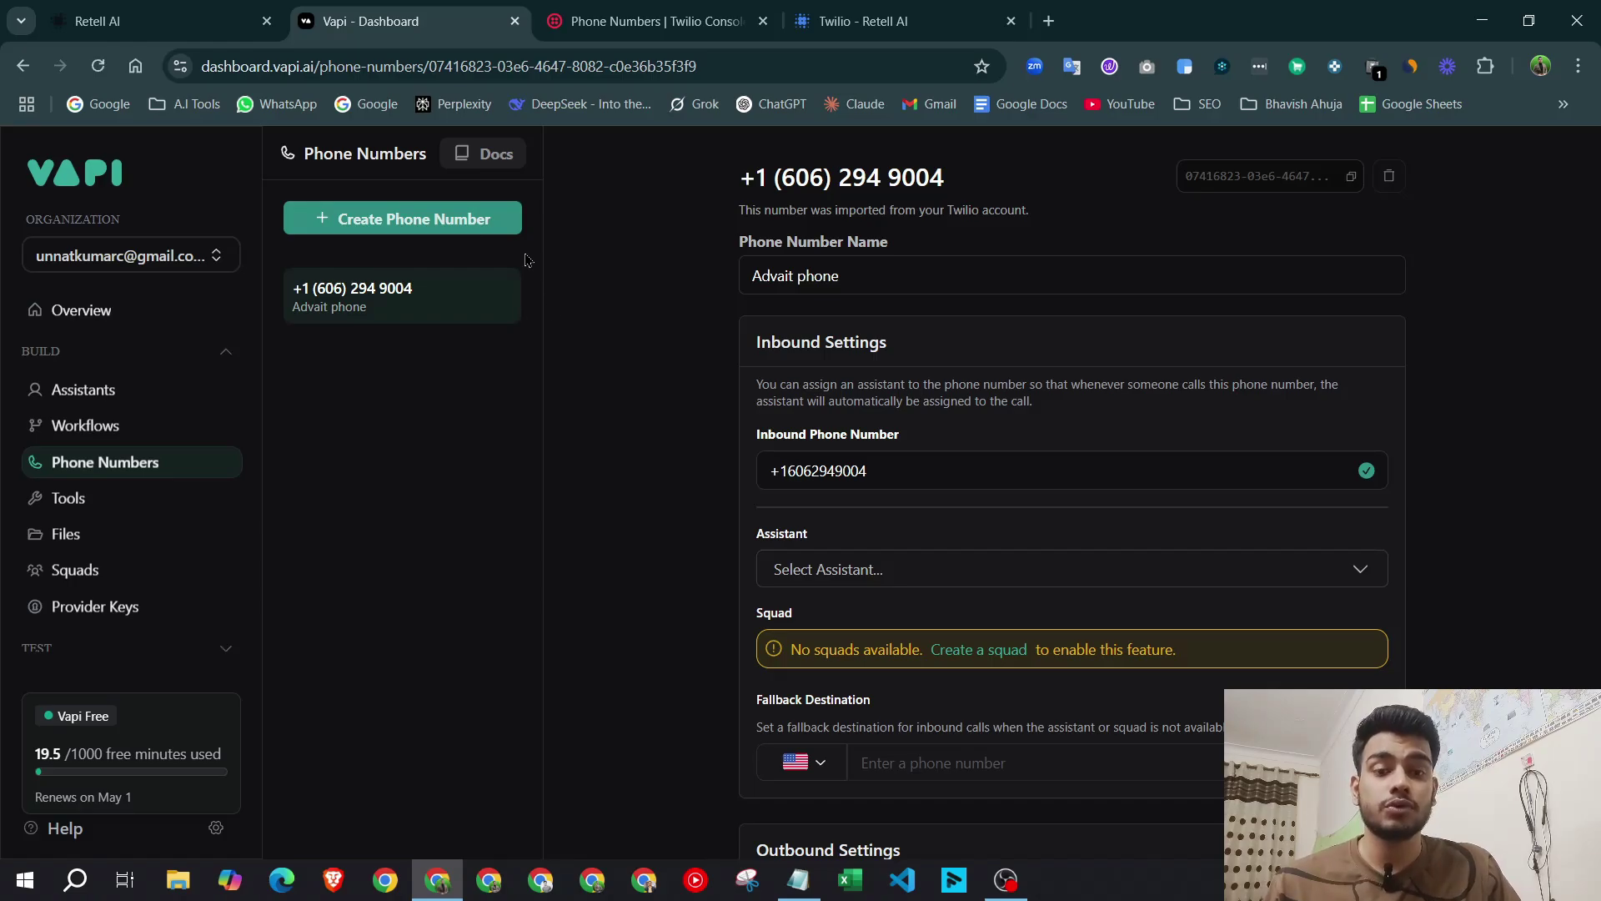
click(442, 229)
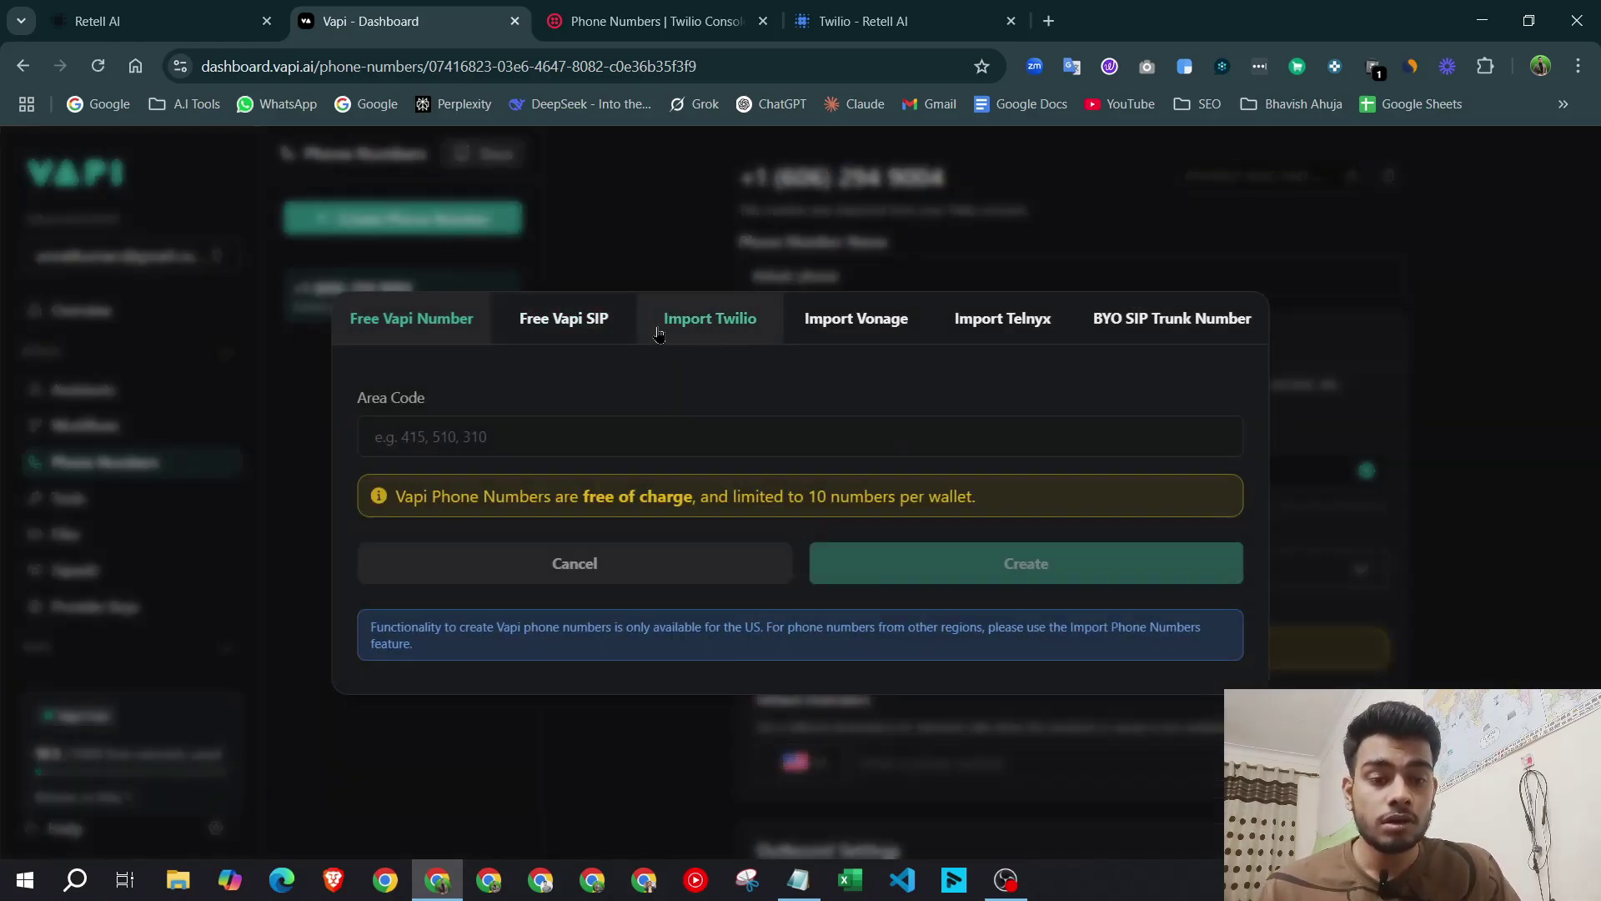
click(717, 330)
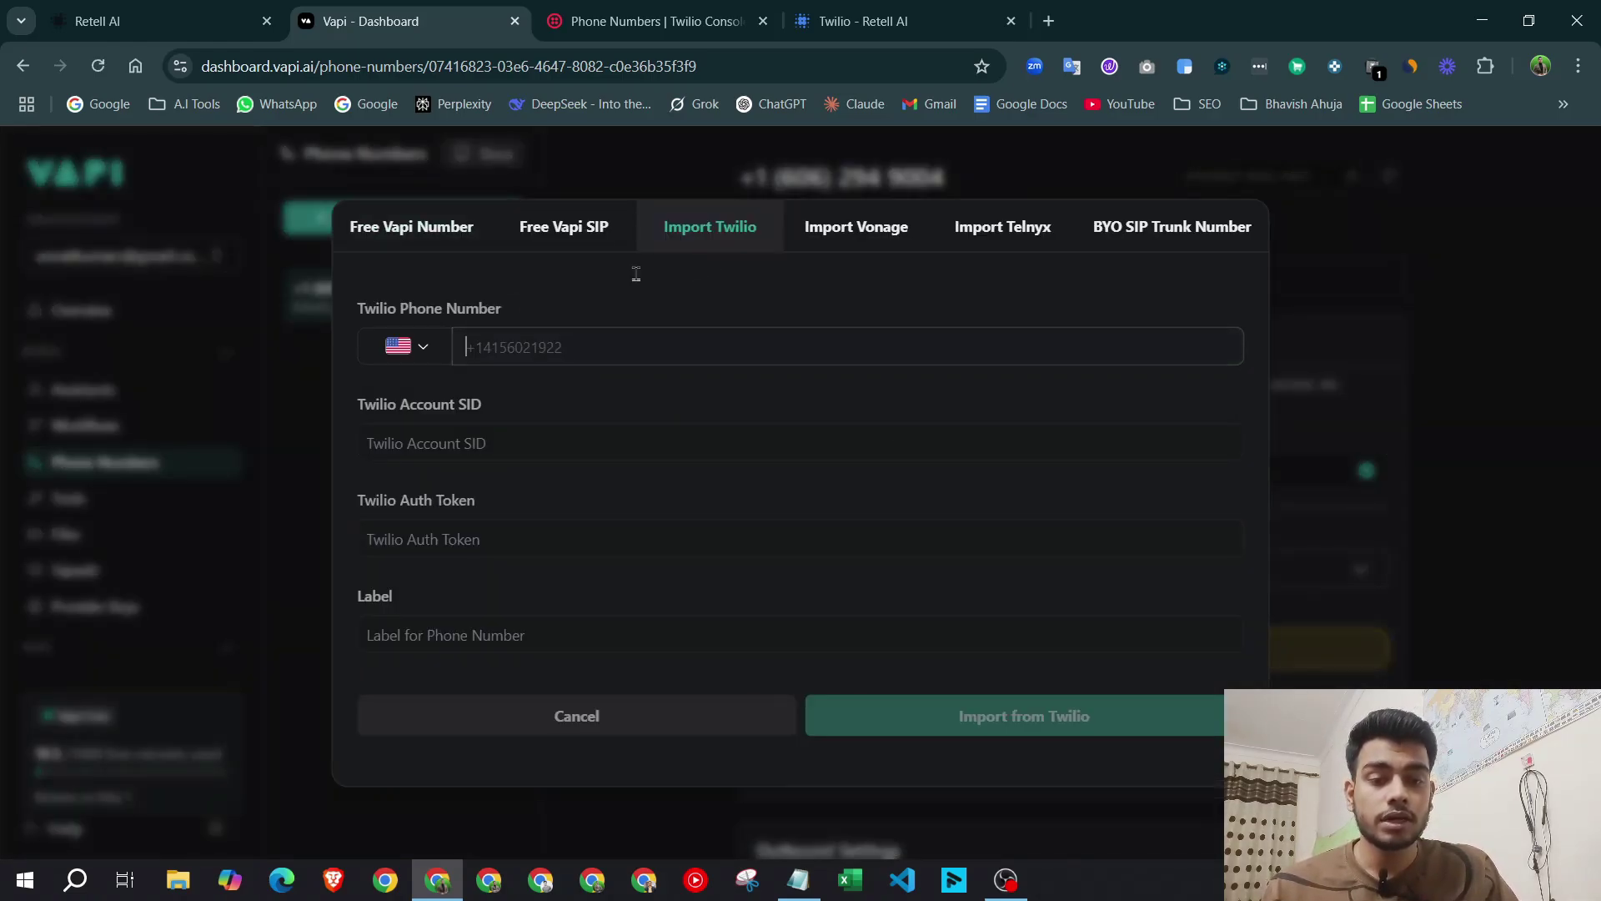
click(650, 21)
click(113, 249)
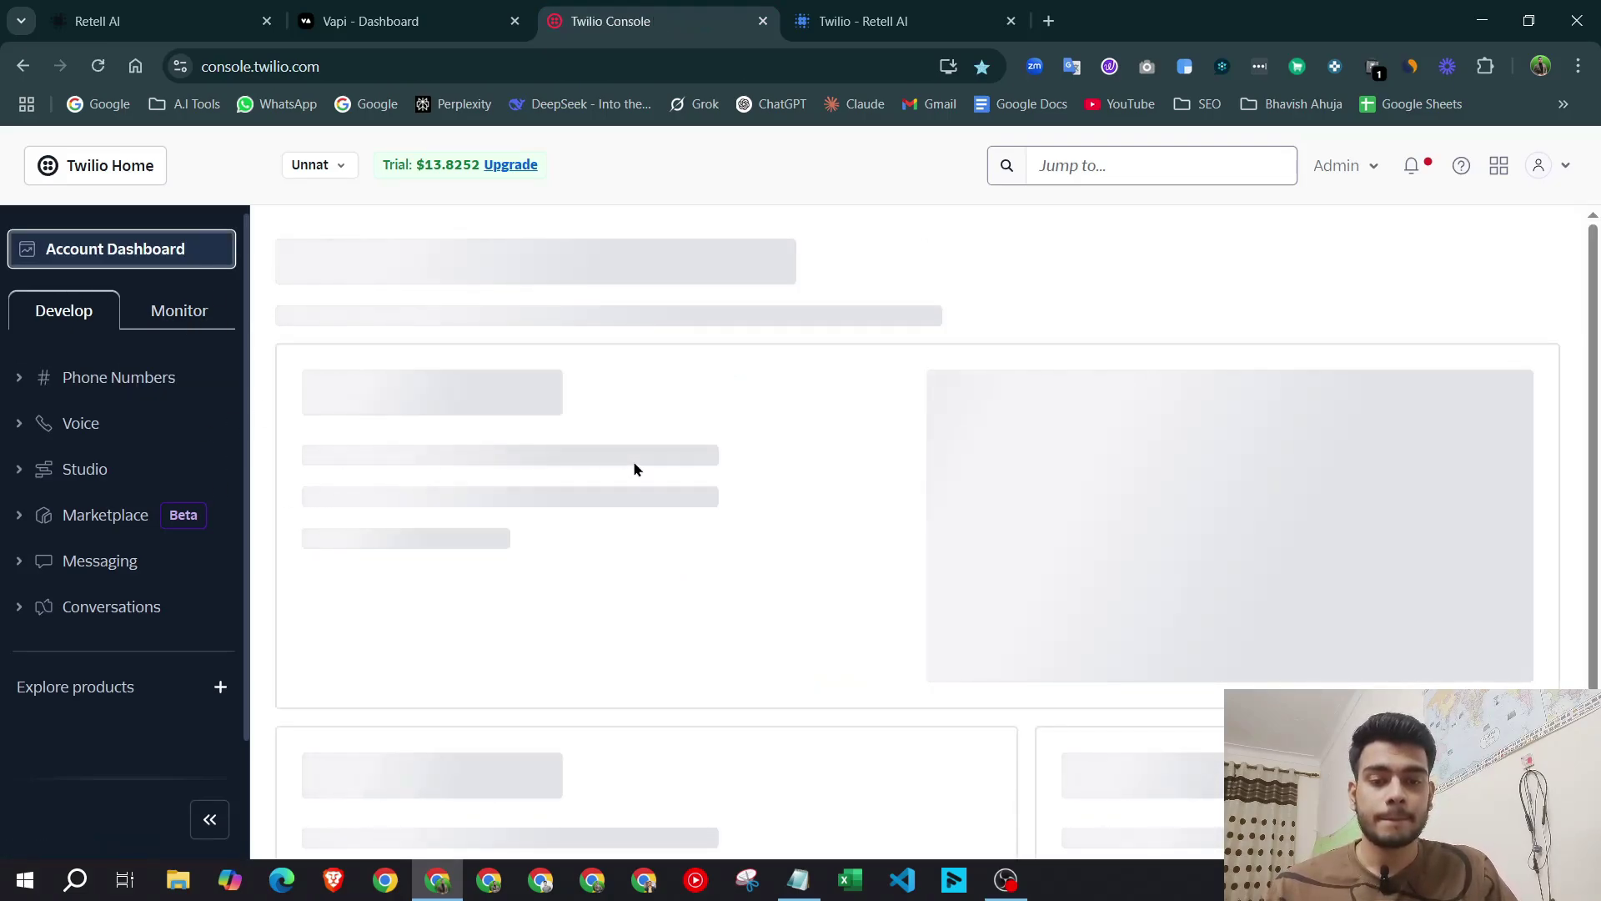
Paste the account's Twilio phone number from Account Info into Vapi's Import Twilio form.
scroll(634, 469, down, 5)
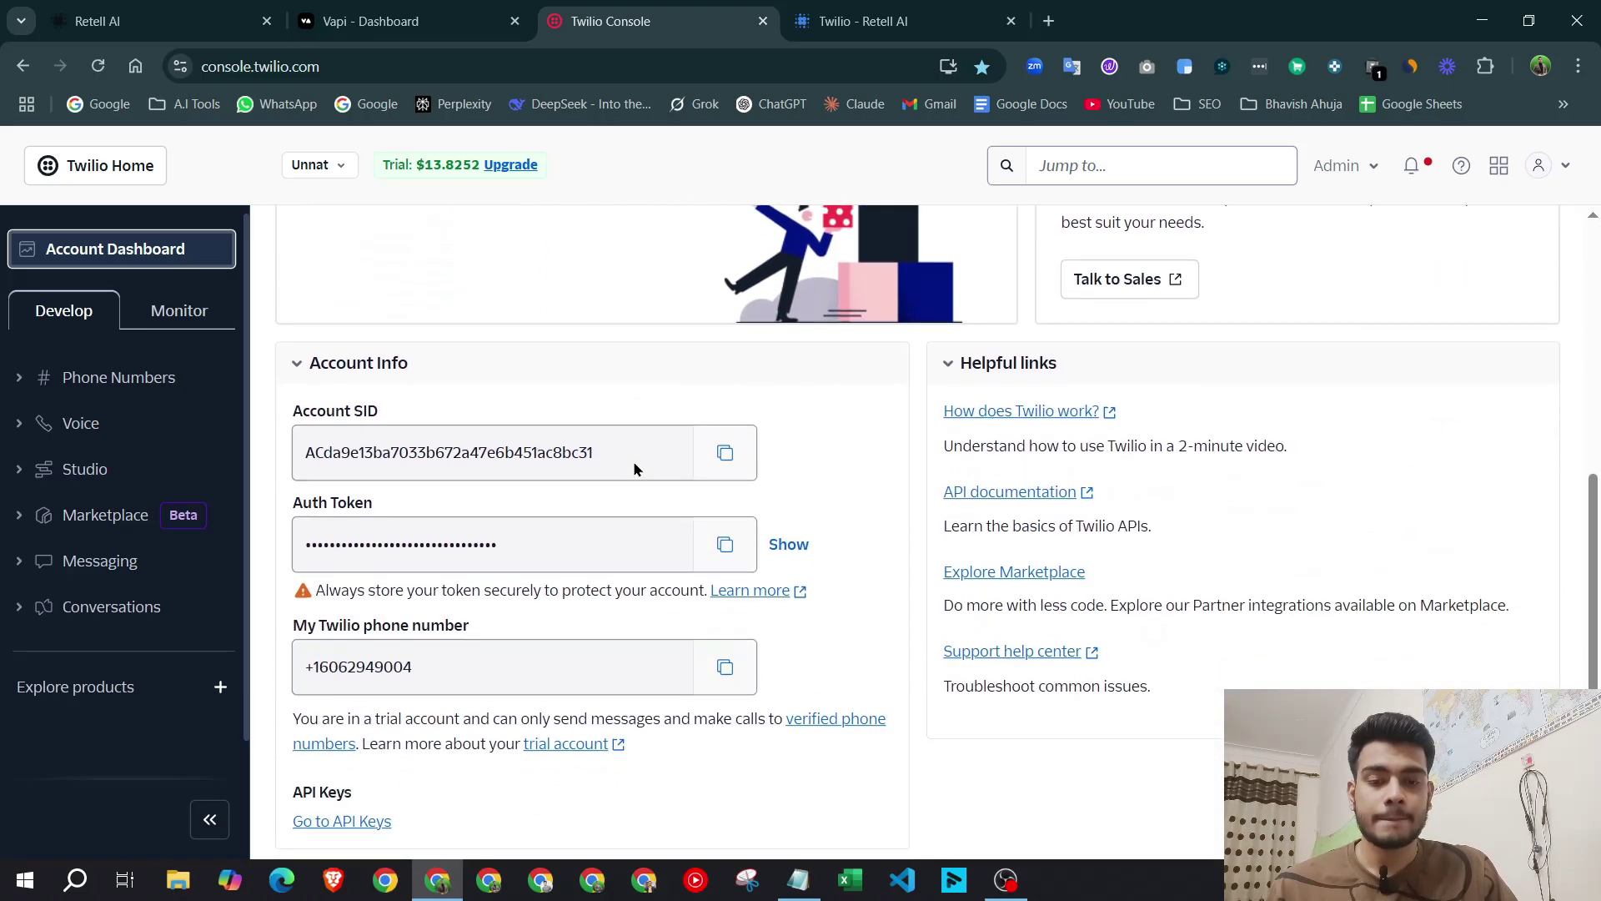
drag(460, 667, 292, 659)
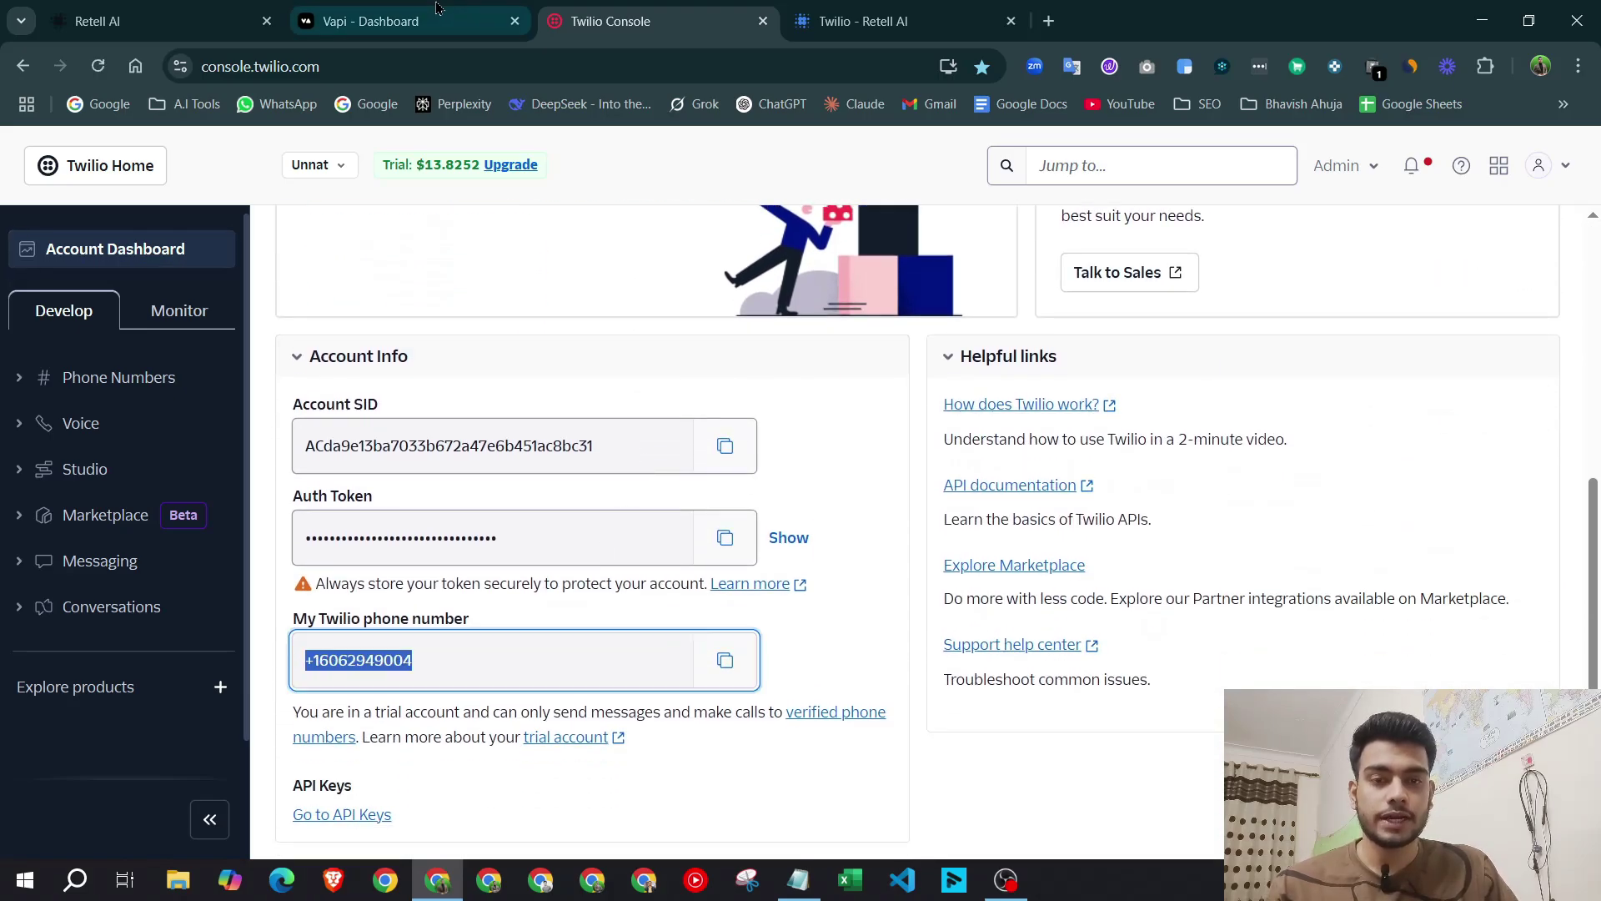
click(437, 9)
key(ctrl+v)
key(ctrl+Tab)
click(375, 21)
drag(491, 413, 292, 404)
key(ctrl+Tab)
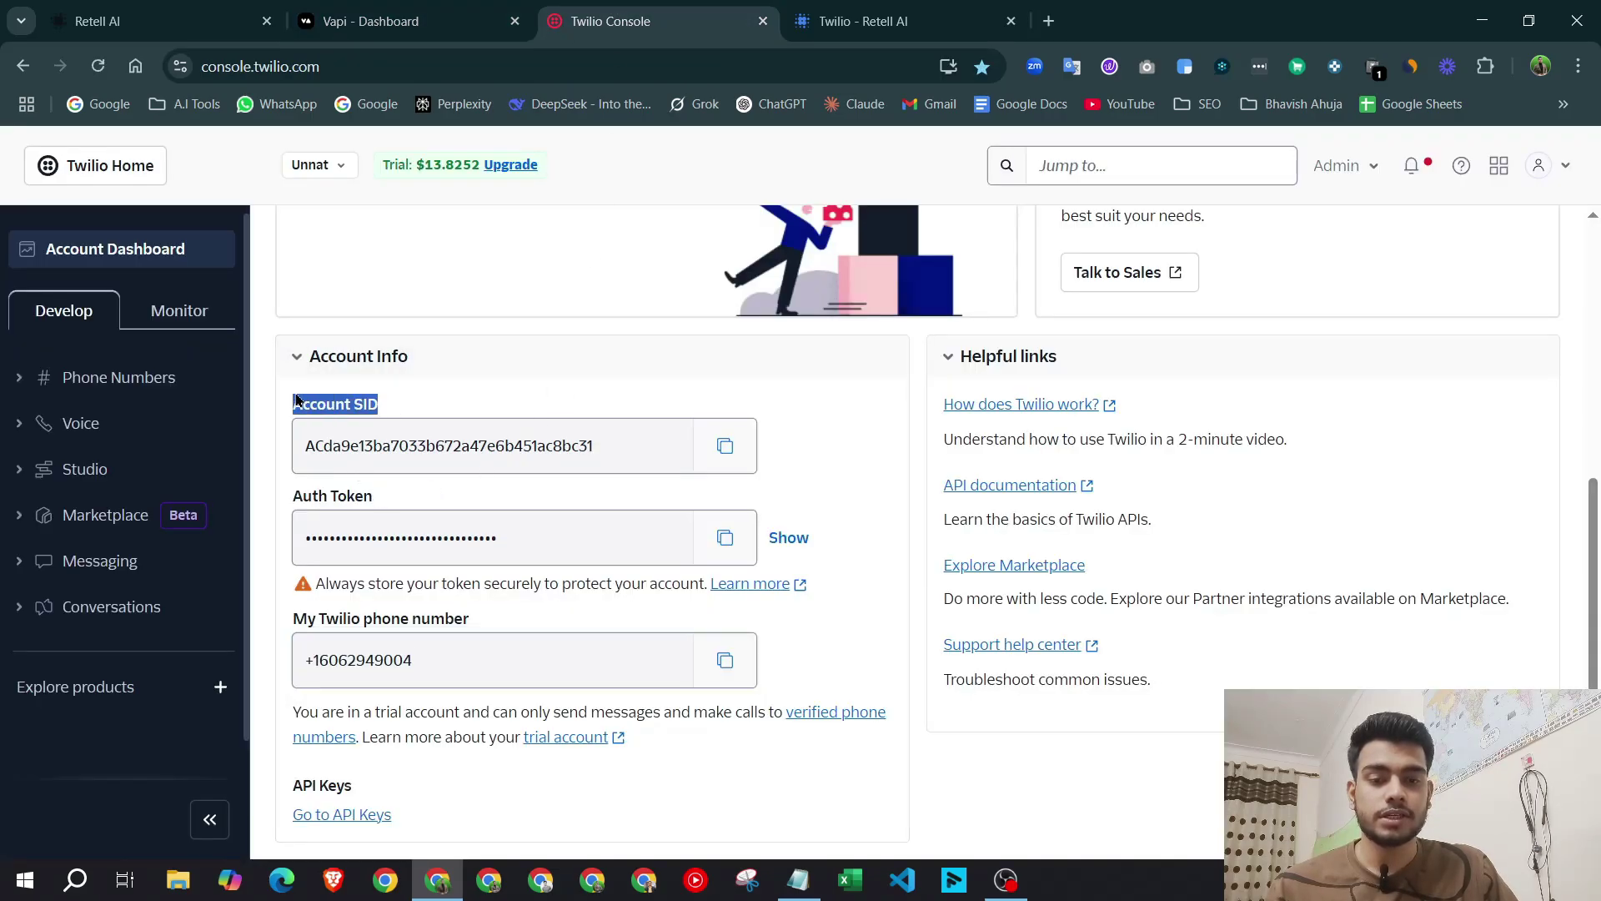
Copy the Twilio Account SID into Vapi's Account SID field.
click(724, 445)
key(ctrl+shift+Tab)
click(617, 468)
click(604, 444)
key(ctrl+v)
Copy the Twilio Auth Token into Vapi's empty Auth Token field.
click(558, 12)
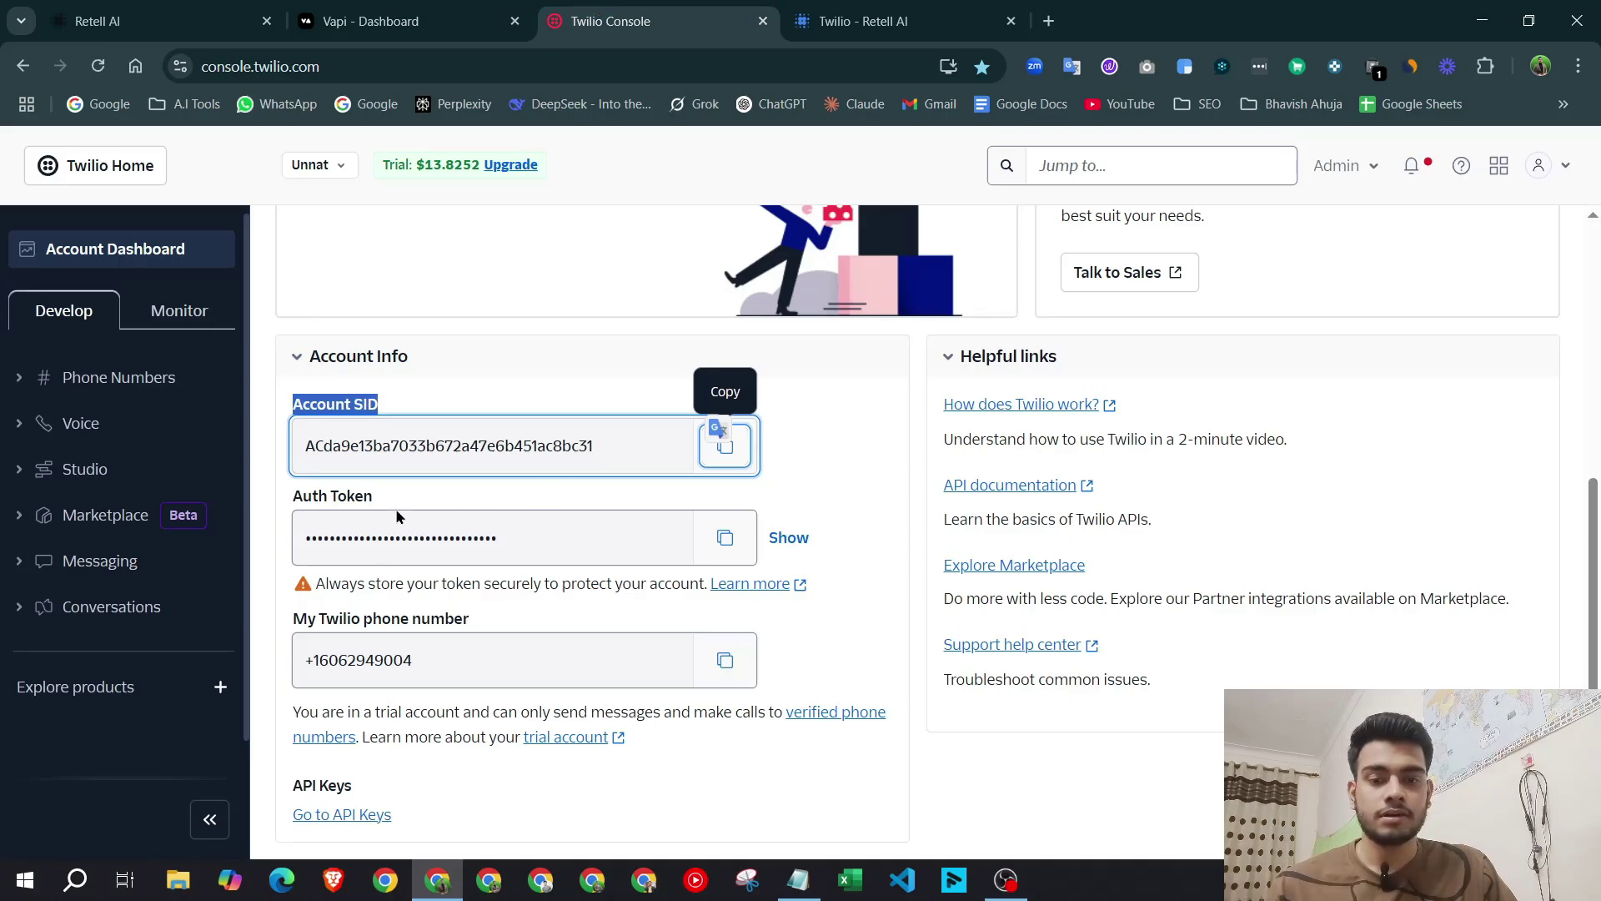
drag(392, 497, 292, 495)
click(725, 537)
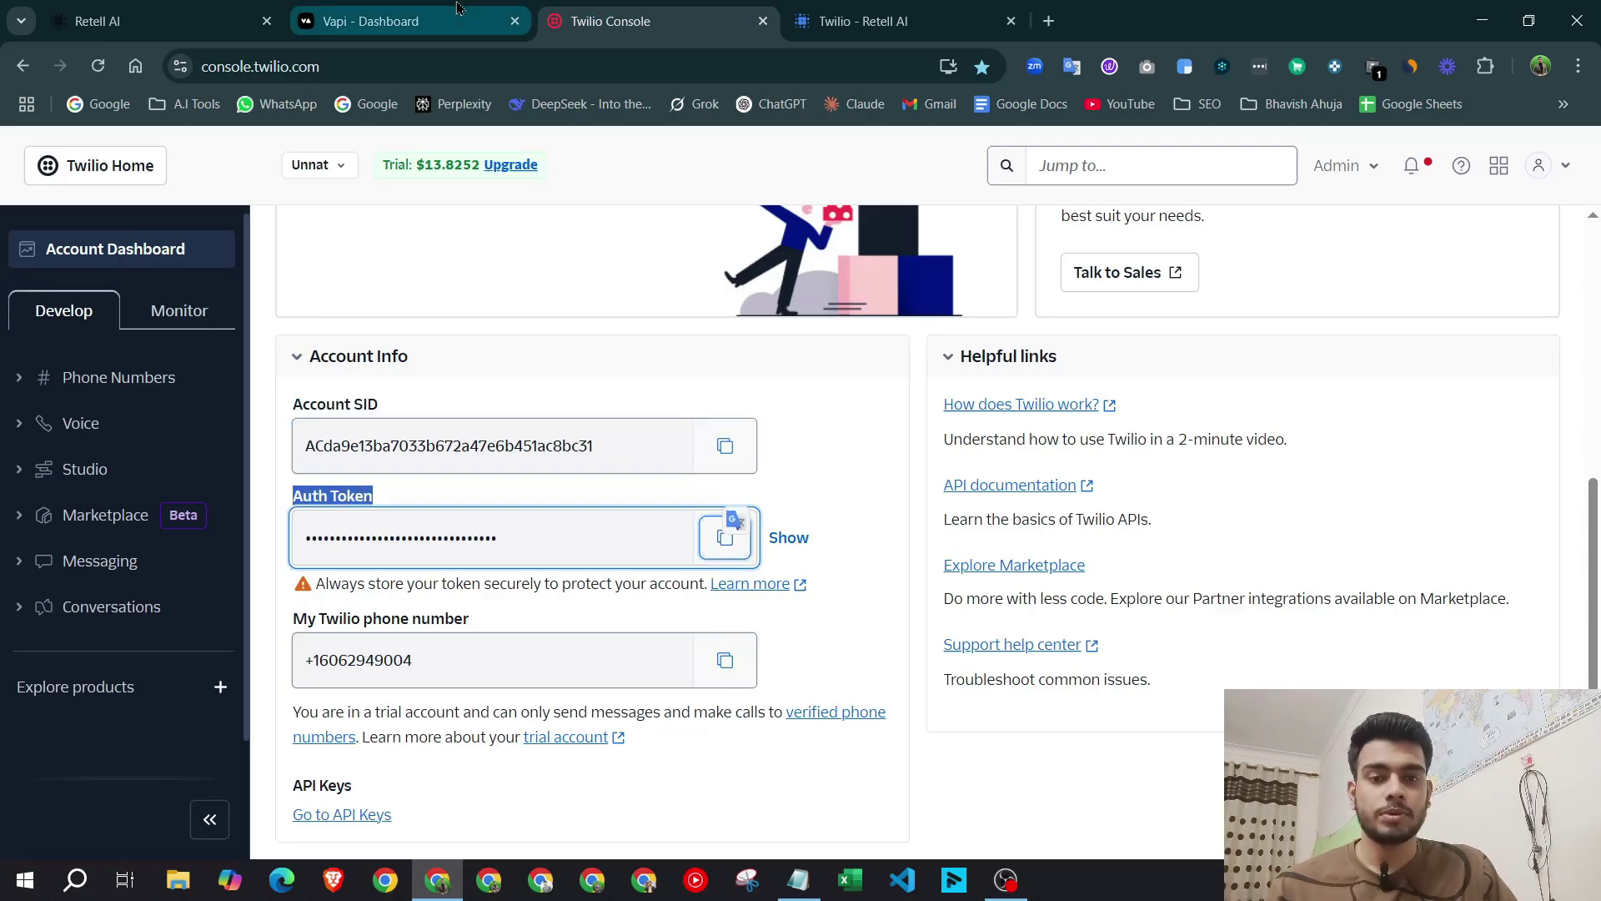
click(457, 8)
click(511, 540)
key(ctrl+v)
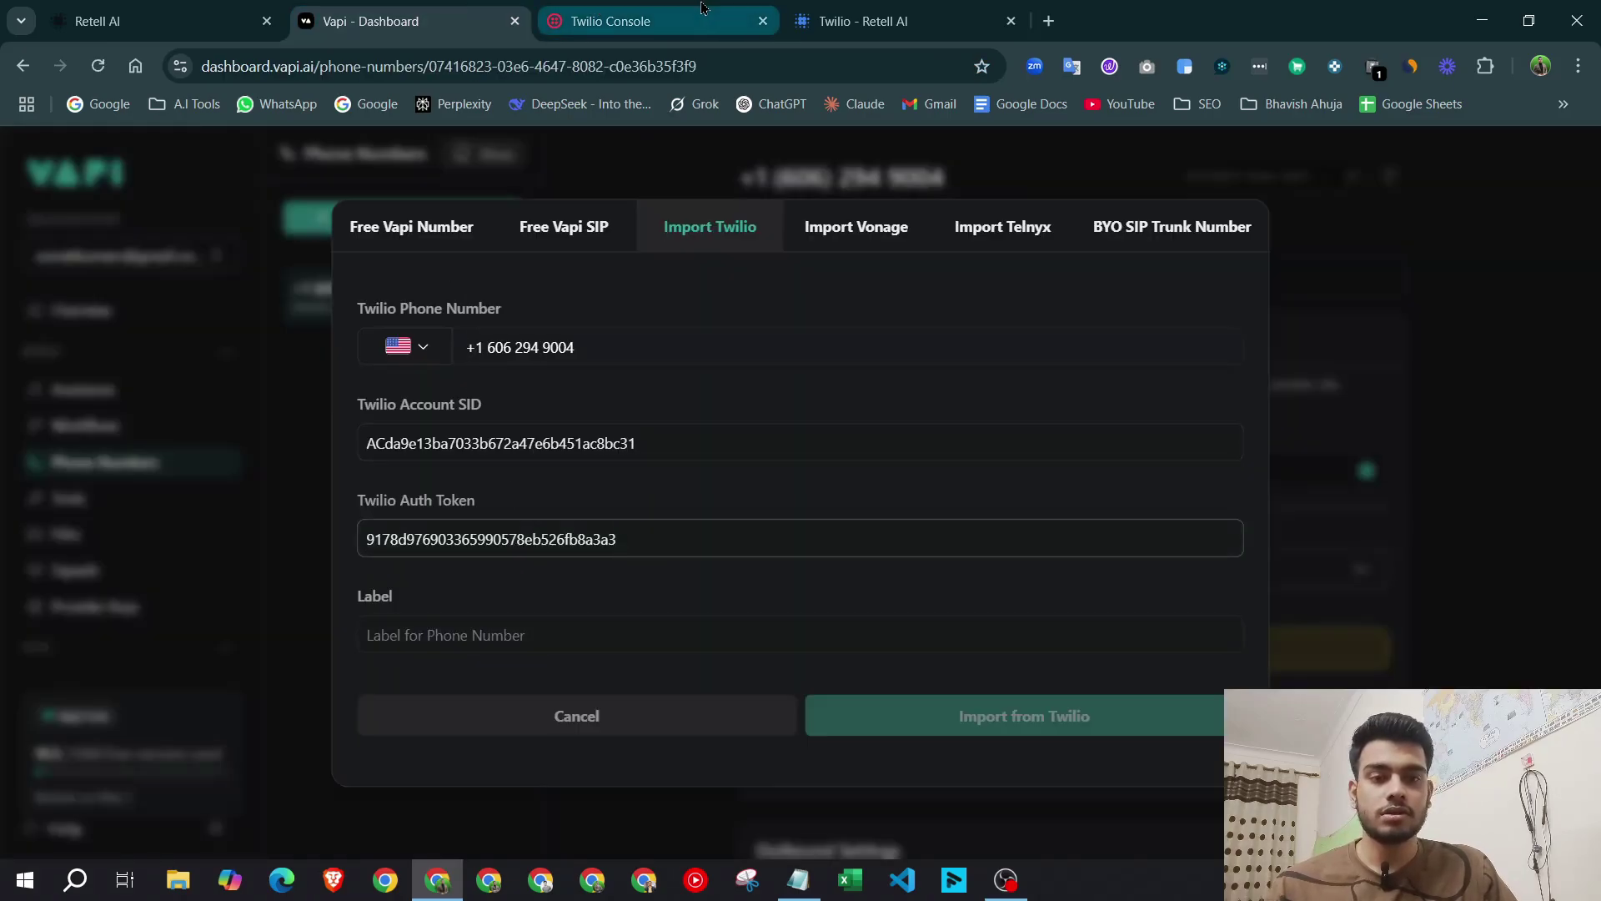
Cancel Vapi's Twilio import without importing, then return to Retell AI's Advait number page.
click(438, 635)
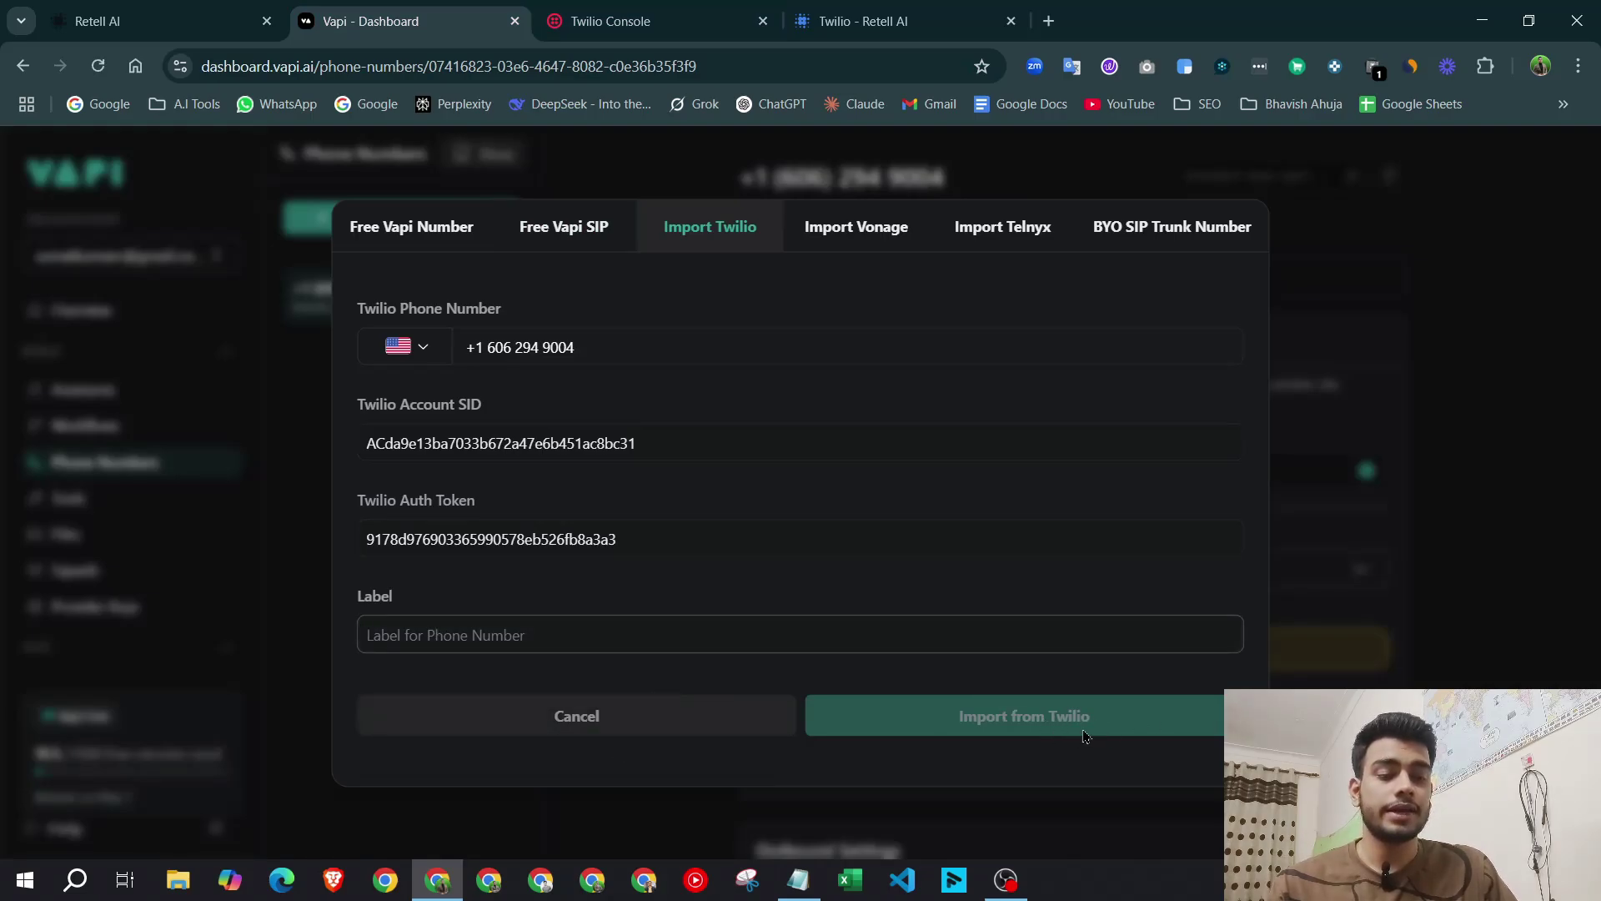
click(662, 715)
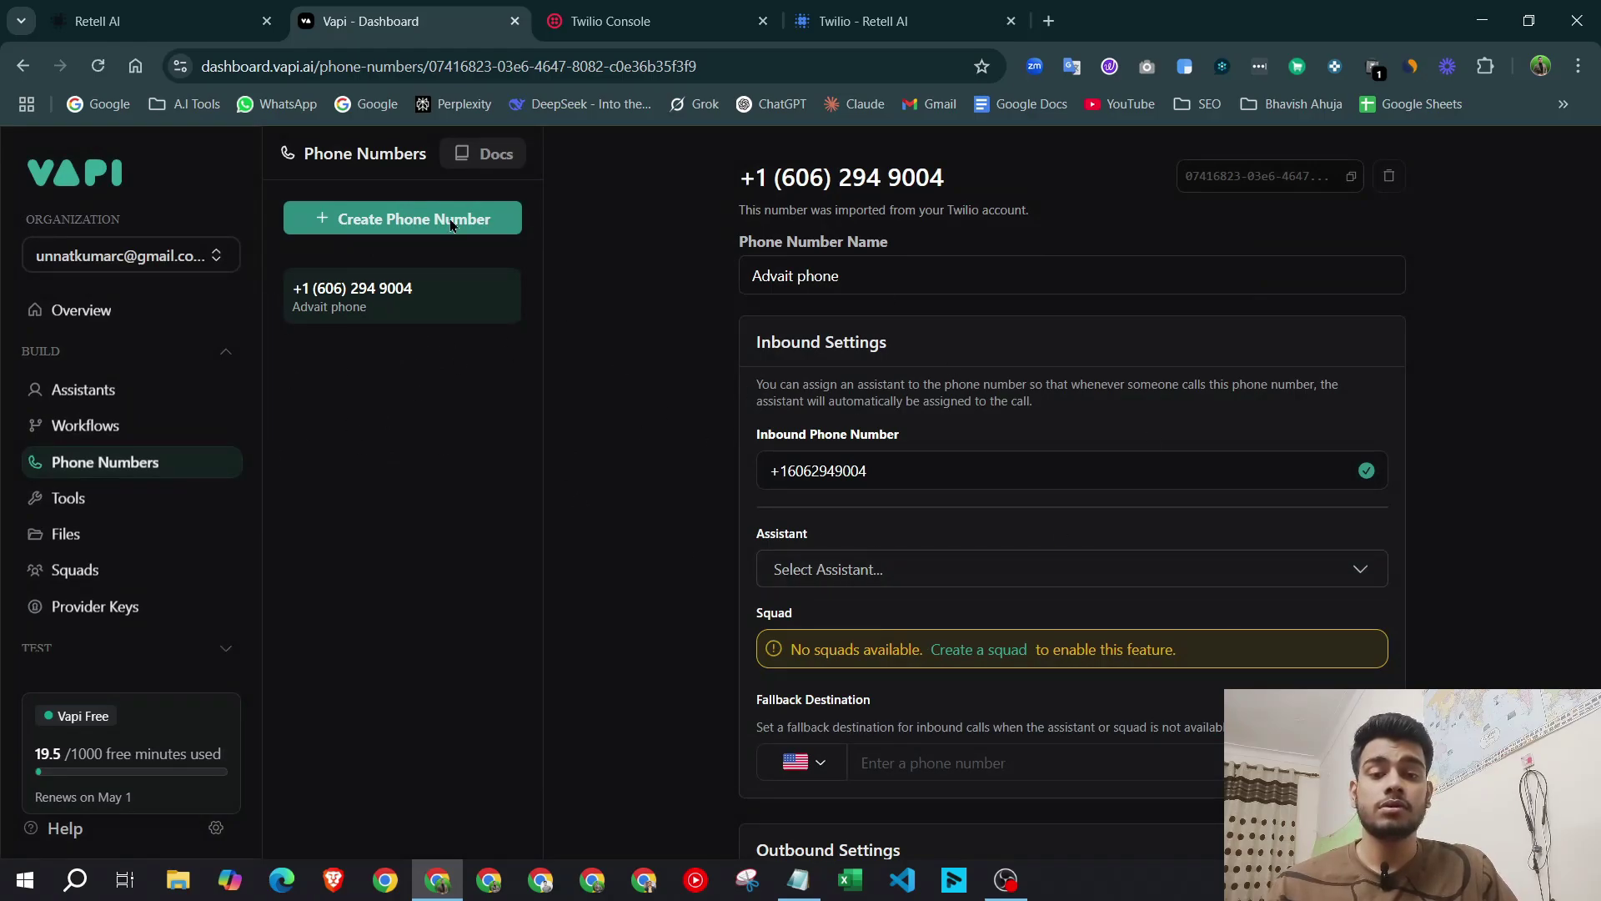
click(639, 10)
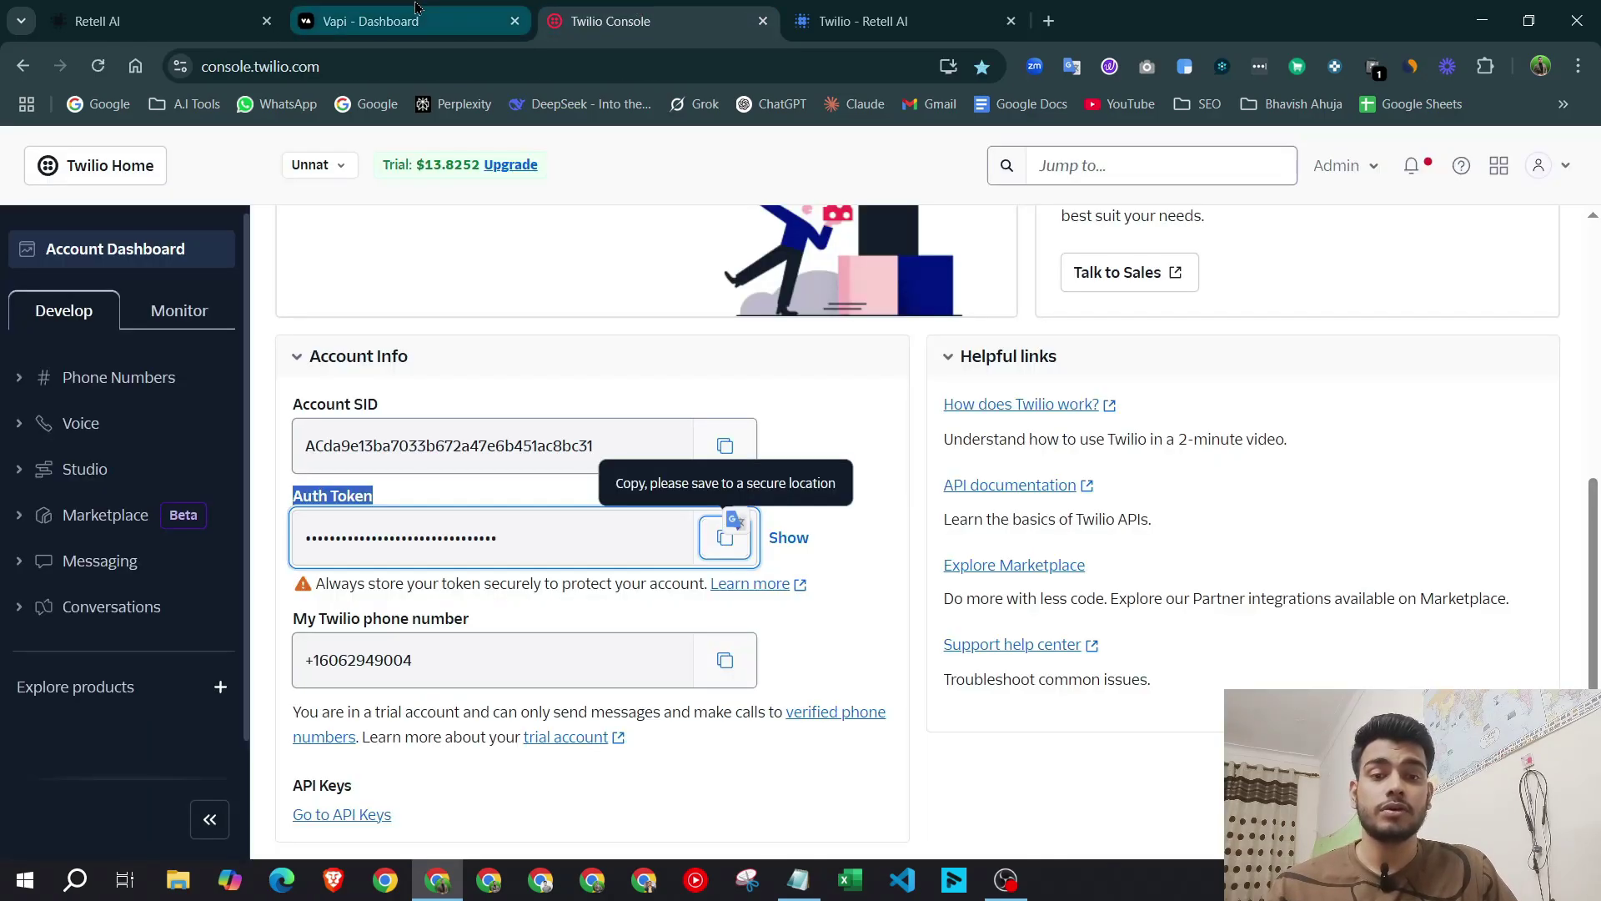
click(870, 16)
click(651, 18)
click(400, 18)
click(112, 8)
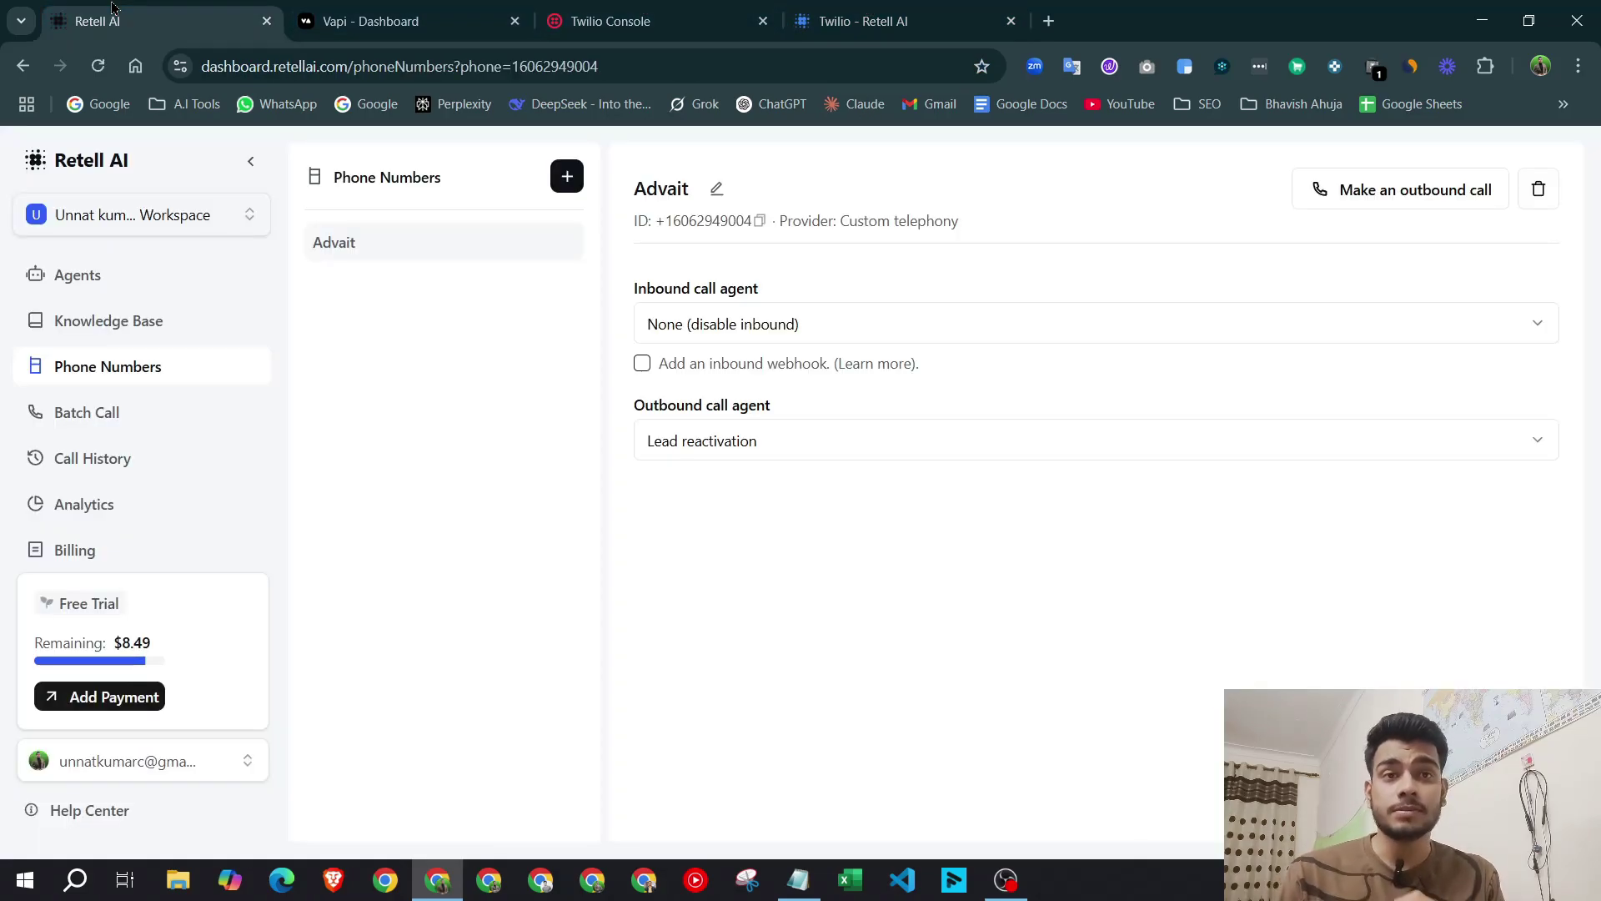